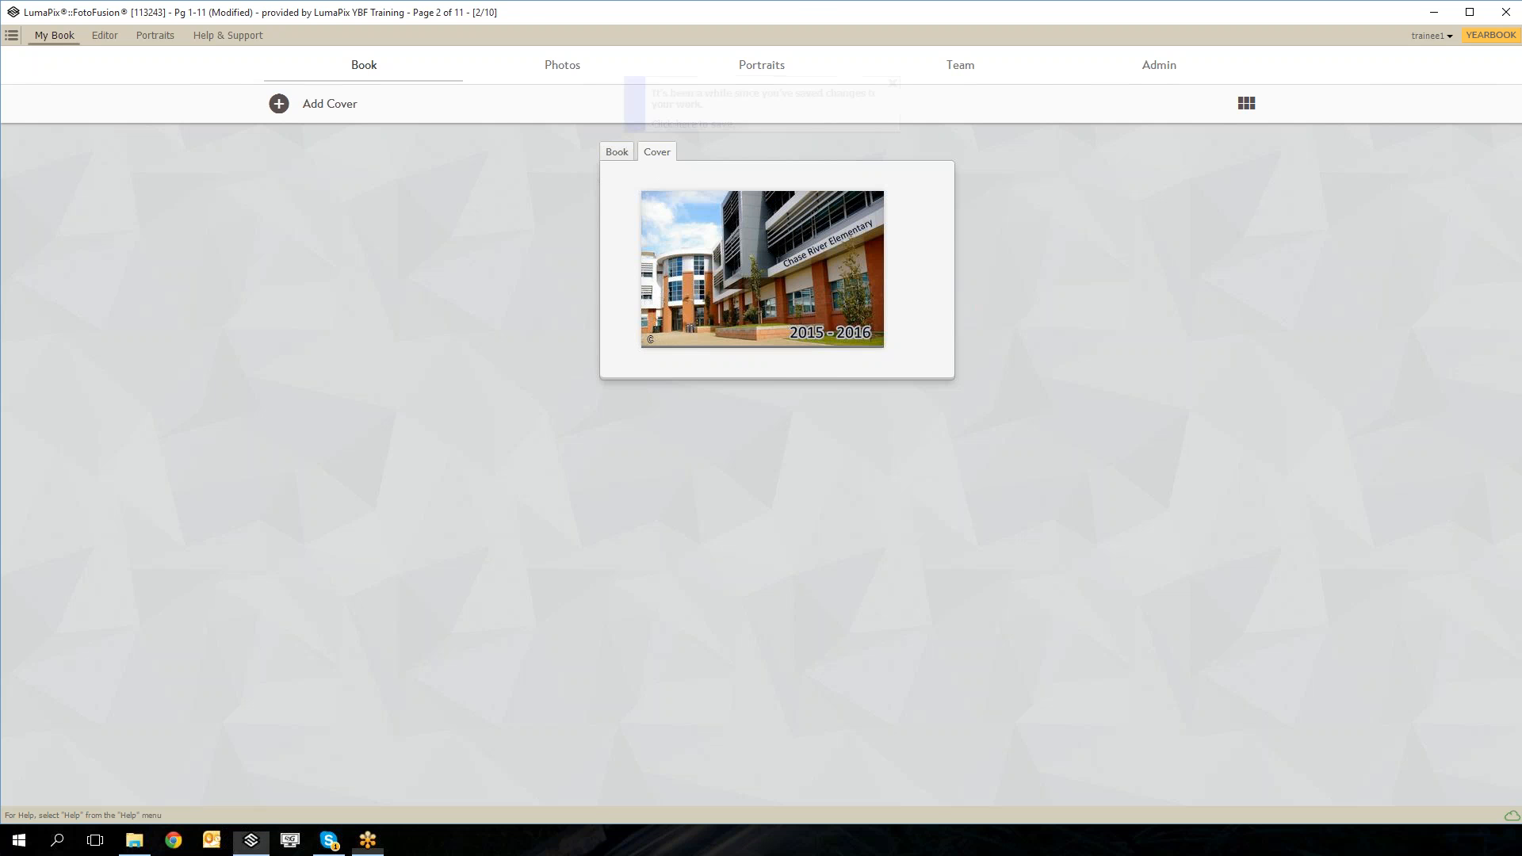
Look through all the inside pages of the yearbook in the book overview.
left_click(617, 151)
scroll(766, 482, "down", 10)
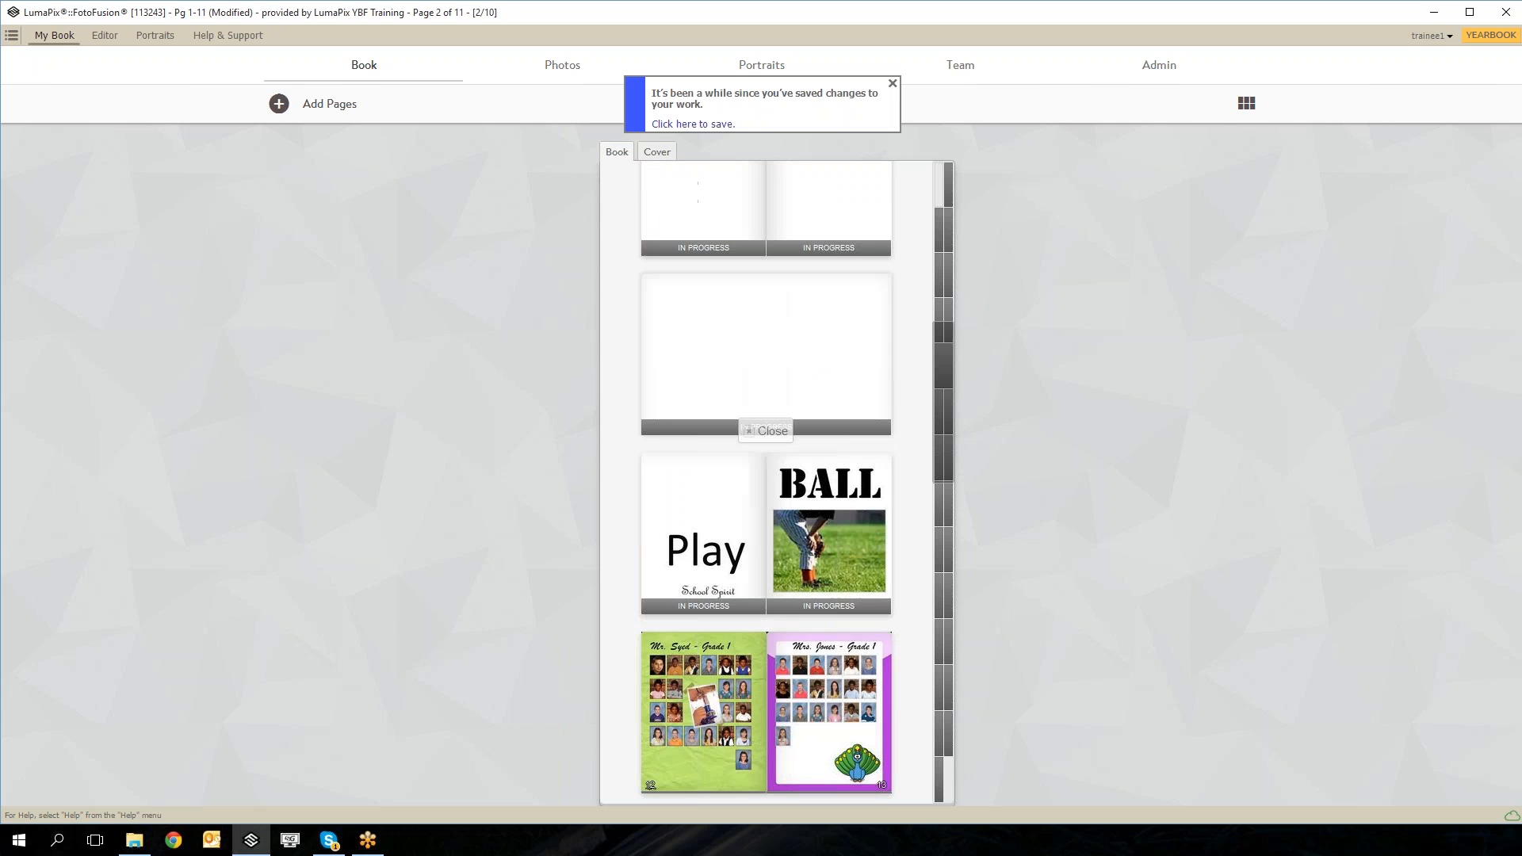
scroll(766, 482, "down", 10)
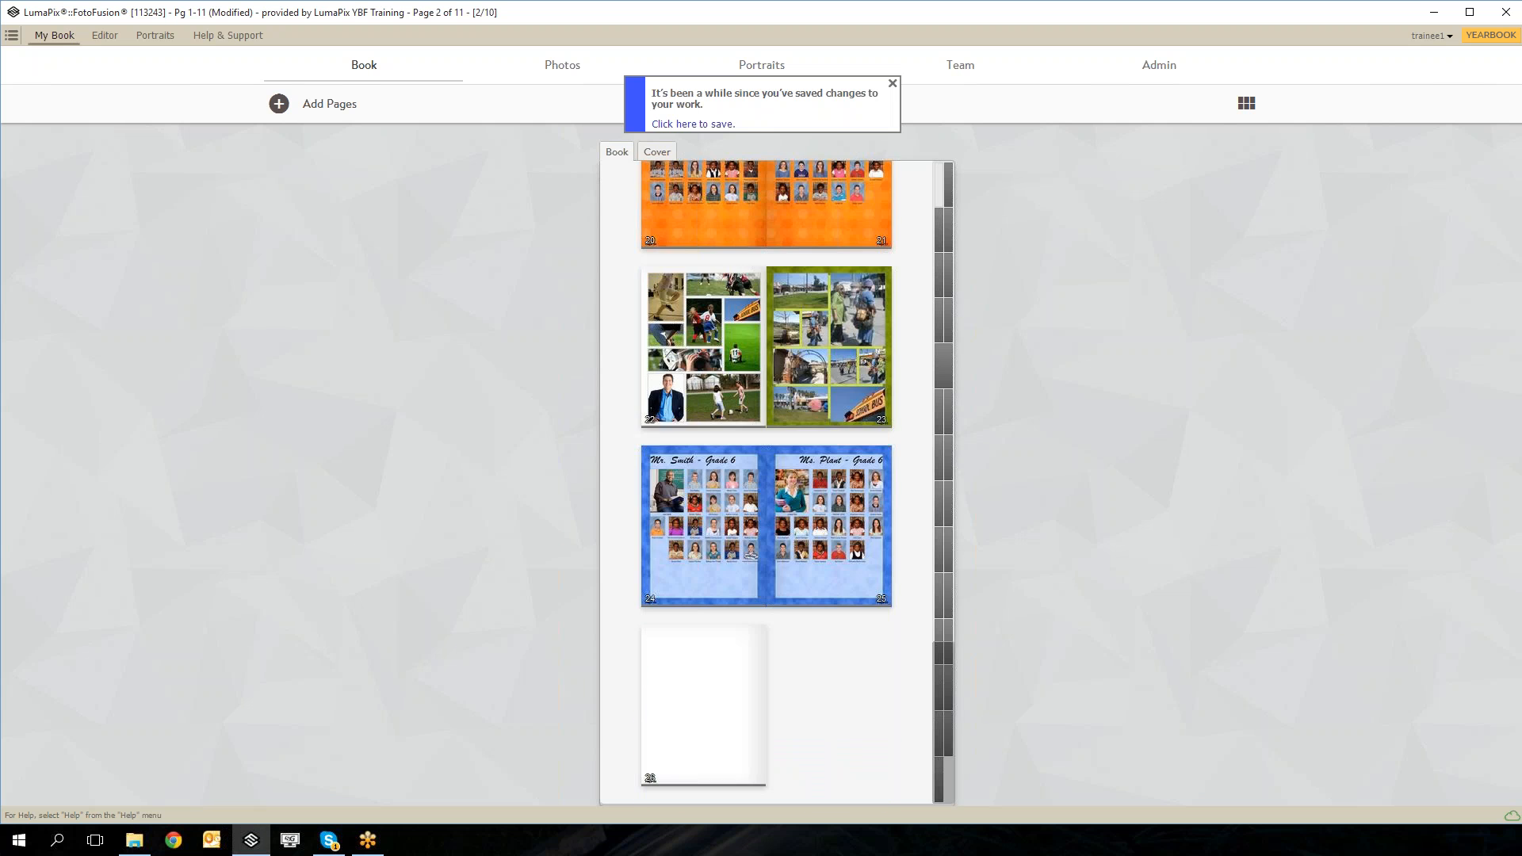
scroll(912, 389, "up", 20)
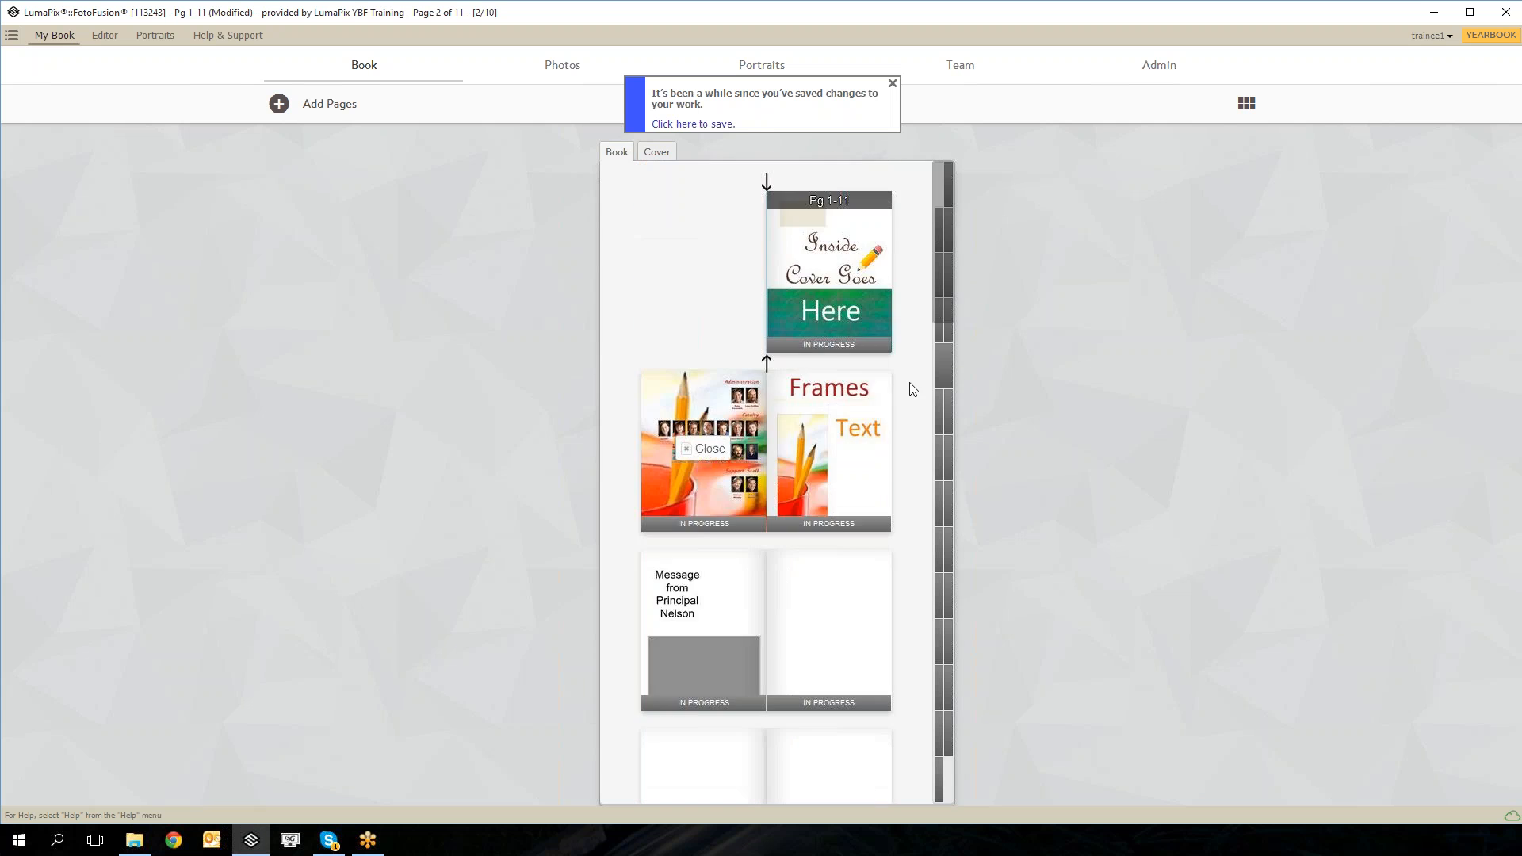
Open page 3 in the editor and compare the options offered for the "Frames" text frame and the pencil image frame.
left_click(105, 35)
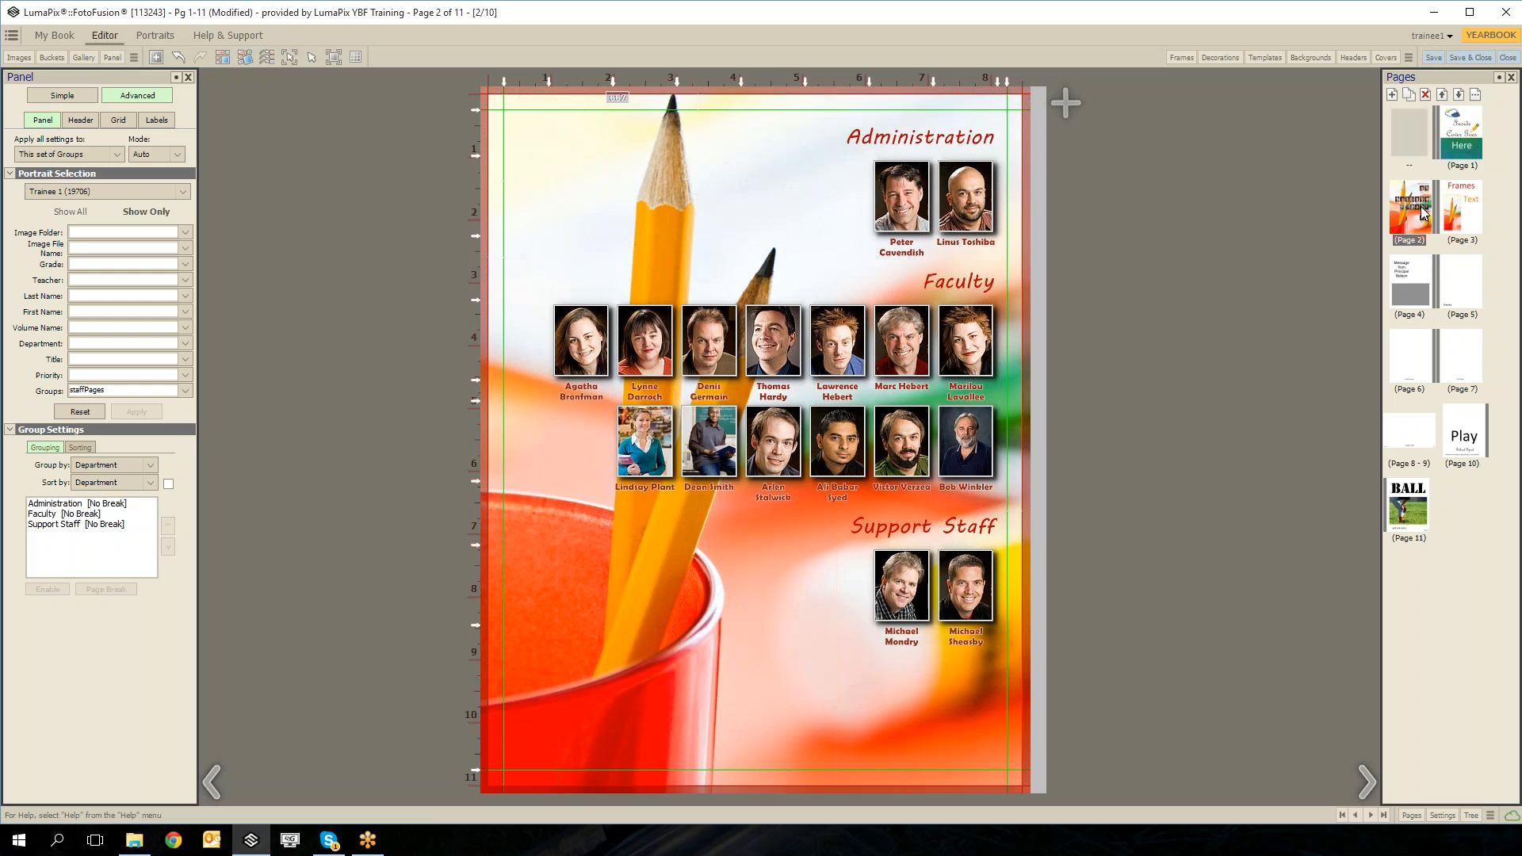
left_click(1463, 209)
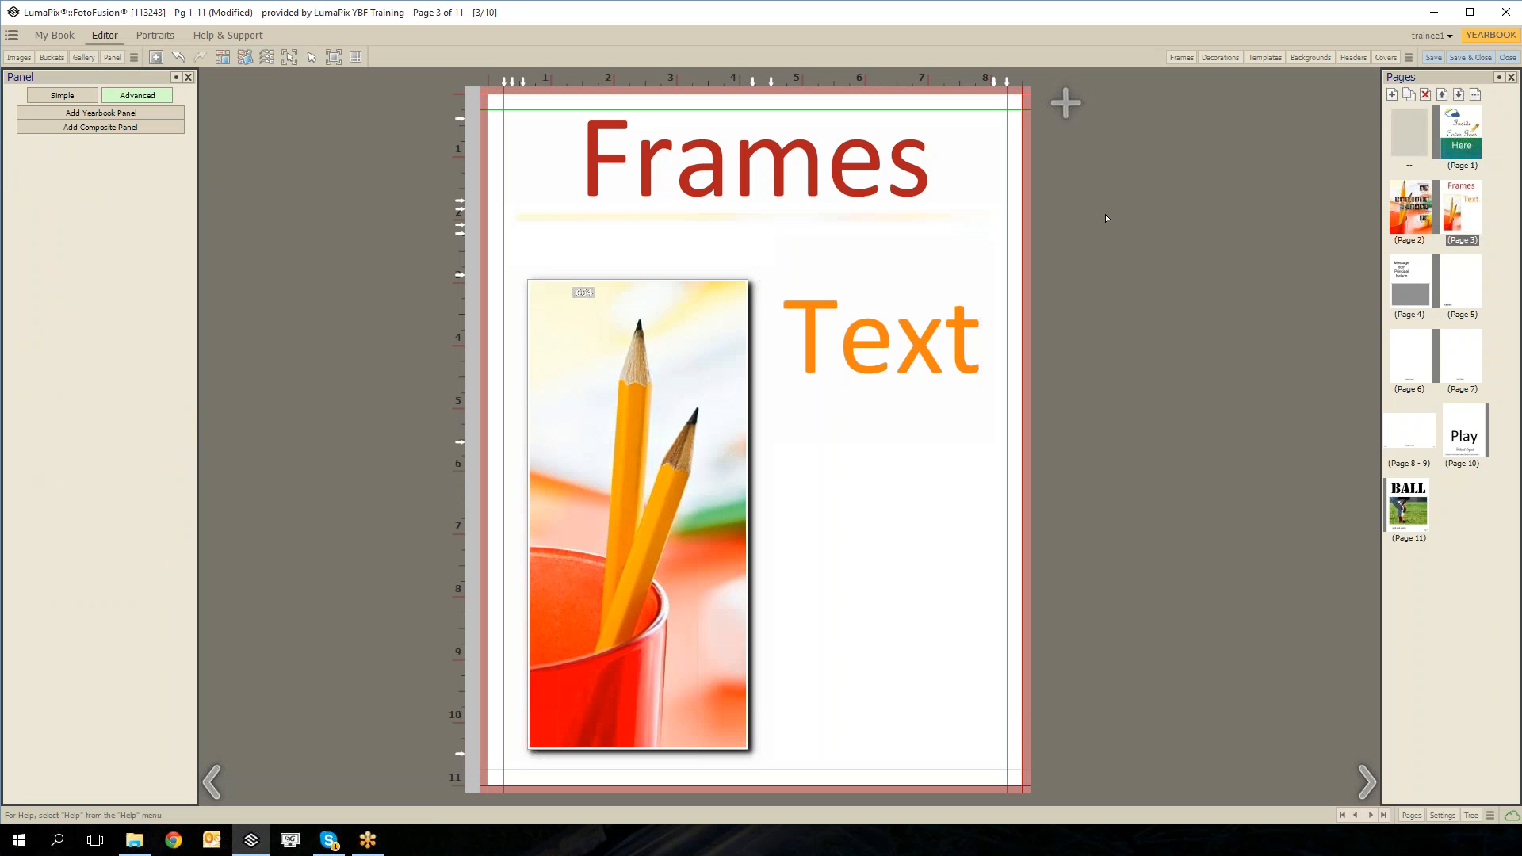
left_click(711, 119)
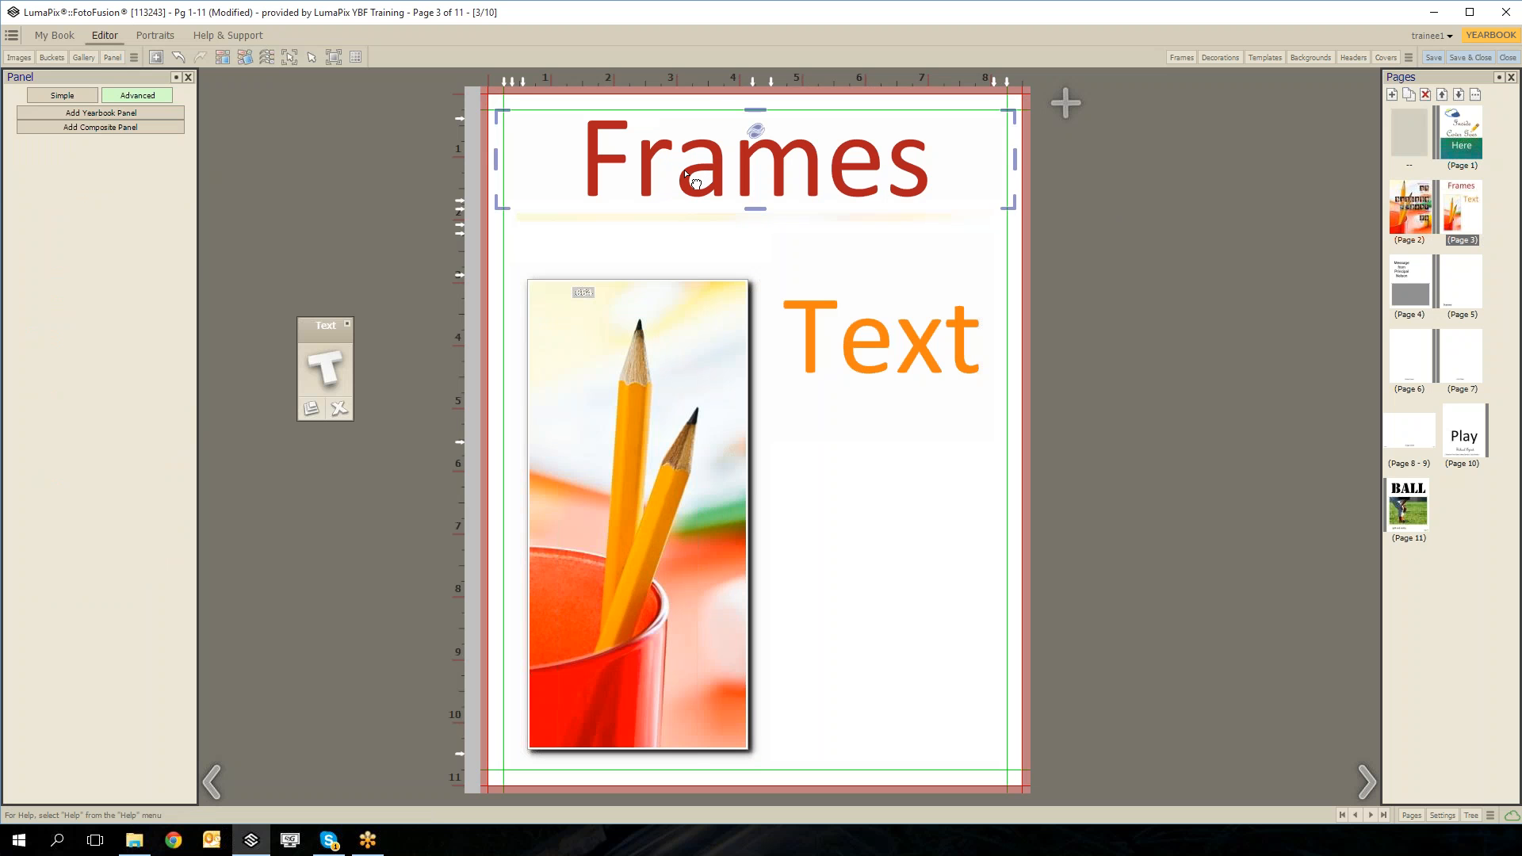
left_click(638, 351)
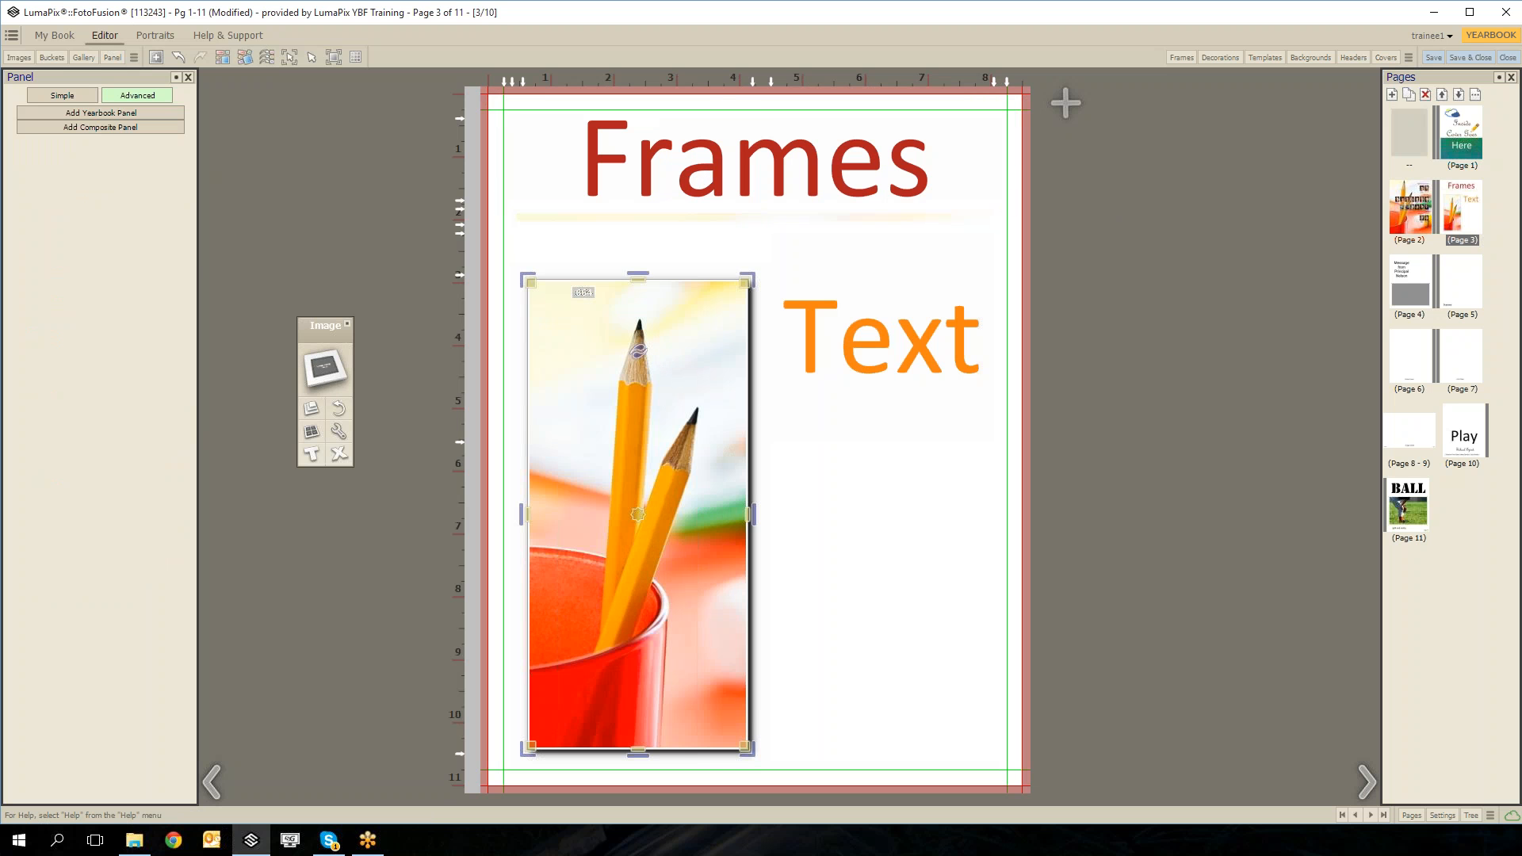
left_click(650, 190)
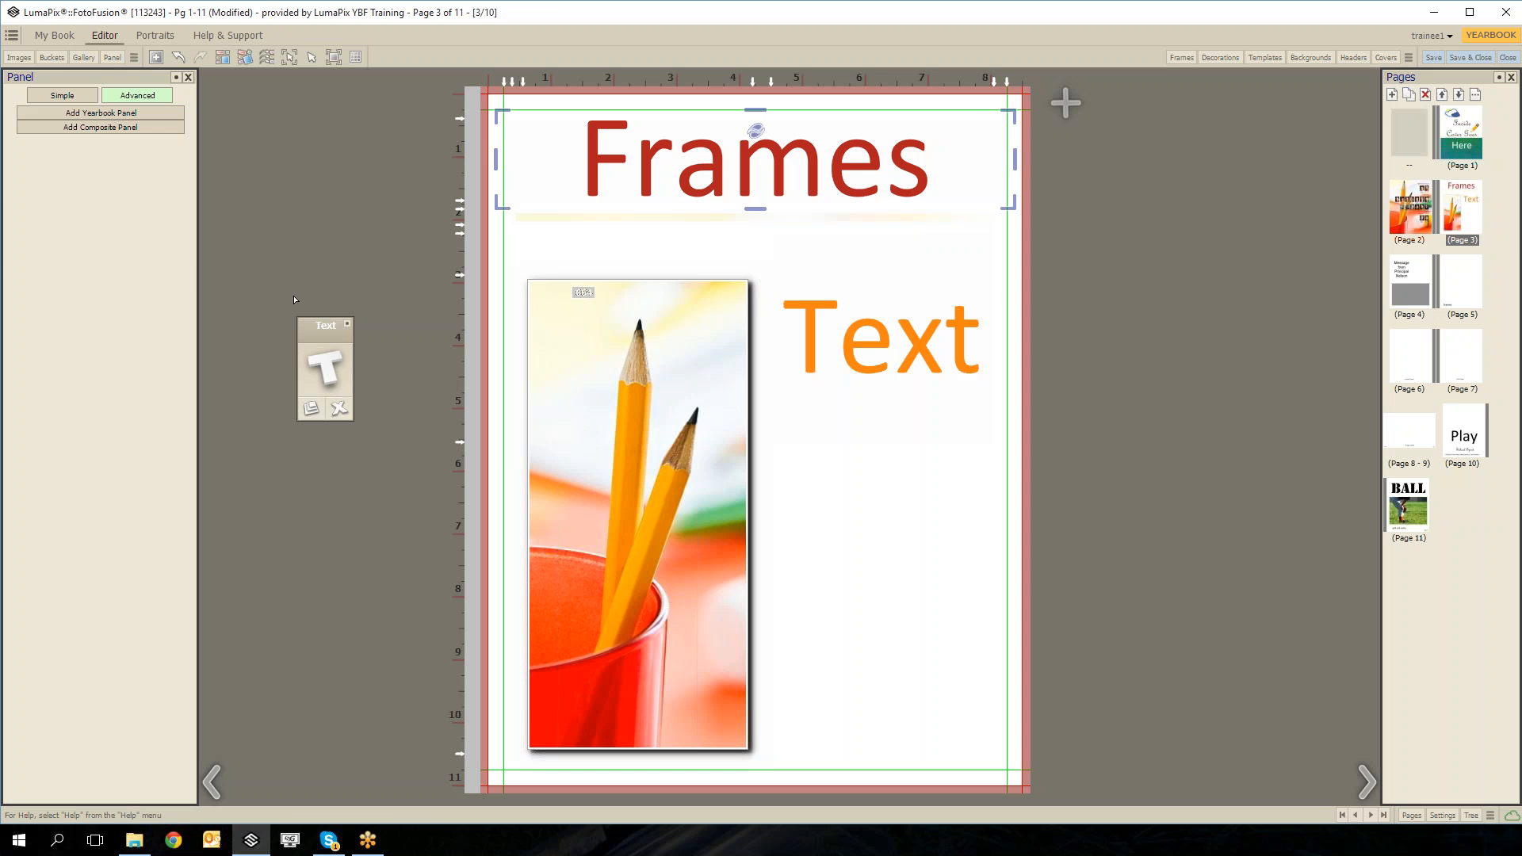
left_click(619, 414)
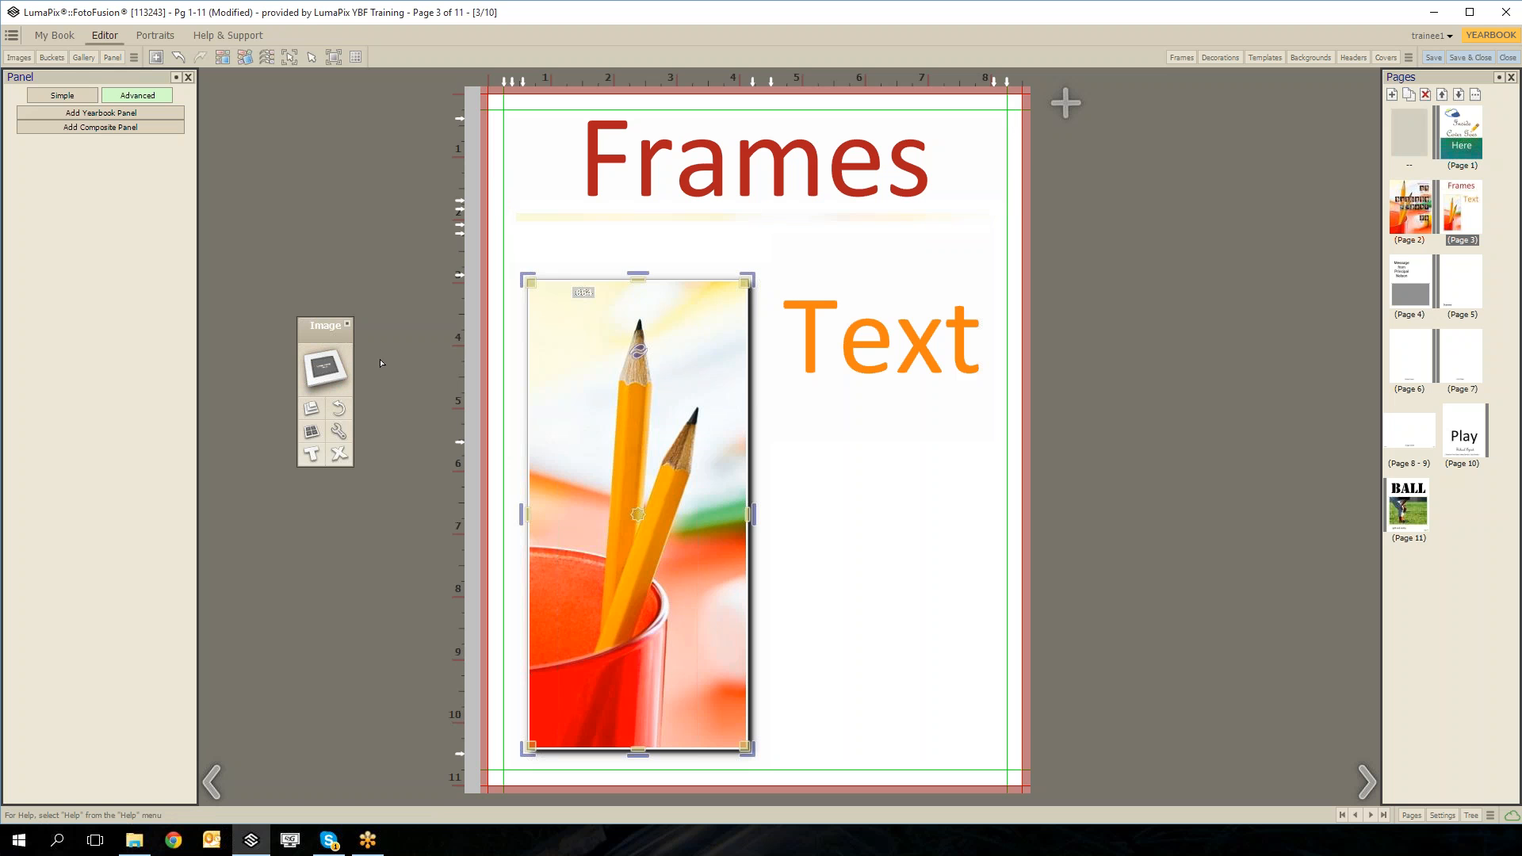
left_click(615, 192)
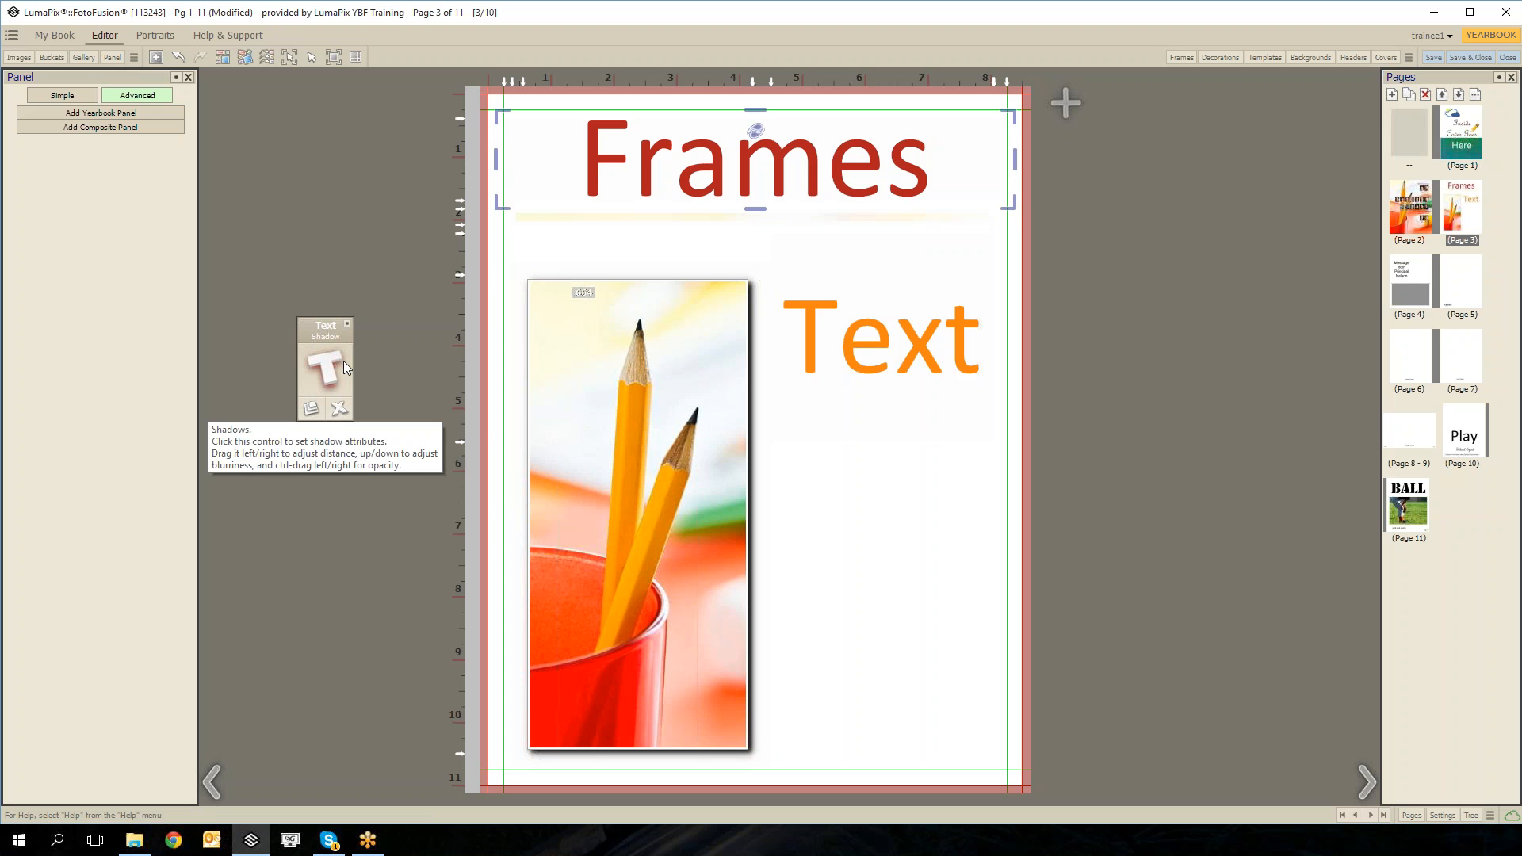
Open page 5 and replace the portrait panel settings with the gallery's DropBox folder.
left_click(1461, 309)
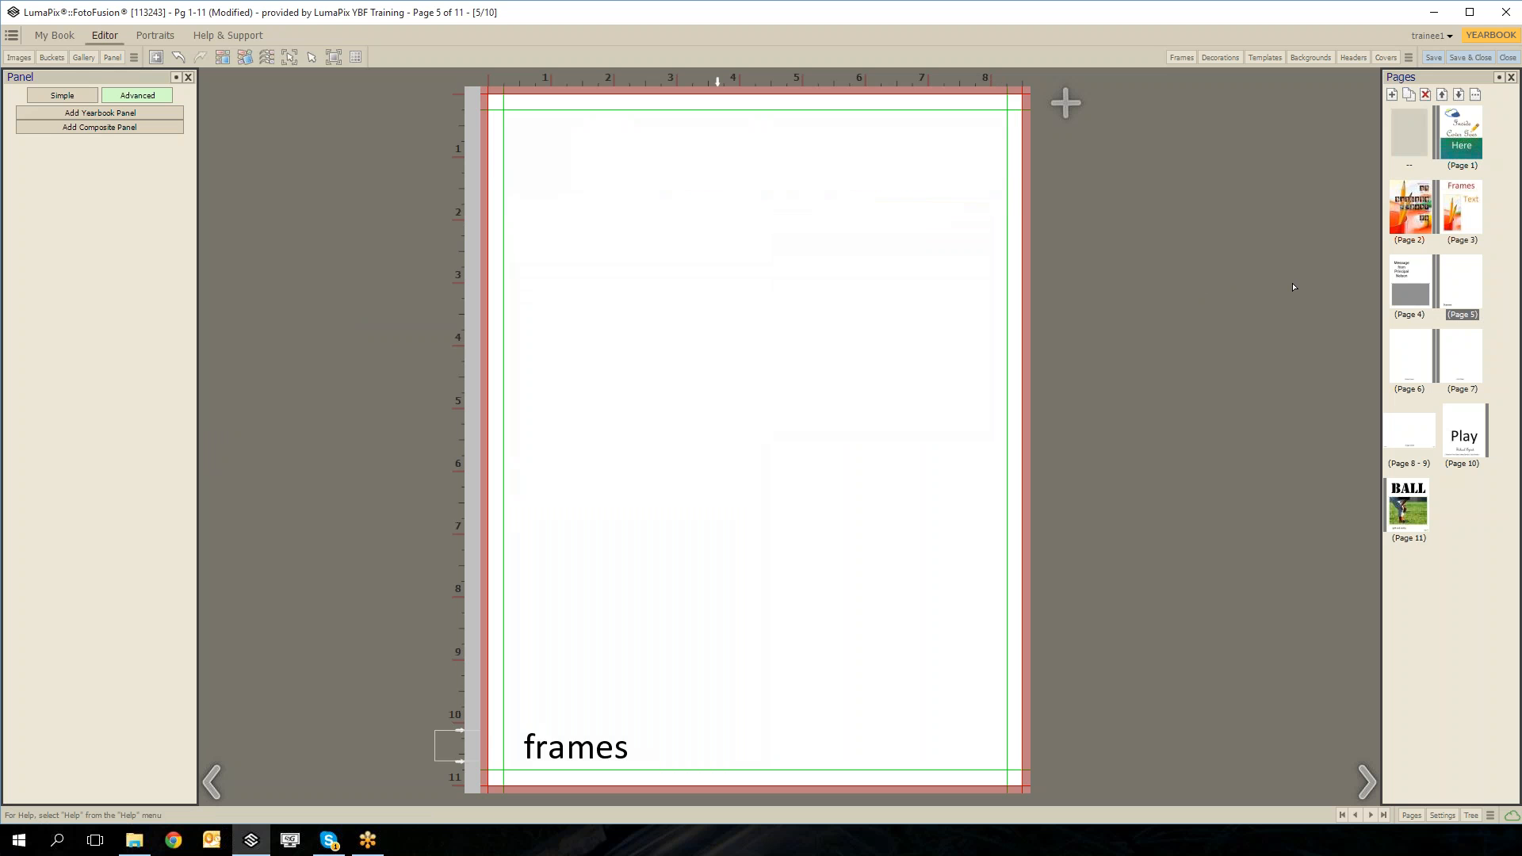
left_click(188, 77)
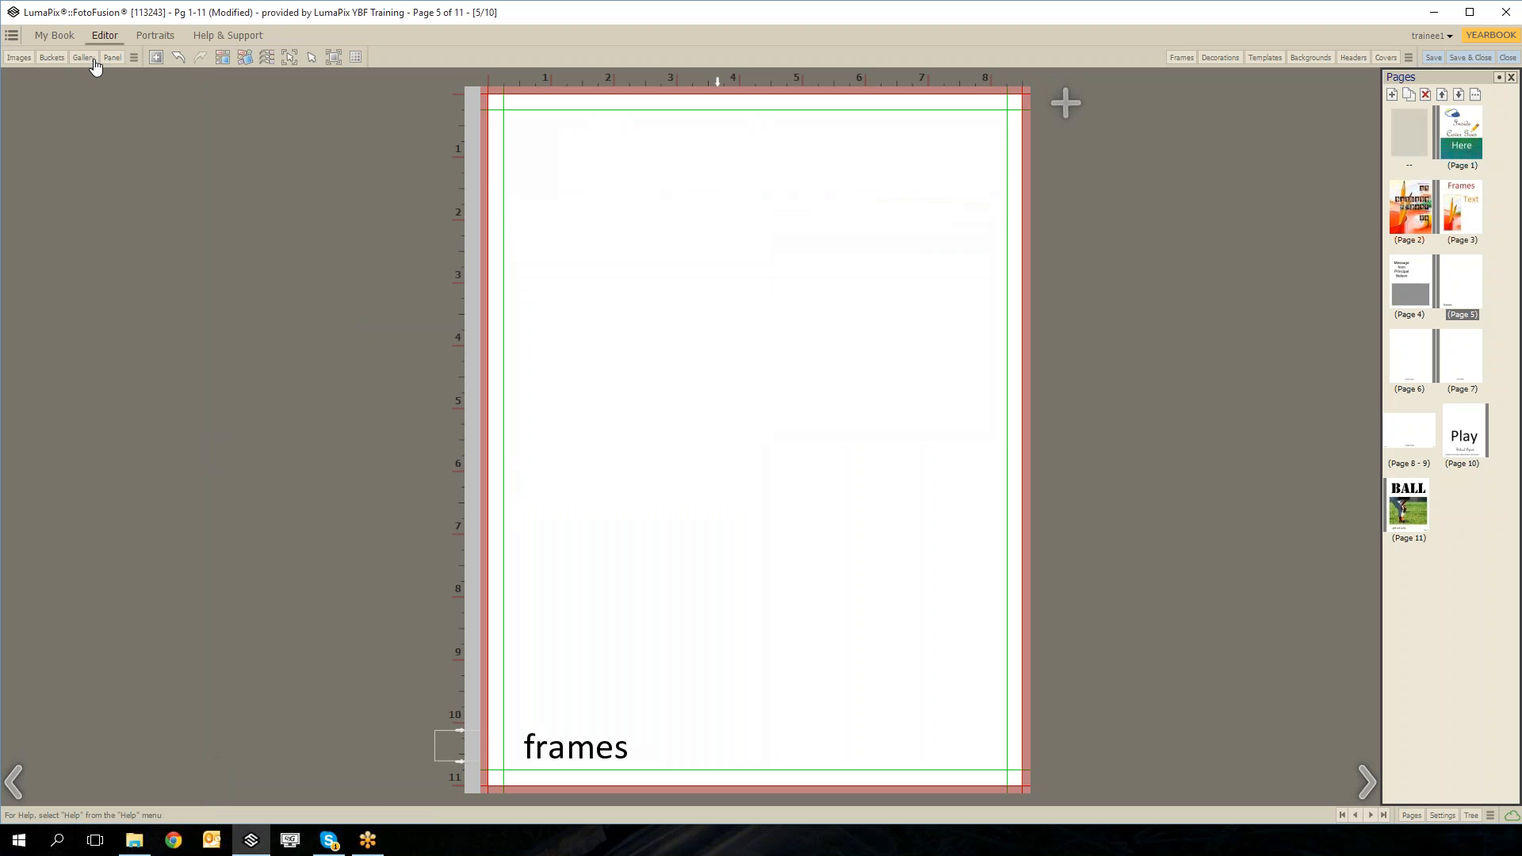
left_click(89, 59)
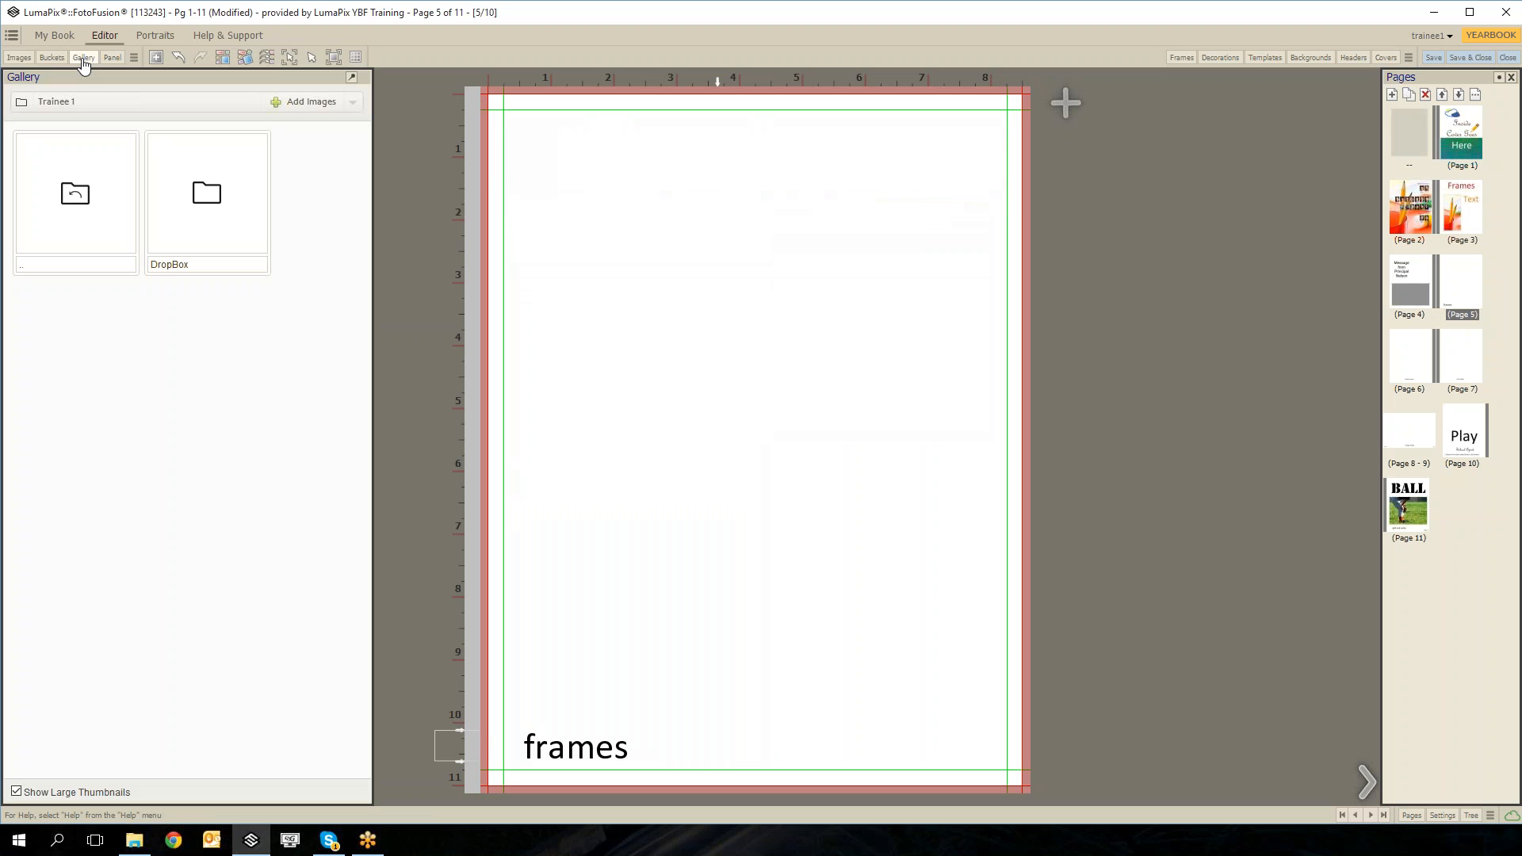
double_click(177, 200)
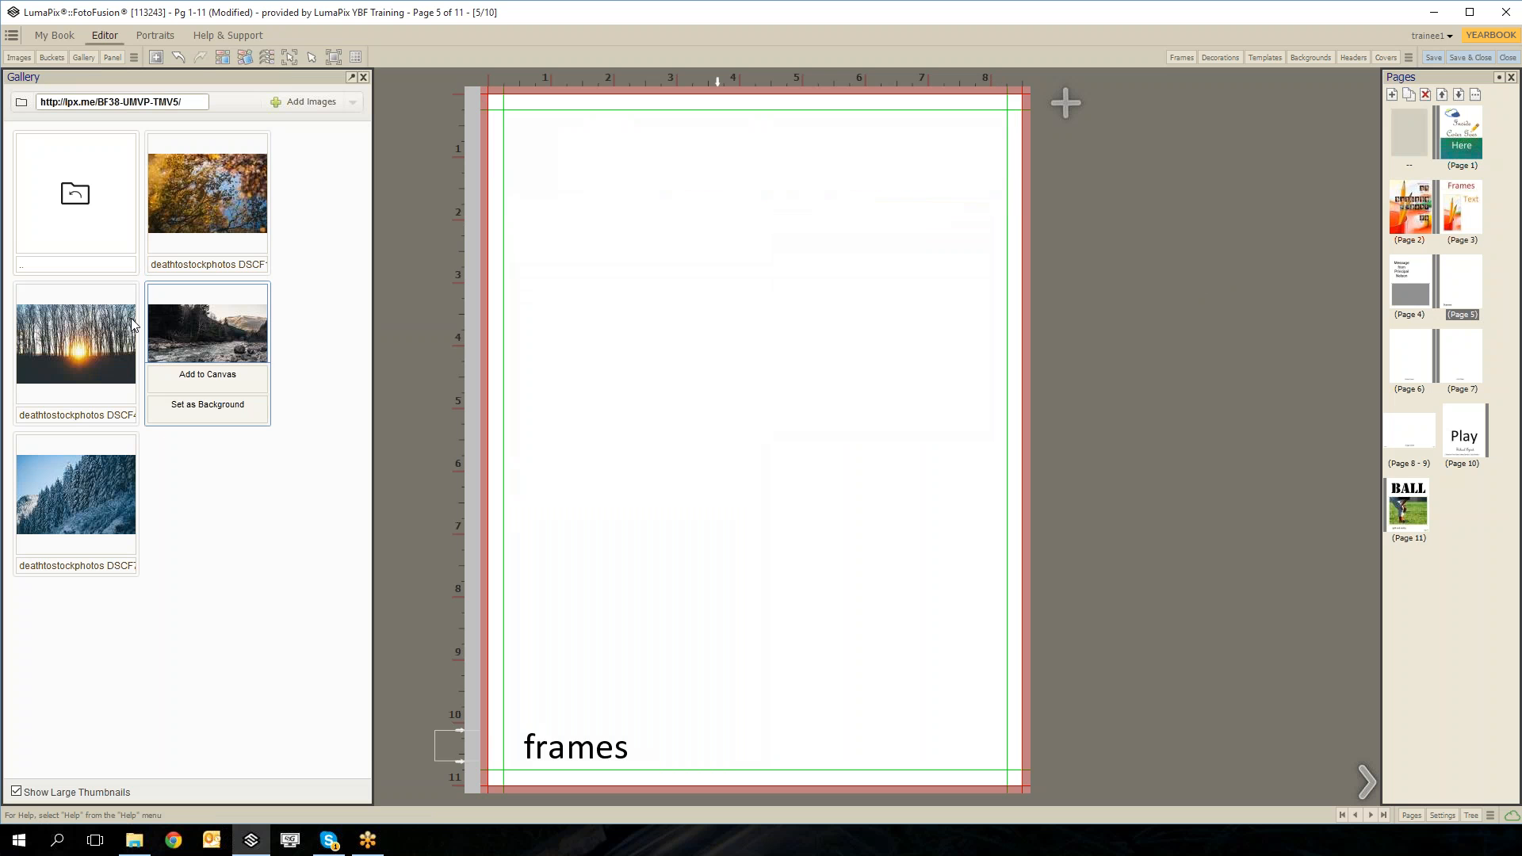
Add the snowy forest photo to the page and place it near the lower edge, beside the word "frames".
mouse_move(89, 498)
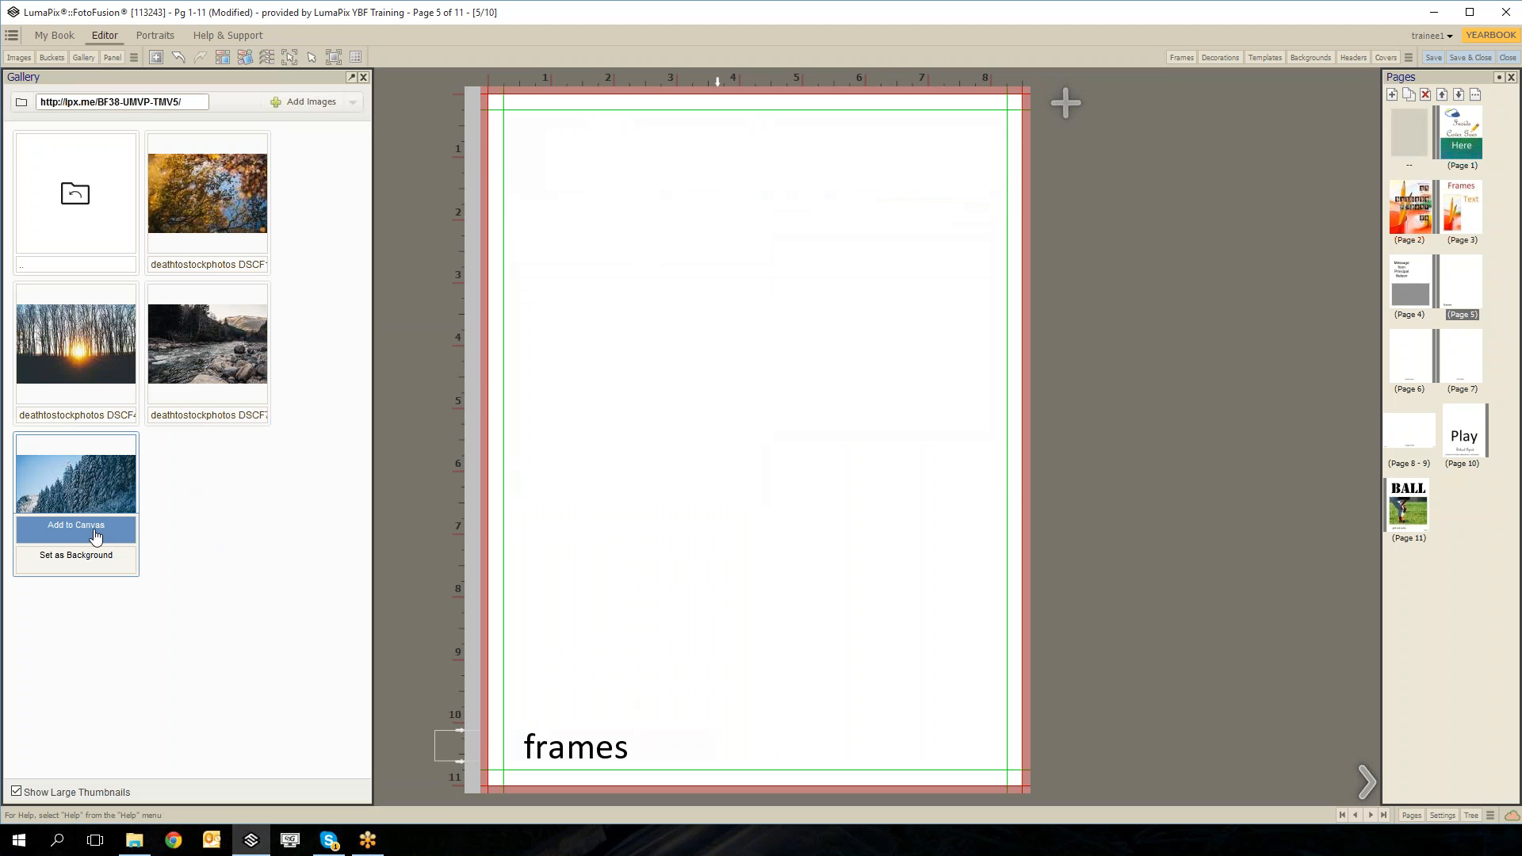
left_click(89, 537)
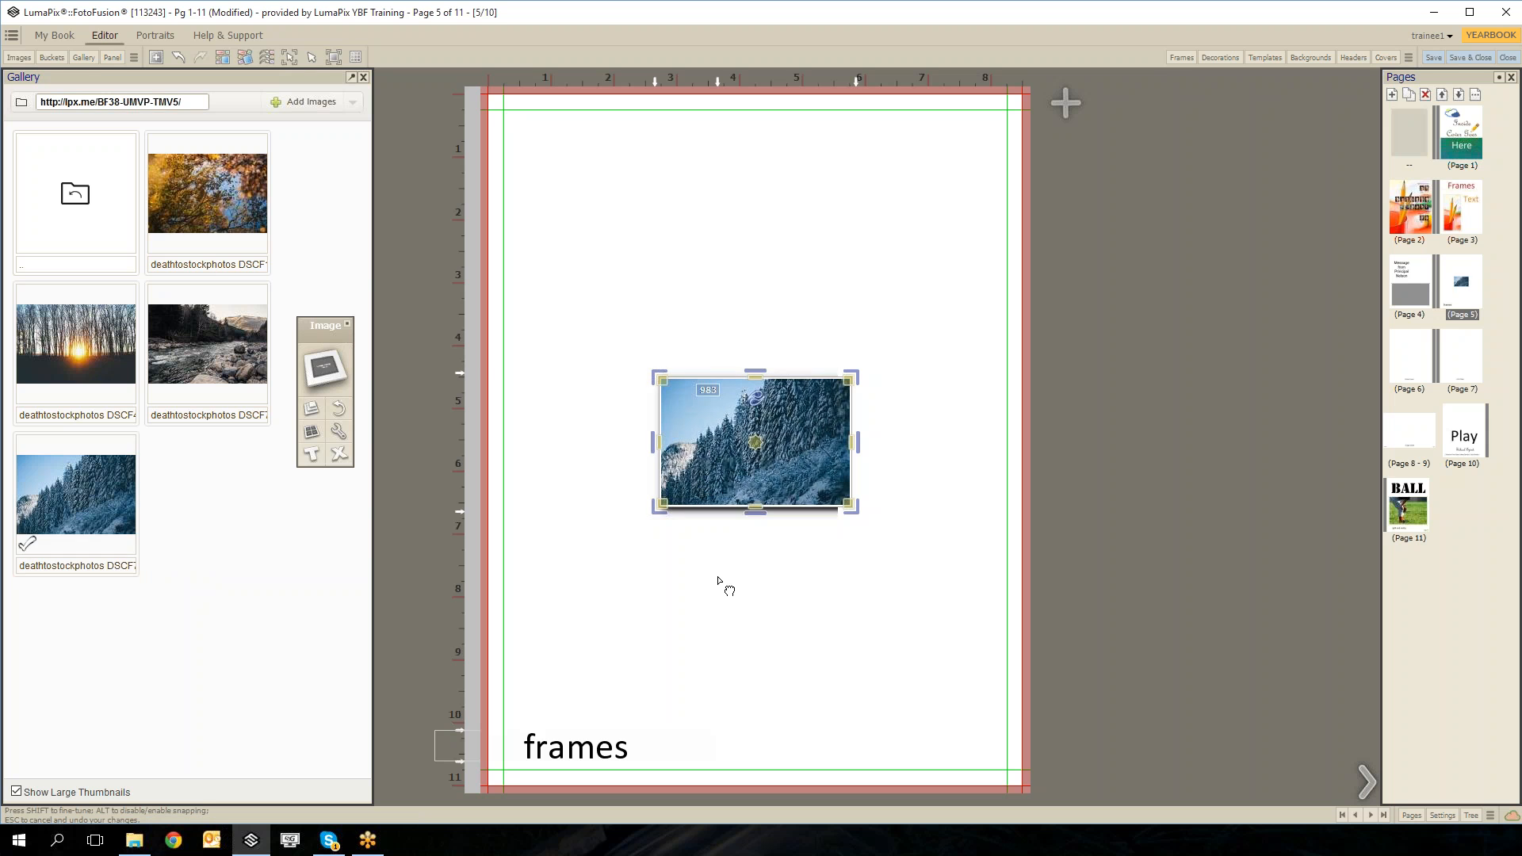
left_click_drag(708, 489, 771, 718)
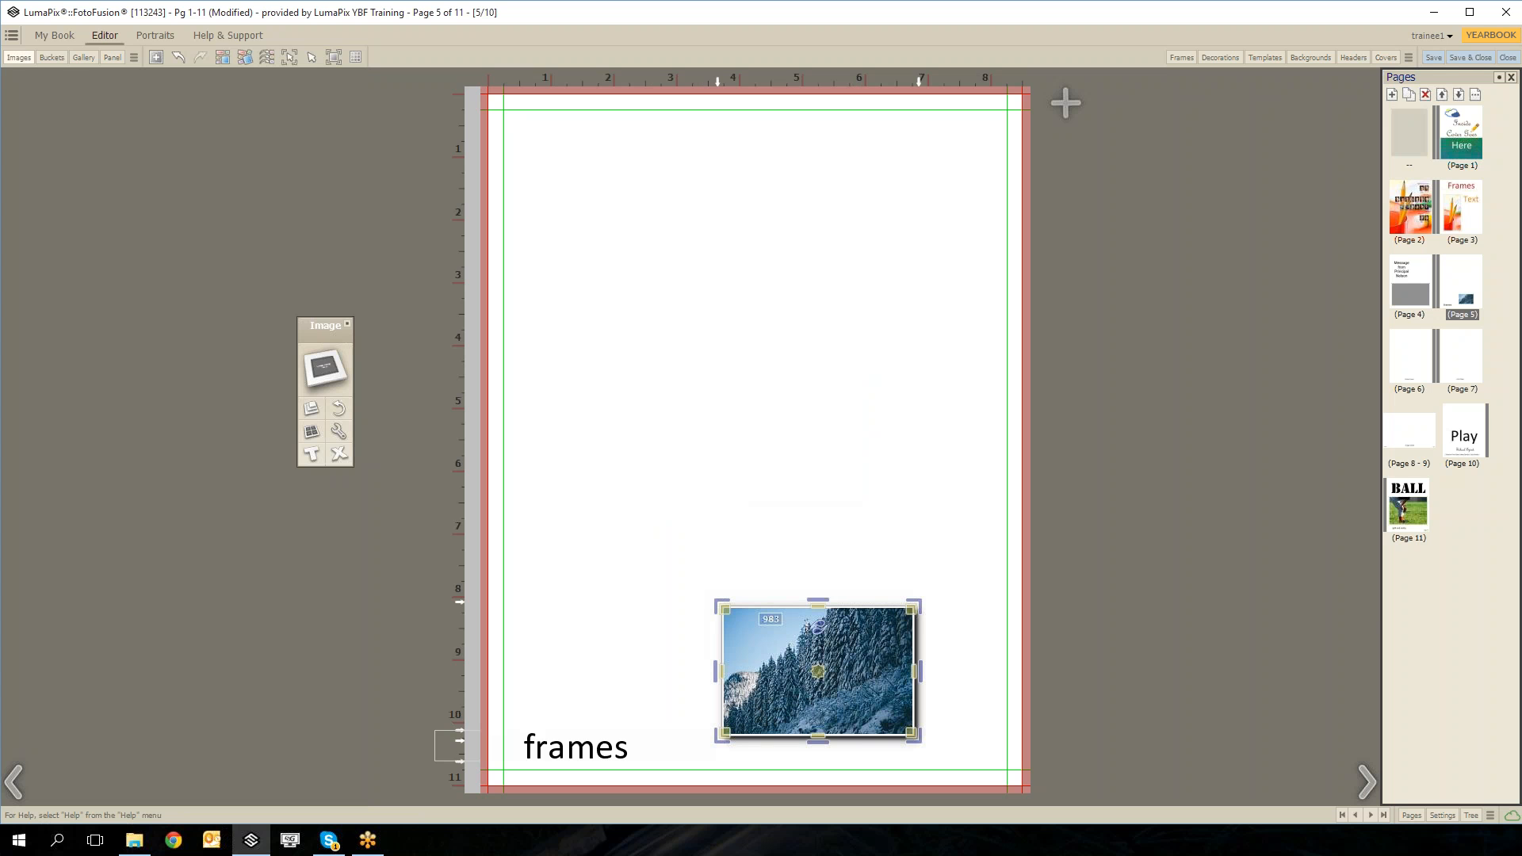
Place the photo of the schoolchildren from the local School\Bus images folder on page 5, above and left of the forest photo.
left_click(18, 57)
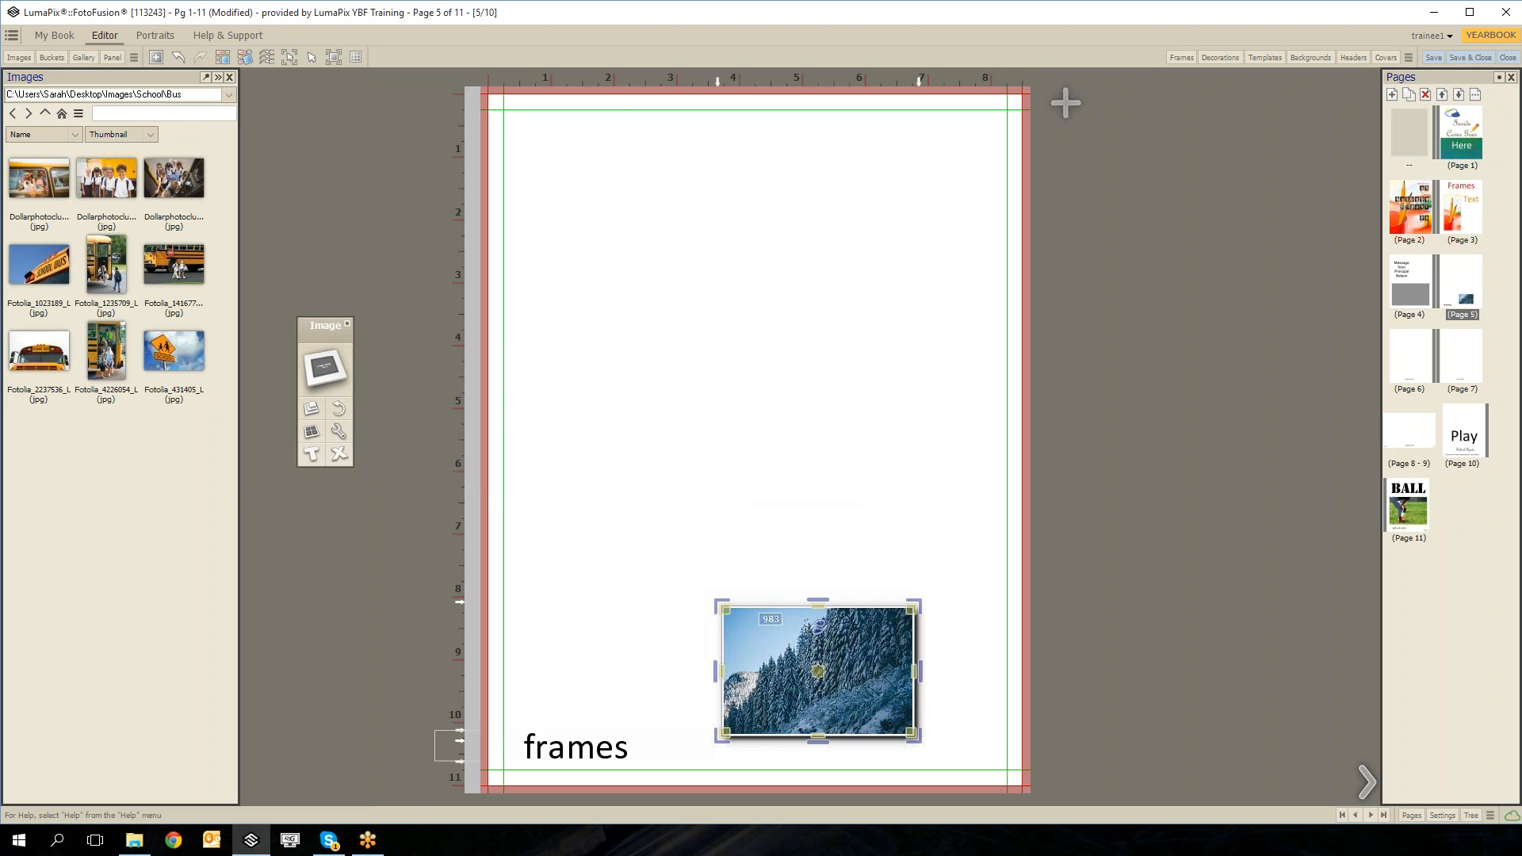
left_click(228, 94)
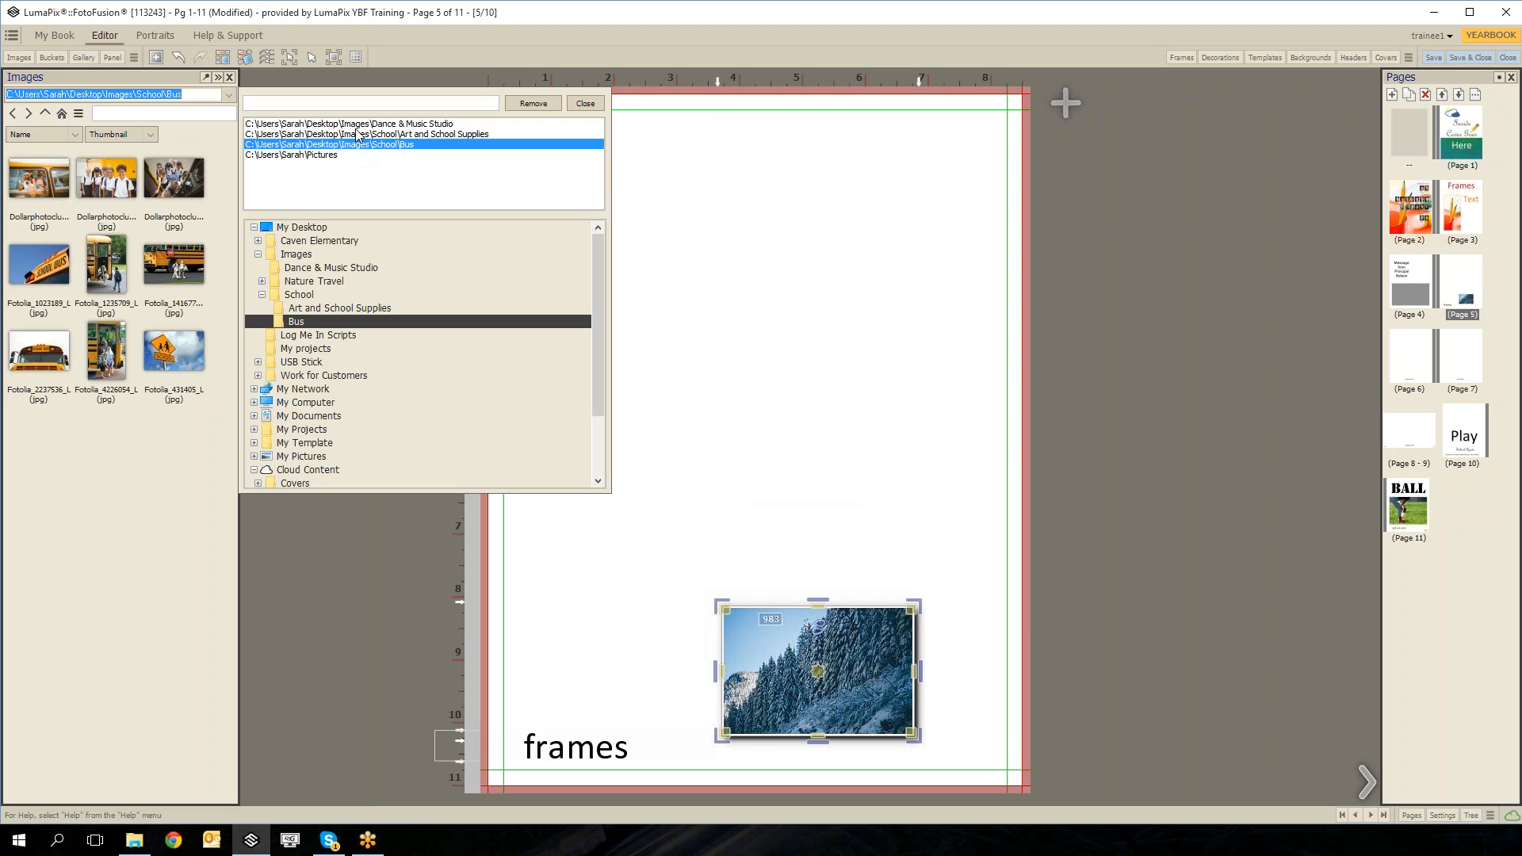
right_click(93, 366)
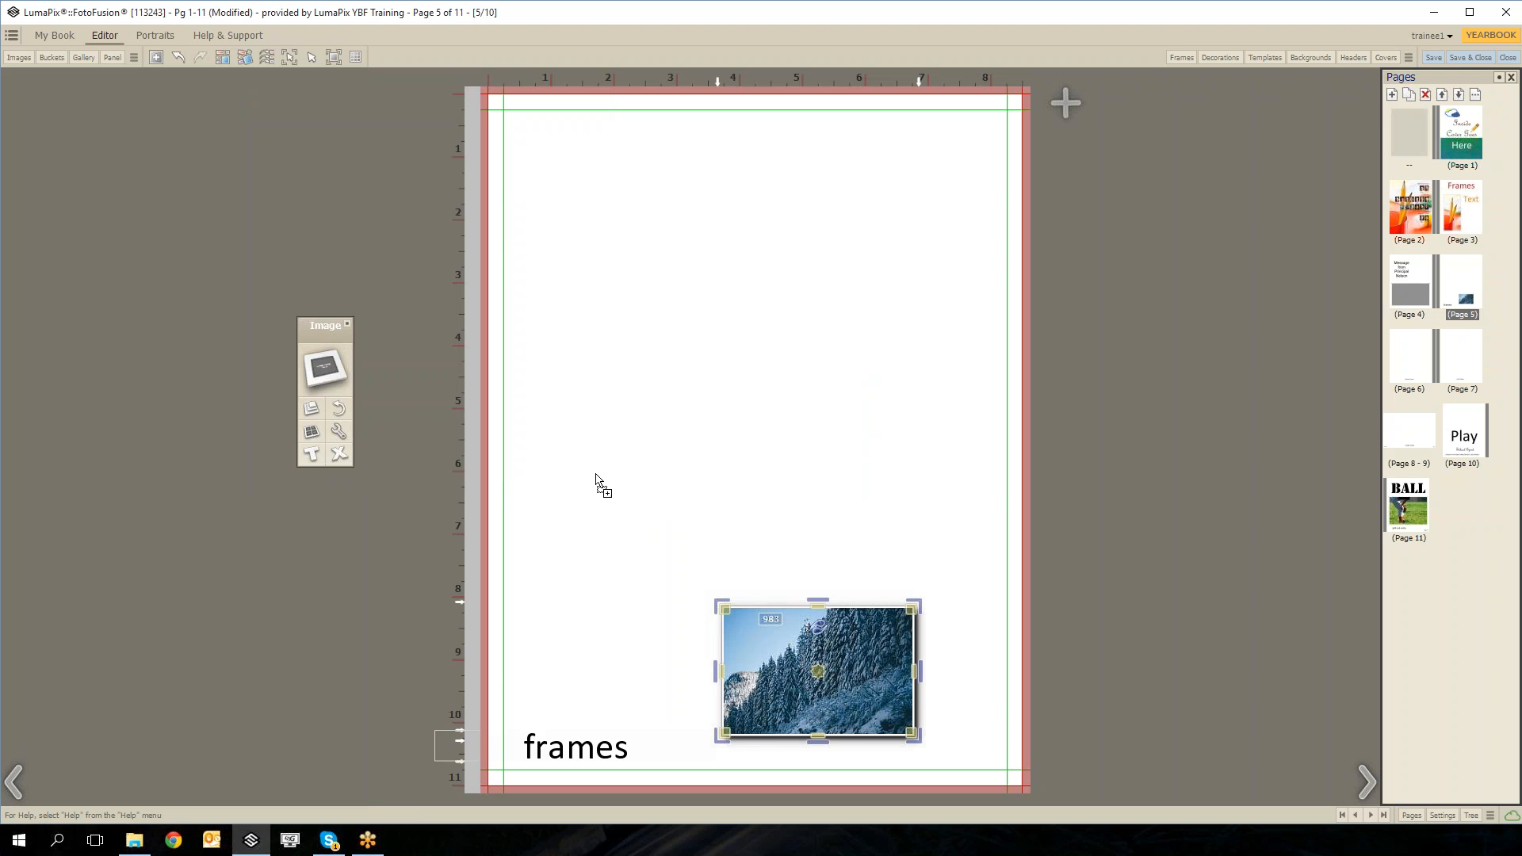
left_click(600, 485)
left_click_drag(641, 502, 672, 534)
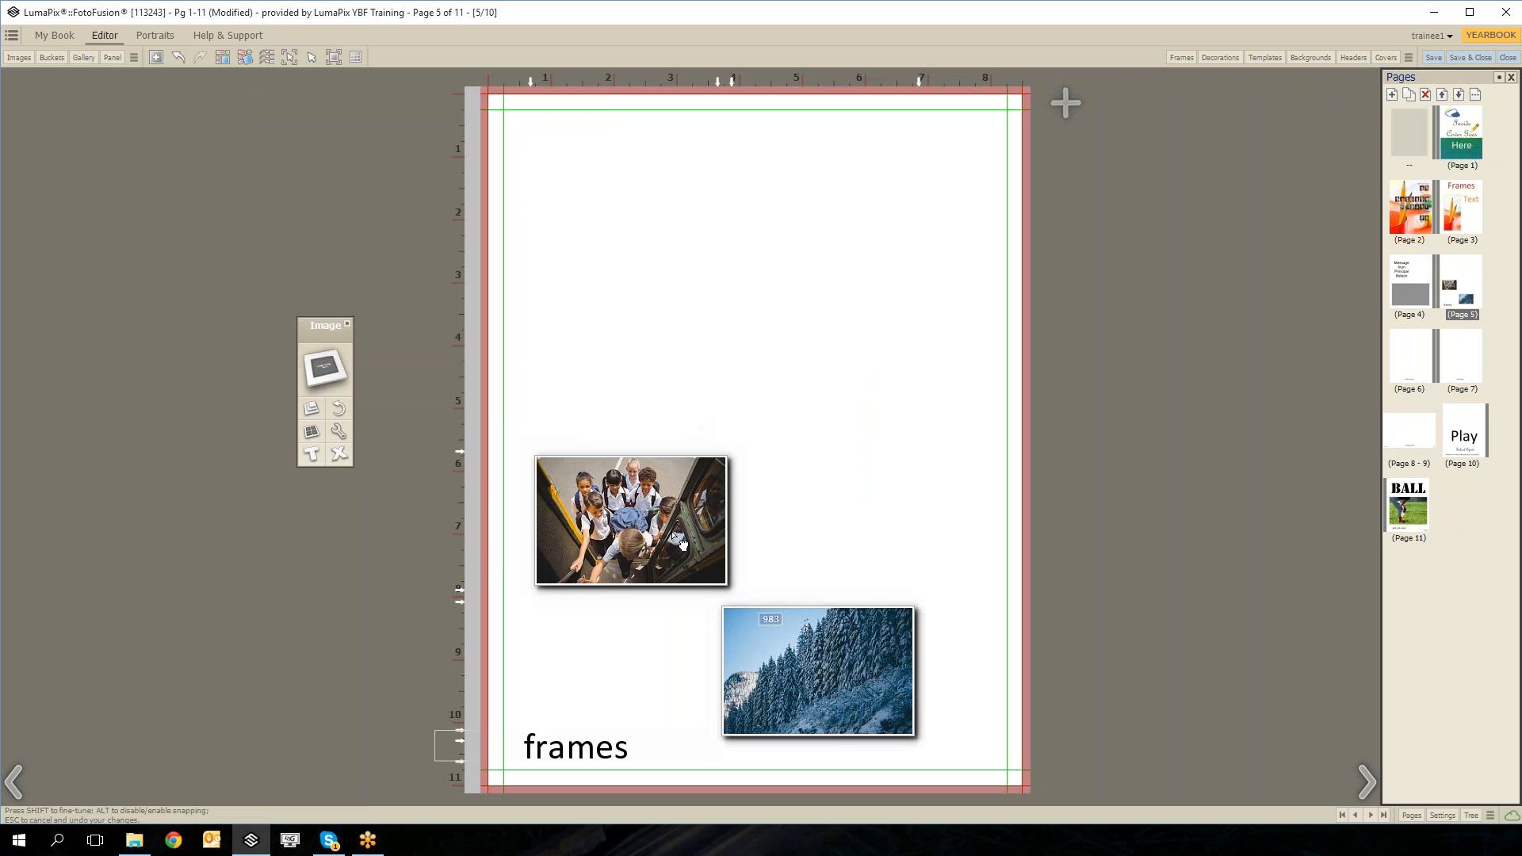
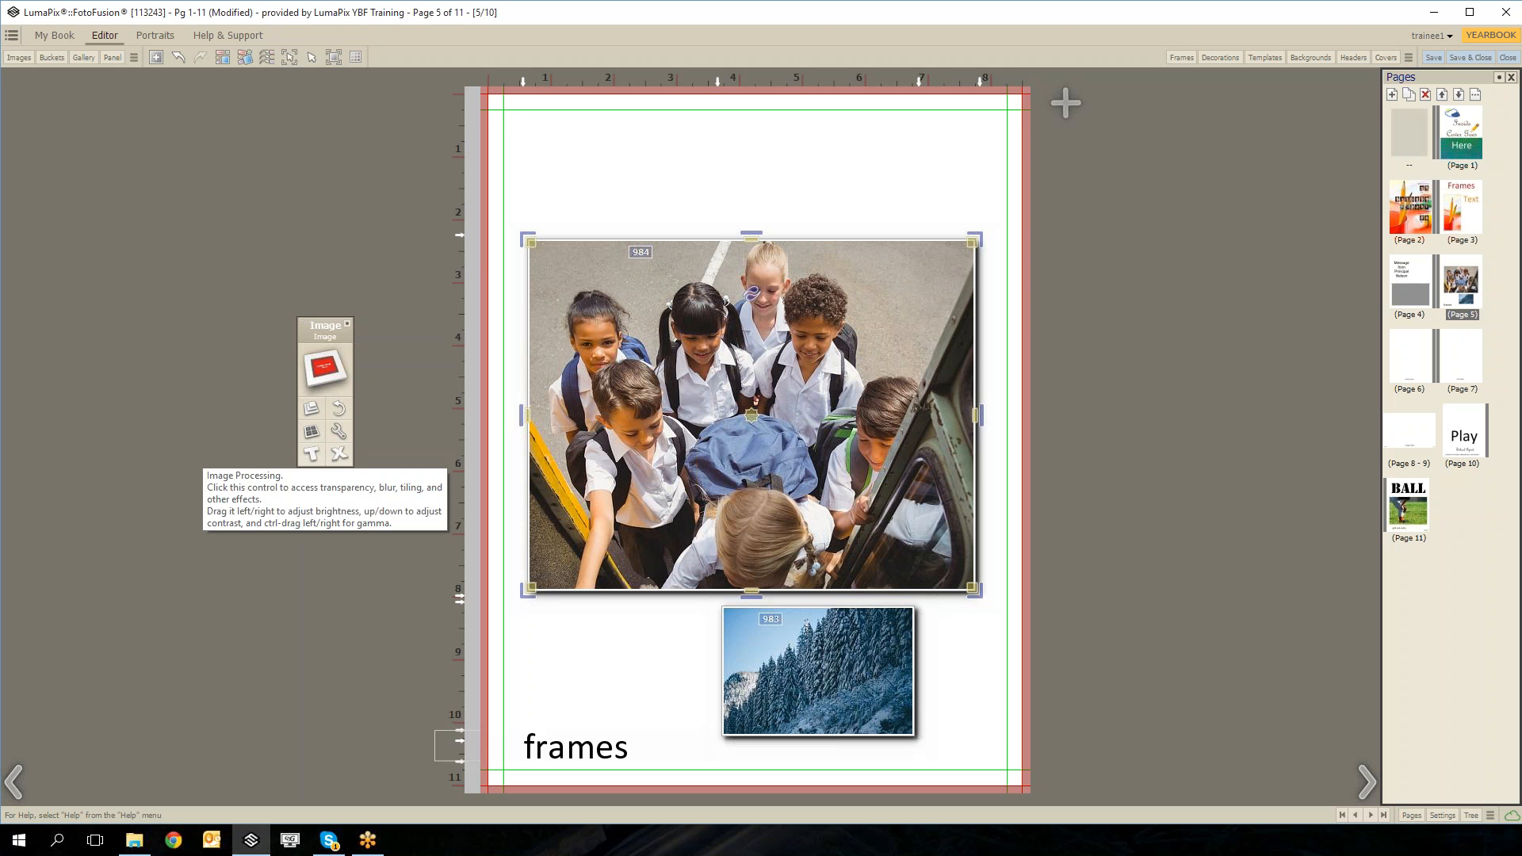
Try the full black-and-white effect on the schoolchildren photo and restore its default value.
left_click(325, 367)
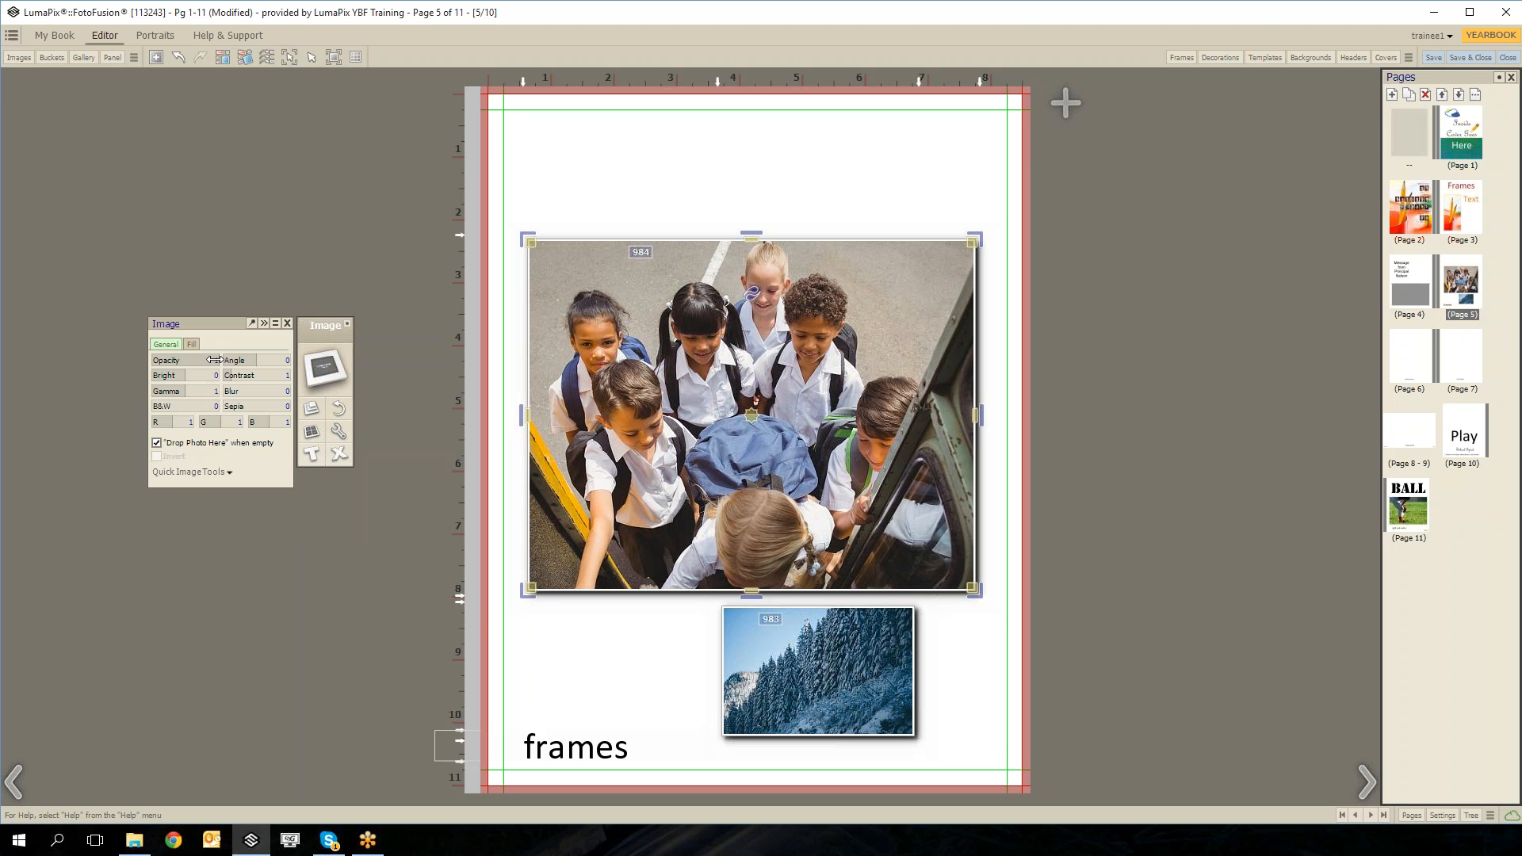
left_click(217, 423)
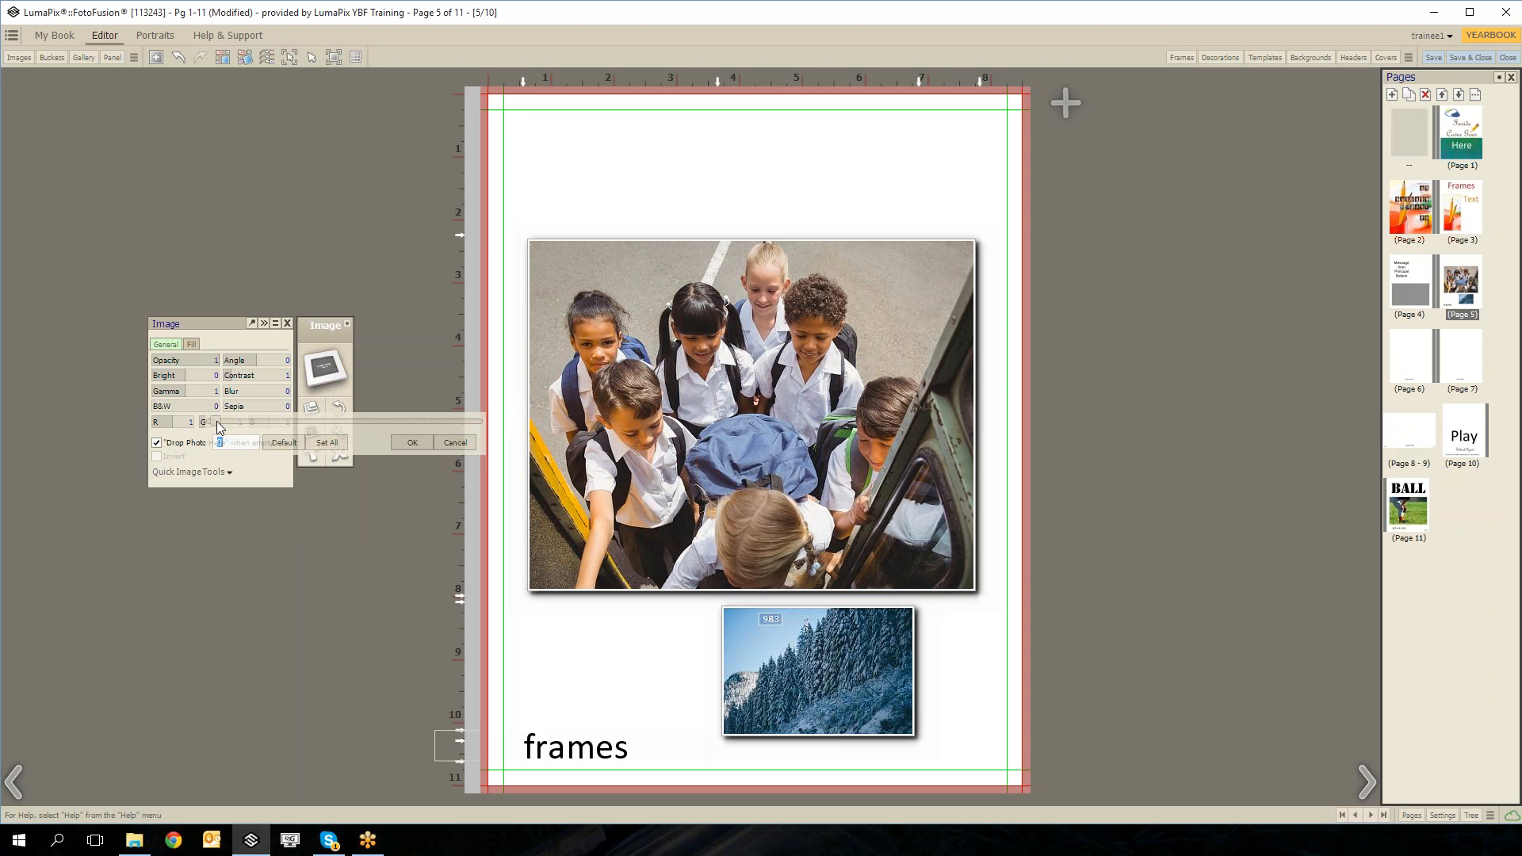
left_click_drag(220, 420, 480, 425)
left_click(211, 403)
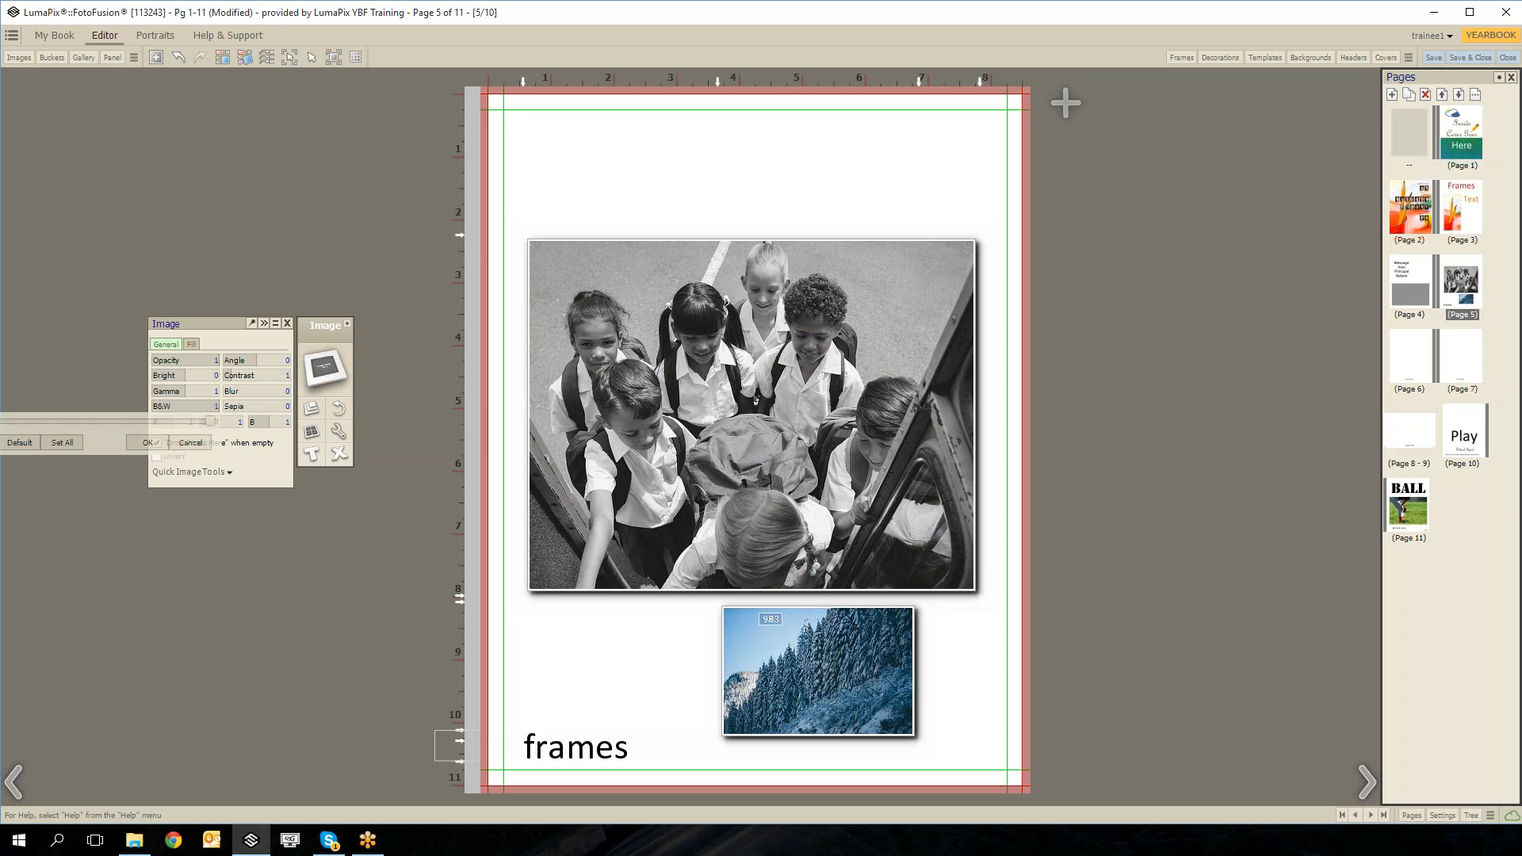
left_click(22, 446)
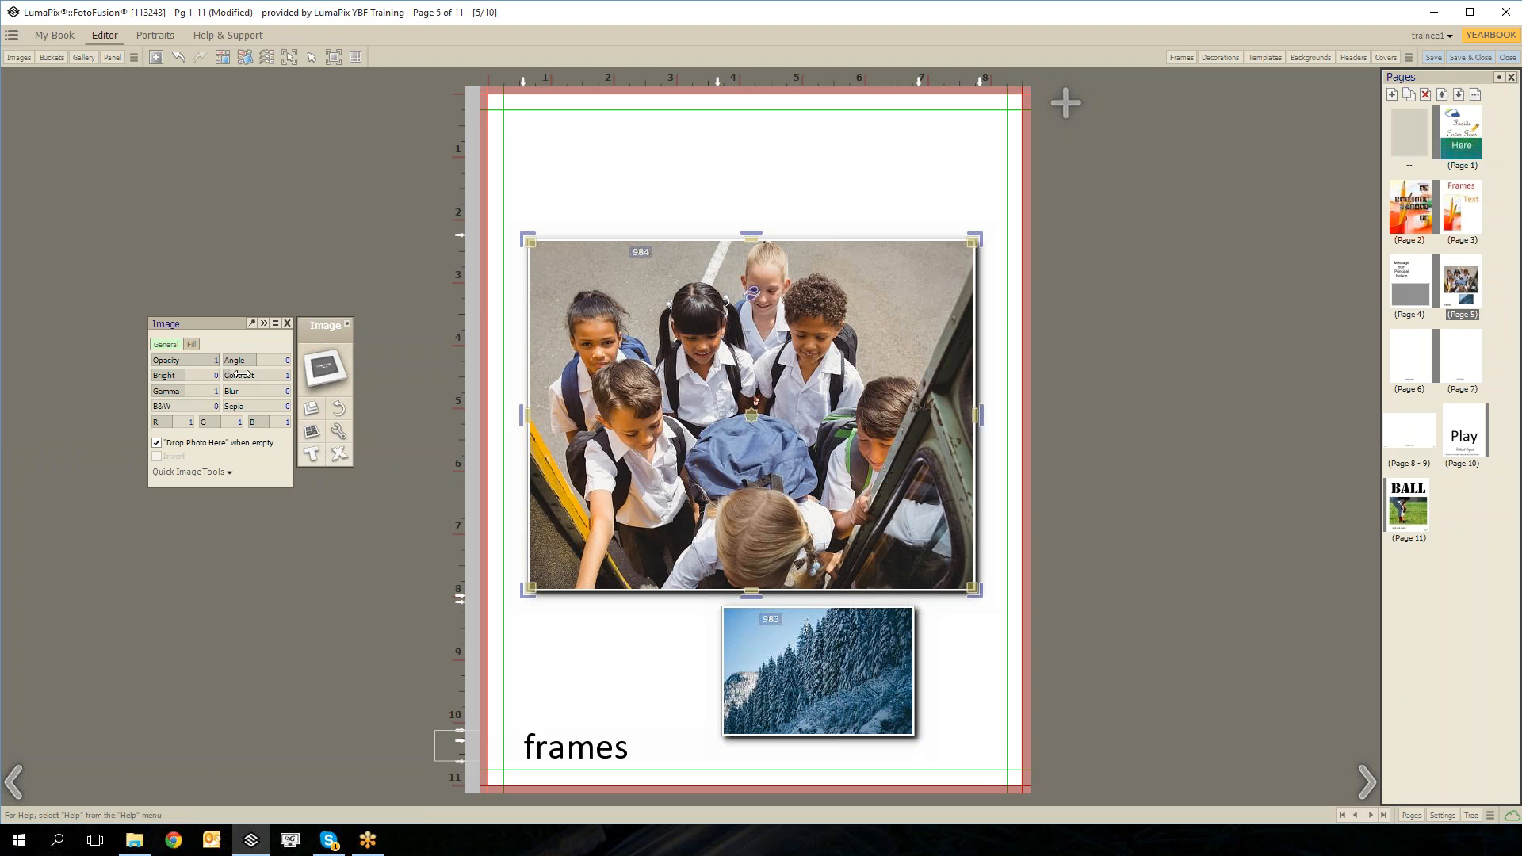
Try lowering the schoolchildren photo's opacity to 0.73 and restore its default value.
left_click(194, 375)
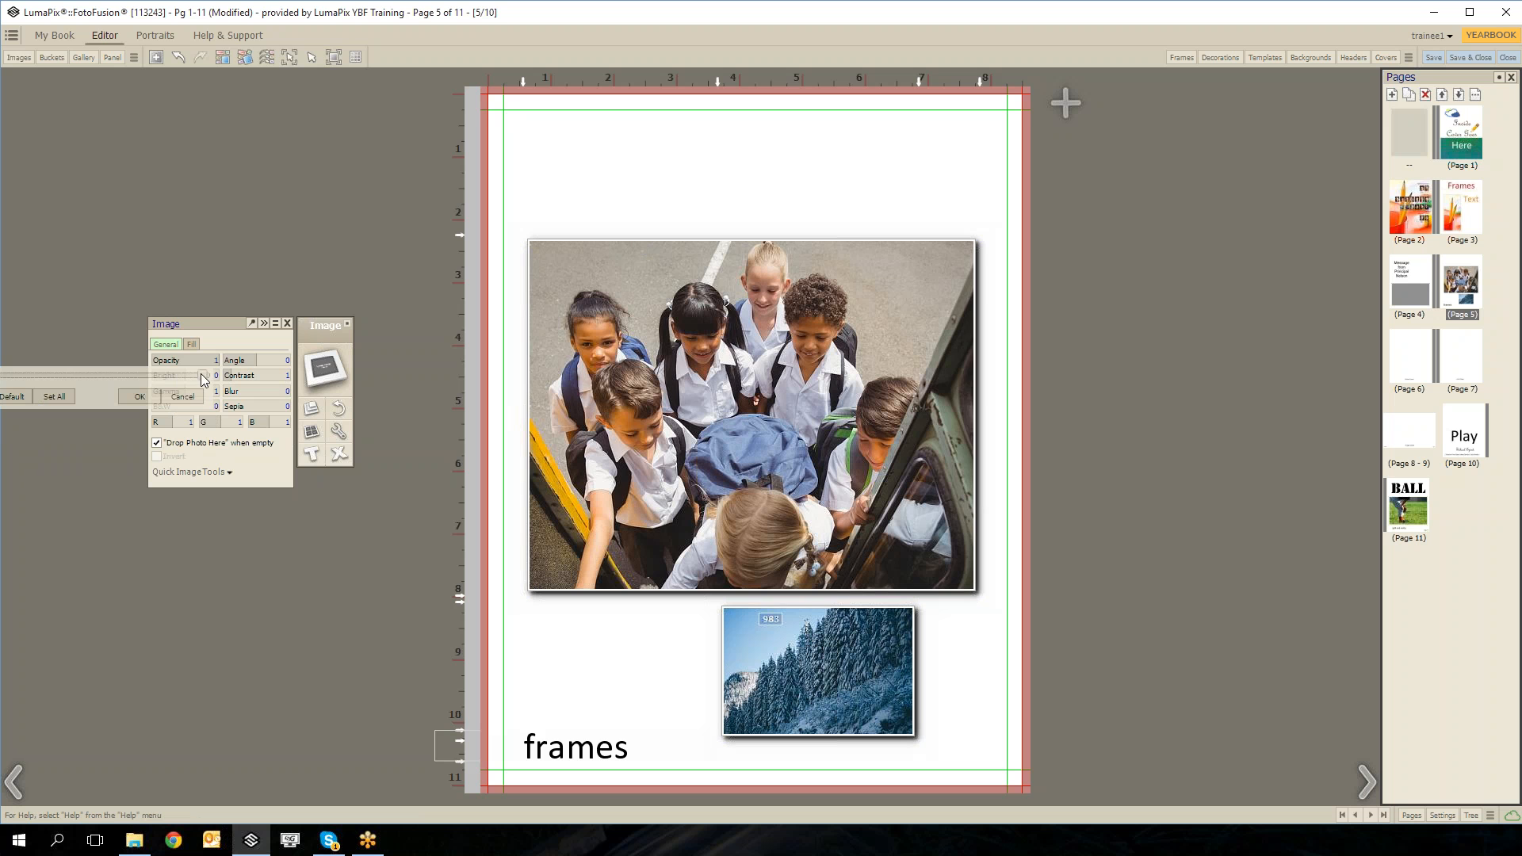
left_click_drag(202, 373, 158, 379)
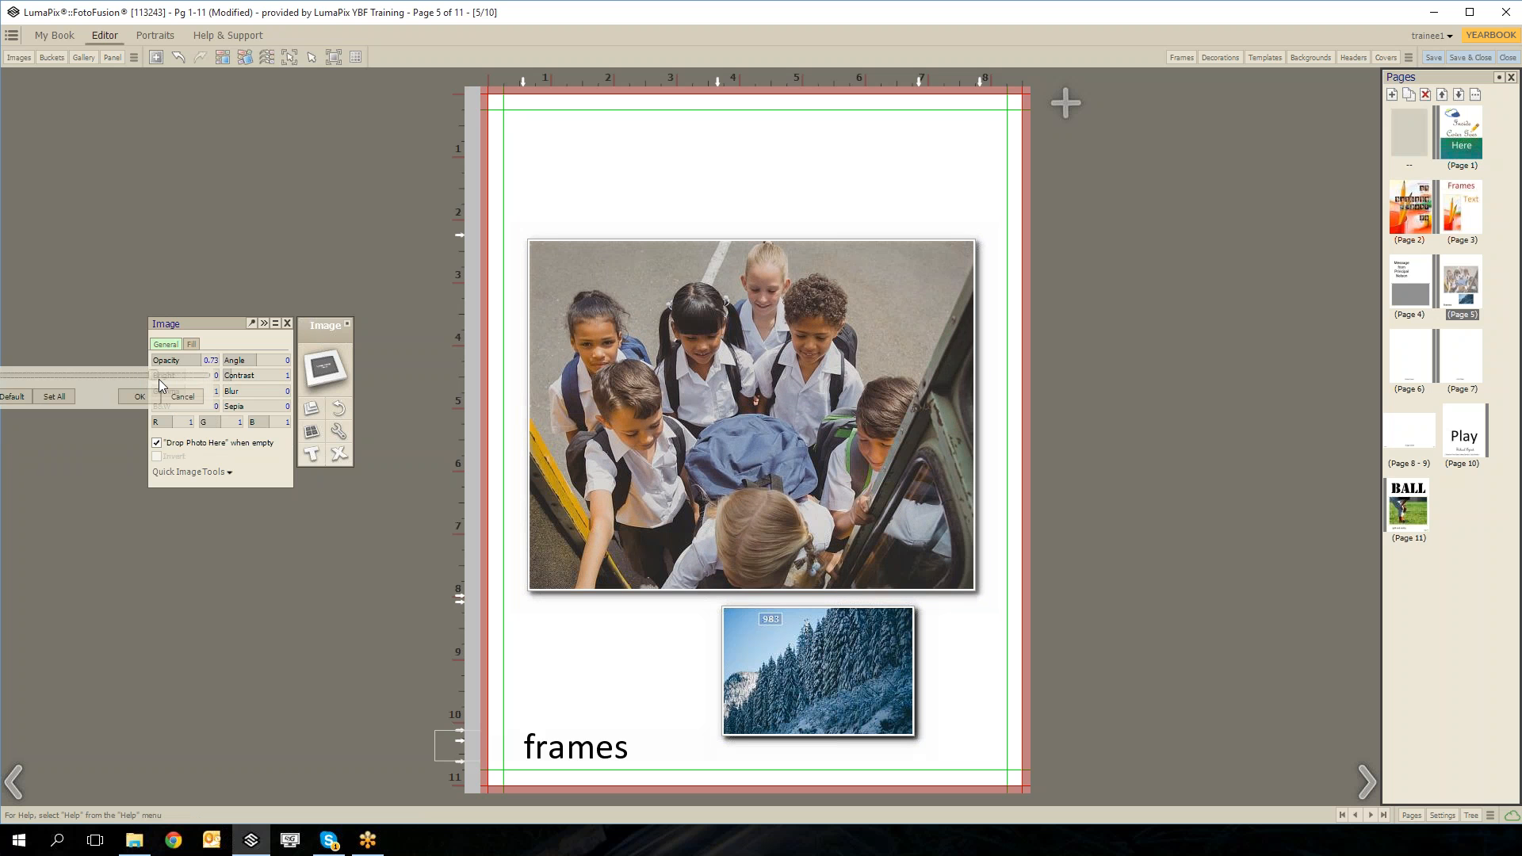
left_click(26, 397)
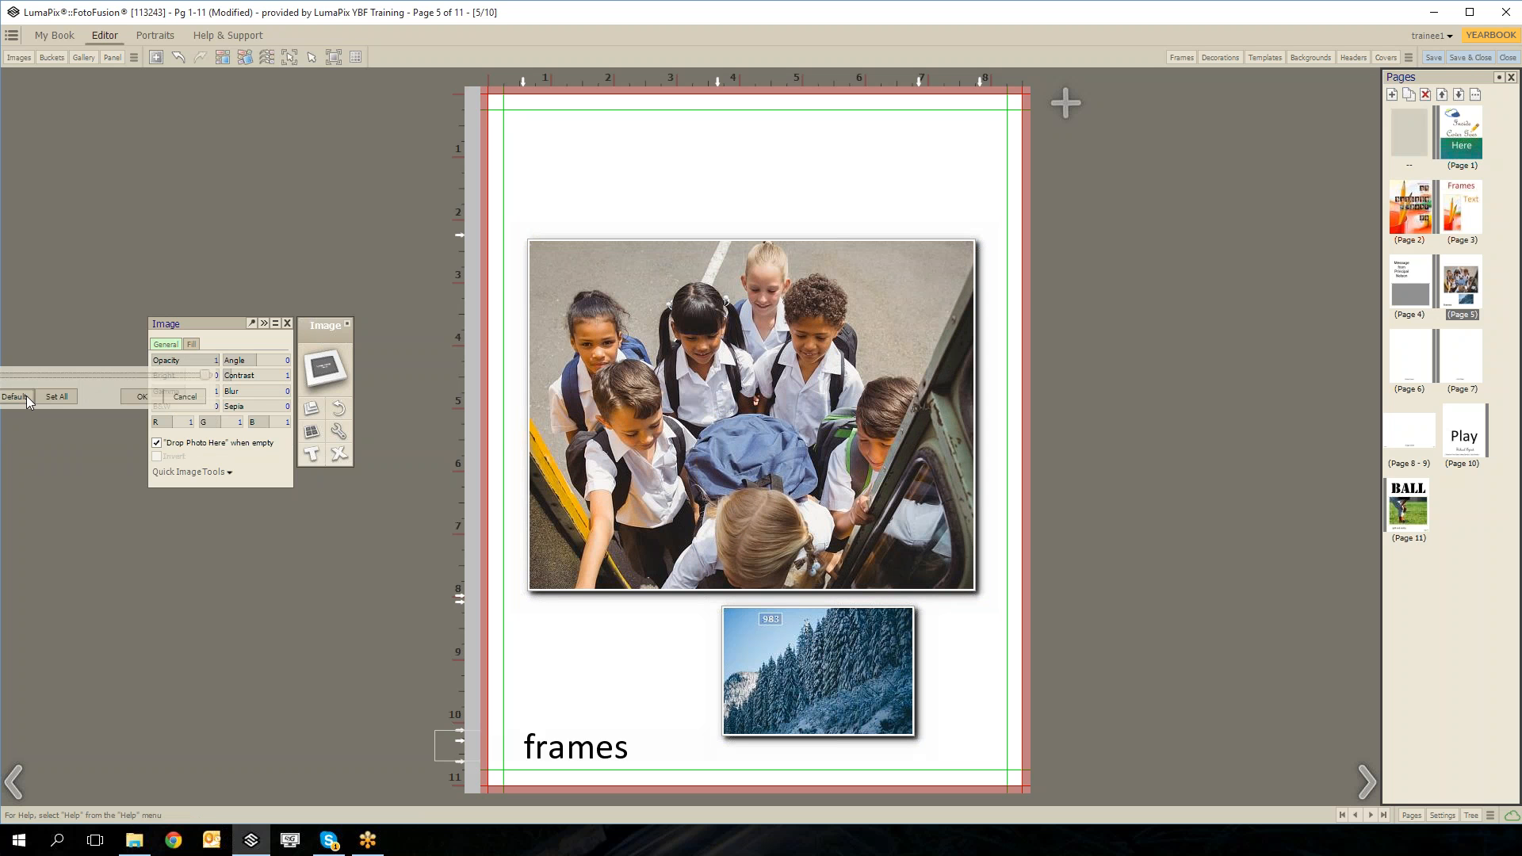
Give the schoolchildren photo's frame a border 0.459 wide in blue (RGB 44, 21, 255).
left_click(326, 384)
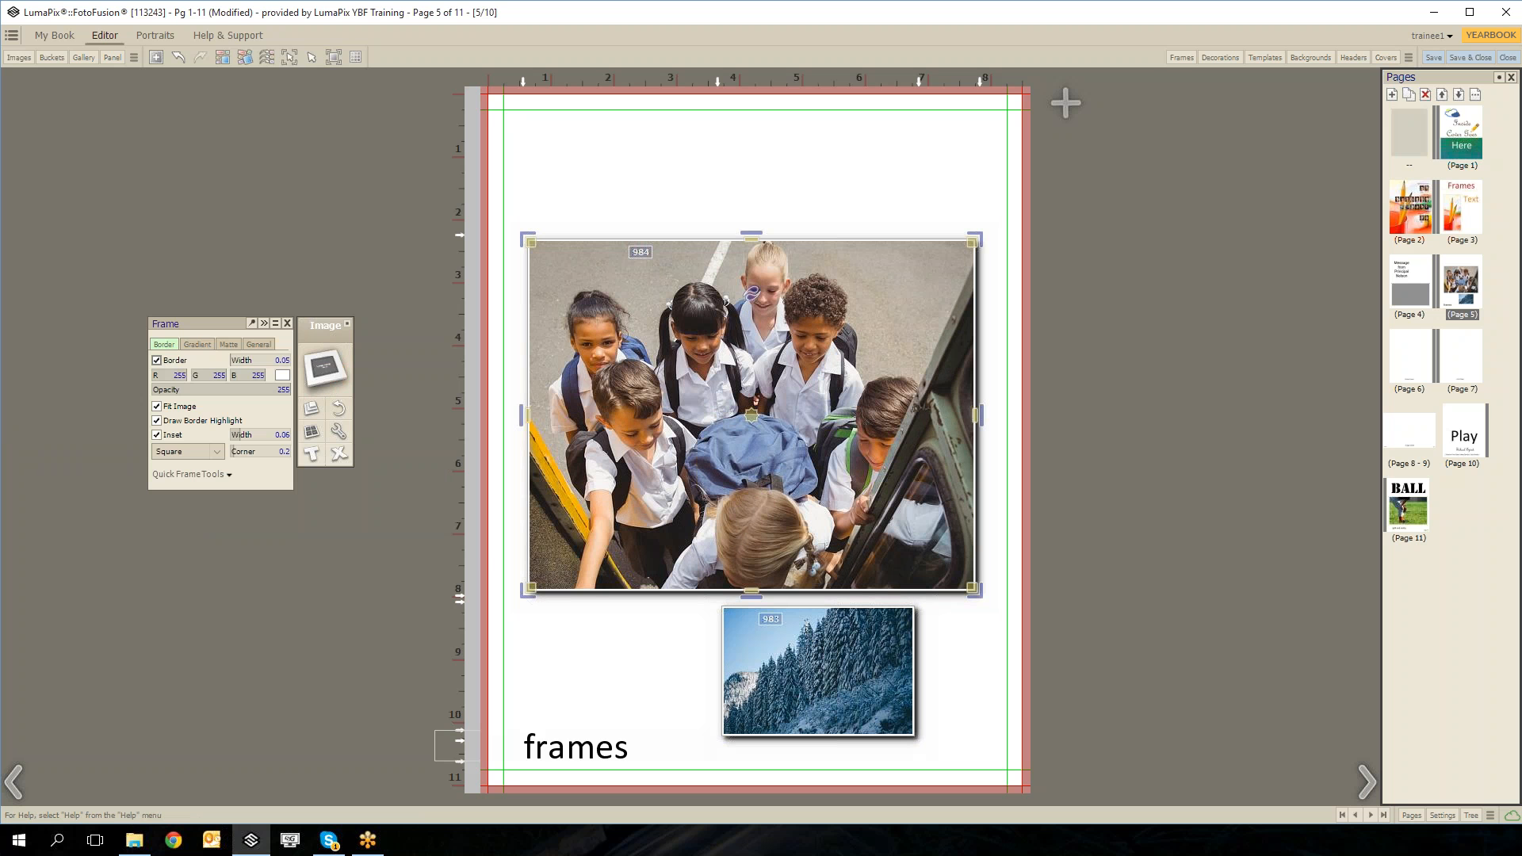
left_click(157, 361)
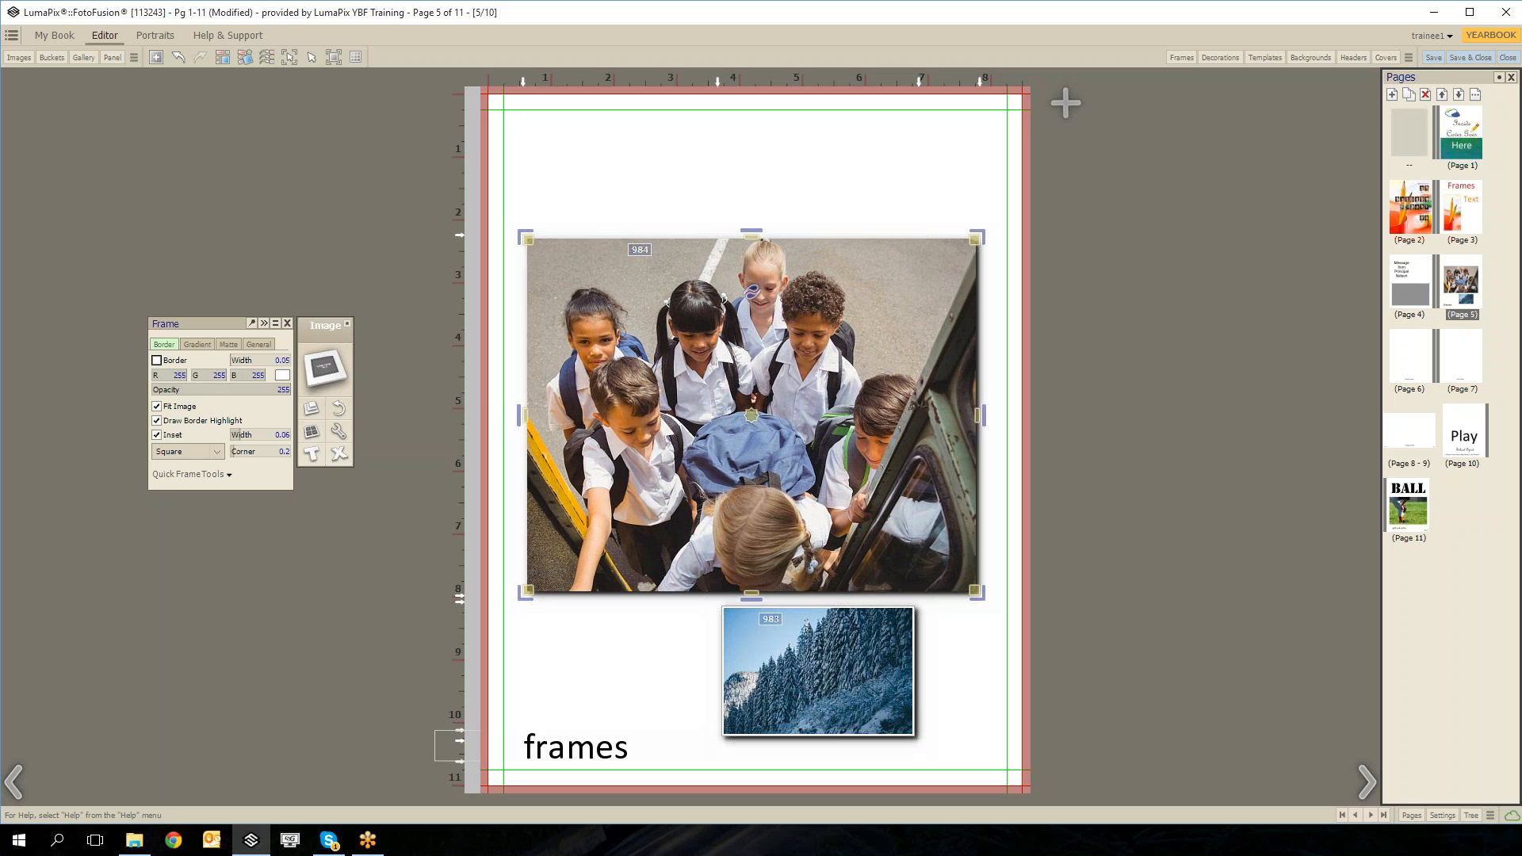
left_click(157, 360)
left_click(279, 362)
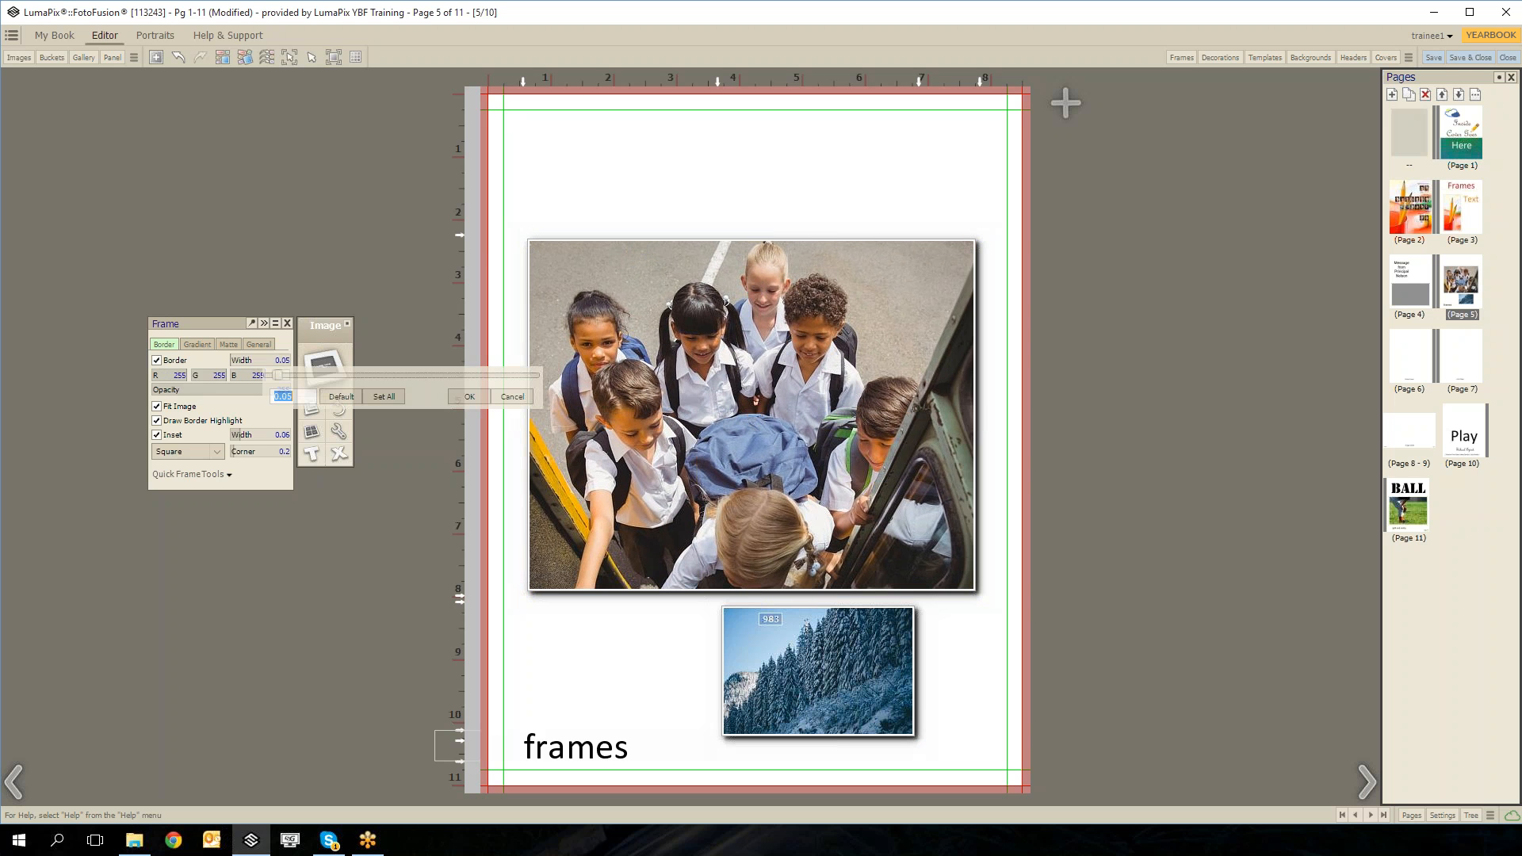
left_click_drag(284, 374, 317, 376)
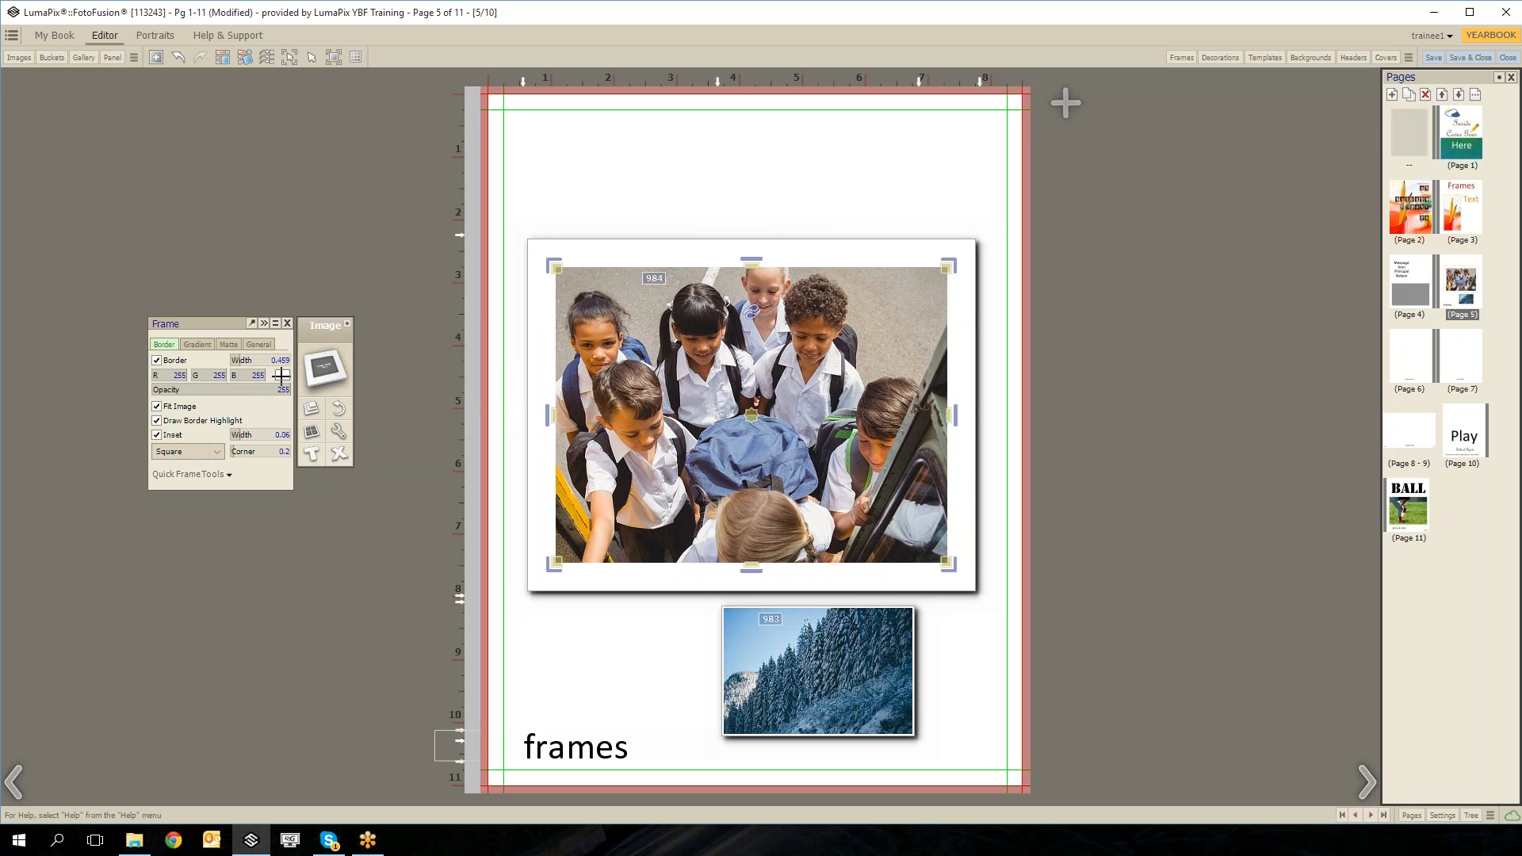
left_click(282, 376)
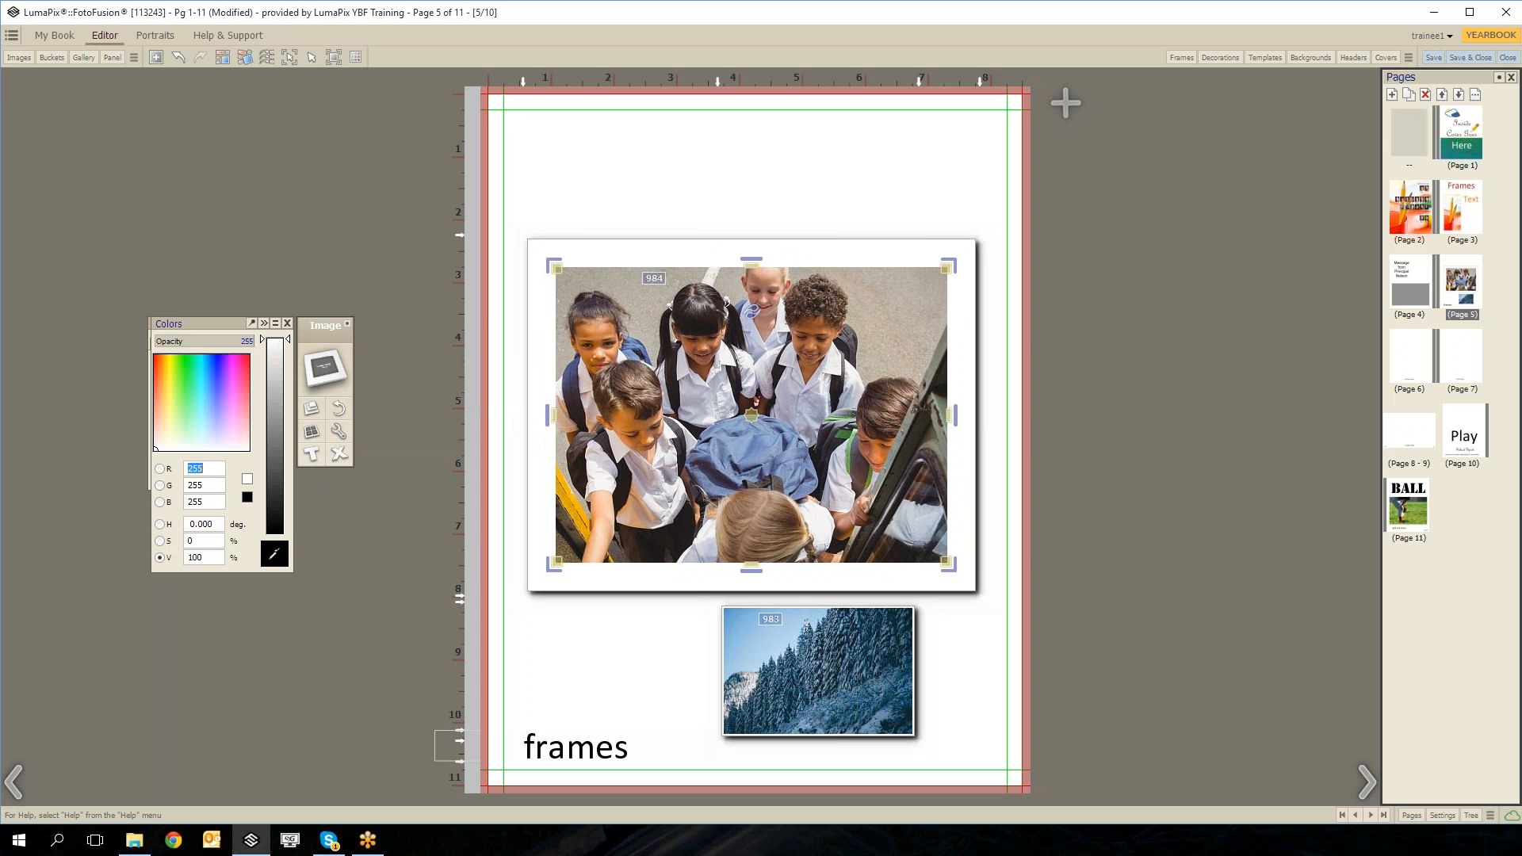
left_click(218, 362)
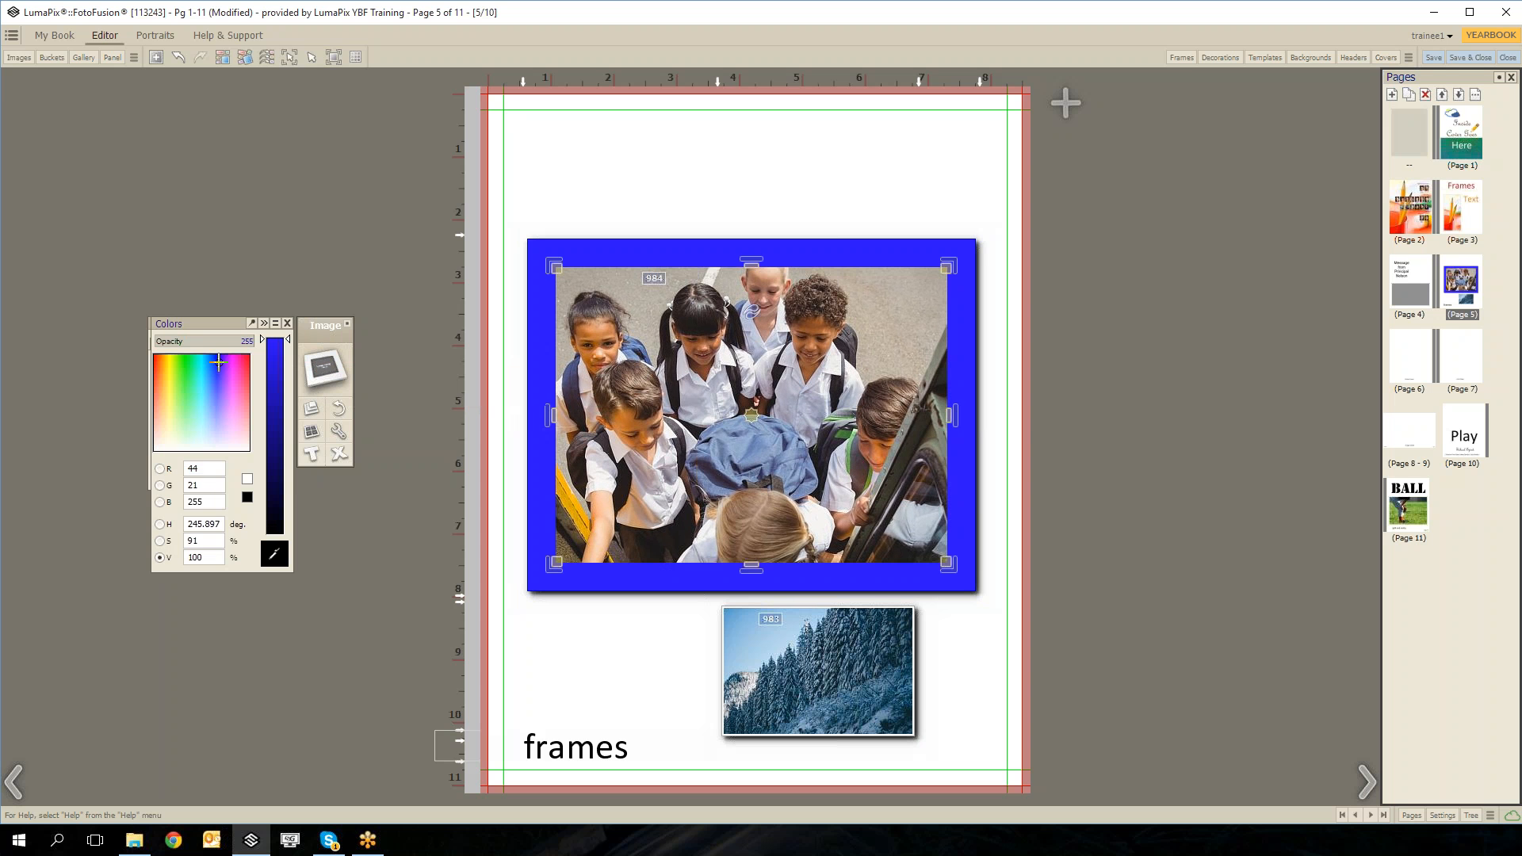
Try the Rounded, Oval and Diamond shapes on the schoolchildren photo's frame and set the shape to Angle.
left_click(287, 323)
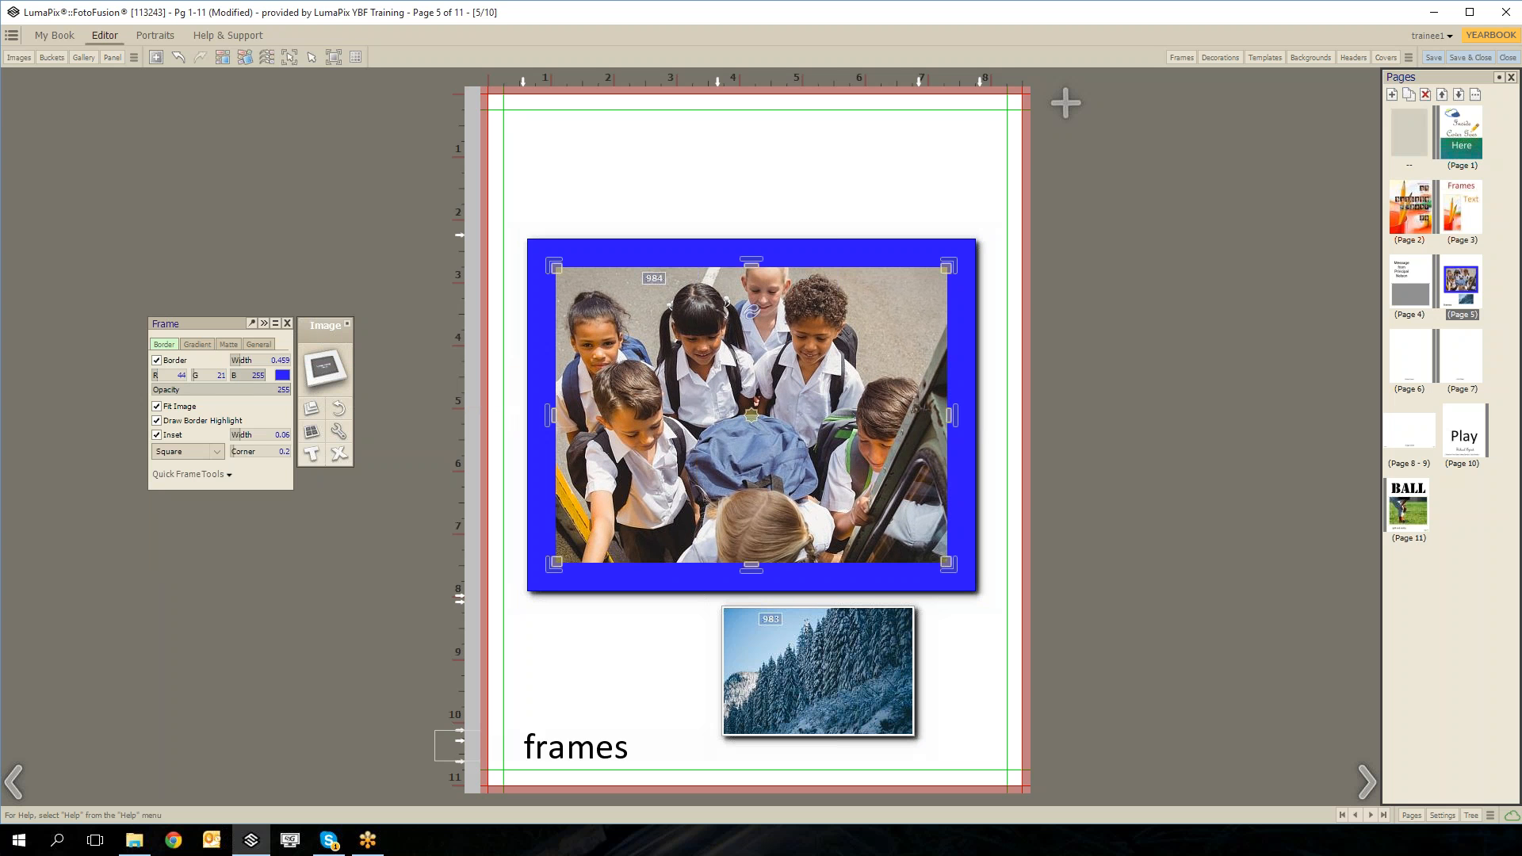
left_click(175, 458)
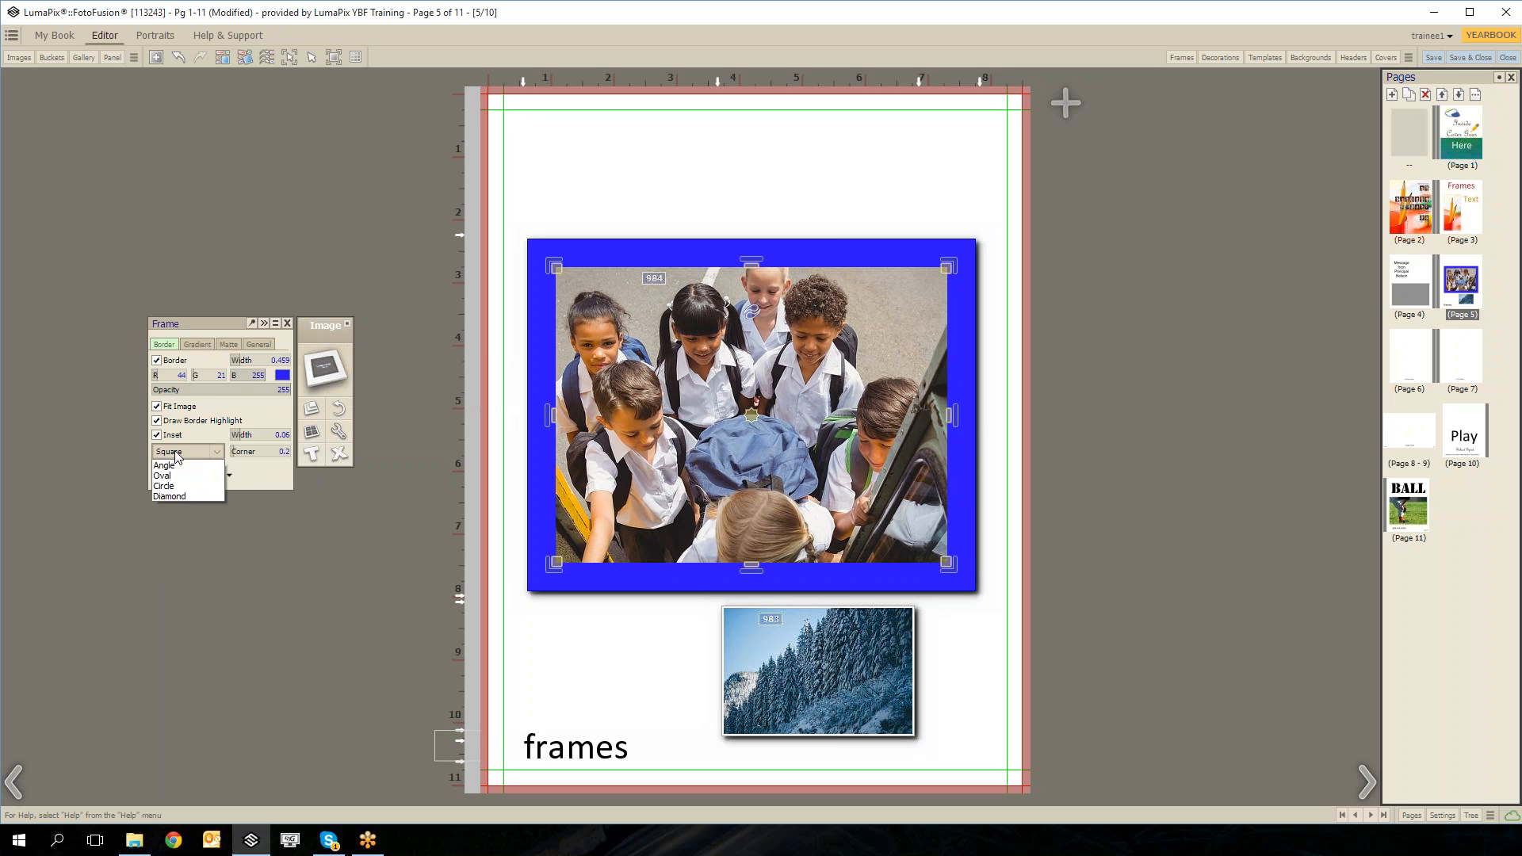
left_click(176, 477)
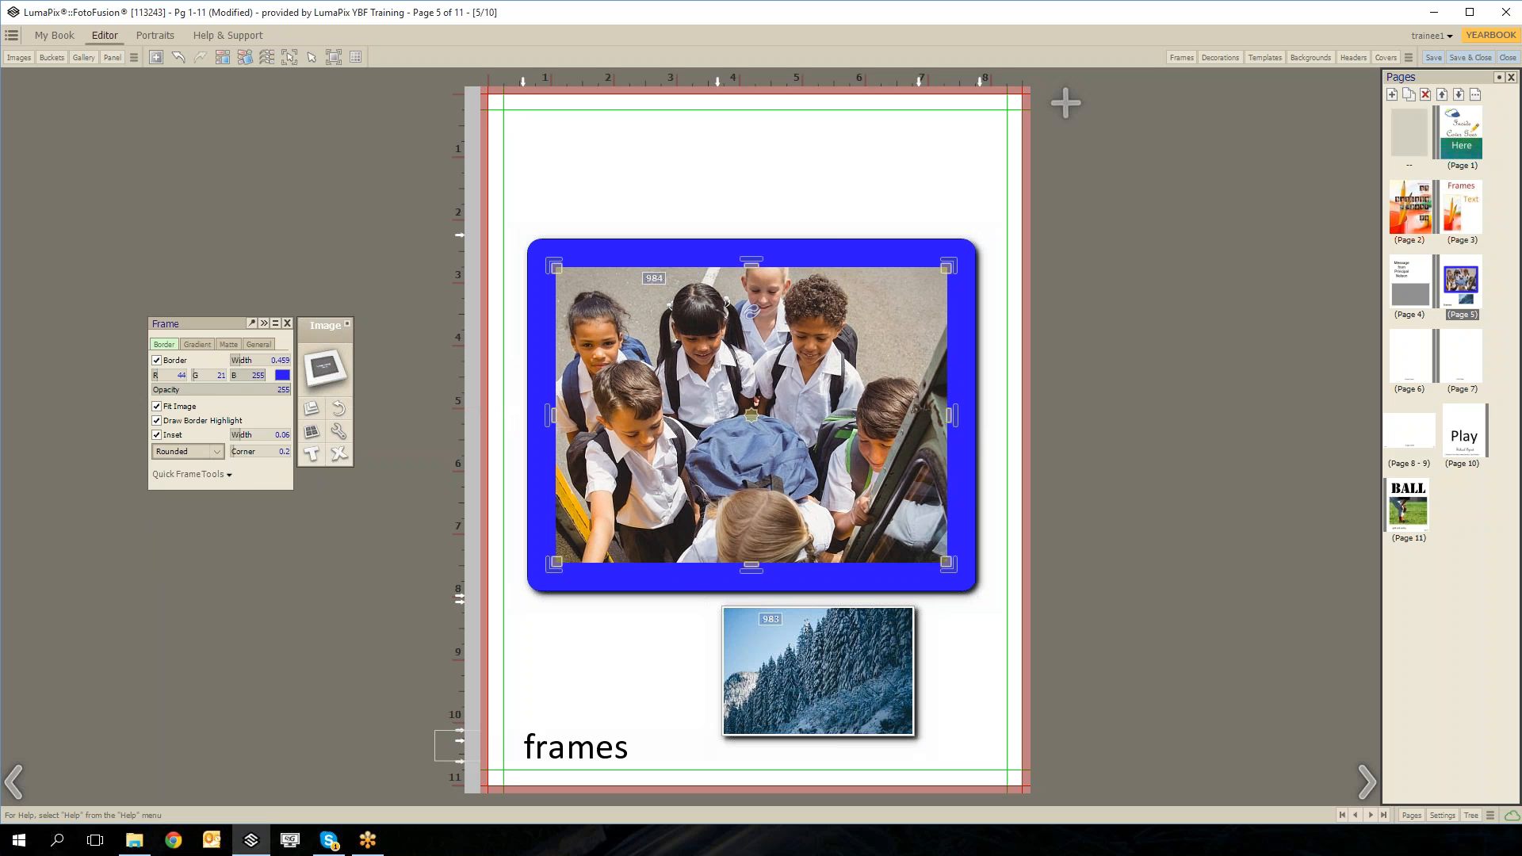
left_click(214, 454)
left_click(168, 497)
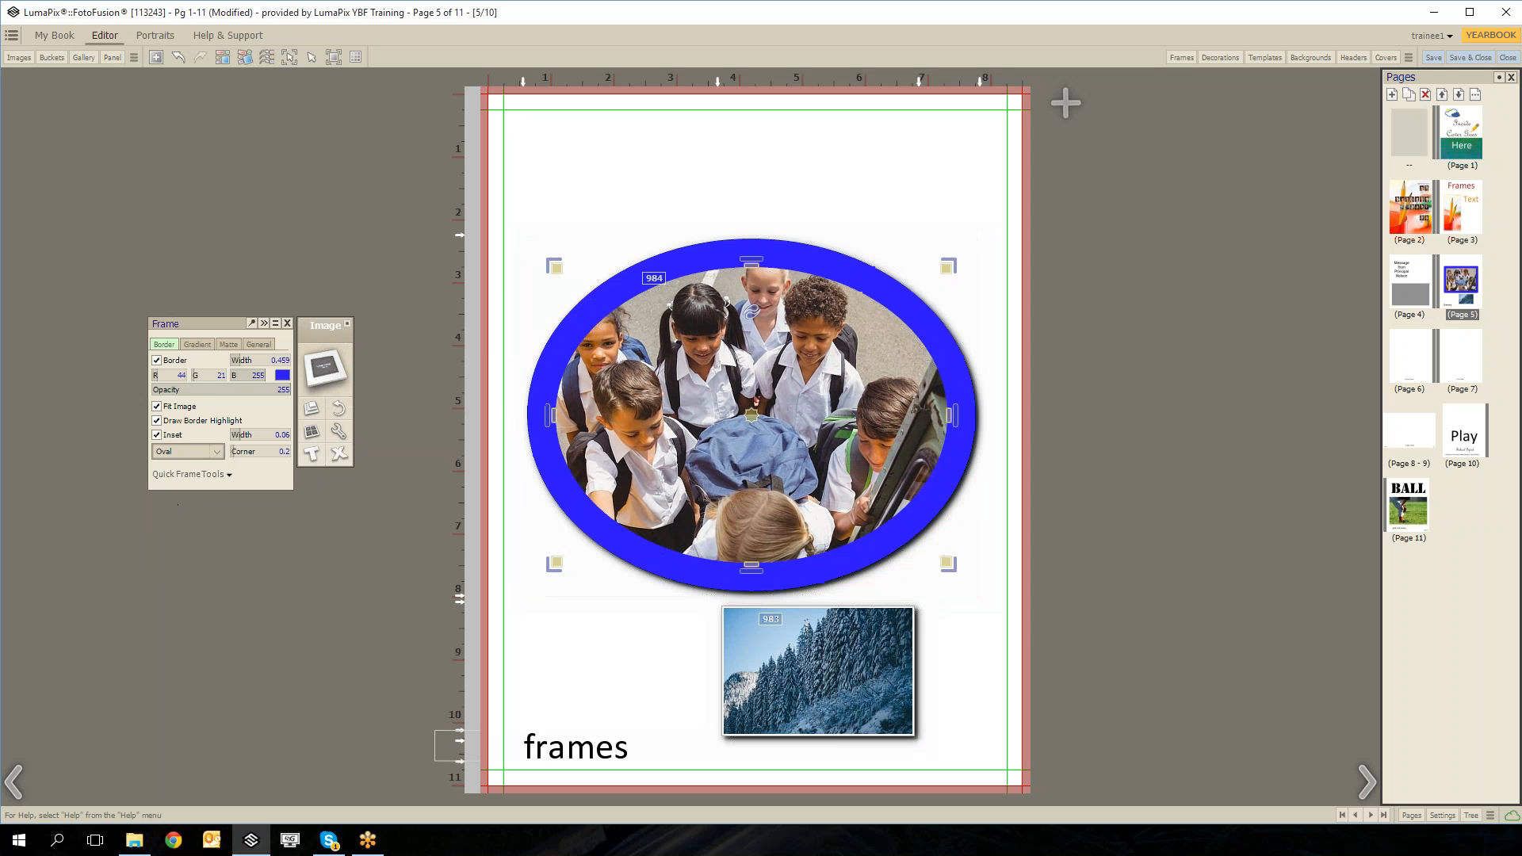
left_click(194, 452)
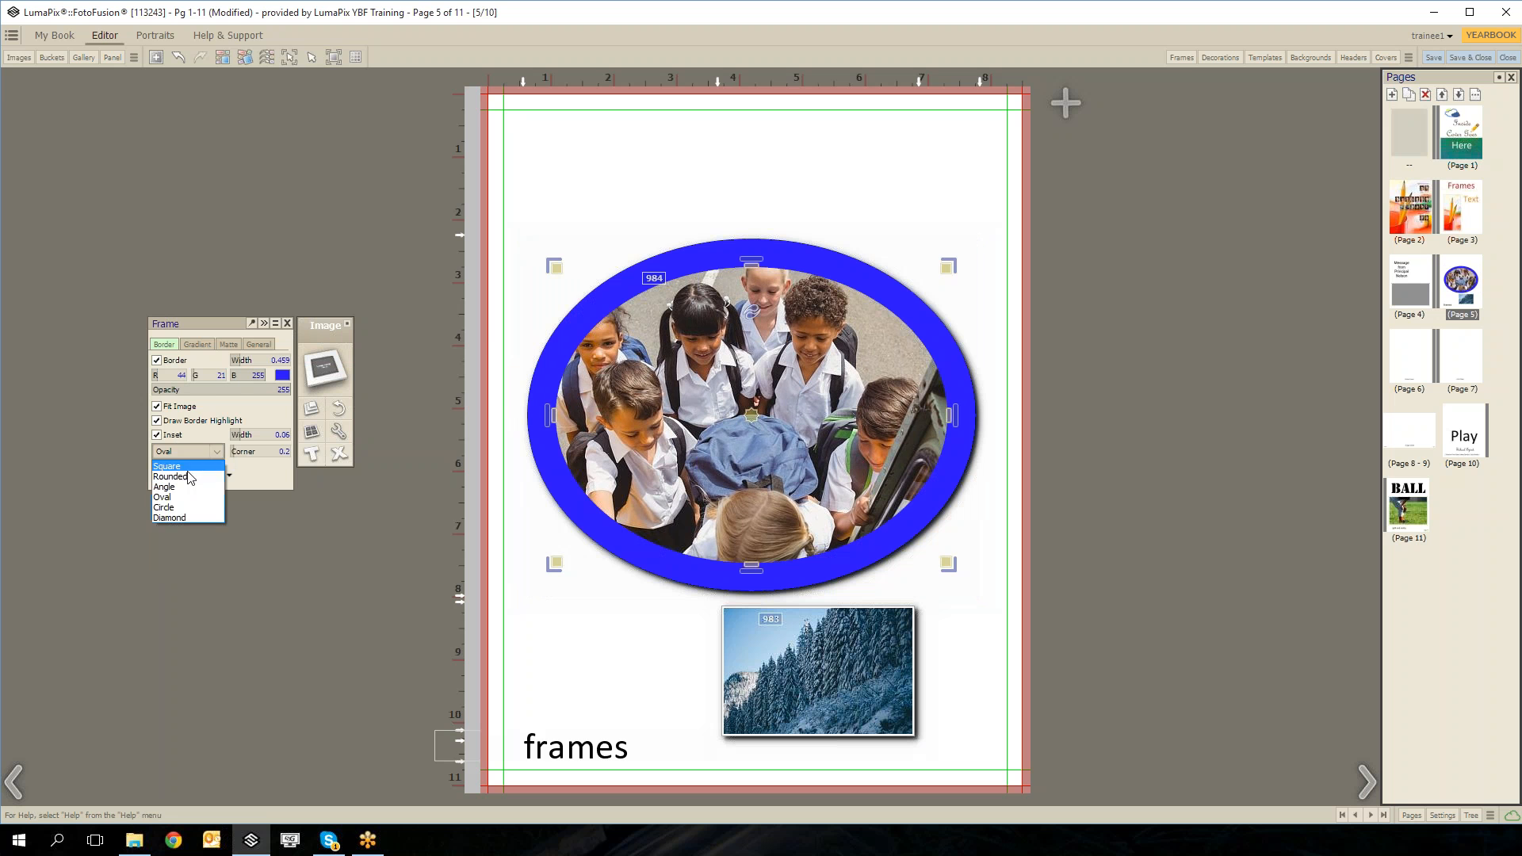
left_click(183, 519)
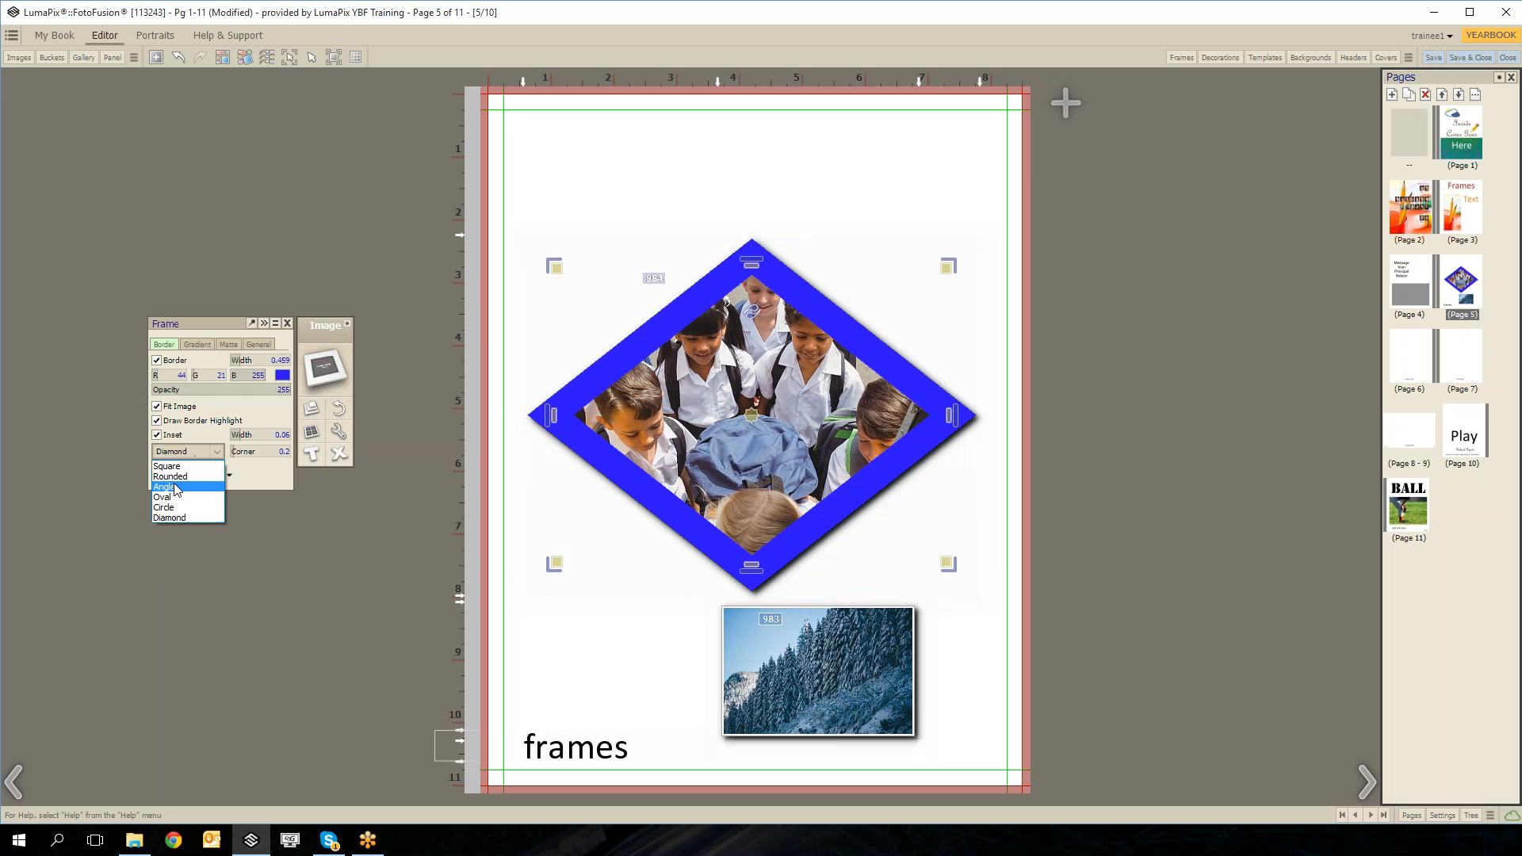
left_click(174, 483)
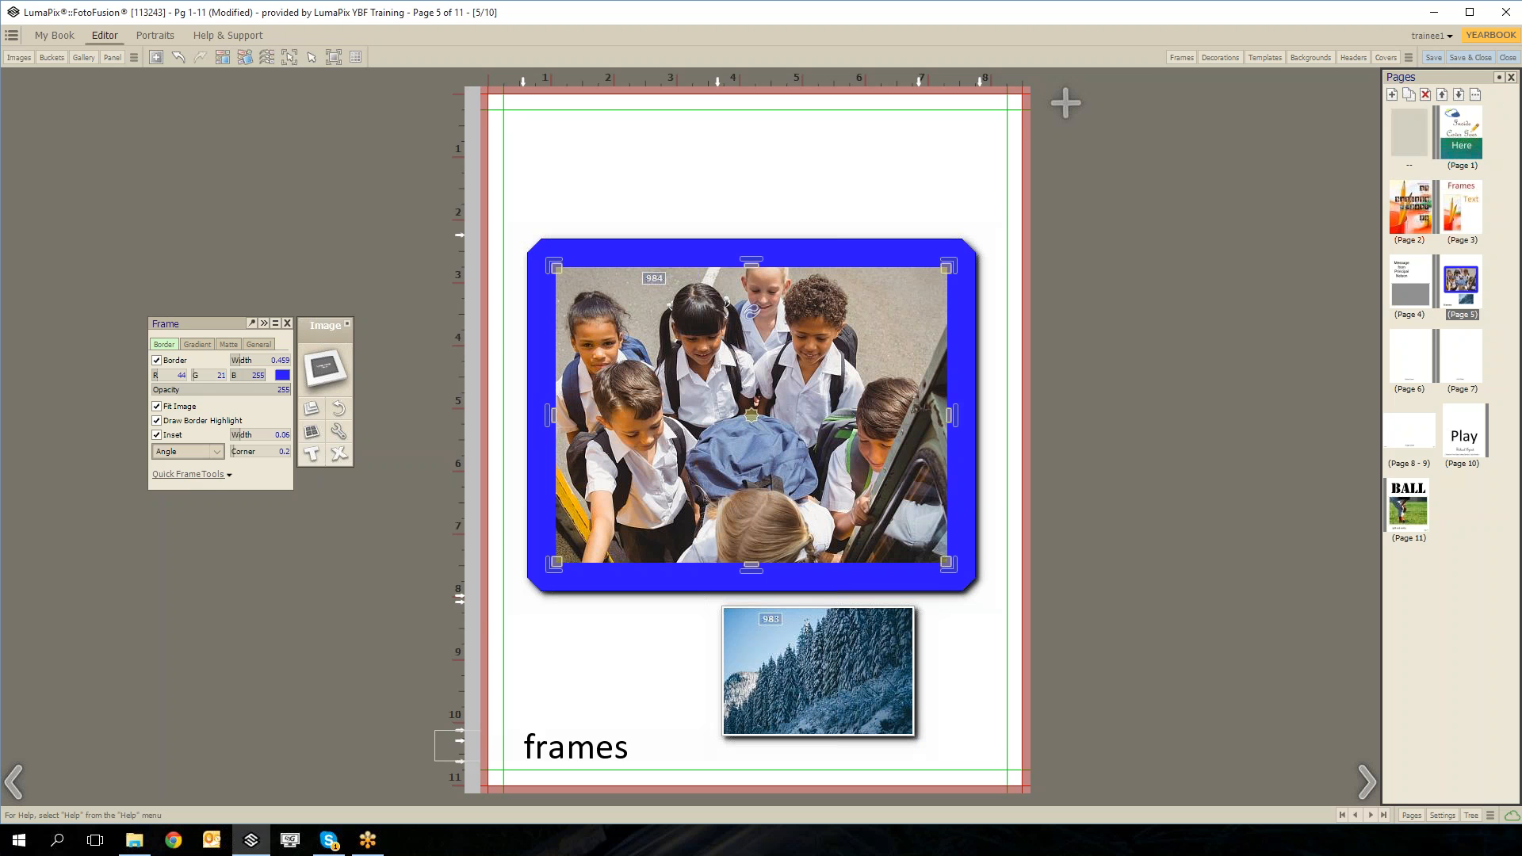
Enable a linear gradient on the schoolchildren photo's frame and change its type to Circular.
left_click(194, 347)
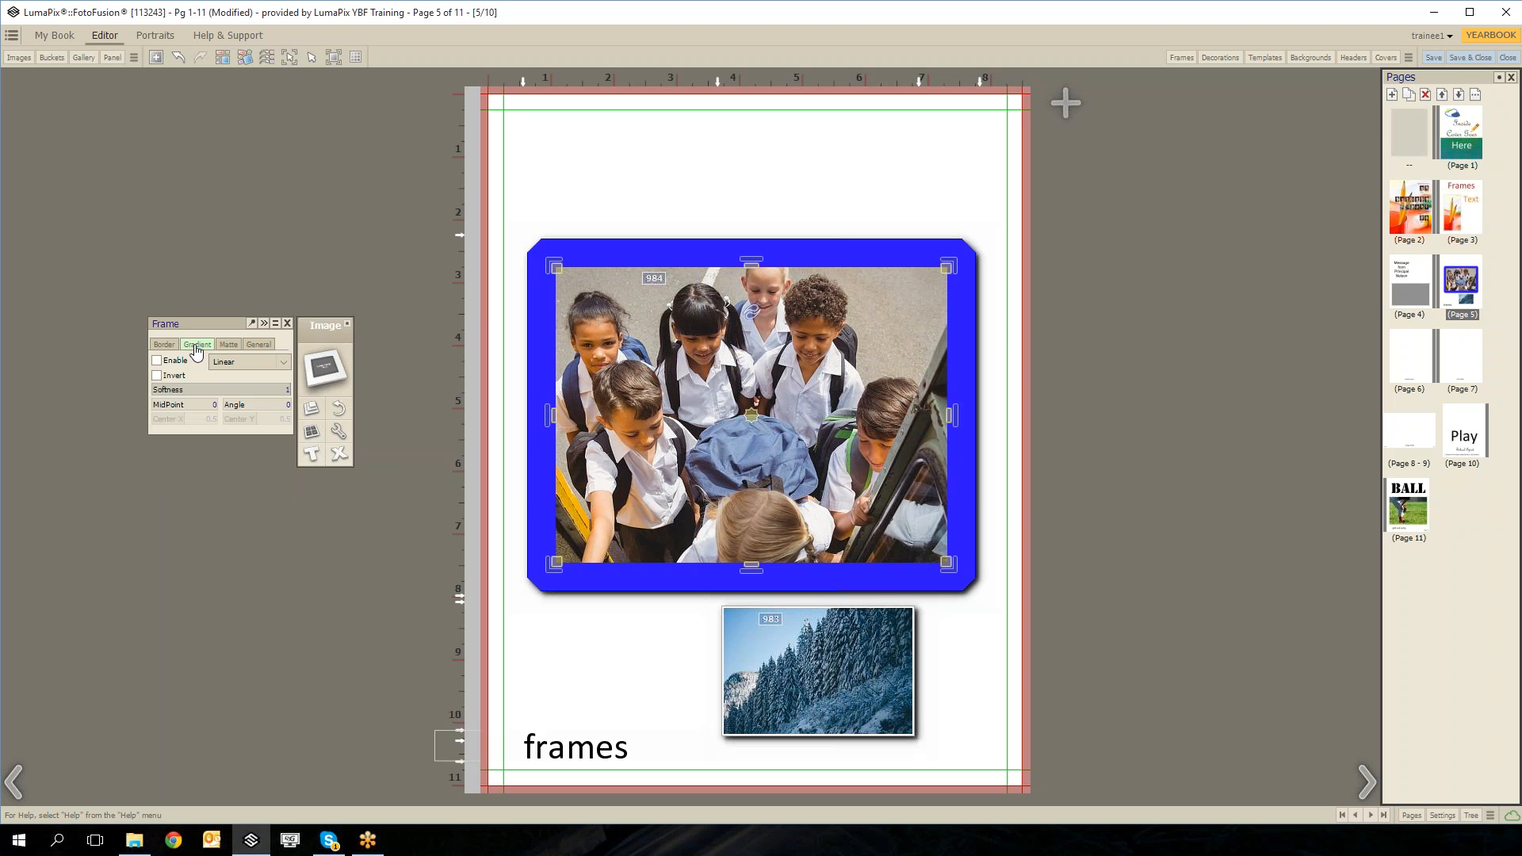
left_click(158, 362)
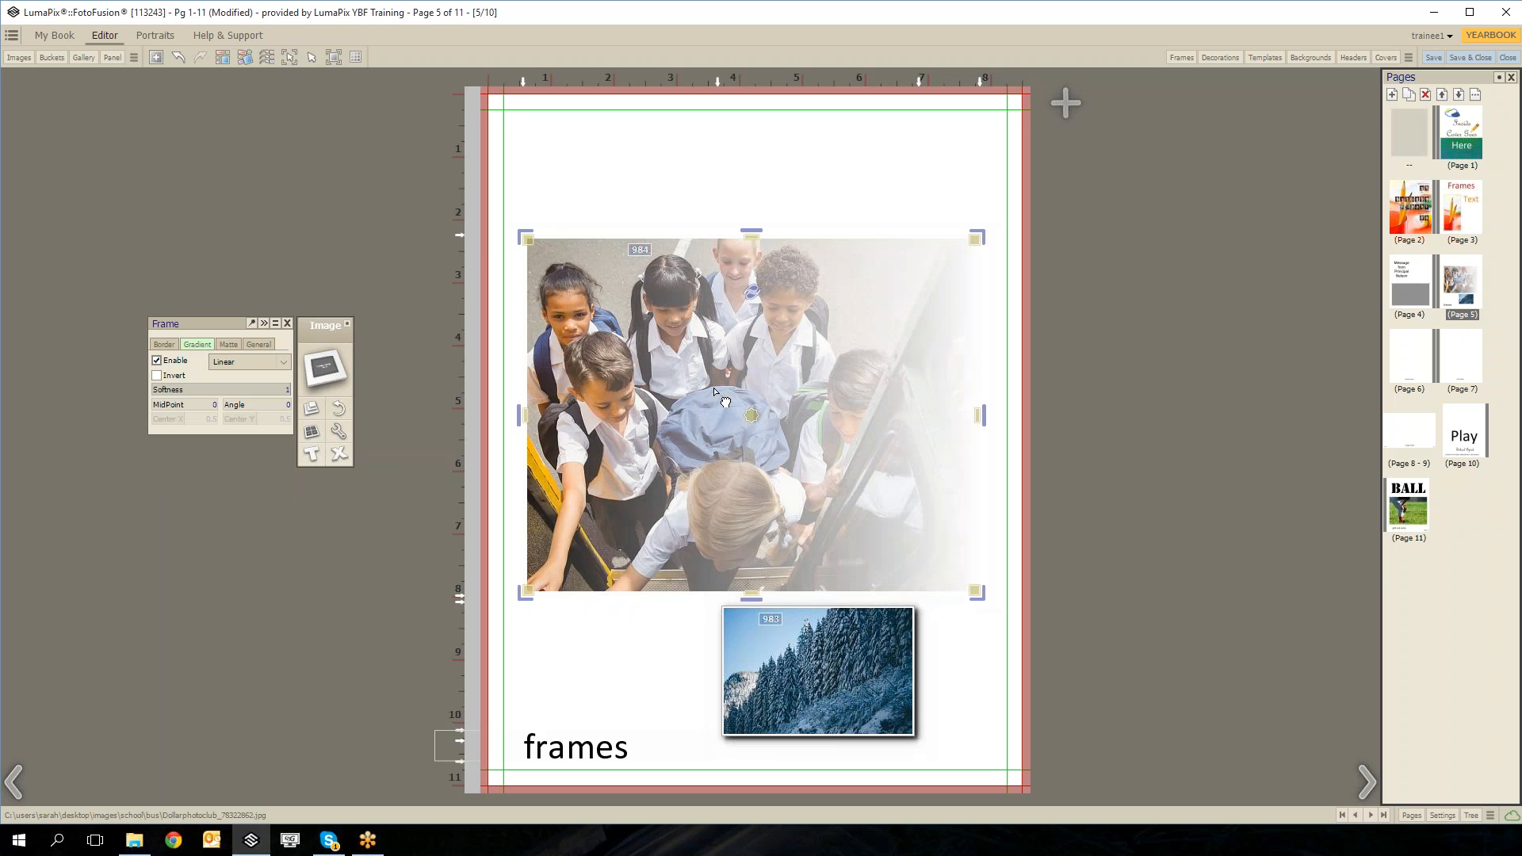
left_click(274, 364)
left_click(247, 408)
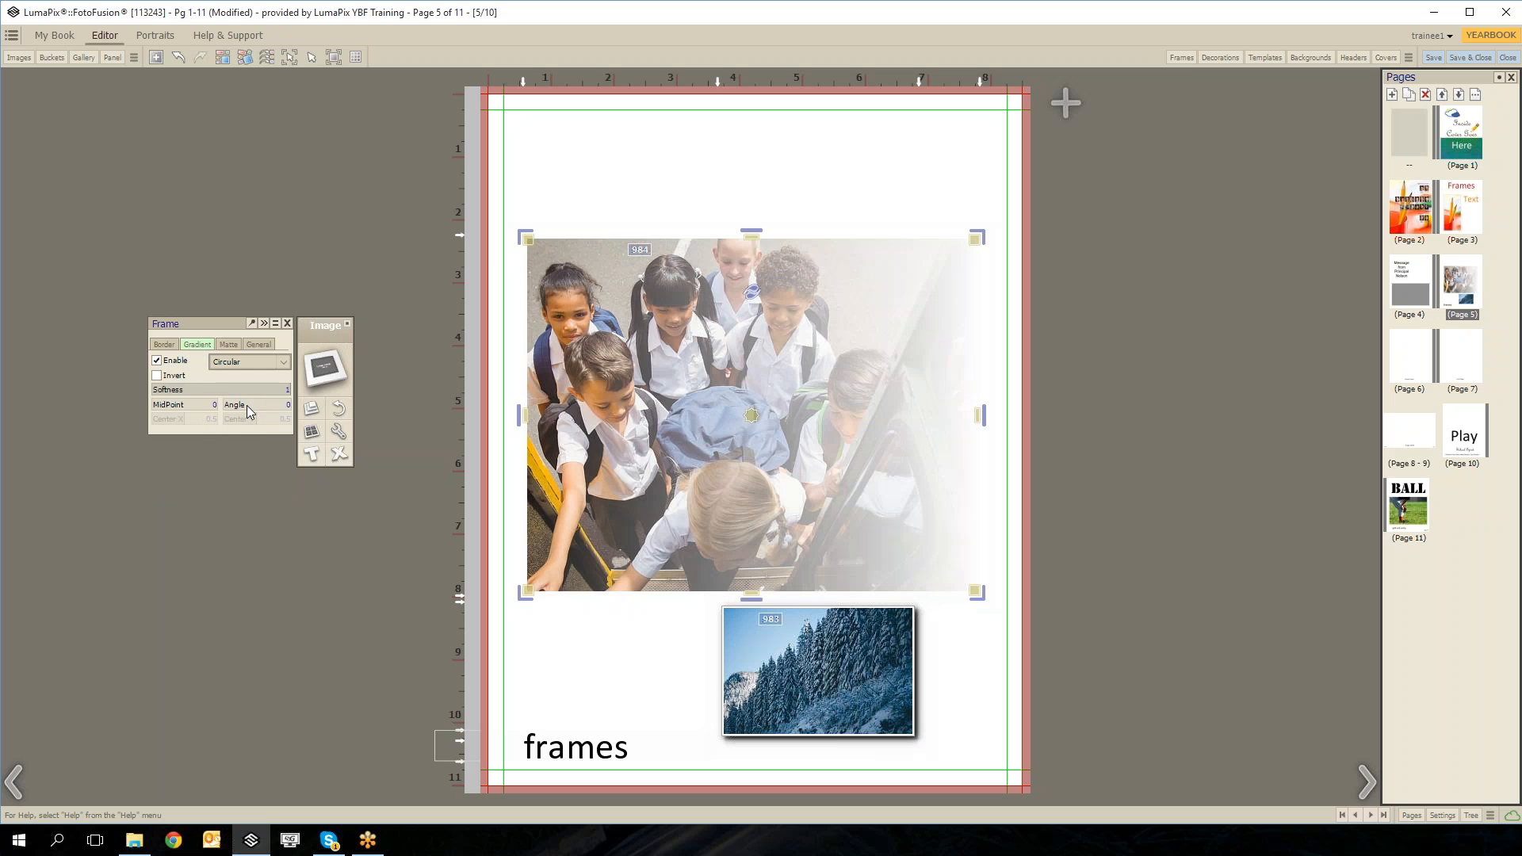
left_click(232, 391)
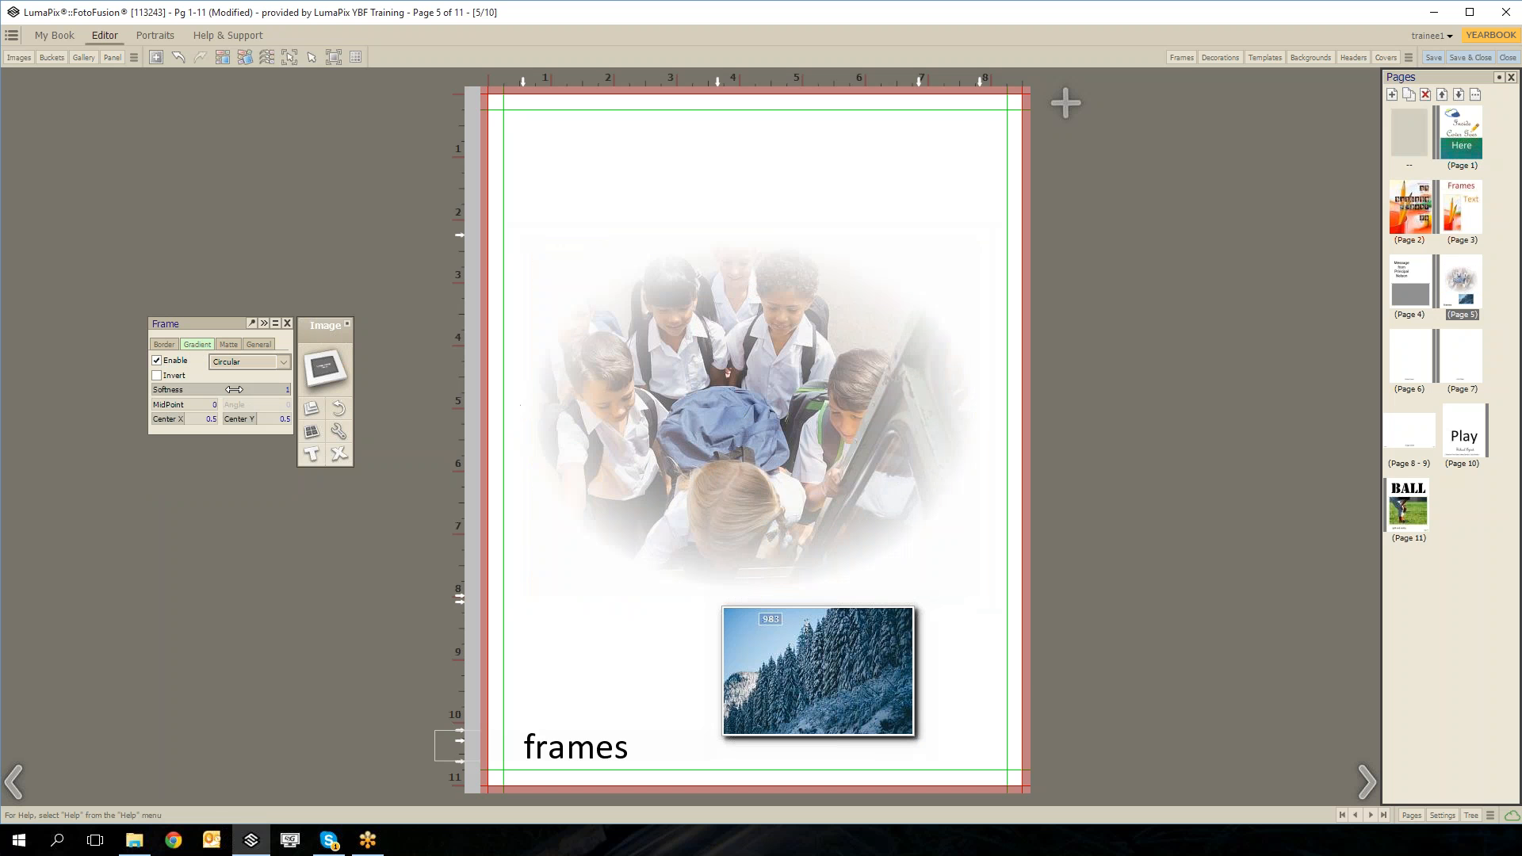
mouse_move(225, 405)
left_mouse_down()
mouse_move(192, 403)
mouse_move(245, 405)
left_mouse_up()
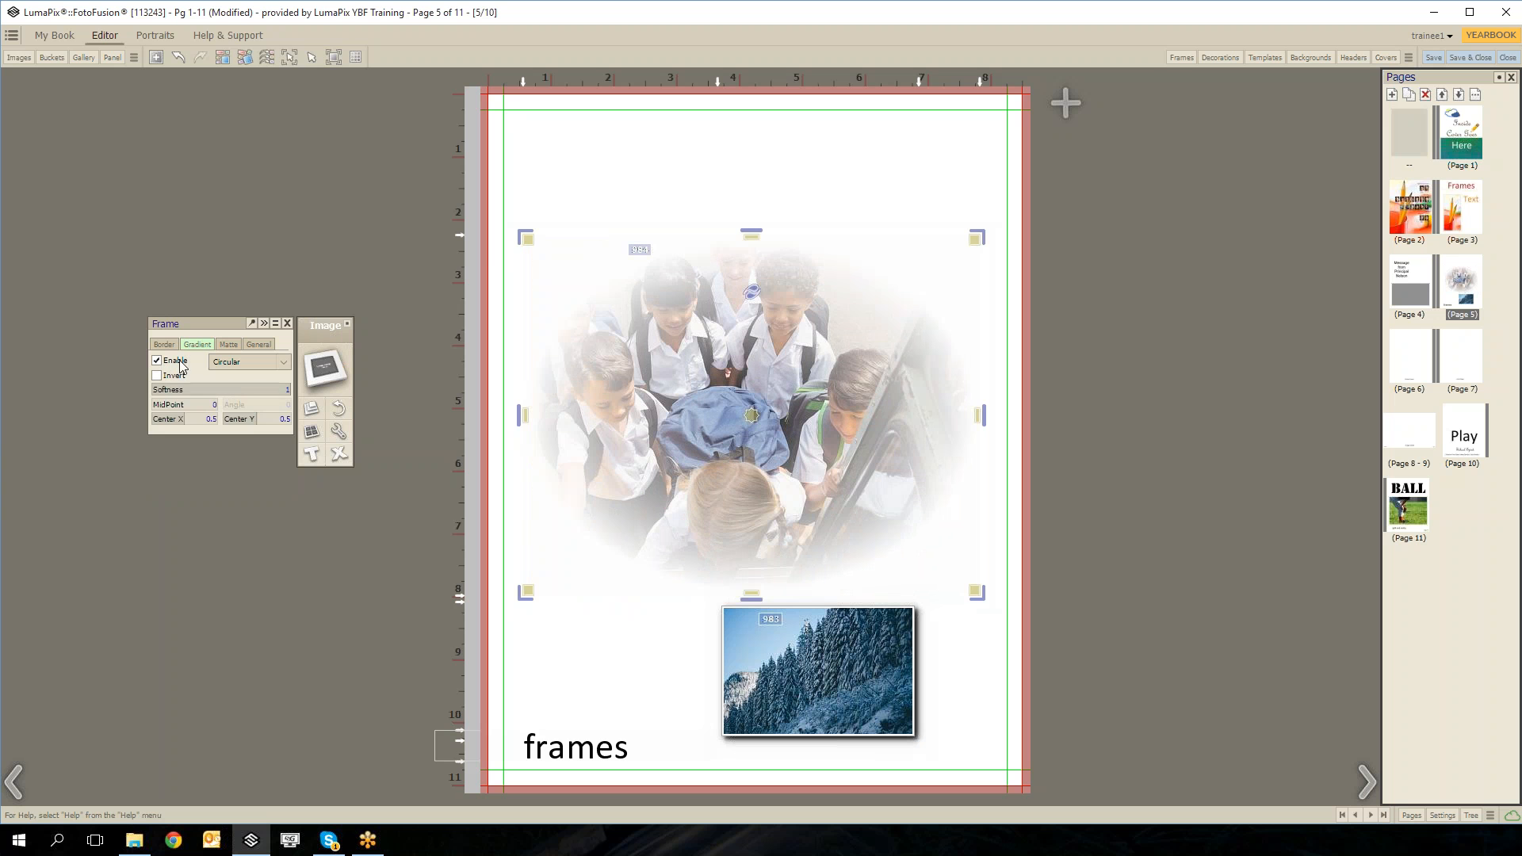
Apply the black edge gradient.emf matte to the schoolchildren photo's frame and disable the circular gradient.
left_click(230, 349)
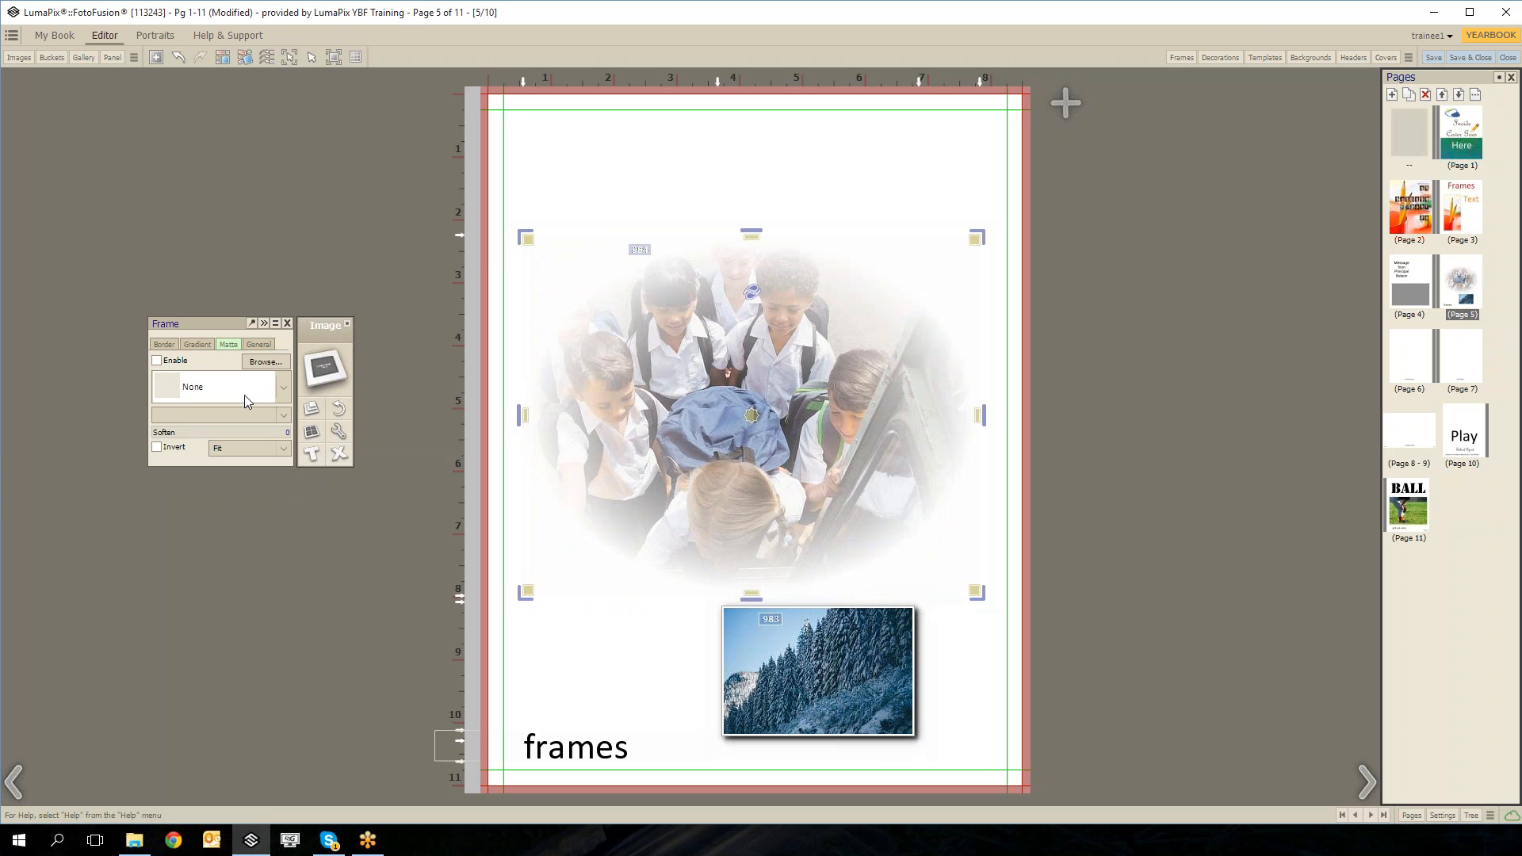
left_click(277, 390)
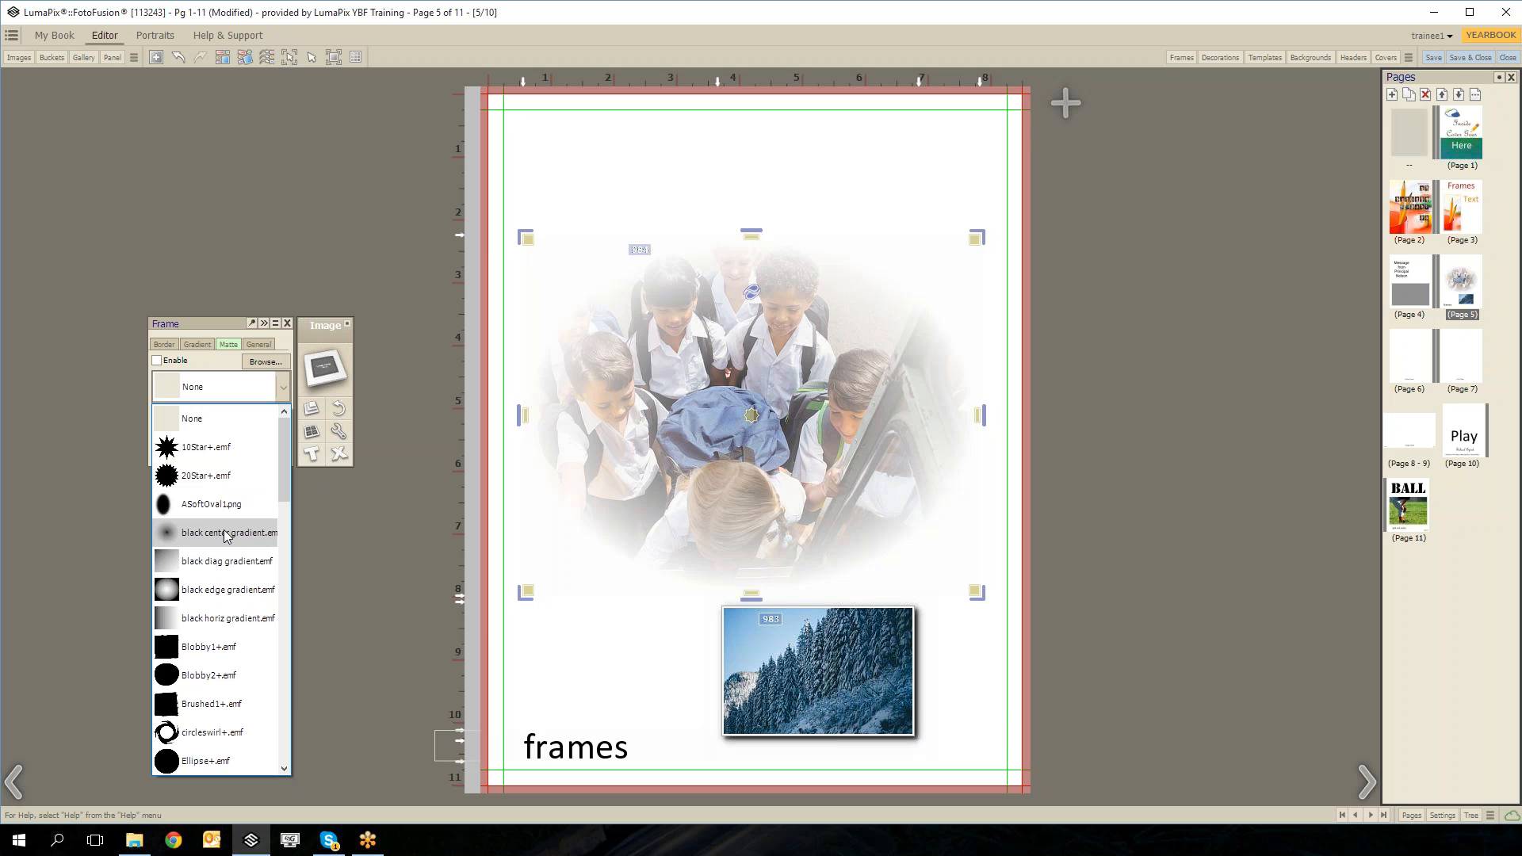
left_click(212, 590)
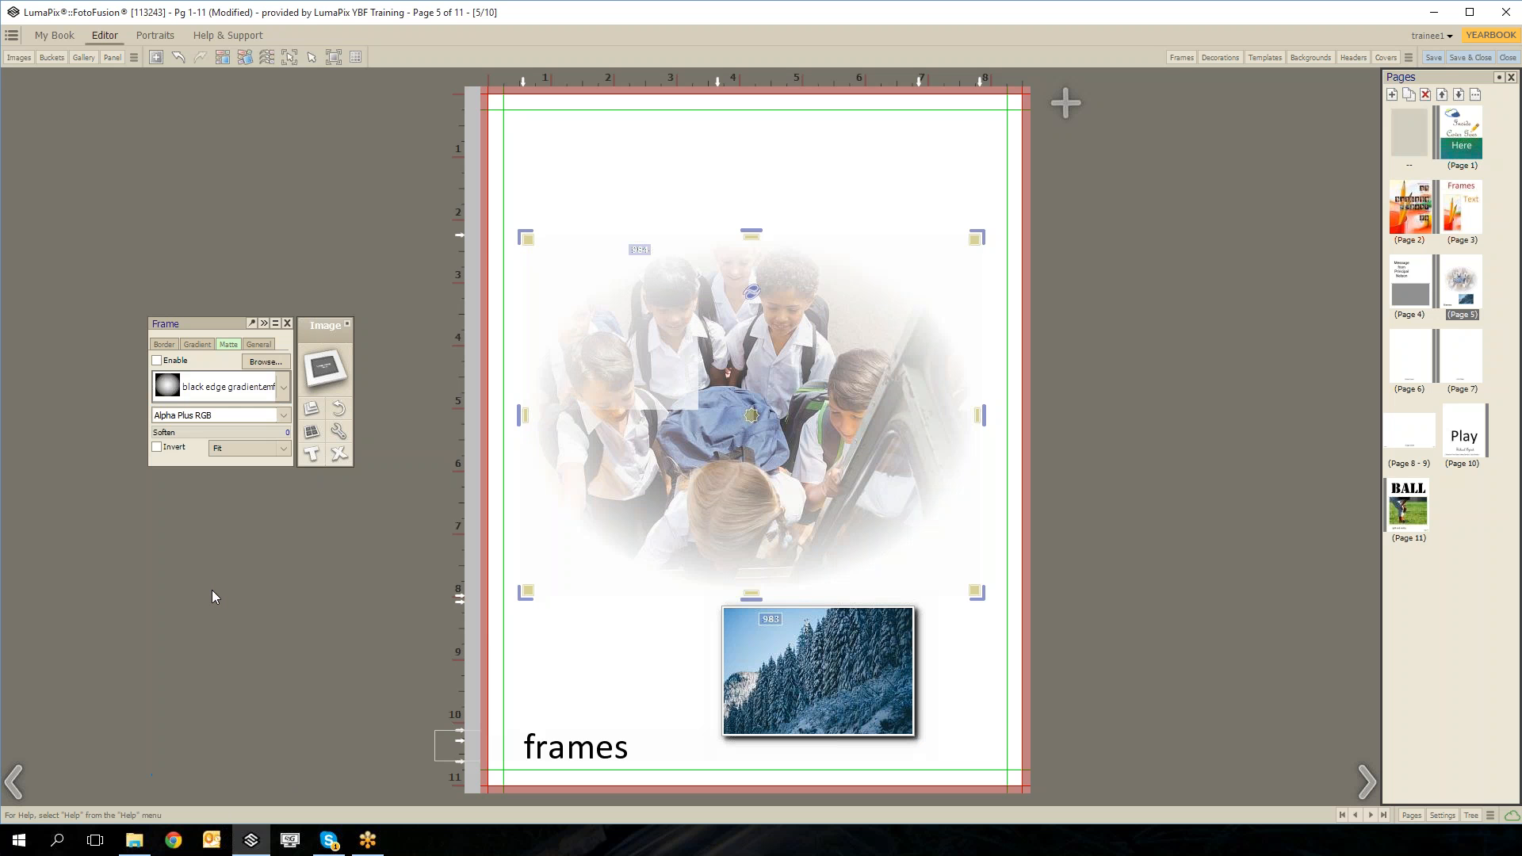
left_click(197, 345)
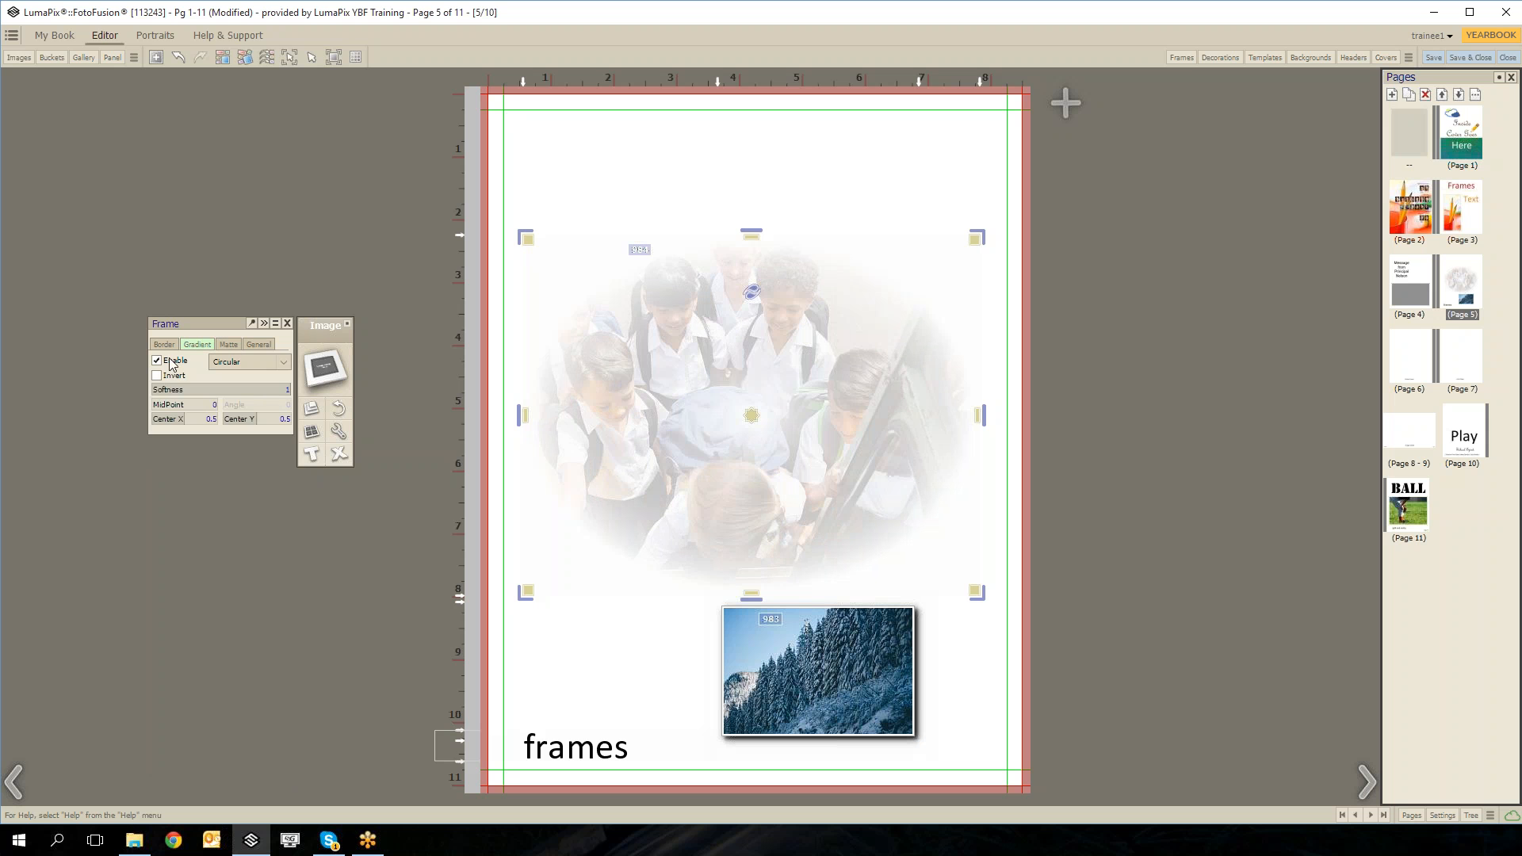
left_click(156, 360)
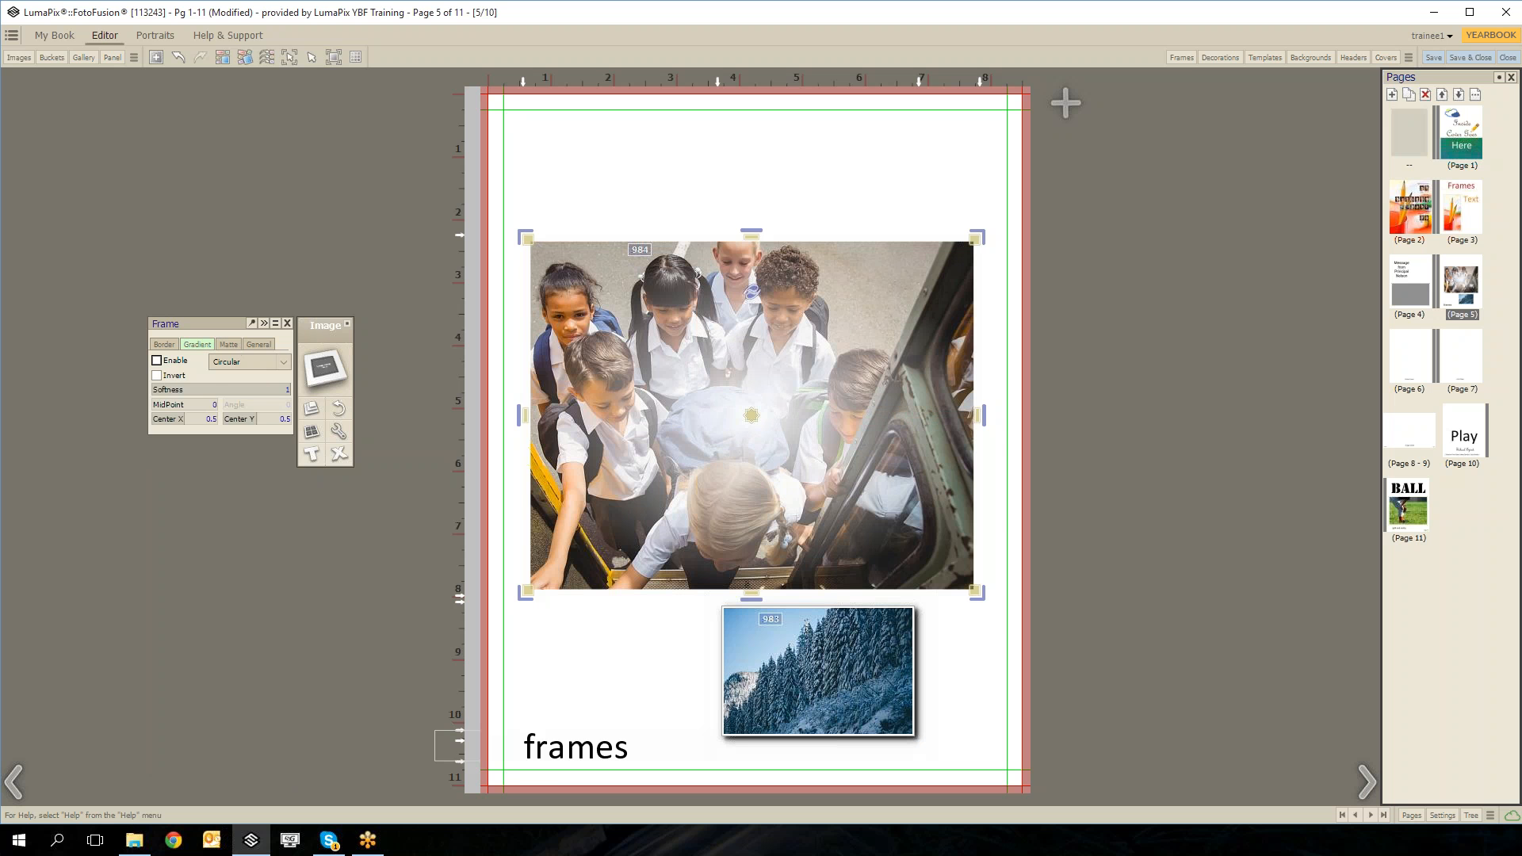
Try inverting the schoolchildren photo's matte, restore it and disable the matte, dismissing the save reminder.
left_click(228, 344)
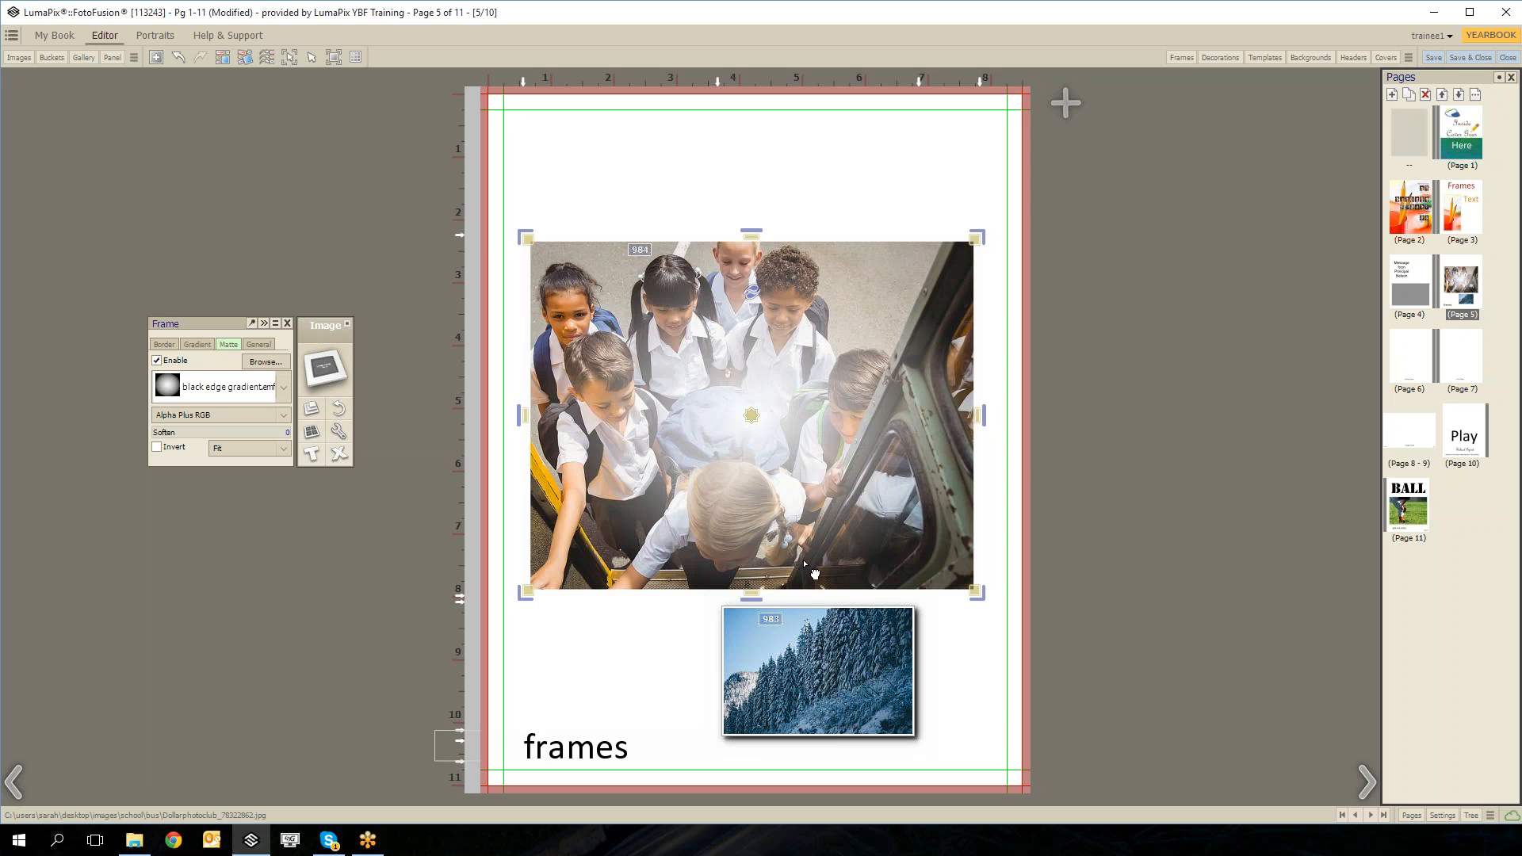
left_click(157, 448)
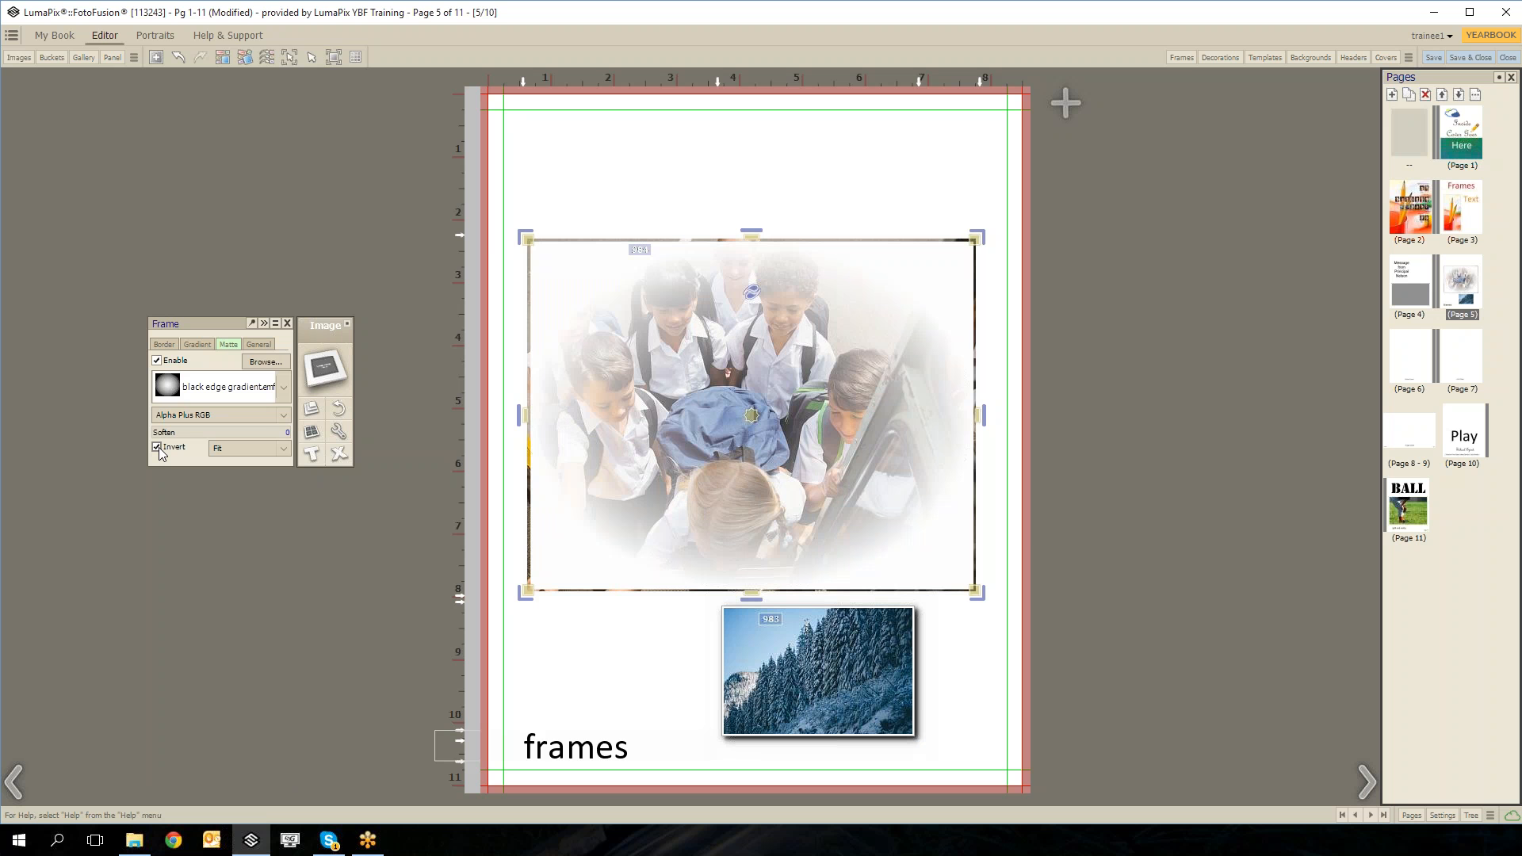
left_click(157, 448)
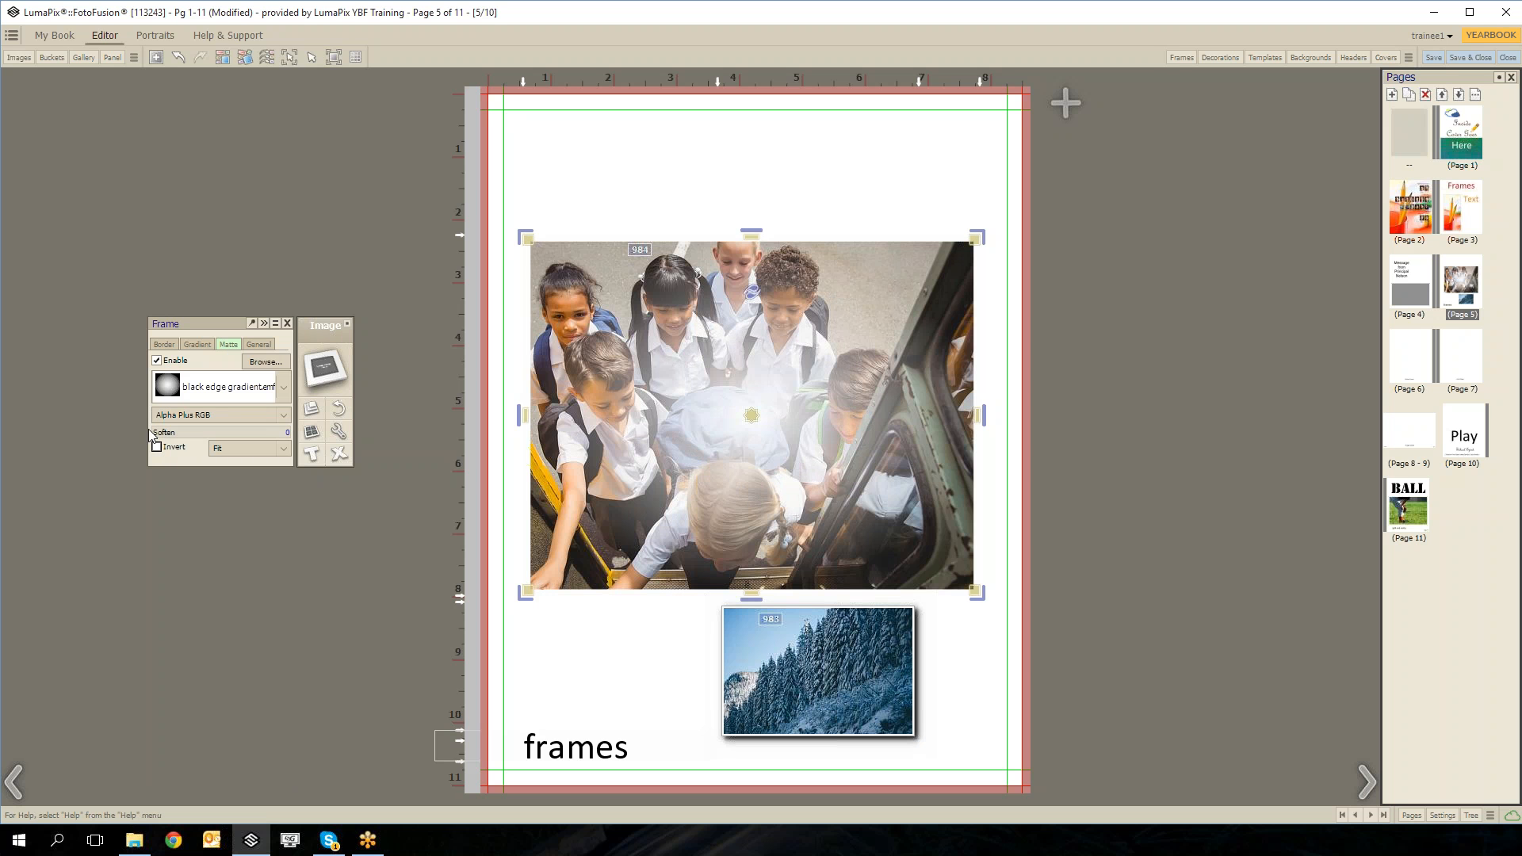
left_click(162, 359)
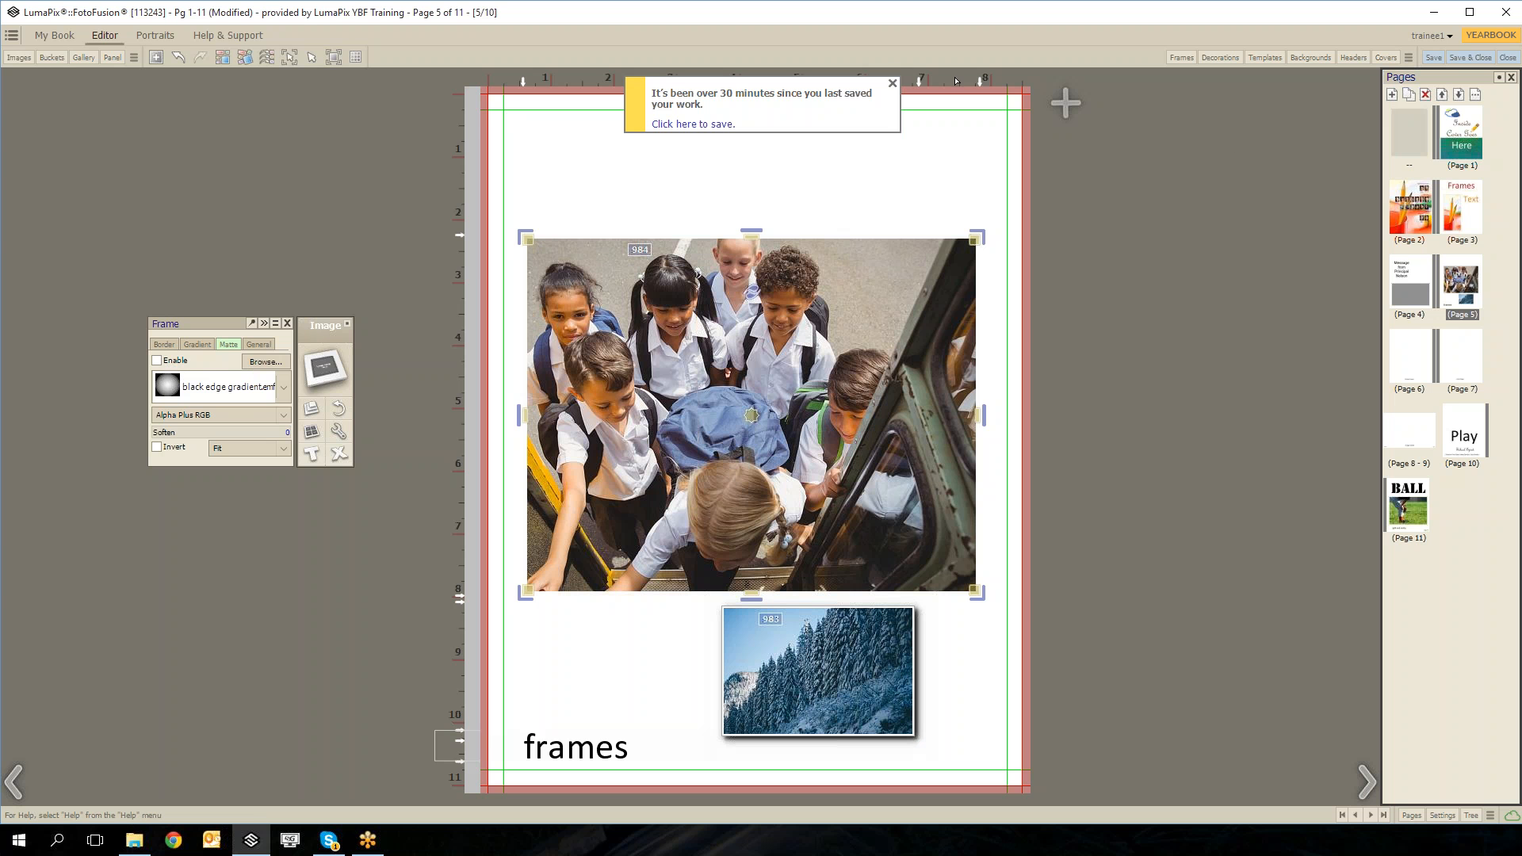
left_click(893, 82)
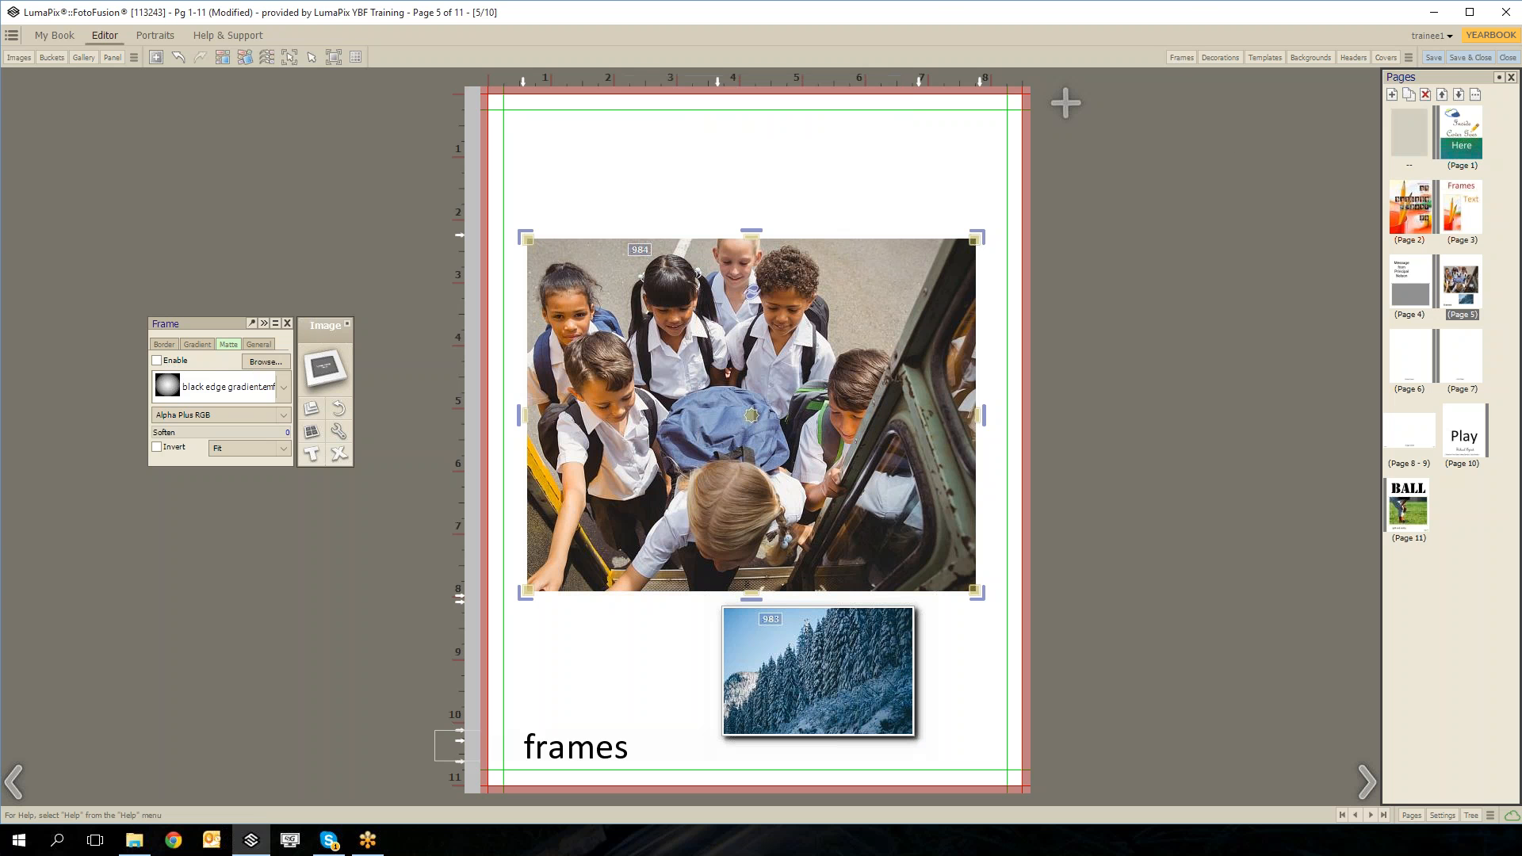
Apply the Craft frame from the cloud Frames library to the schoolchildren photo and resize it to fit within page 5's margins.
left_click(1181, 62)
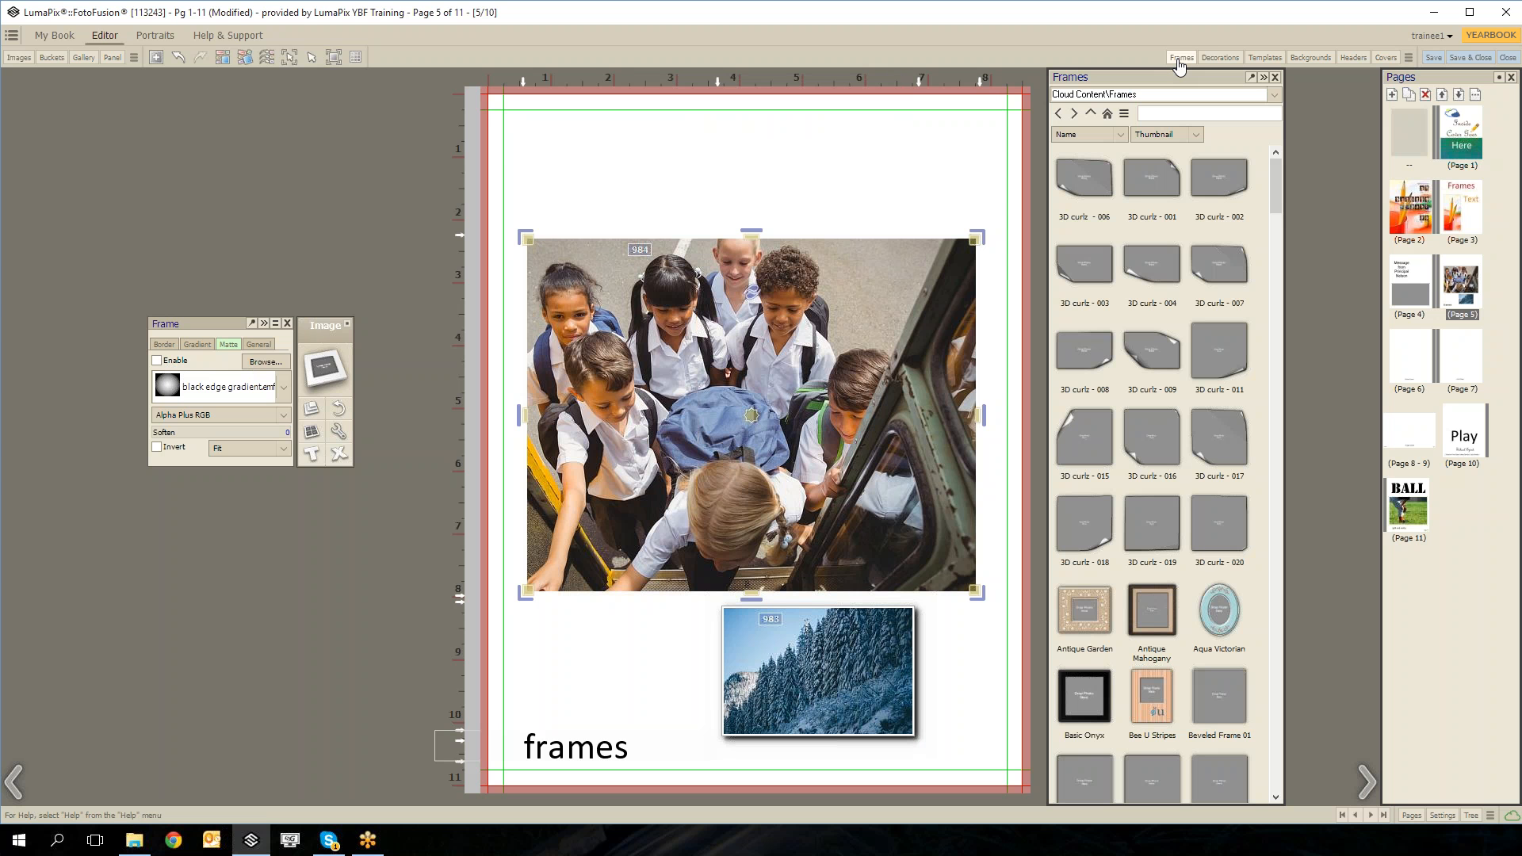
scroll(1219, 255, "down", 5)
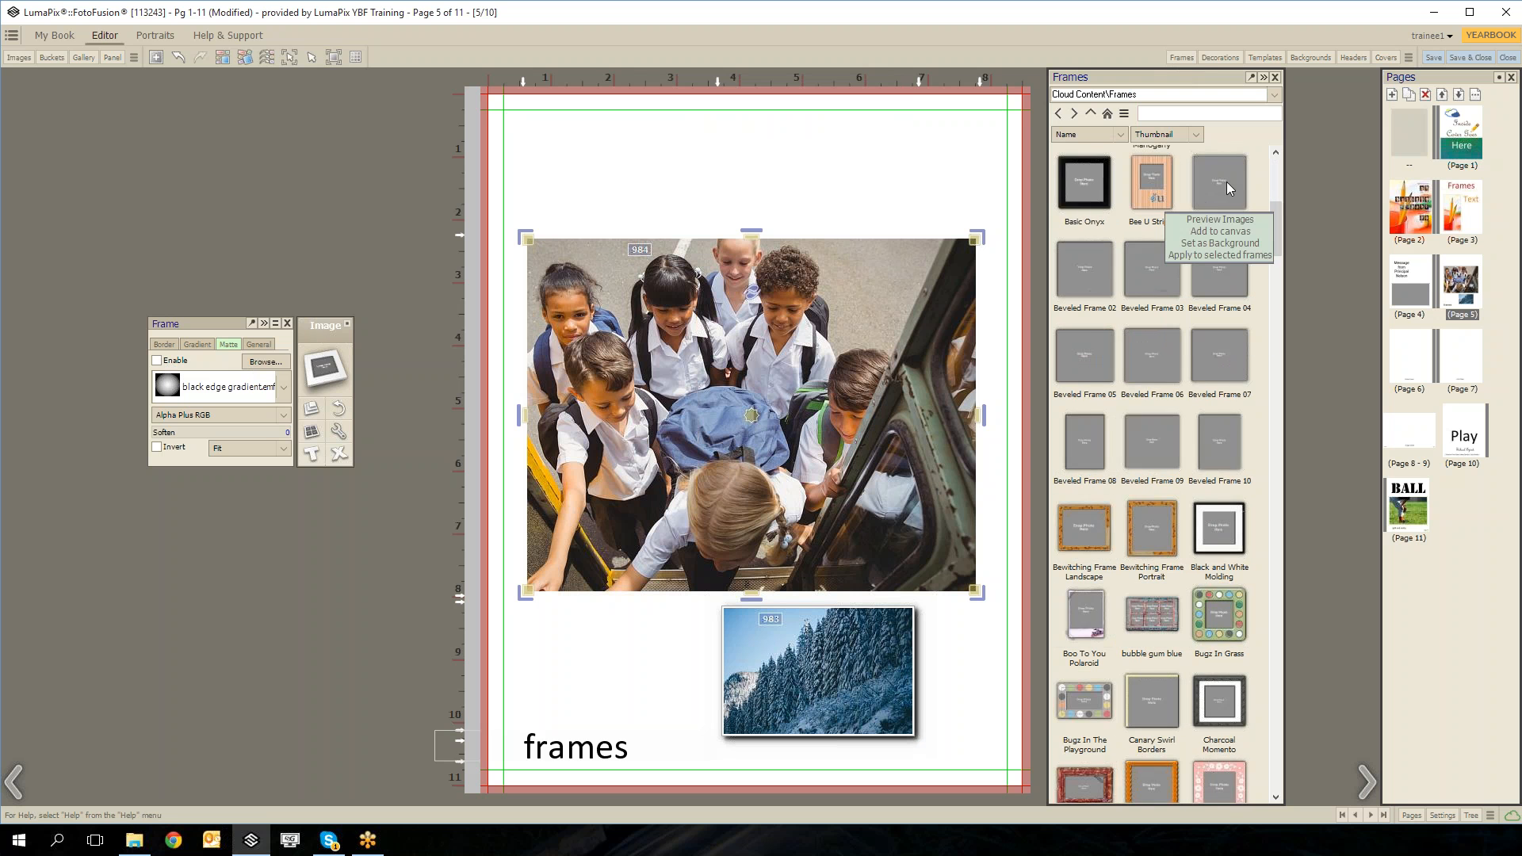
scroll(1227, 209, "down", 5)
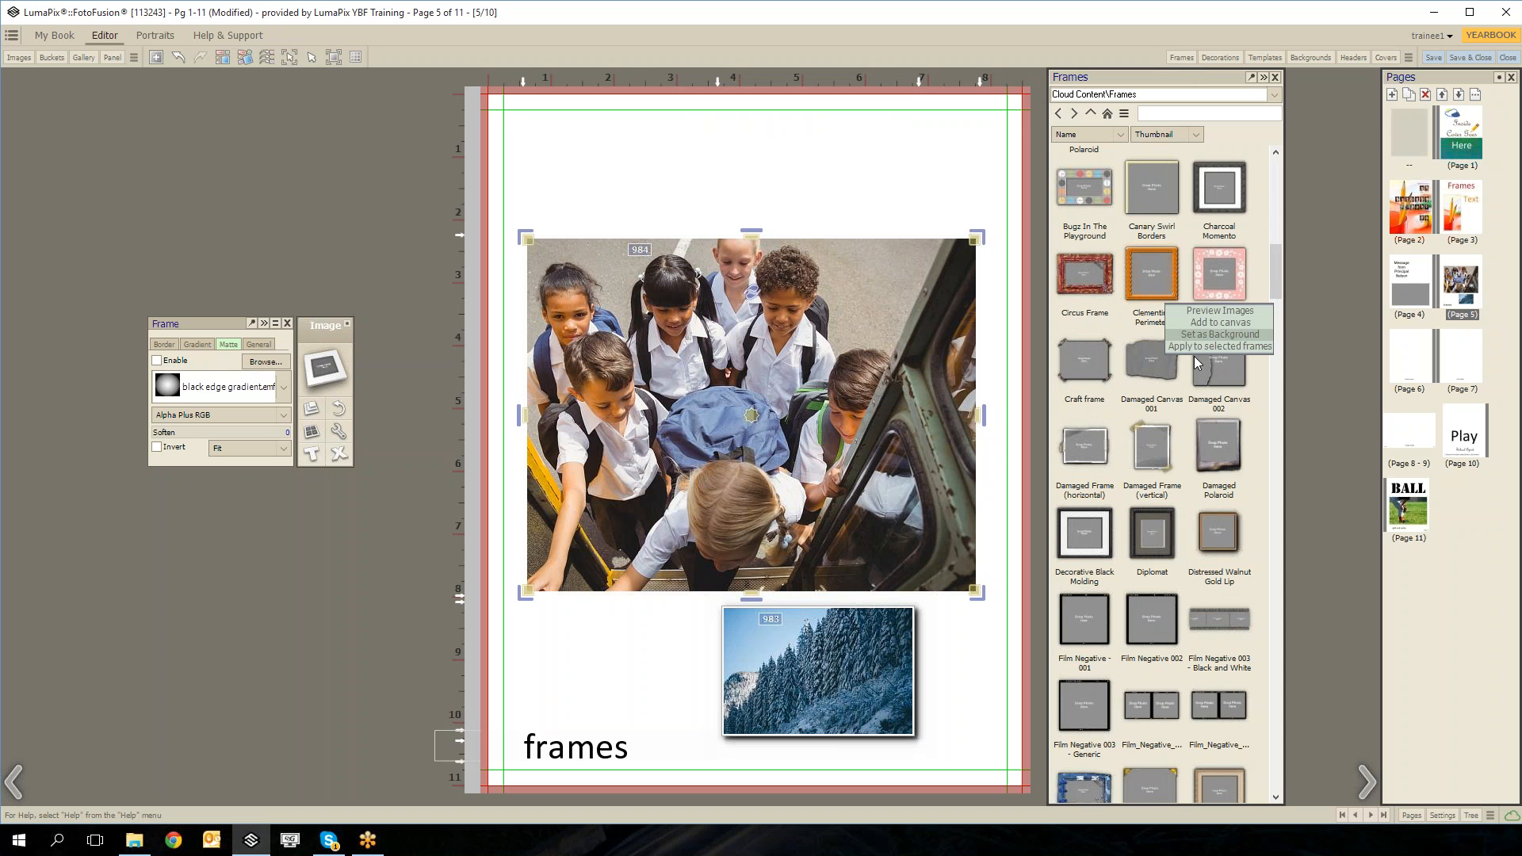
left_click_drag(1106, 368, 949, 352)
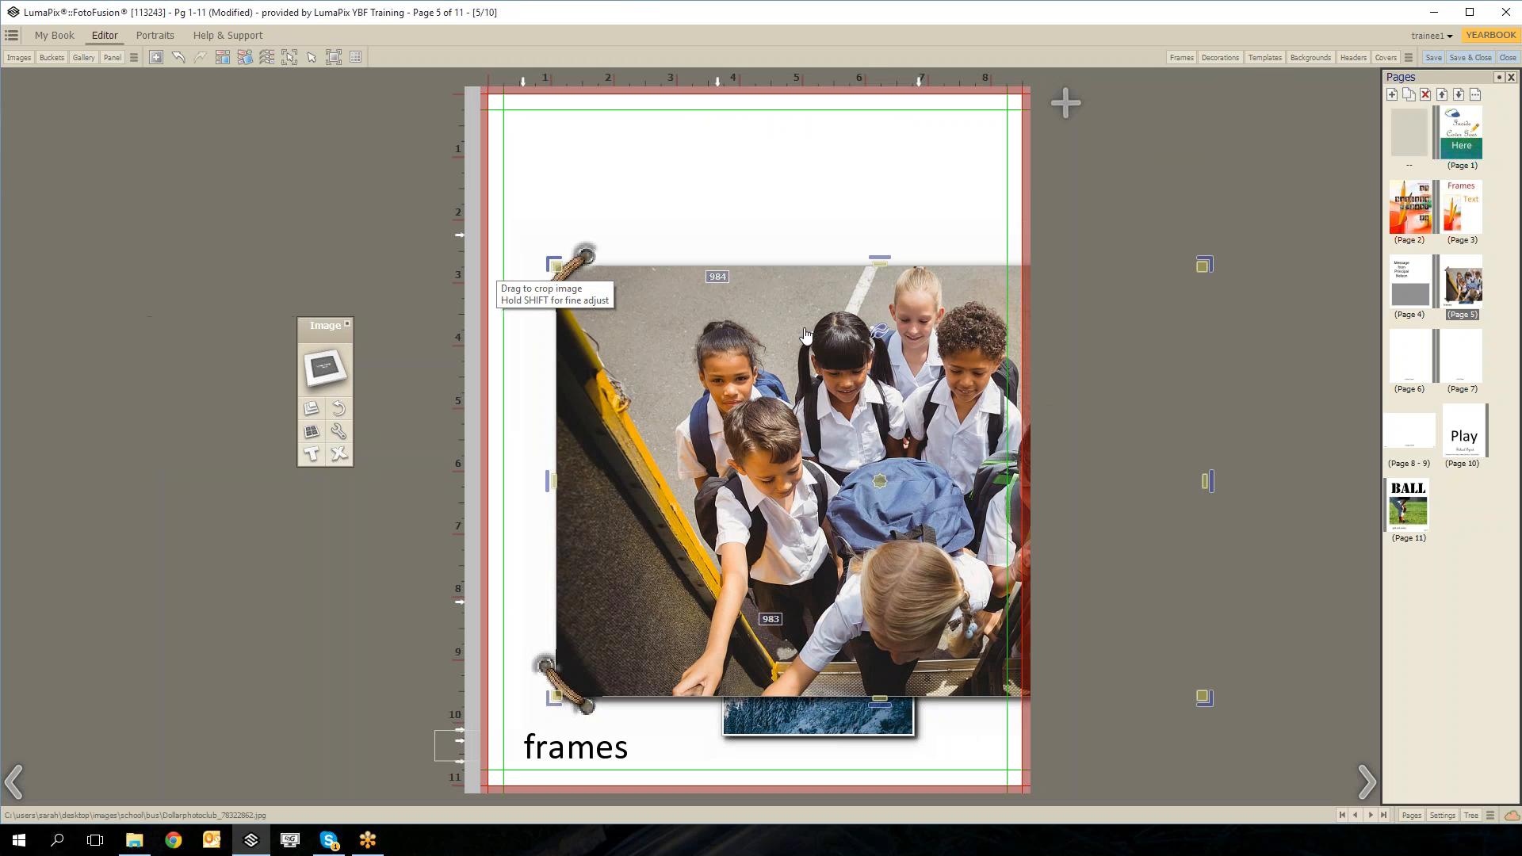
left_click_drag(553, 265, 484, 220)
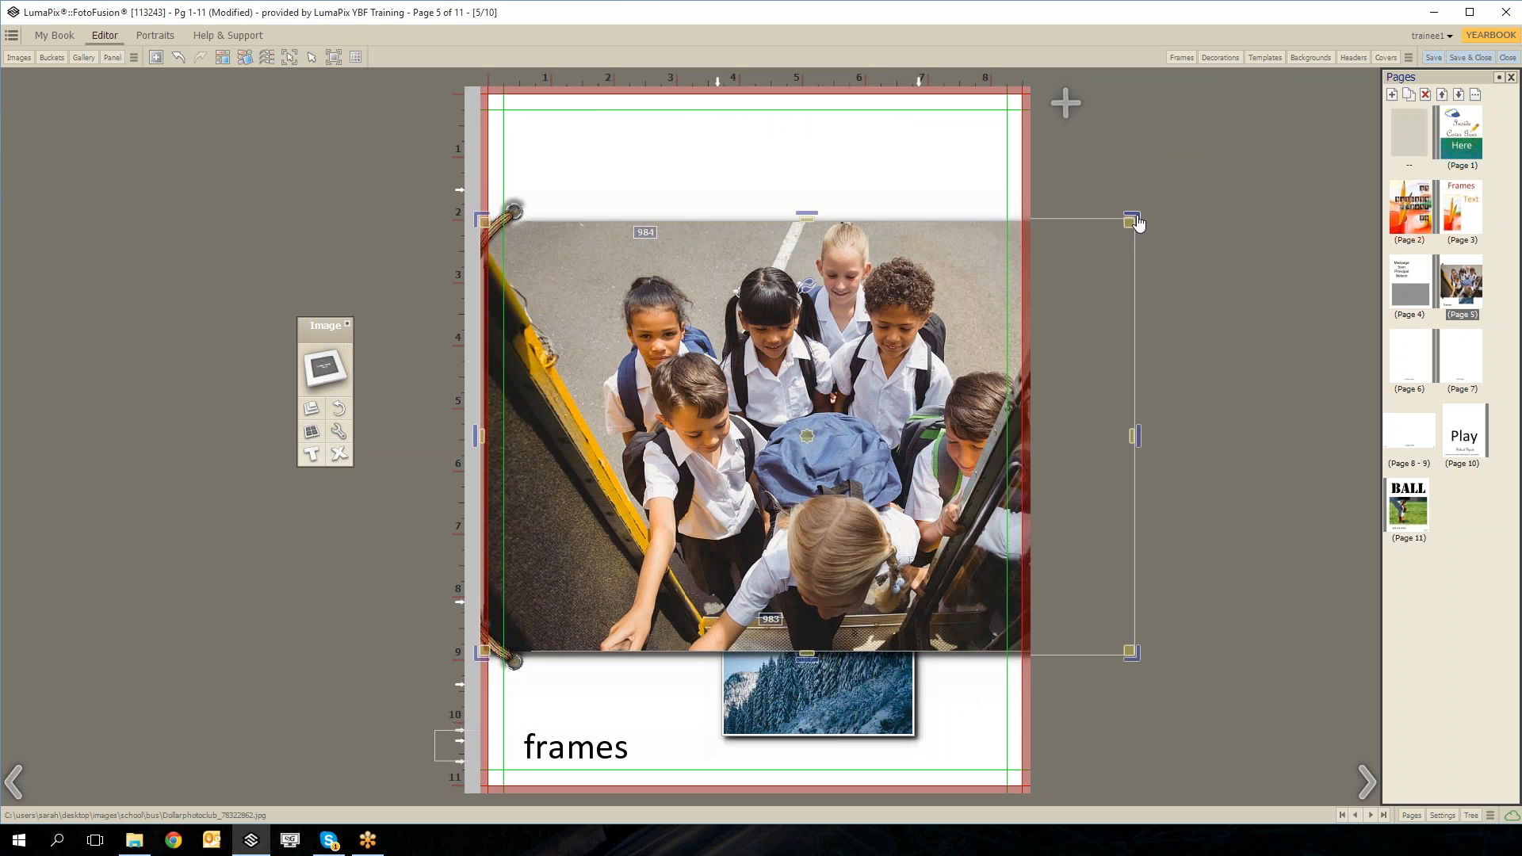
left_click_drag(1132, 223, 949, 278)
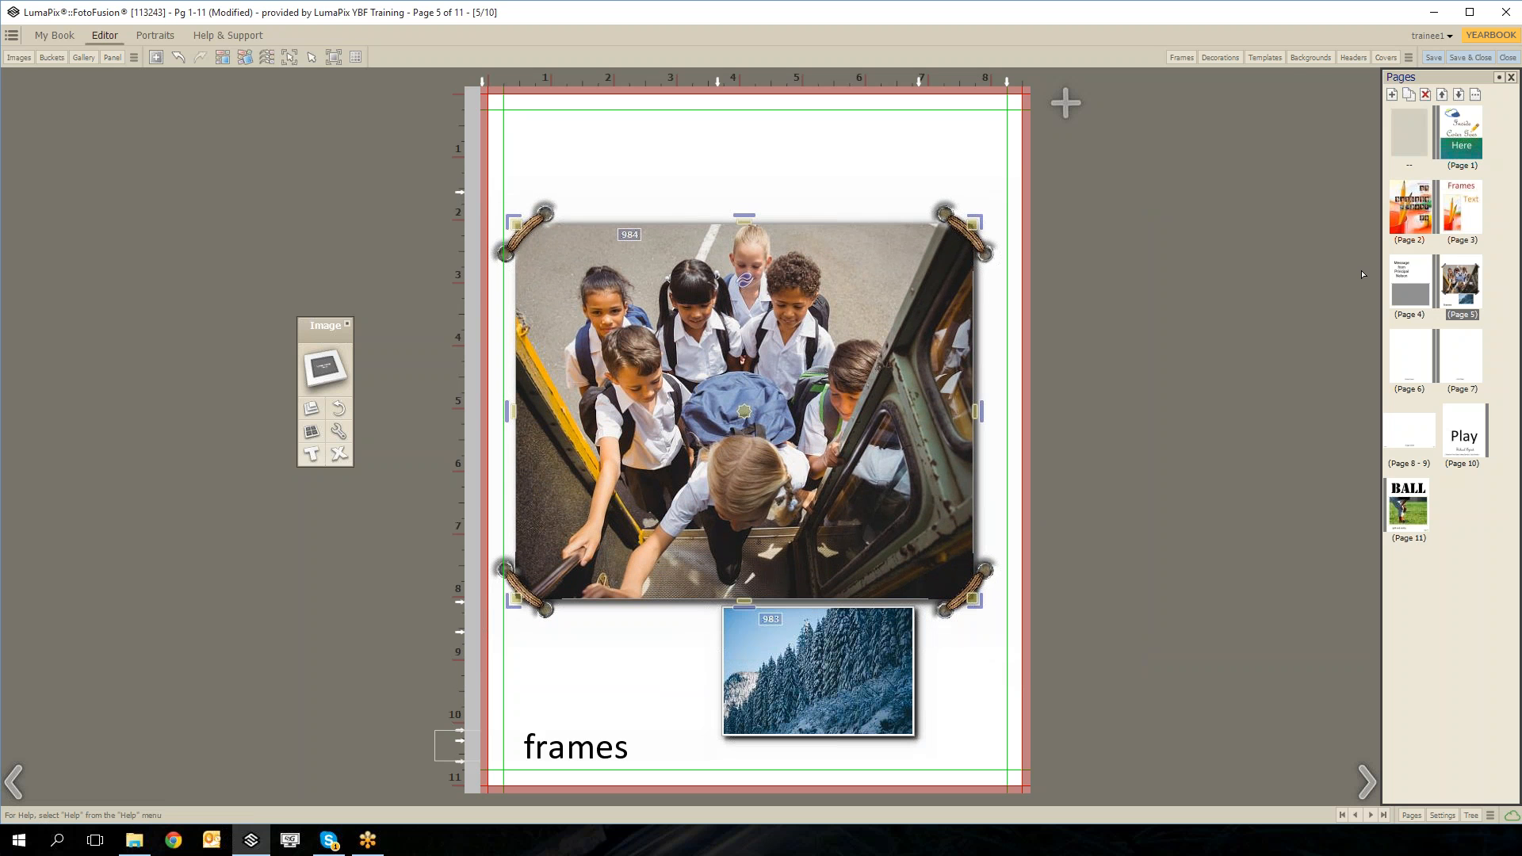
Set NoBorder 01 PTan.jpg from the cloud Backgrounds\Coordinate Sets\Unbordered folder as page 5's background.
left_click(1310, 58)
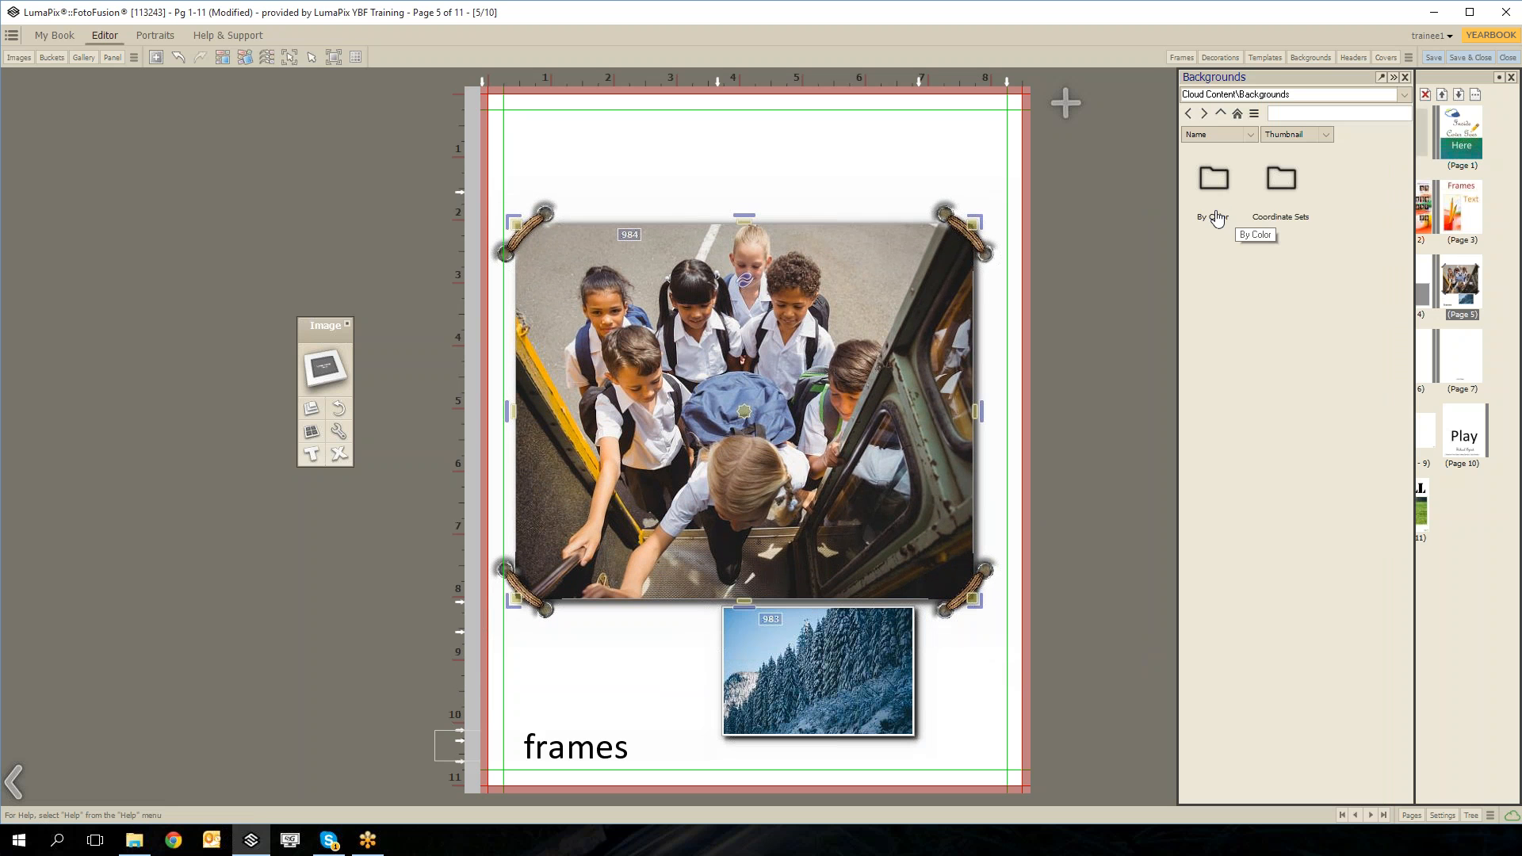
left_click(1270, 224)
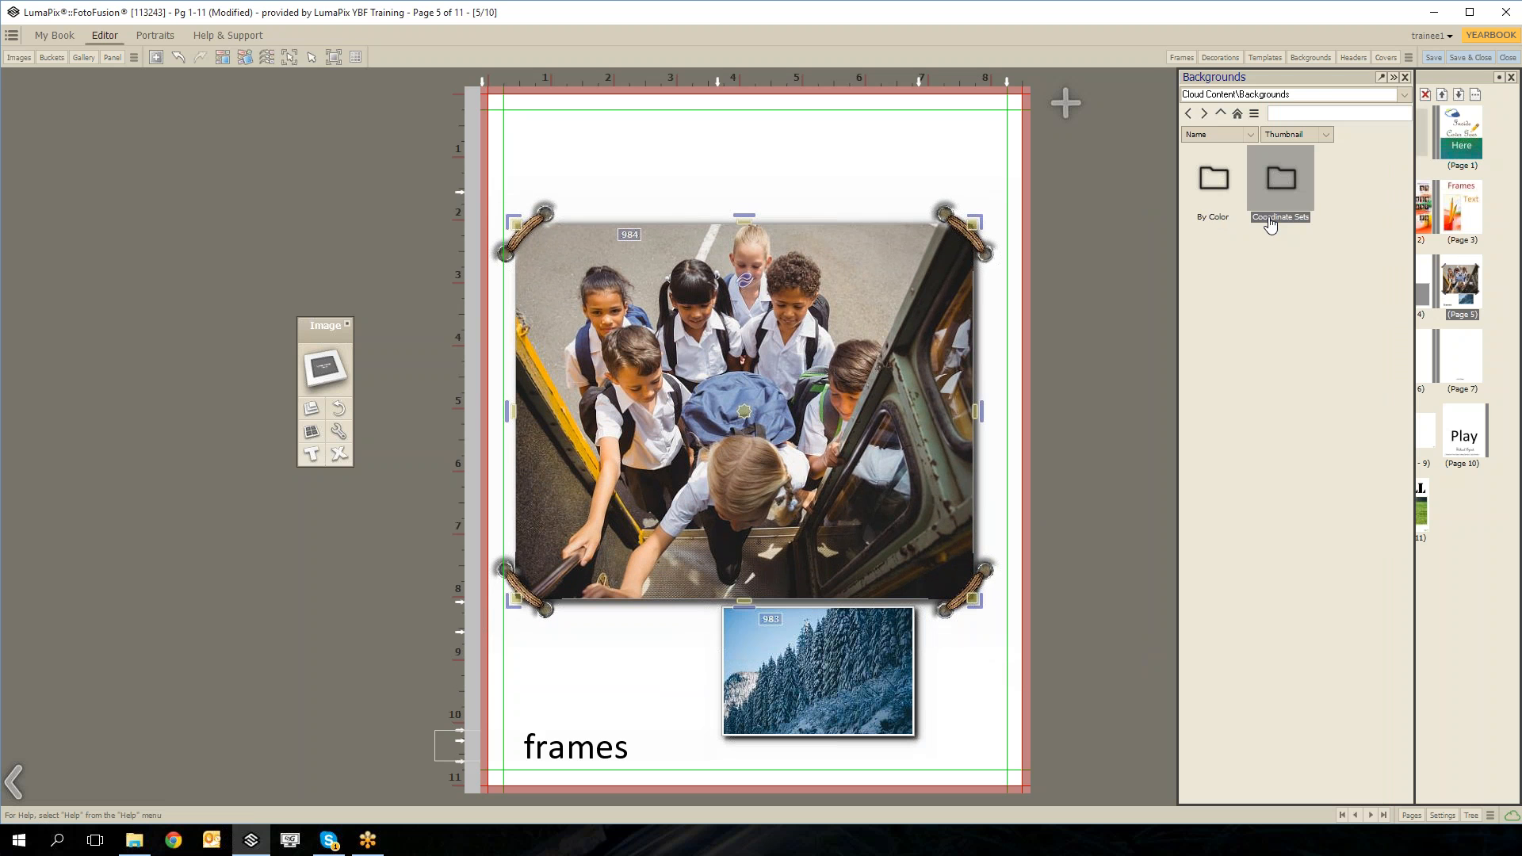
double_click(1270, 224)
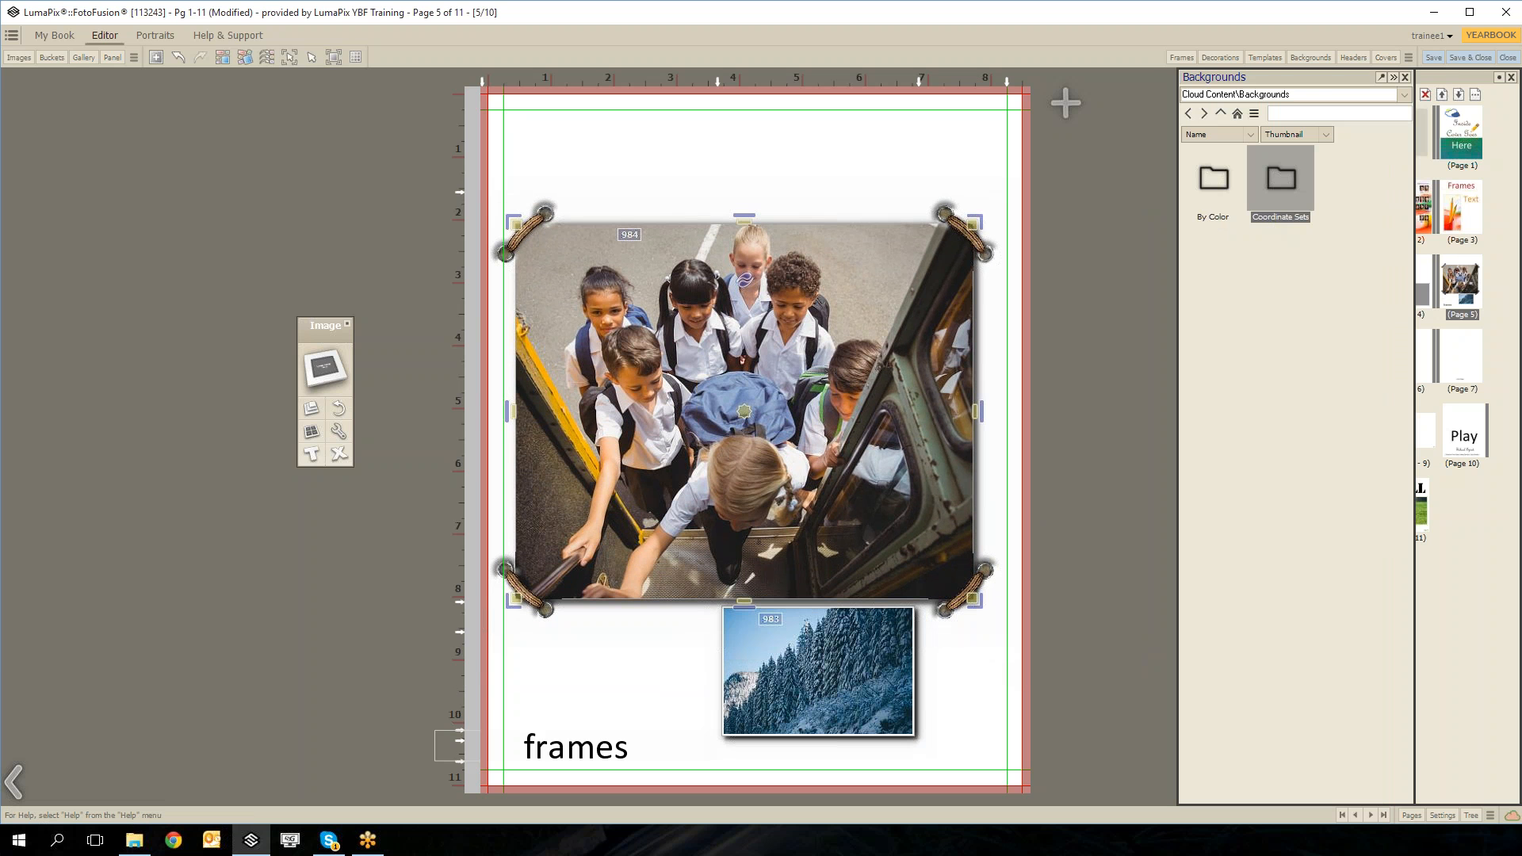
left_click(1340, 222)
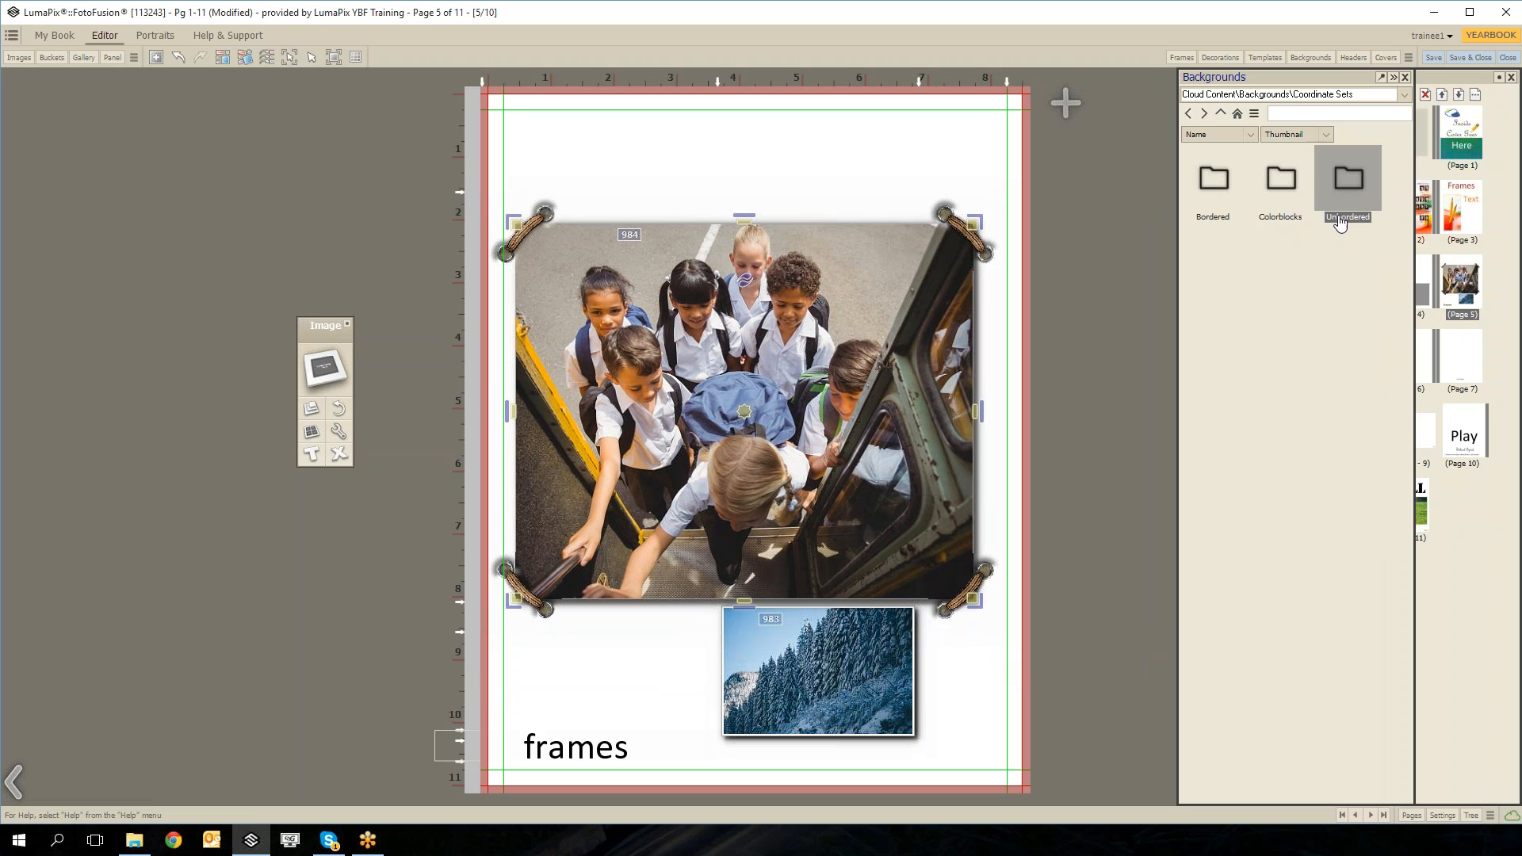
left_click_drag(1340, 222, 1305, 247)
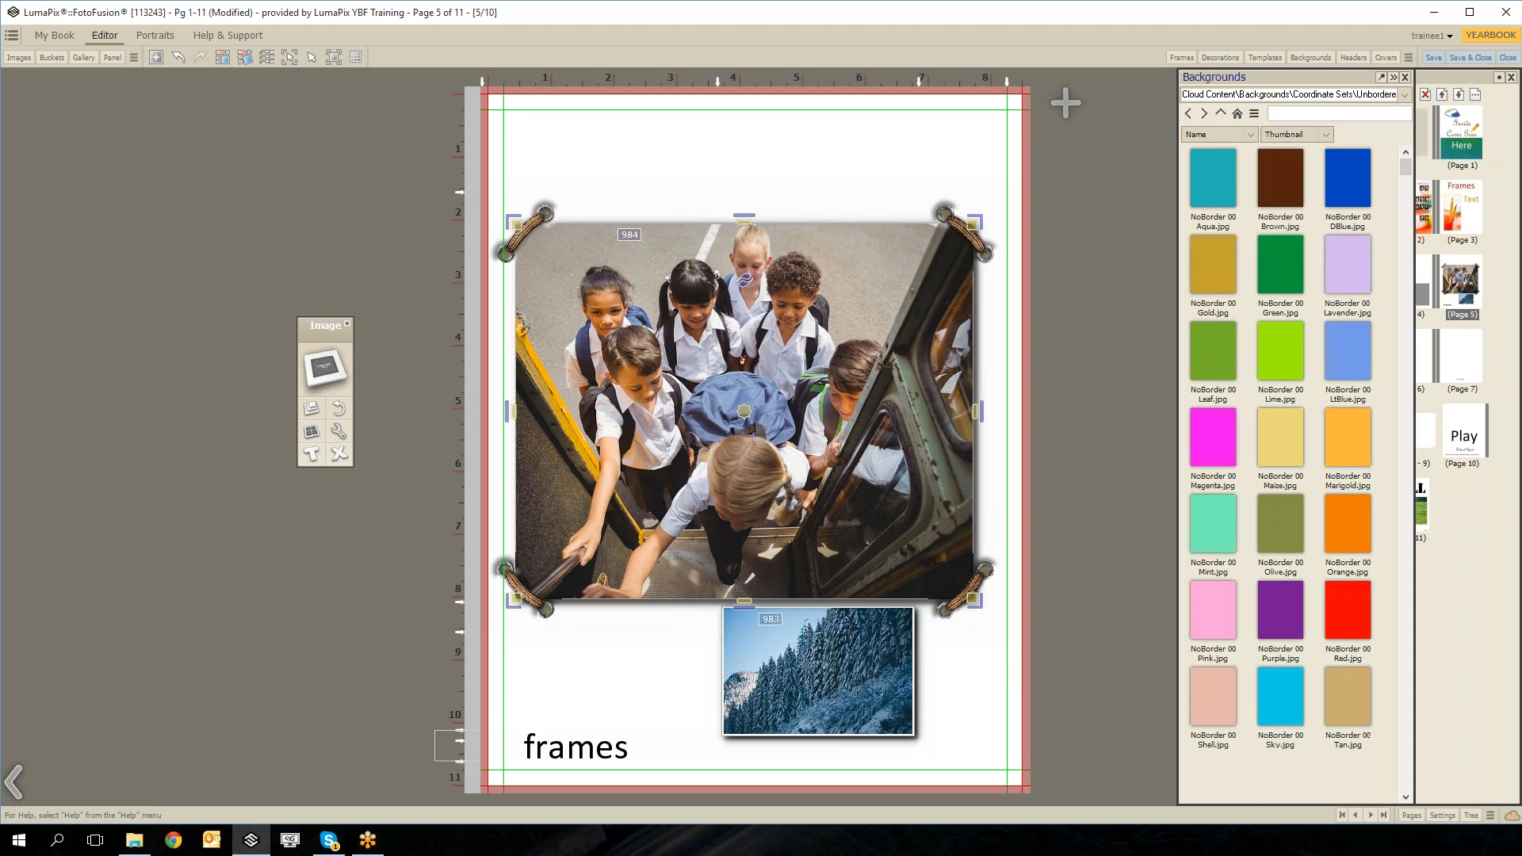
scroll(1316, 328, "down", 6)
scroll(1321, 349, "down", 15)
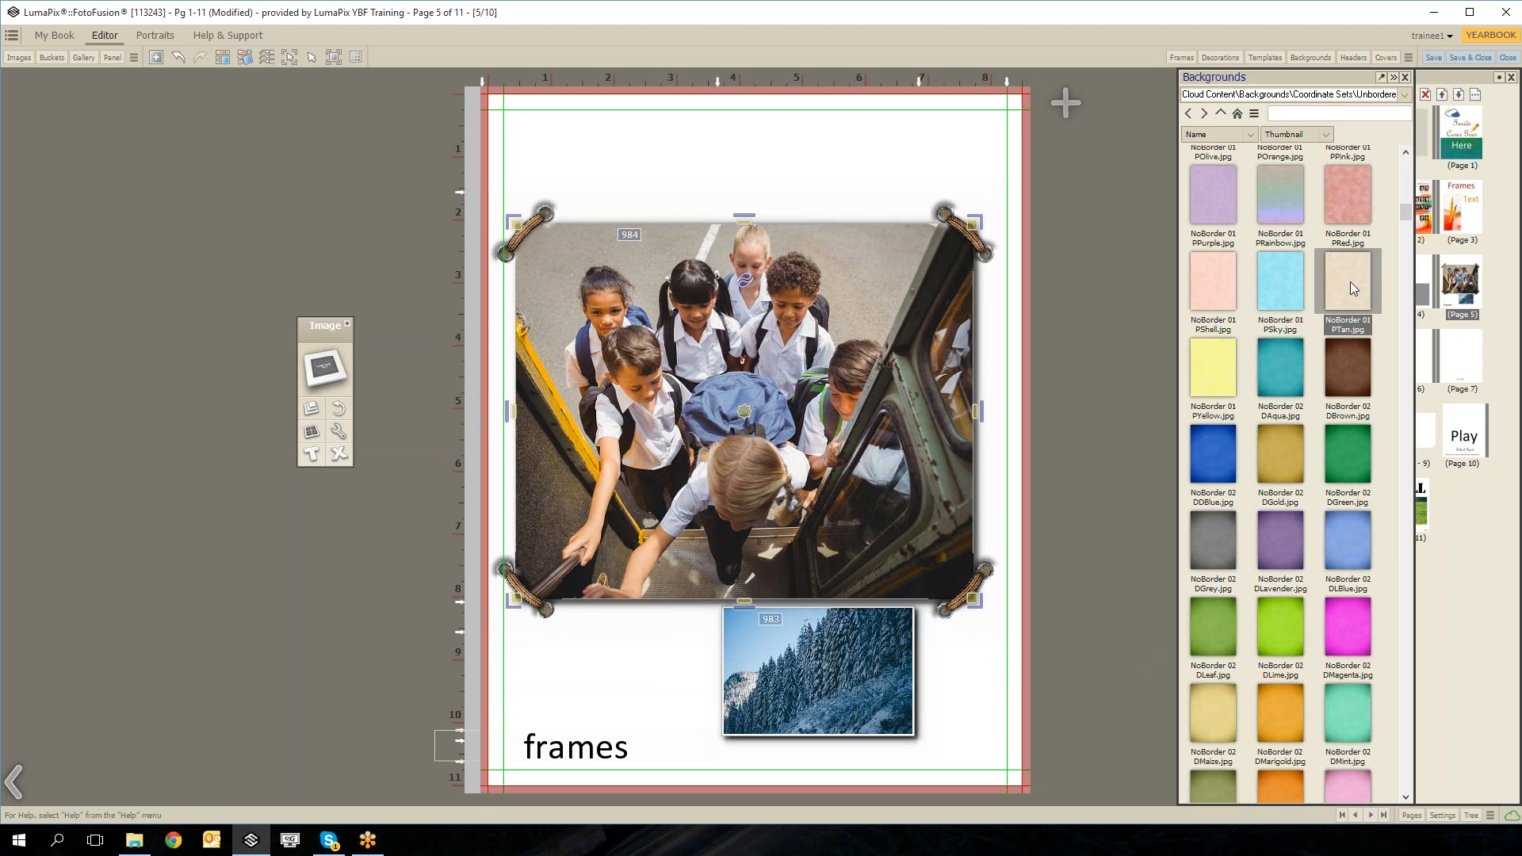
left_click_drag(1349, 282, 1210, 282)
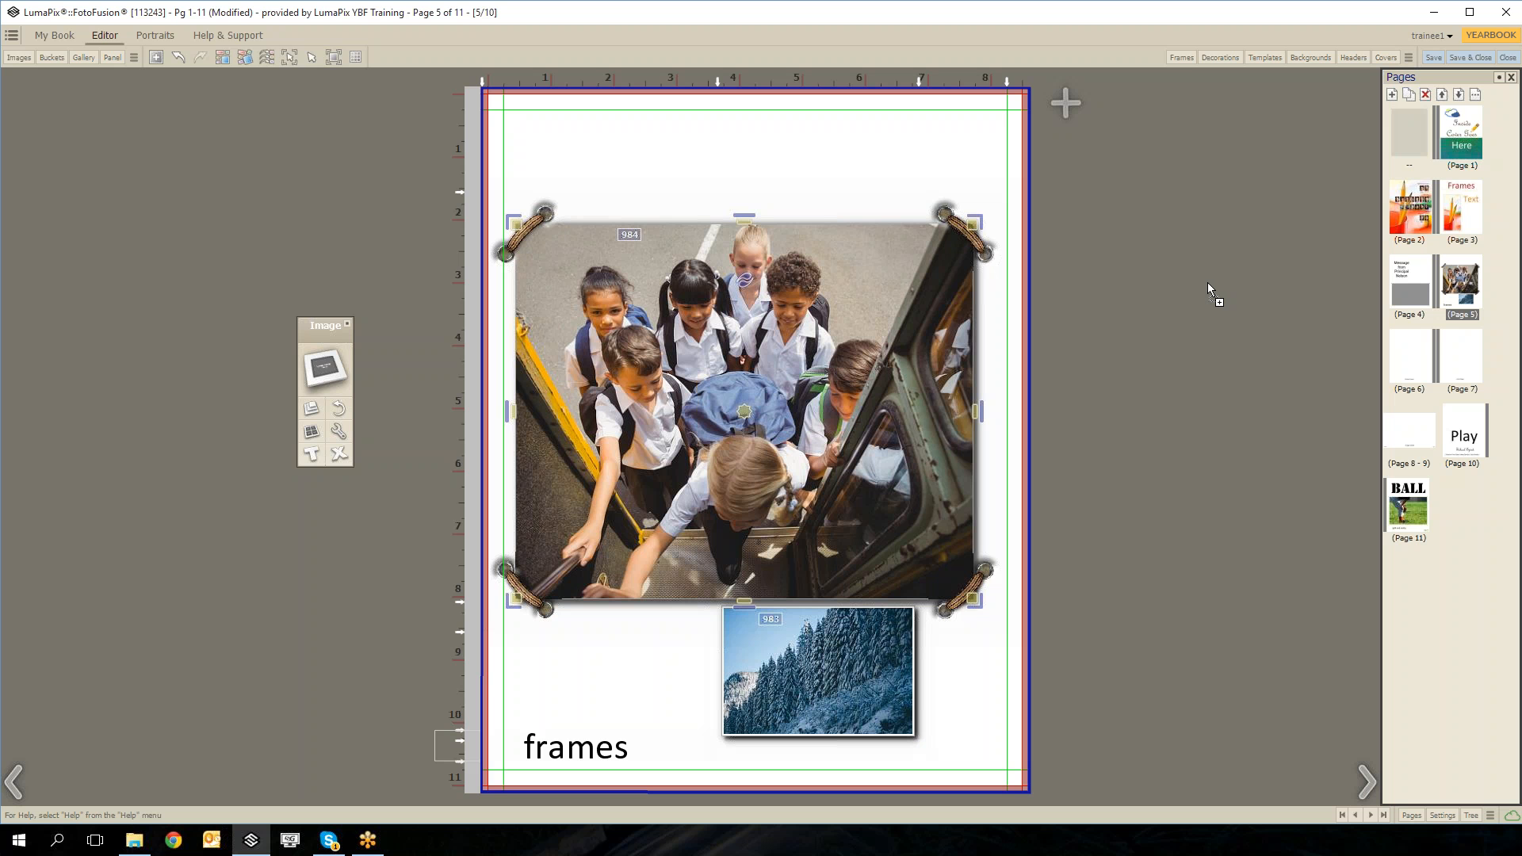
left_click_drag(1207, 282, 1207, 283)
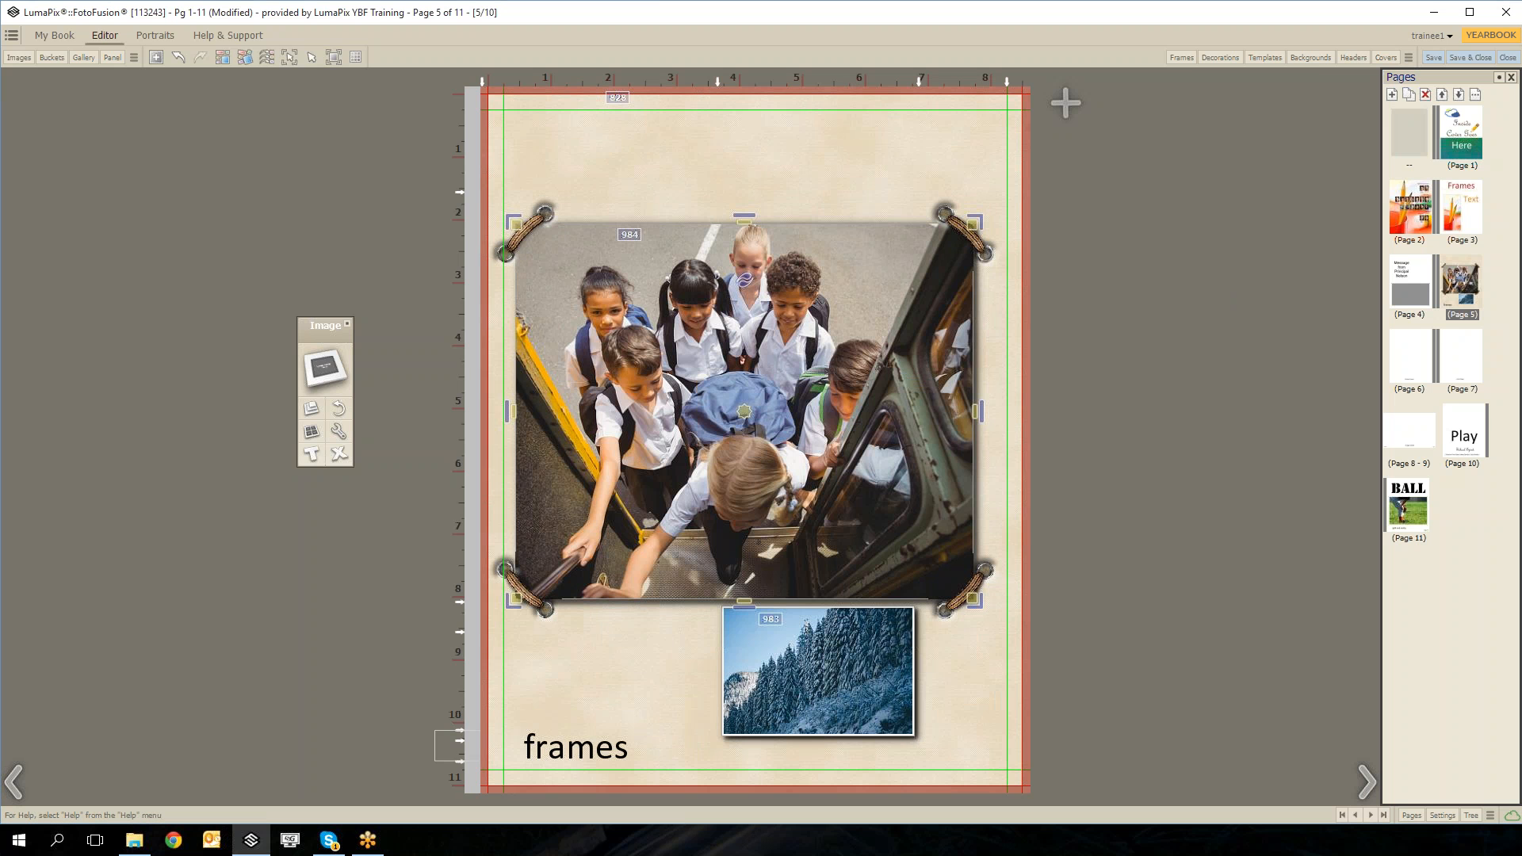
Replace page 5's background with the sky-blue NoBorder 01 PSky.jpg.
left_click(1311, 57)
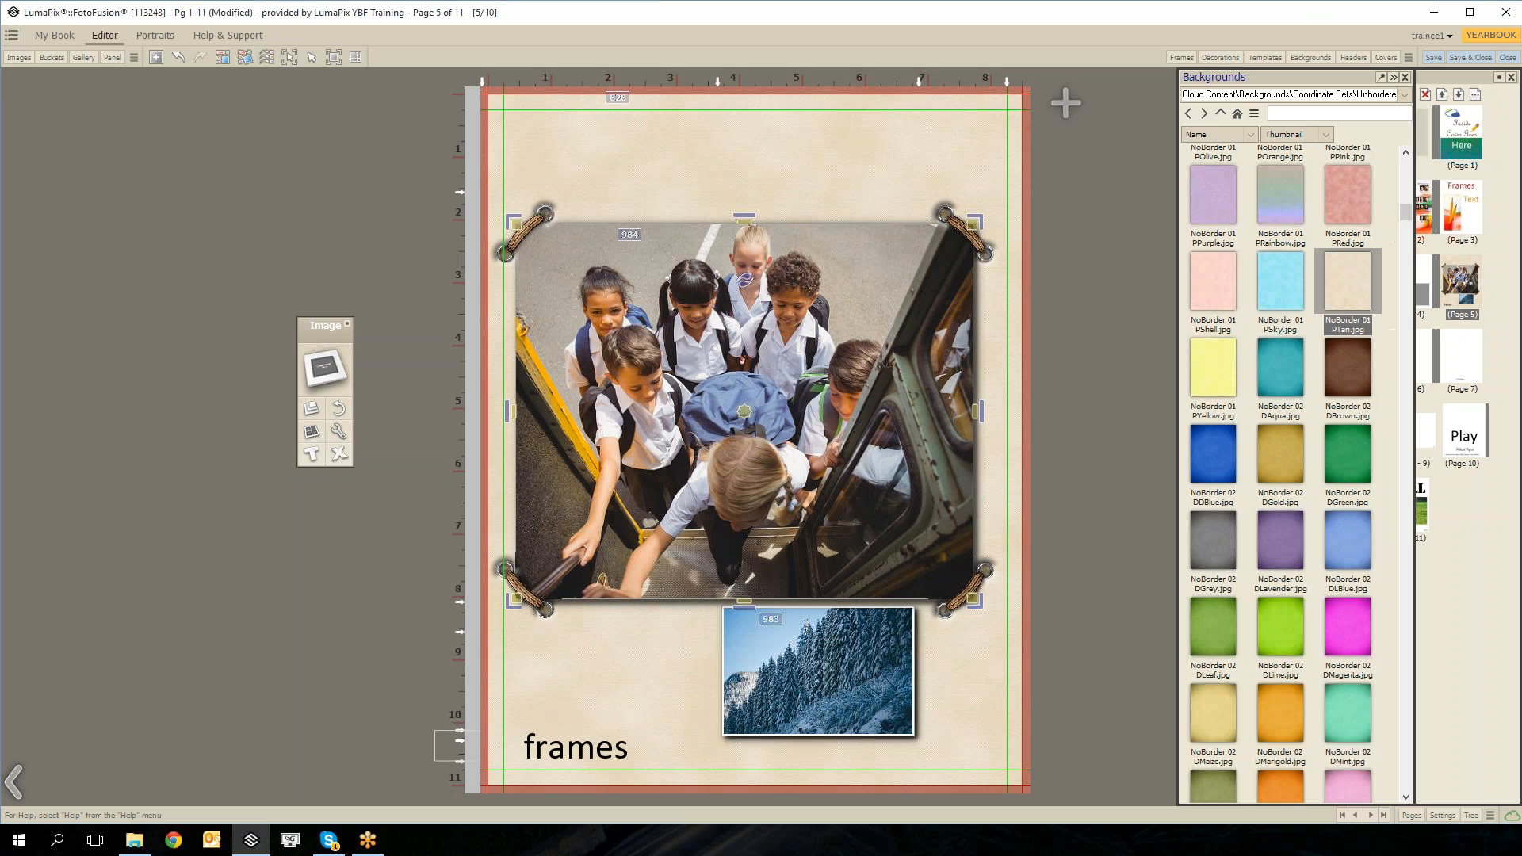
mouse_move(1289, 300)
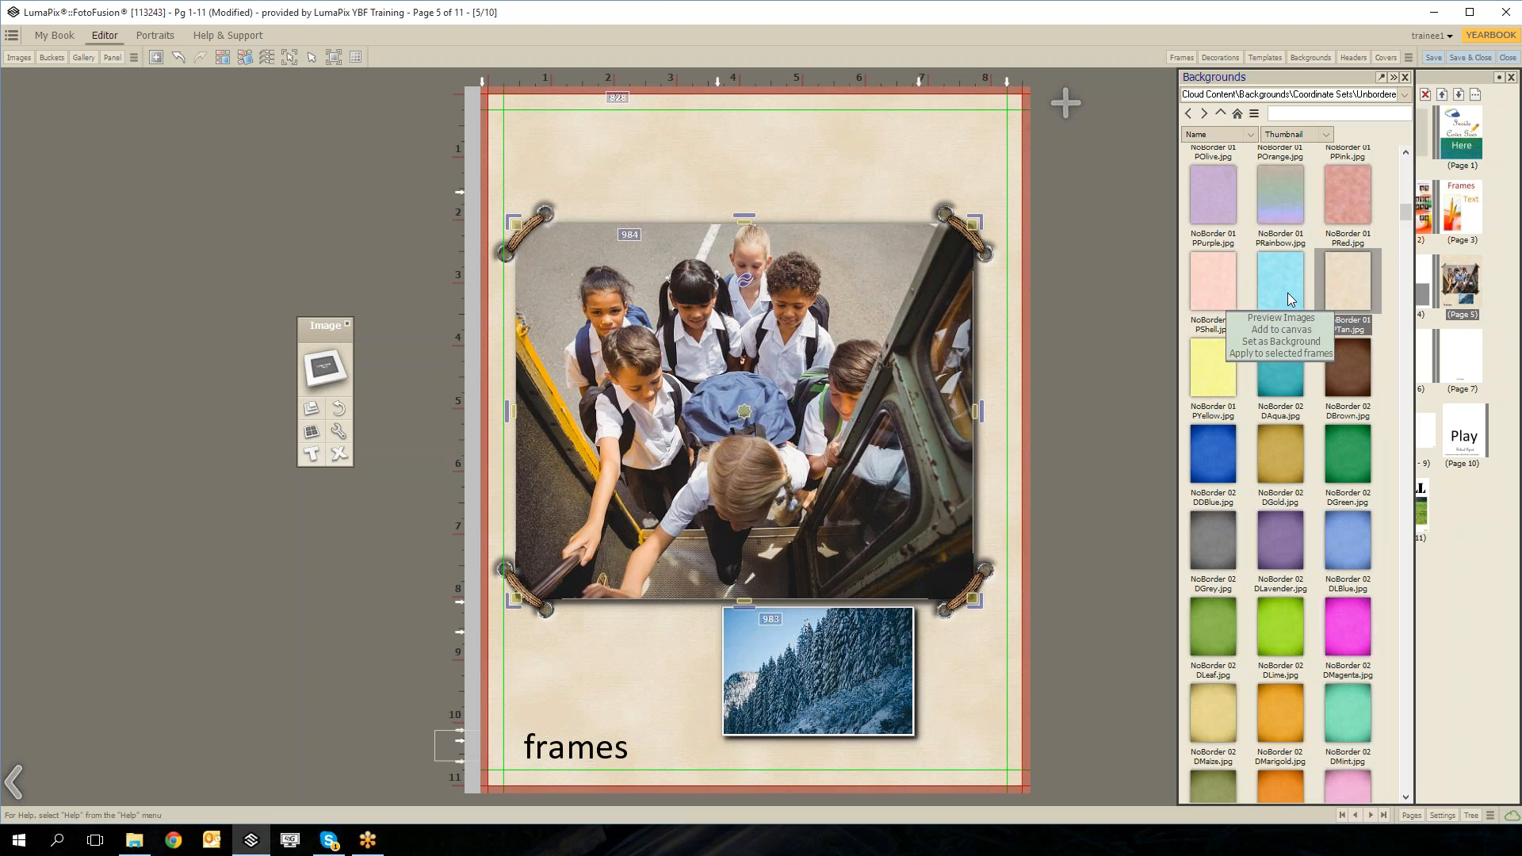
left_click(1275, 342)
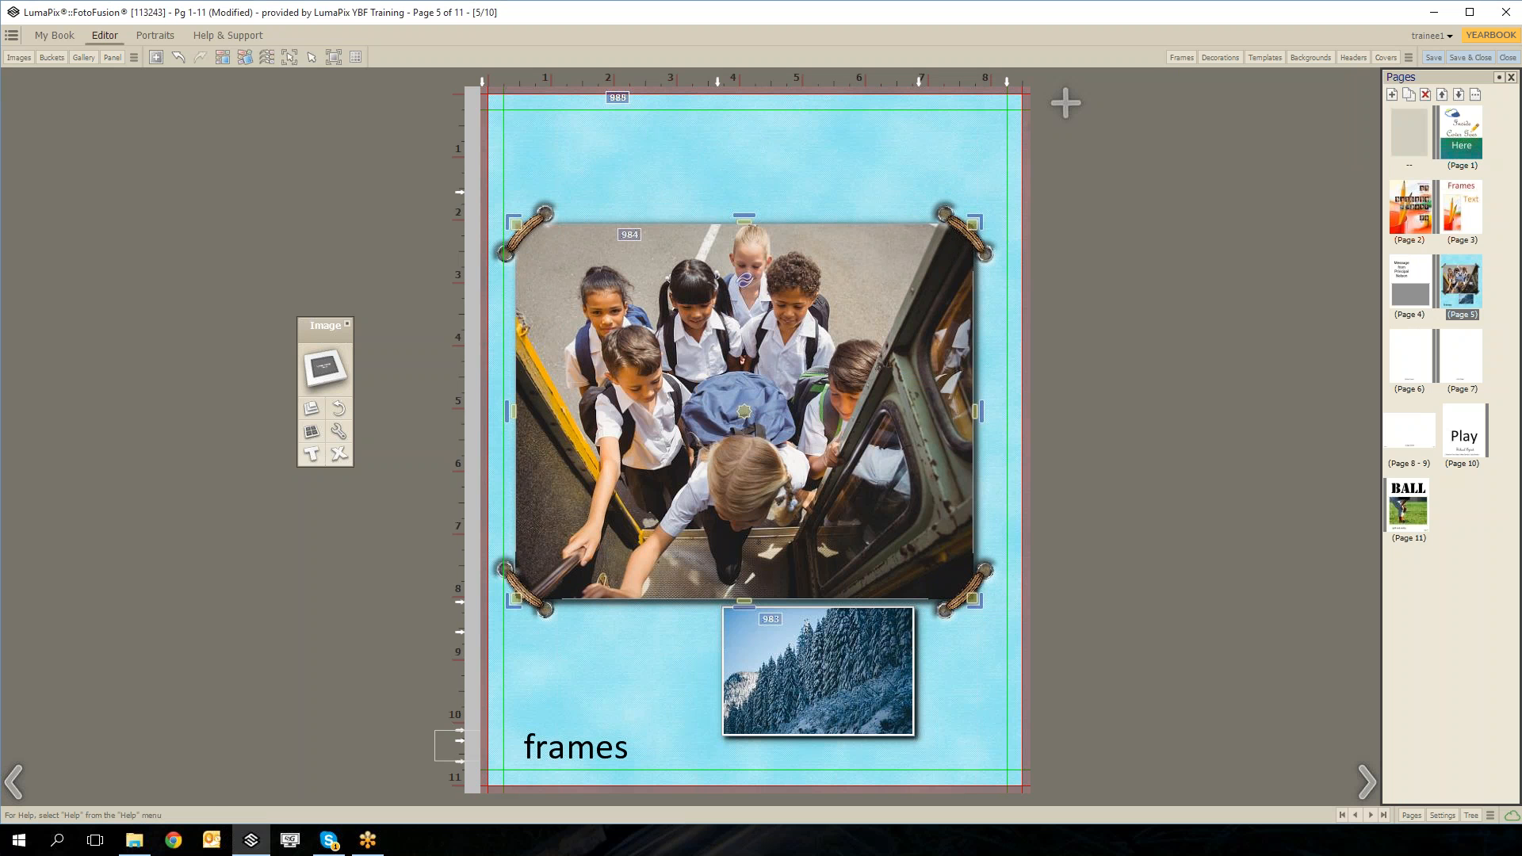
Go to page 6 and show the images in the Dance & Music Studio folder.
left_click(1420, 370)
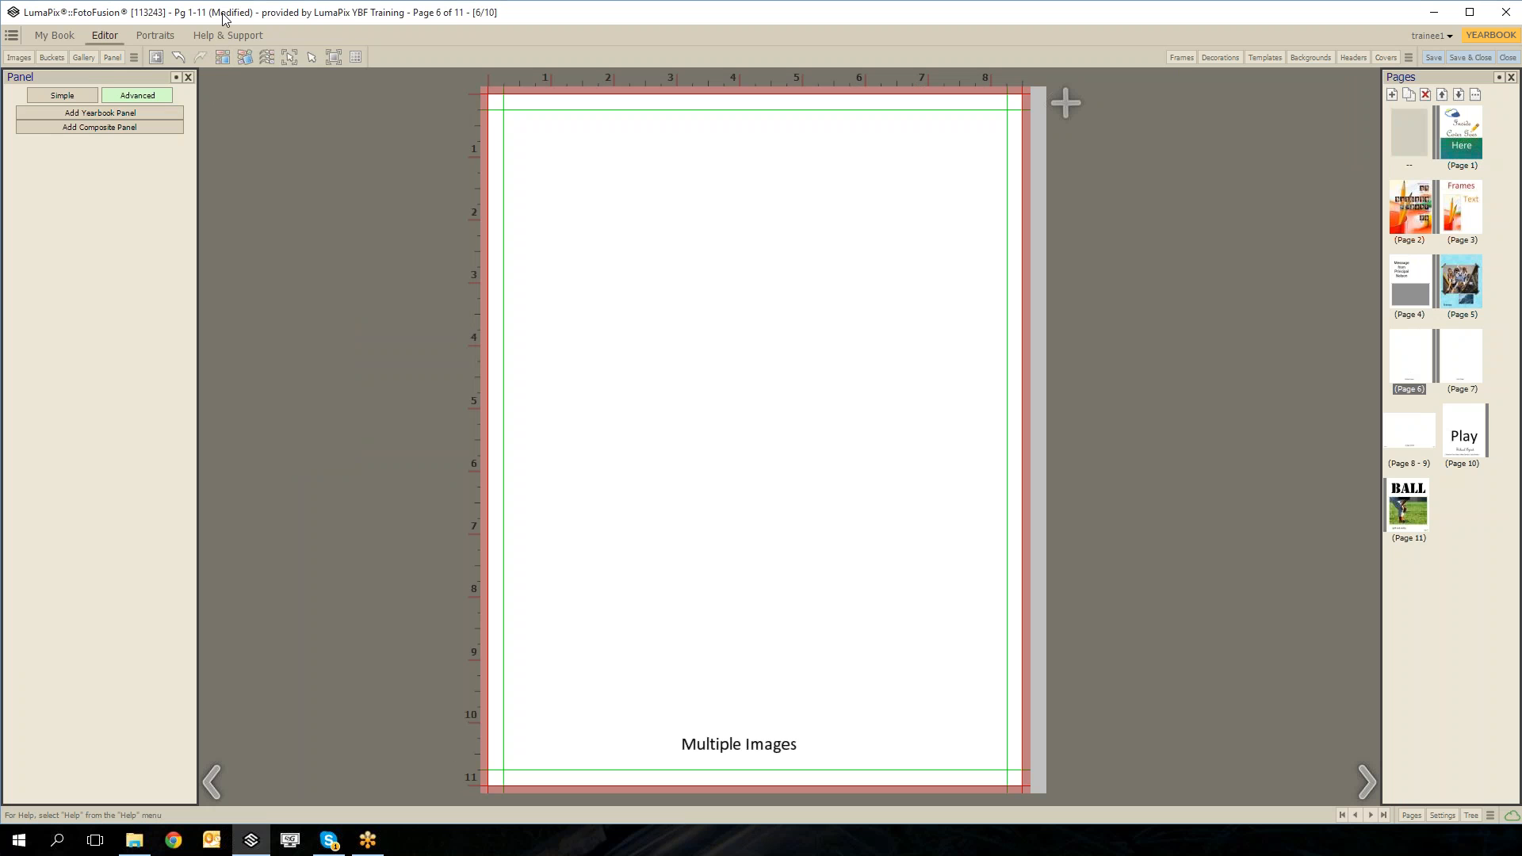
left_click(19, 59)
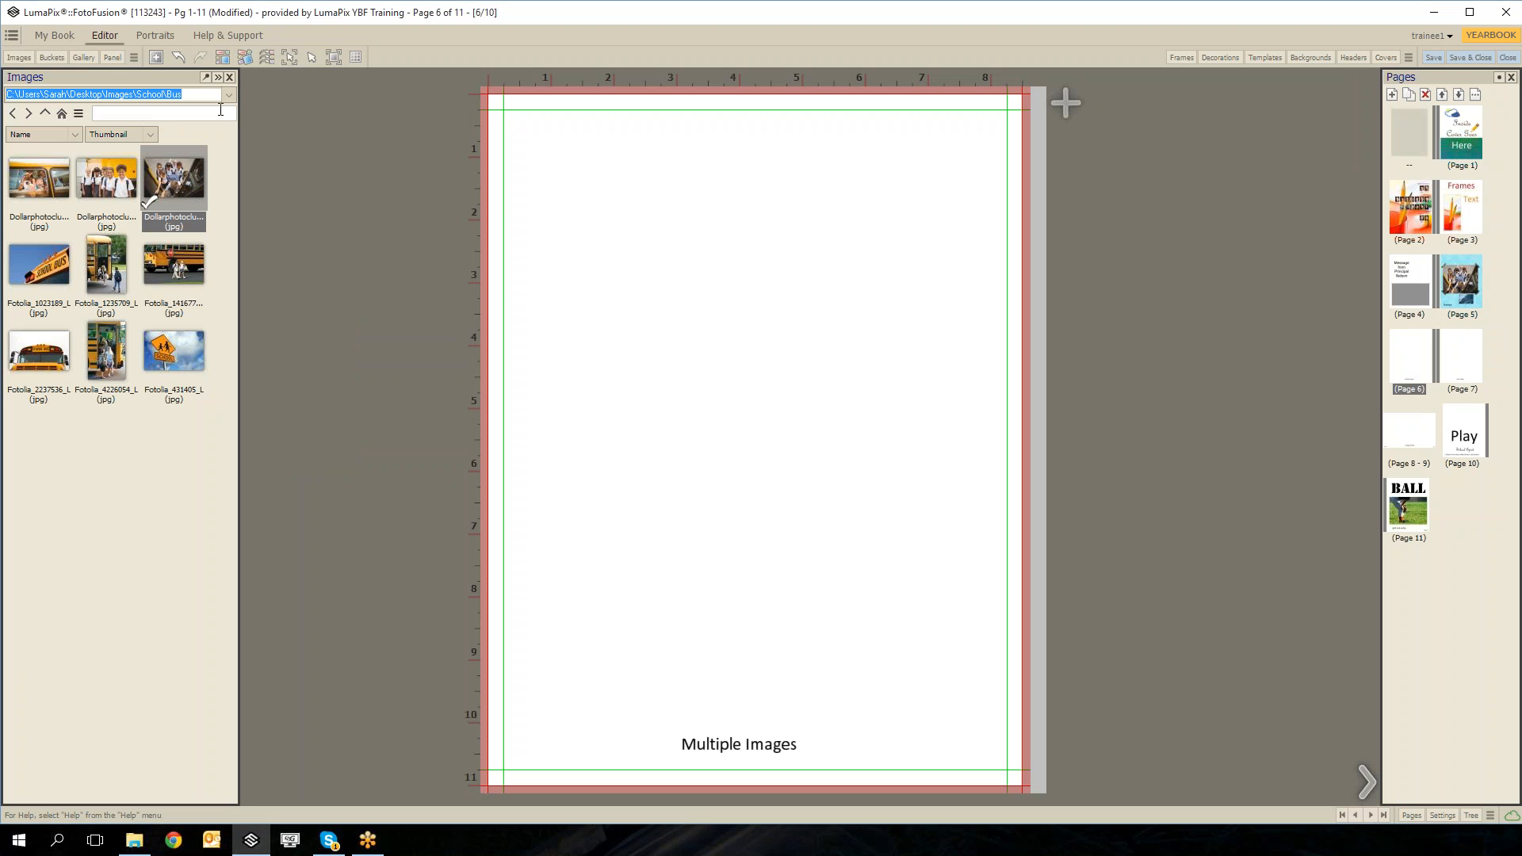
left_click(233, 94)
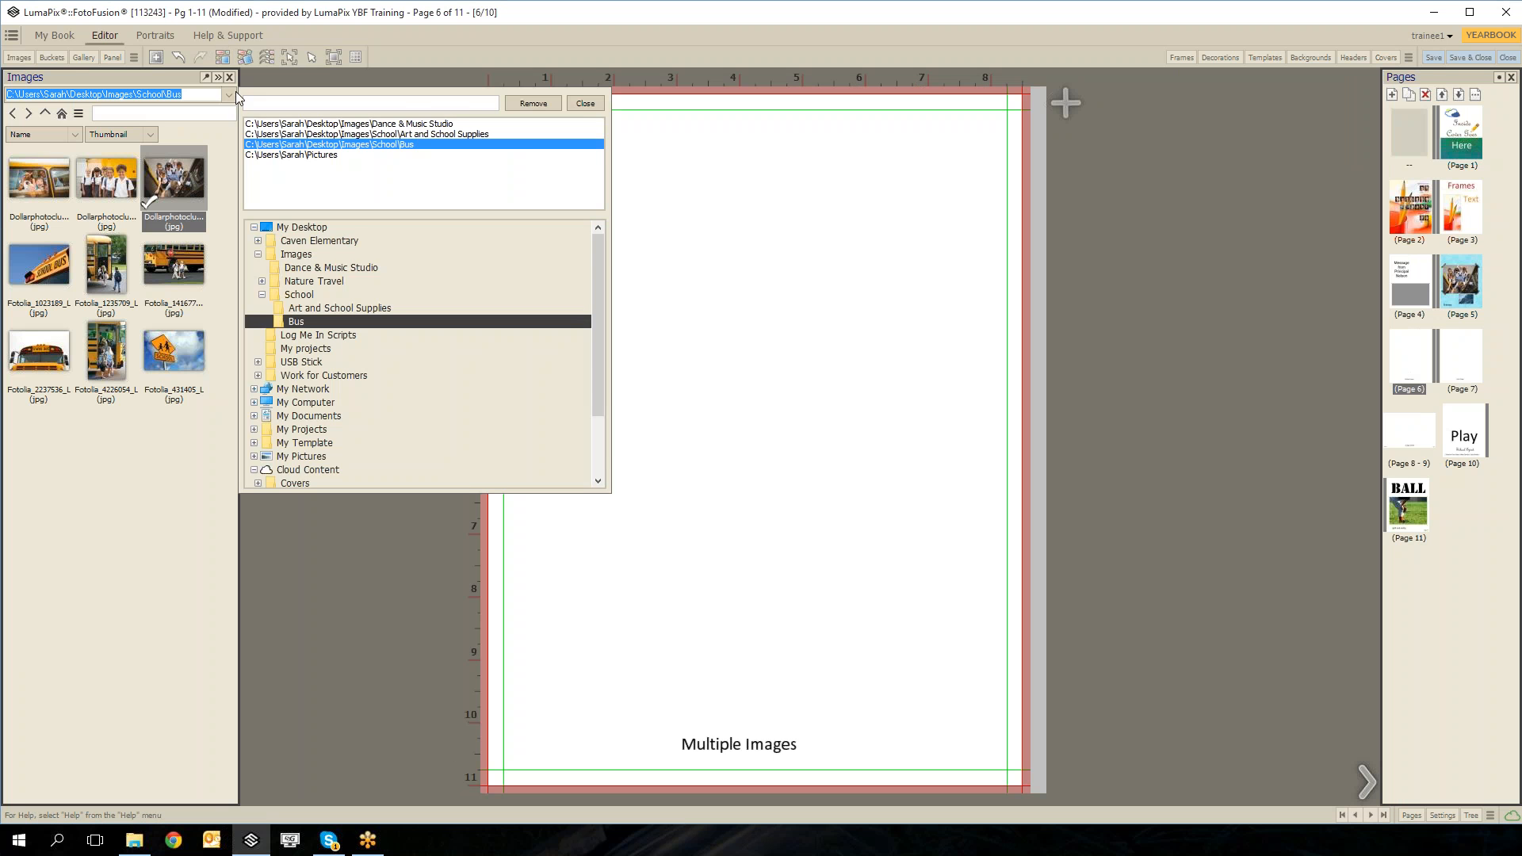
left_click(369, 125)
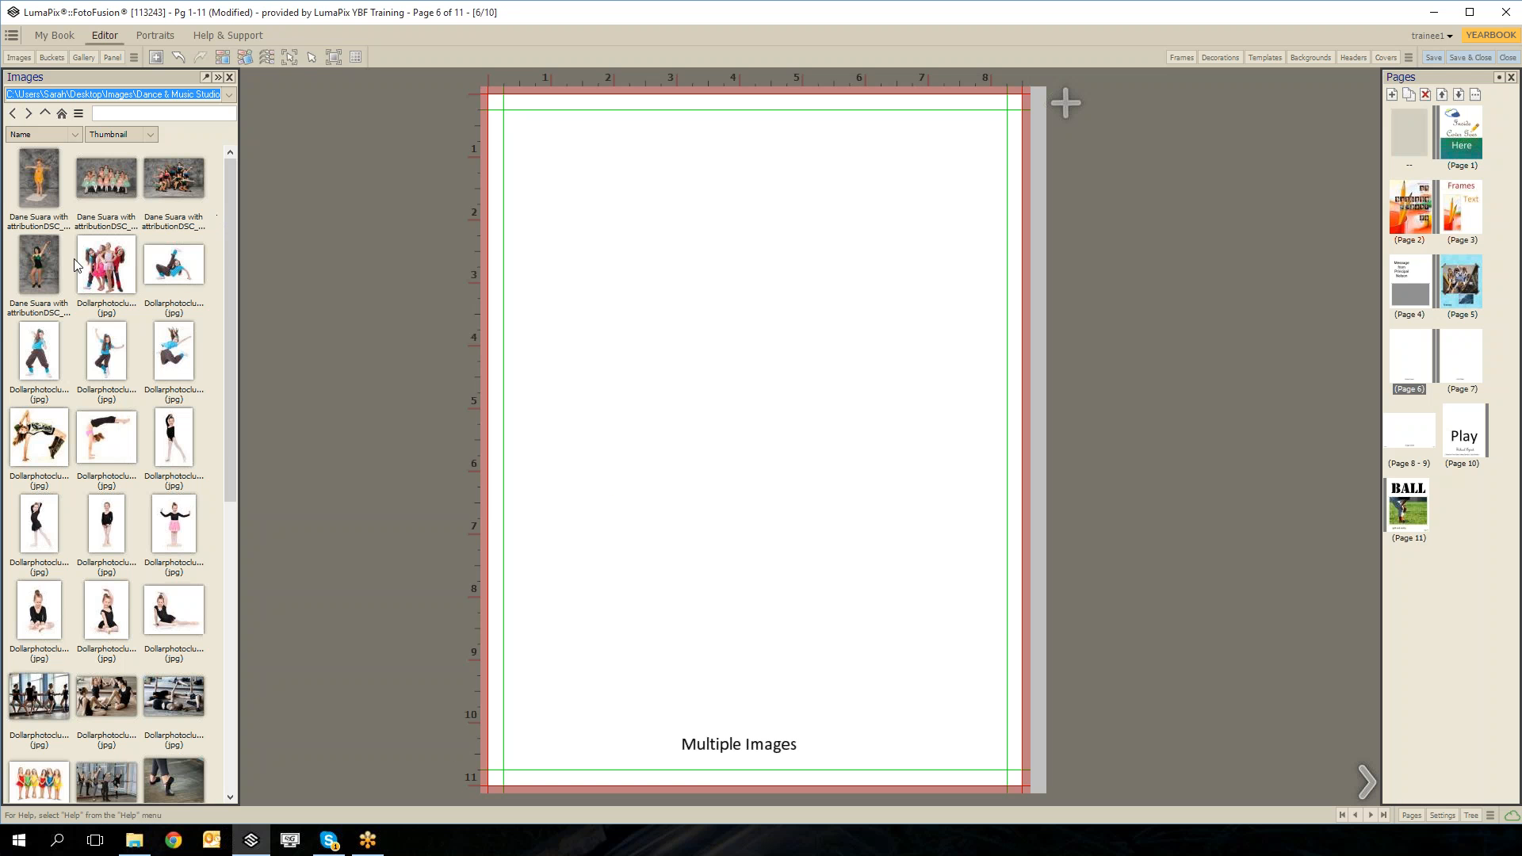
Select the first nine images in the Dance & Music Studio folder as one continuous range.
left_click(46, 273)
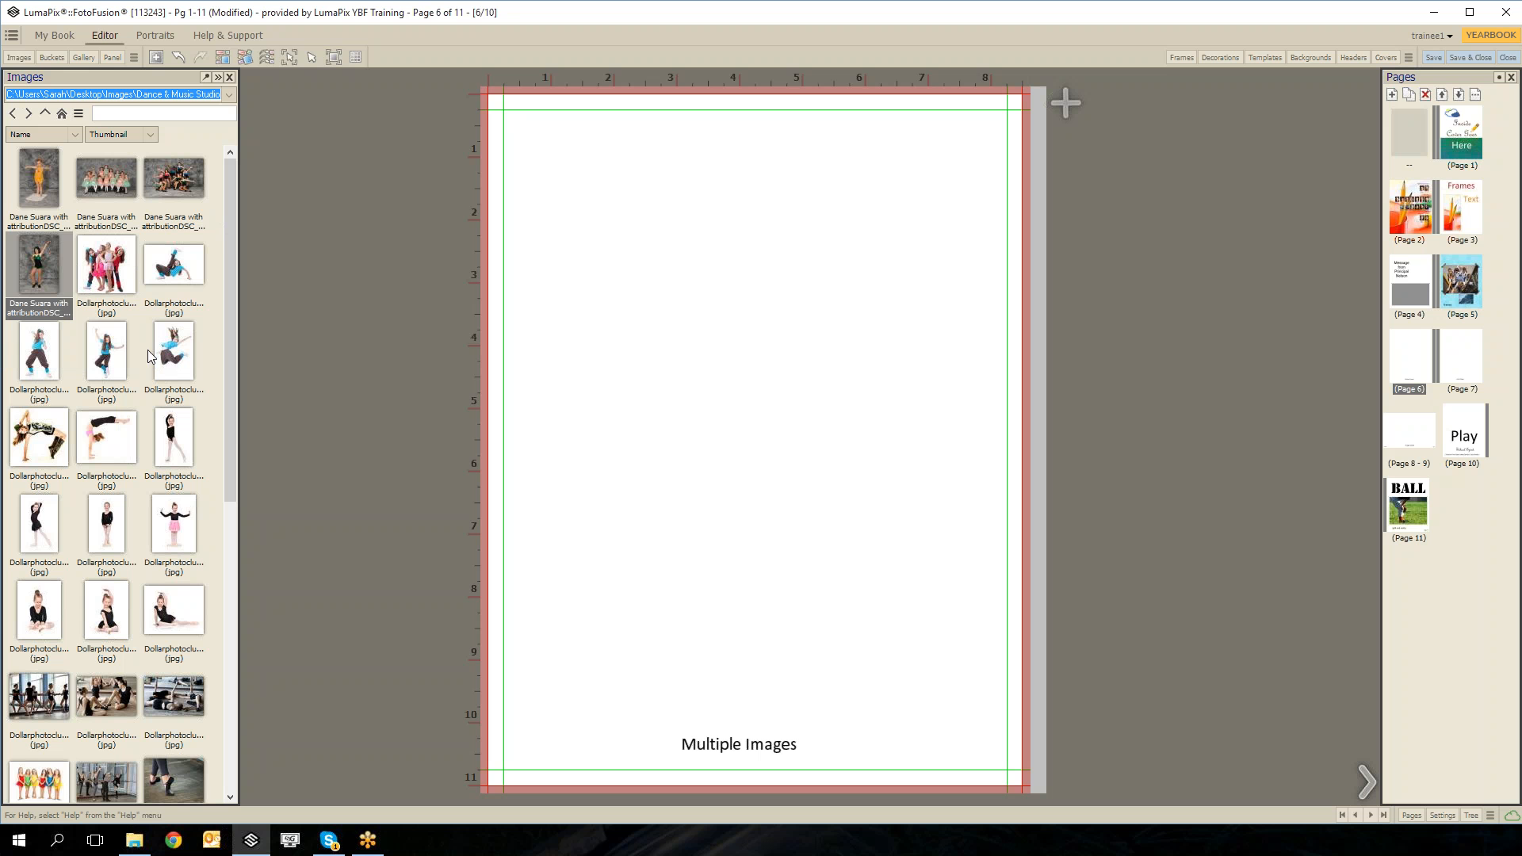
right_click(170, 426)
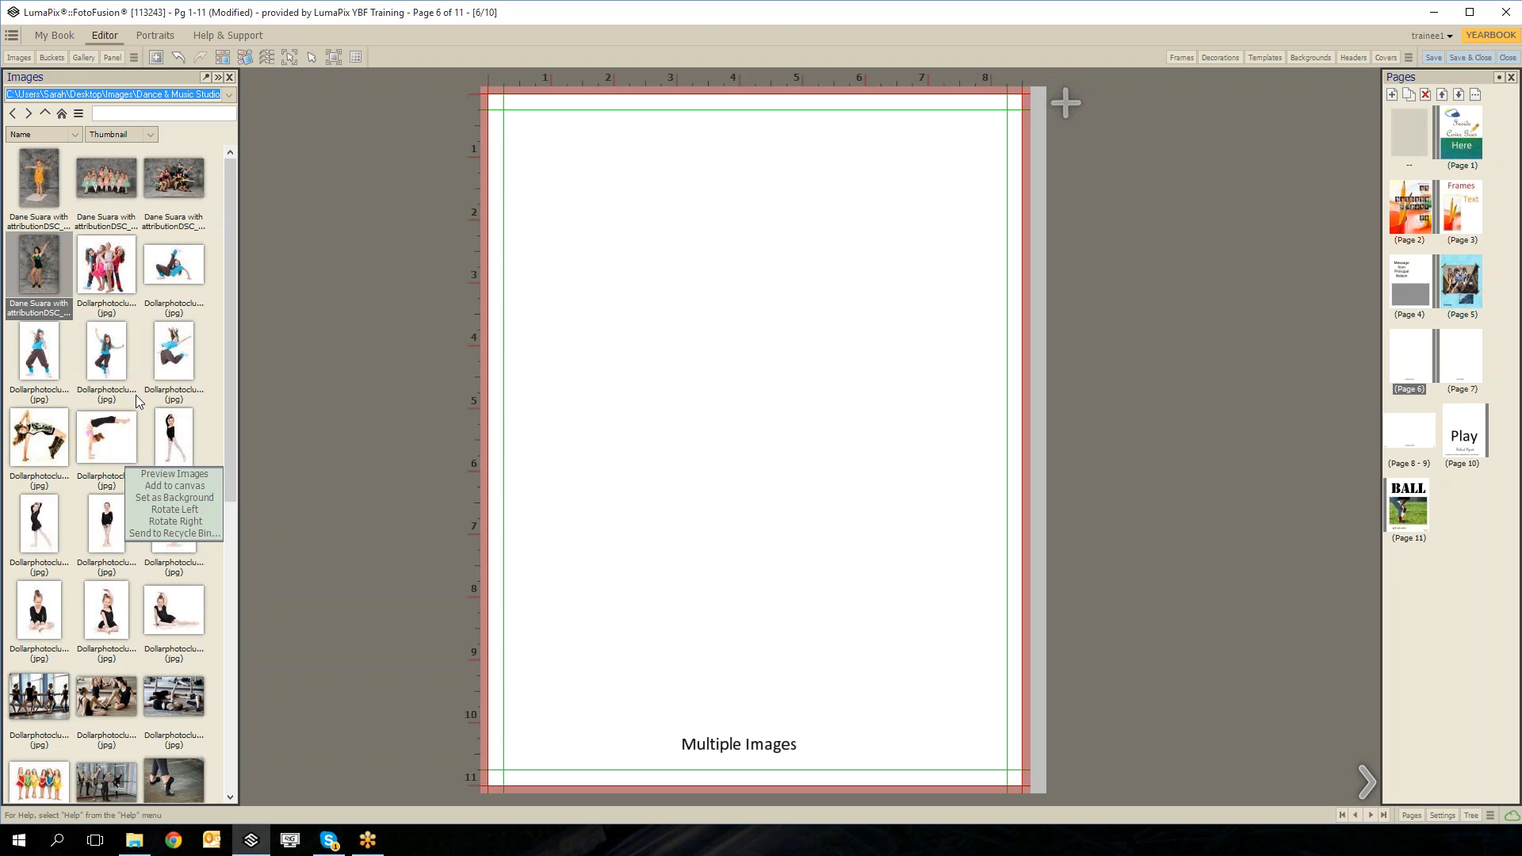
left_click(49, 191)
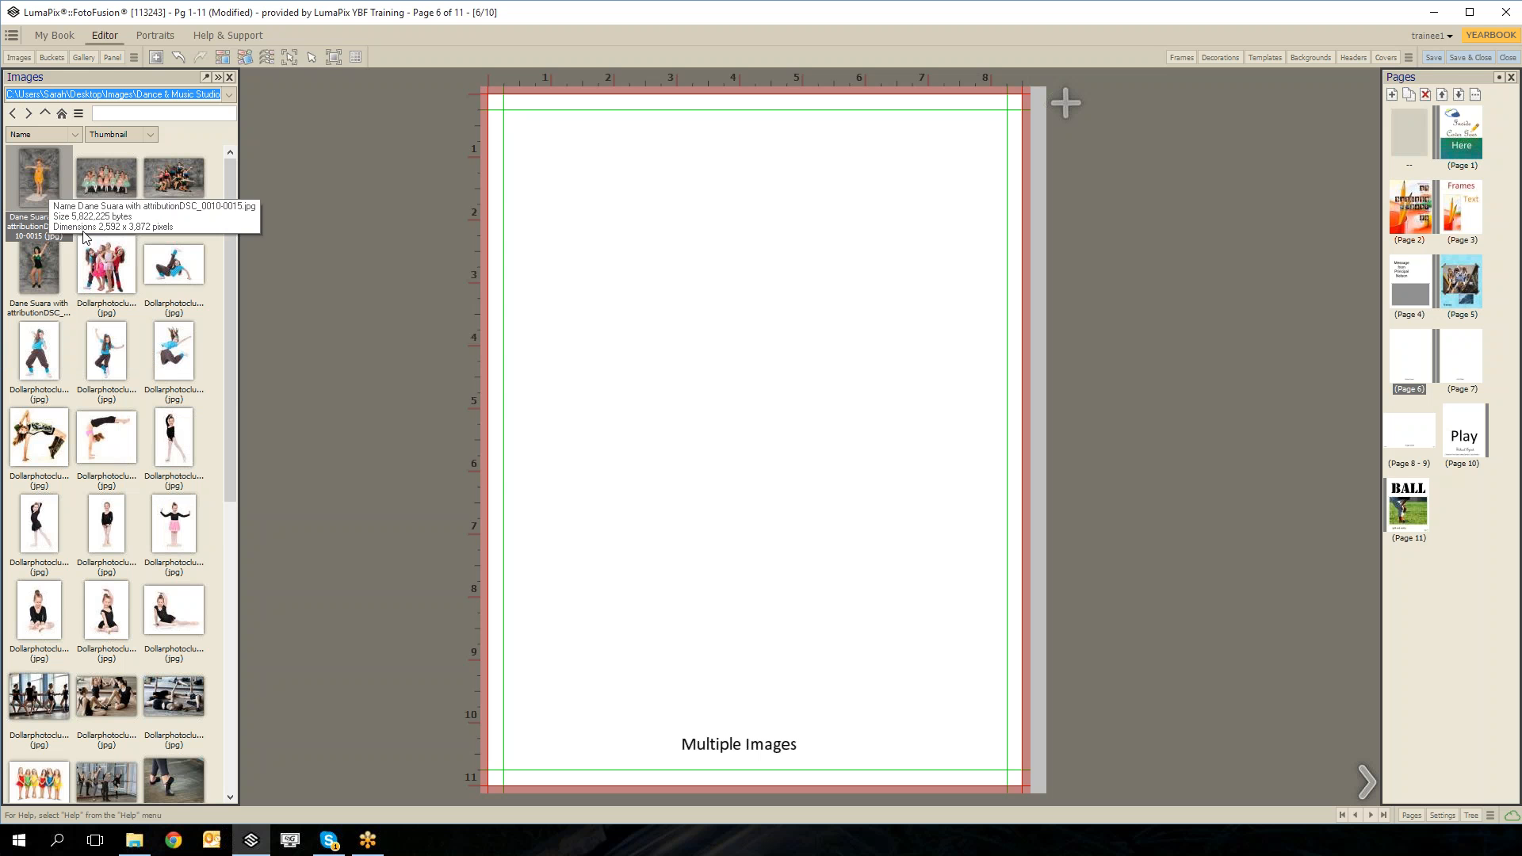
right_click(179, 366)
left_click(179, 366, "shift")
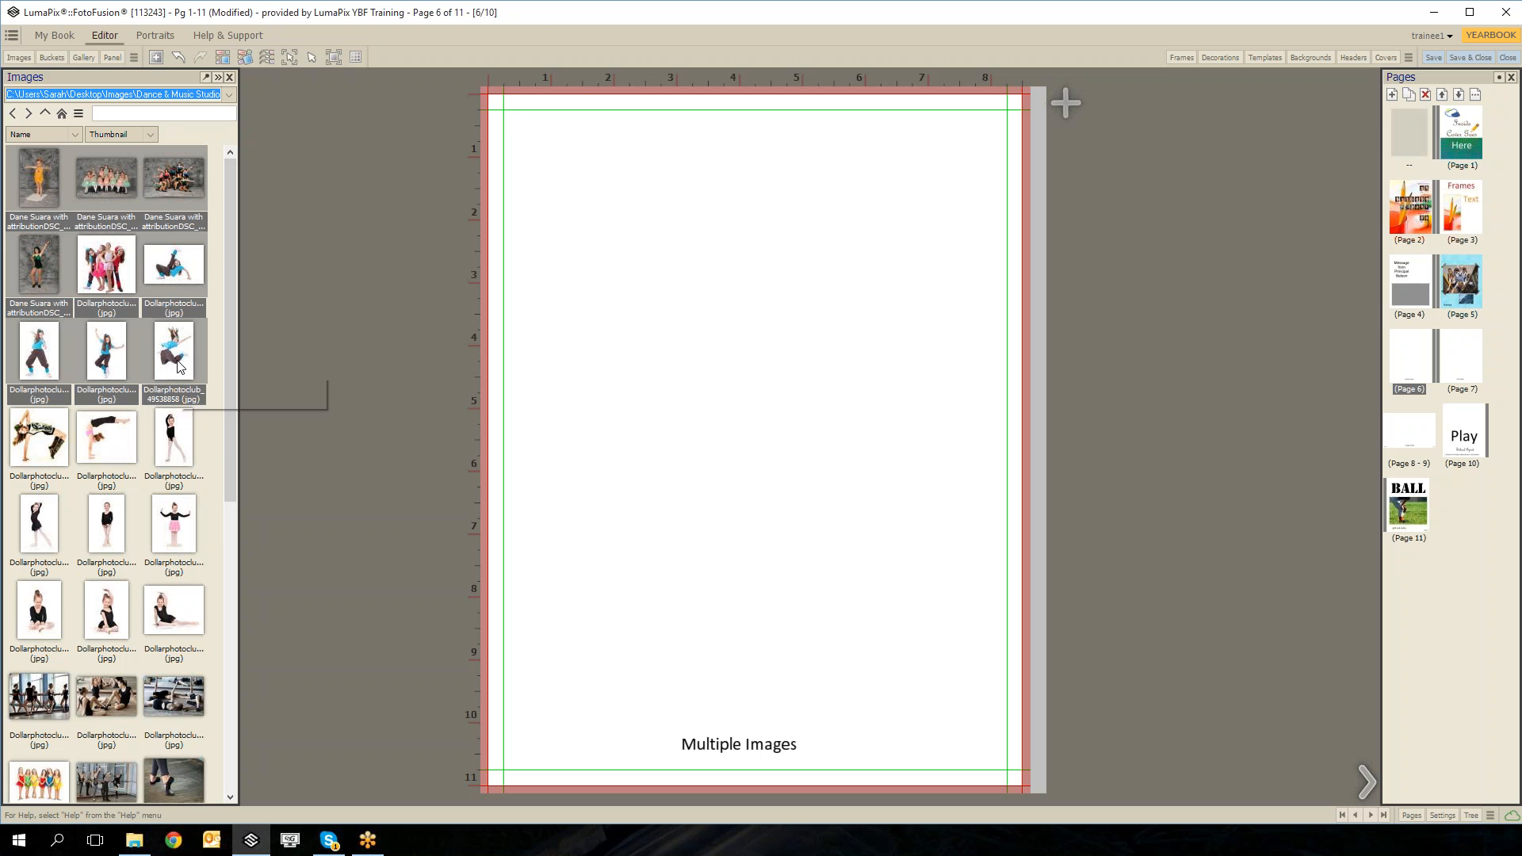
right_click(107, 297)
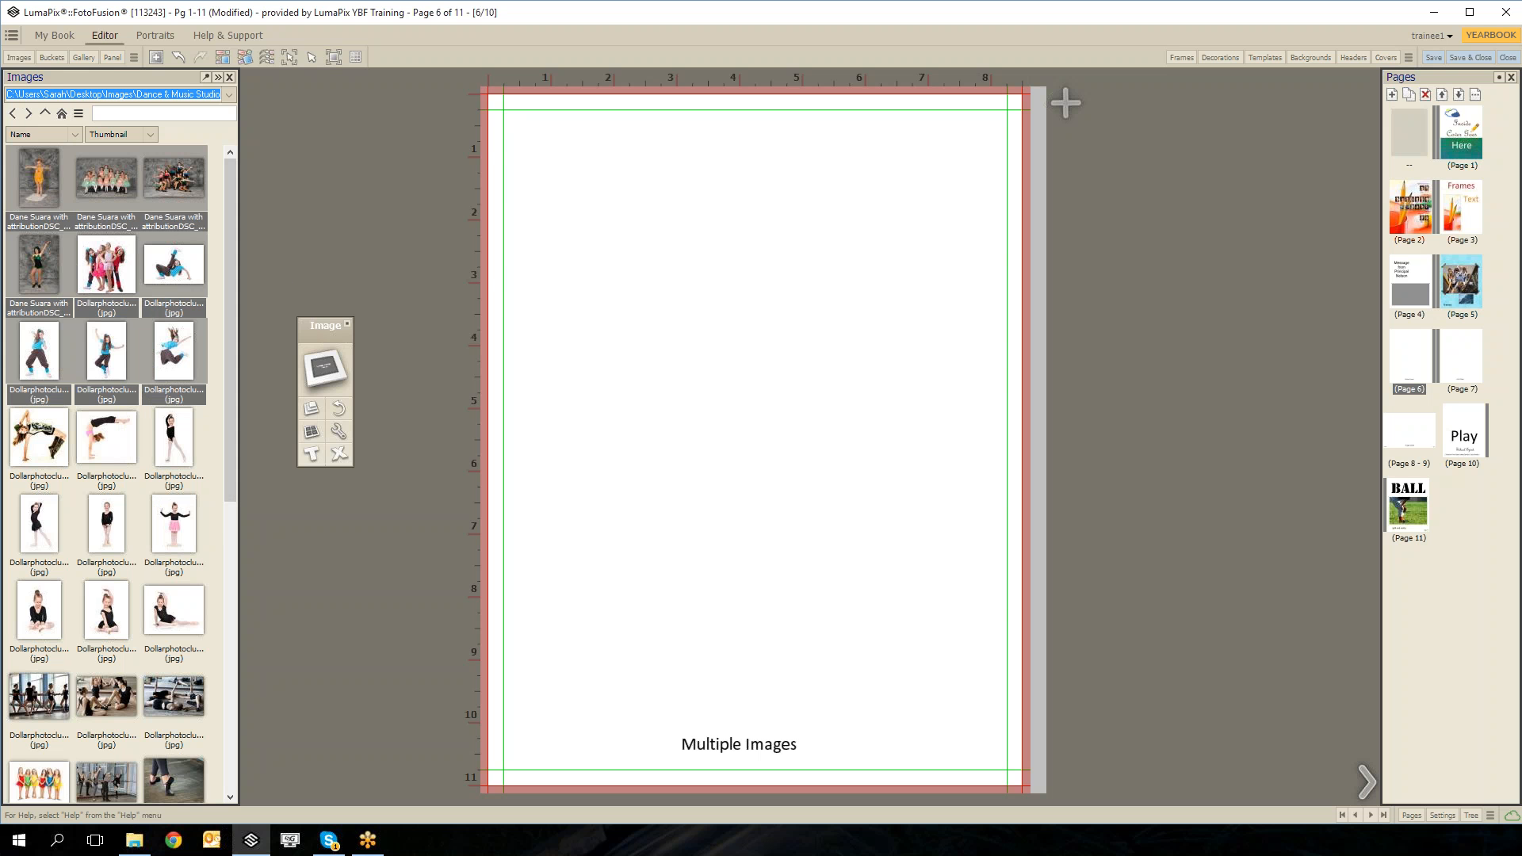
left_click(173, 187)
Select seven non-adjacent dance photos, from the girl in the orange outfit to the seated ballerina in black.
left_click(39, 187)
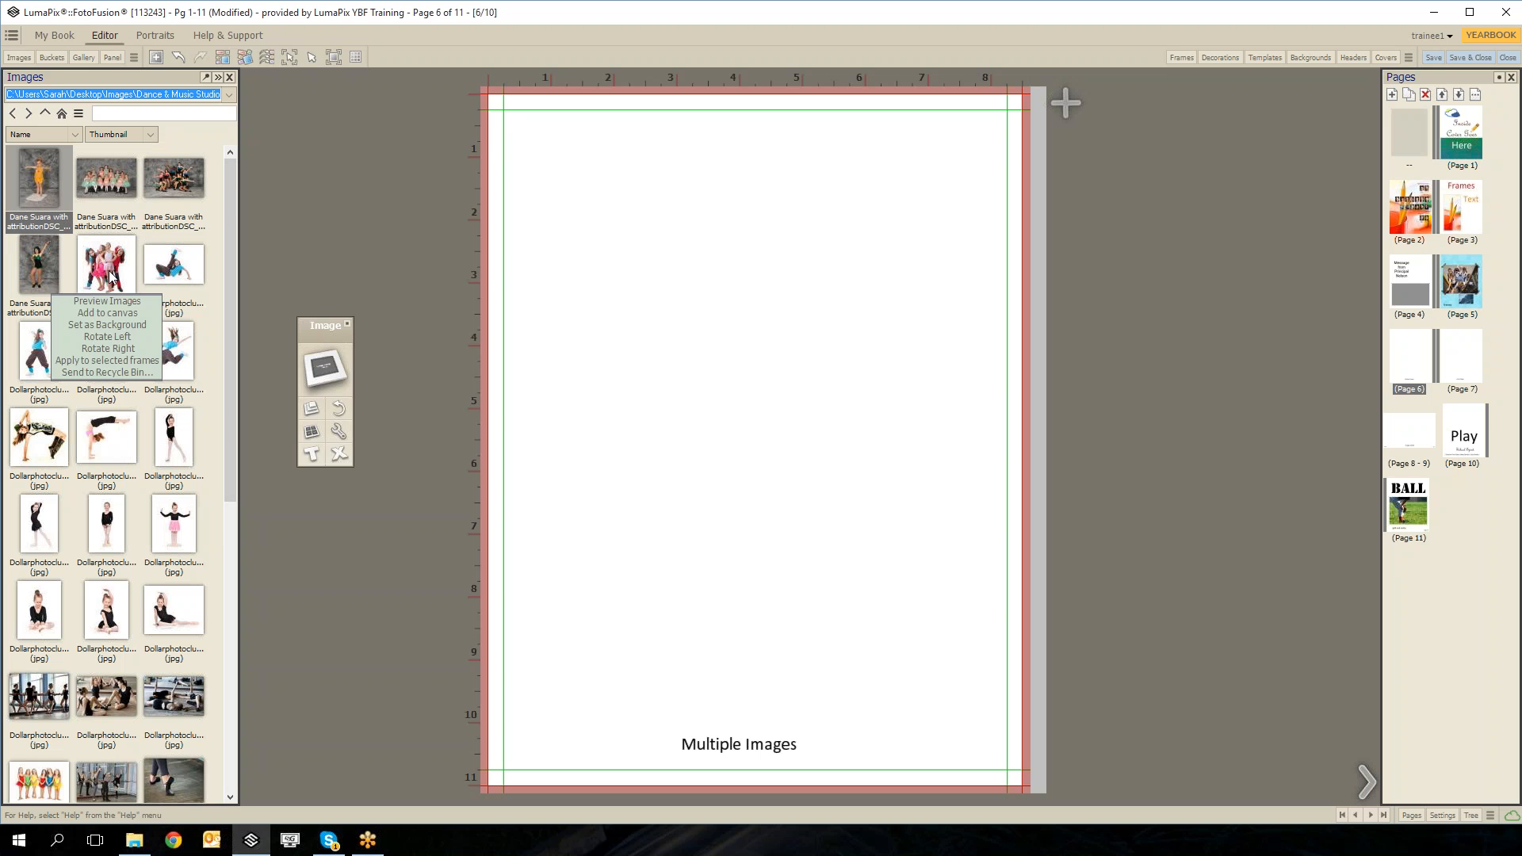
left_click(108, 270, "ctrl")
left_click(108, 353, "ctrl")
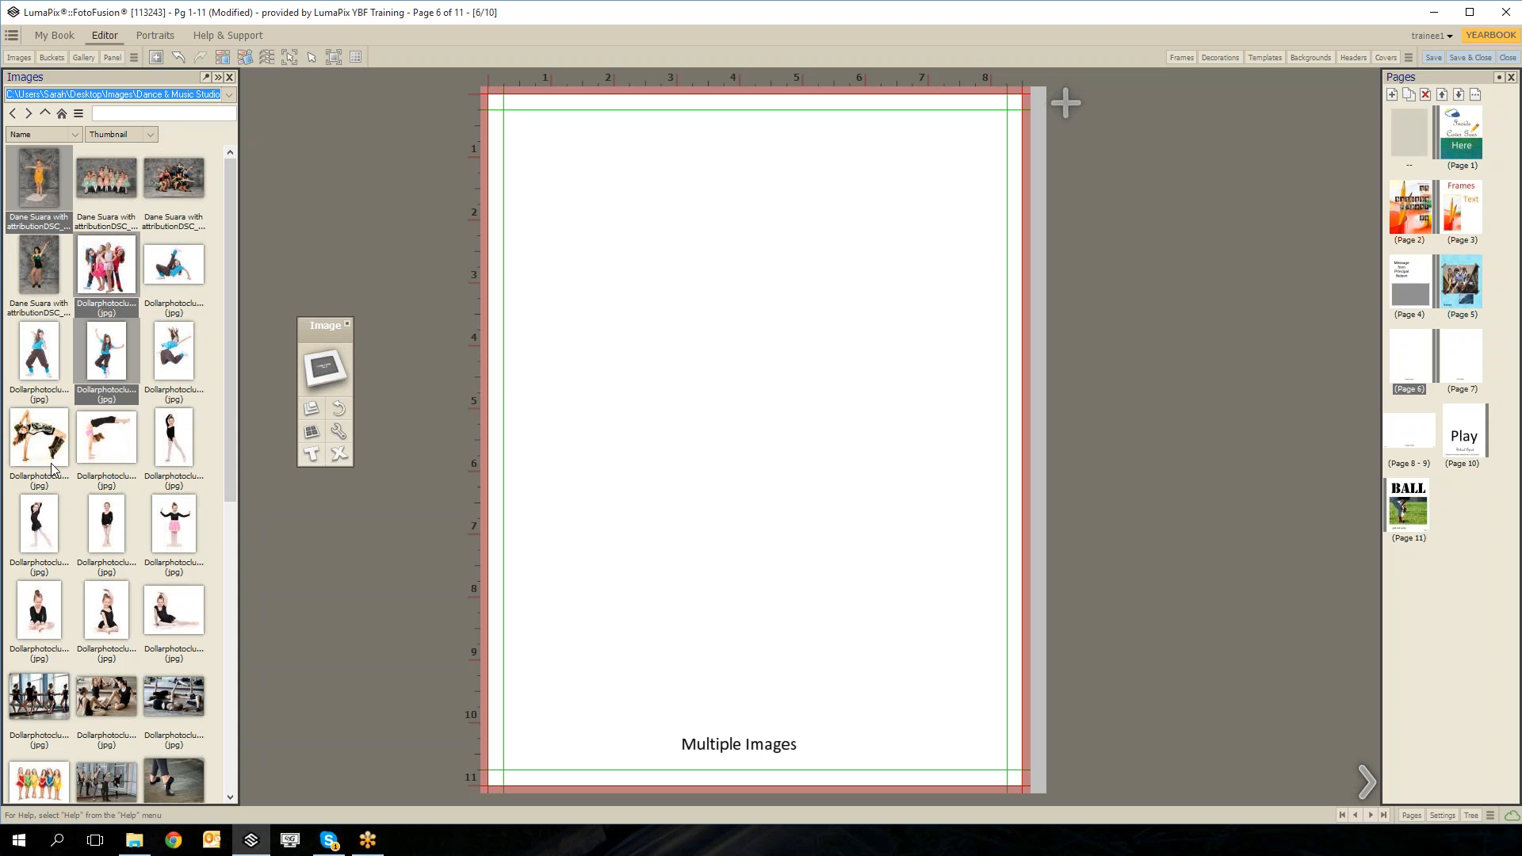
left_click(41, 445, "ctrl")
left_click(171, 446, "ctrl")
left_click(170, 523, "ctrl")
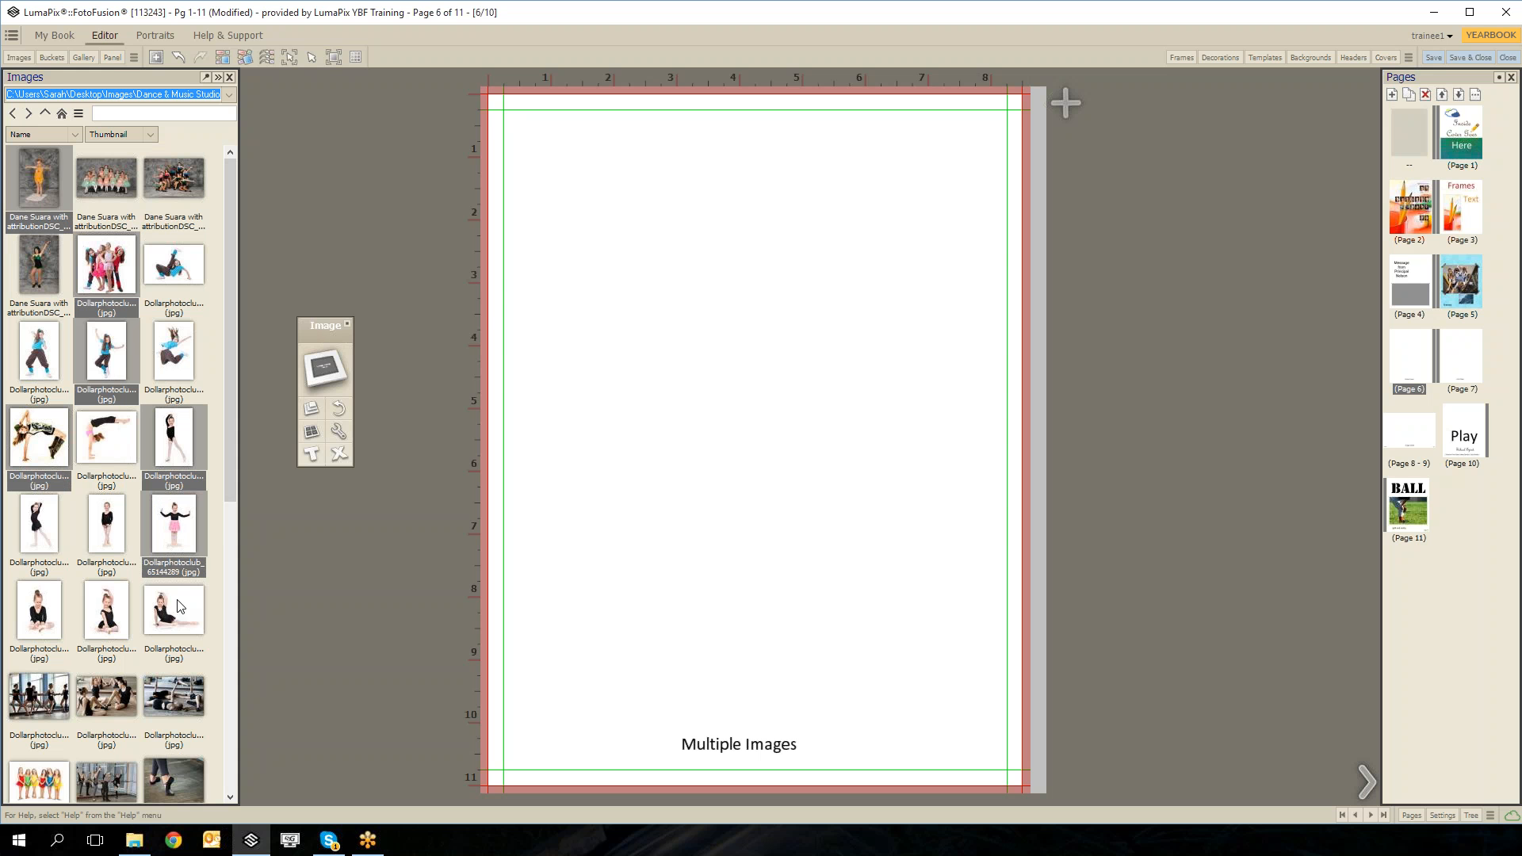
left_click(121, 616, "ctrl")
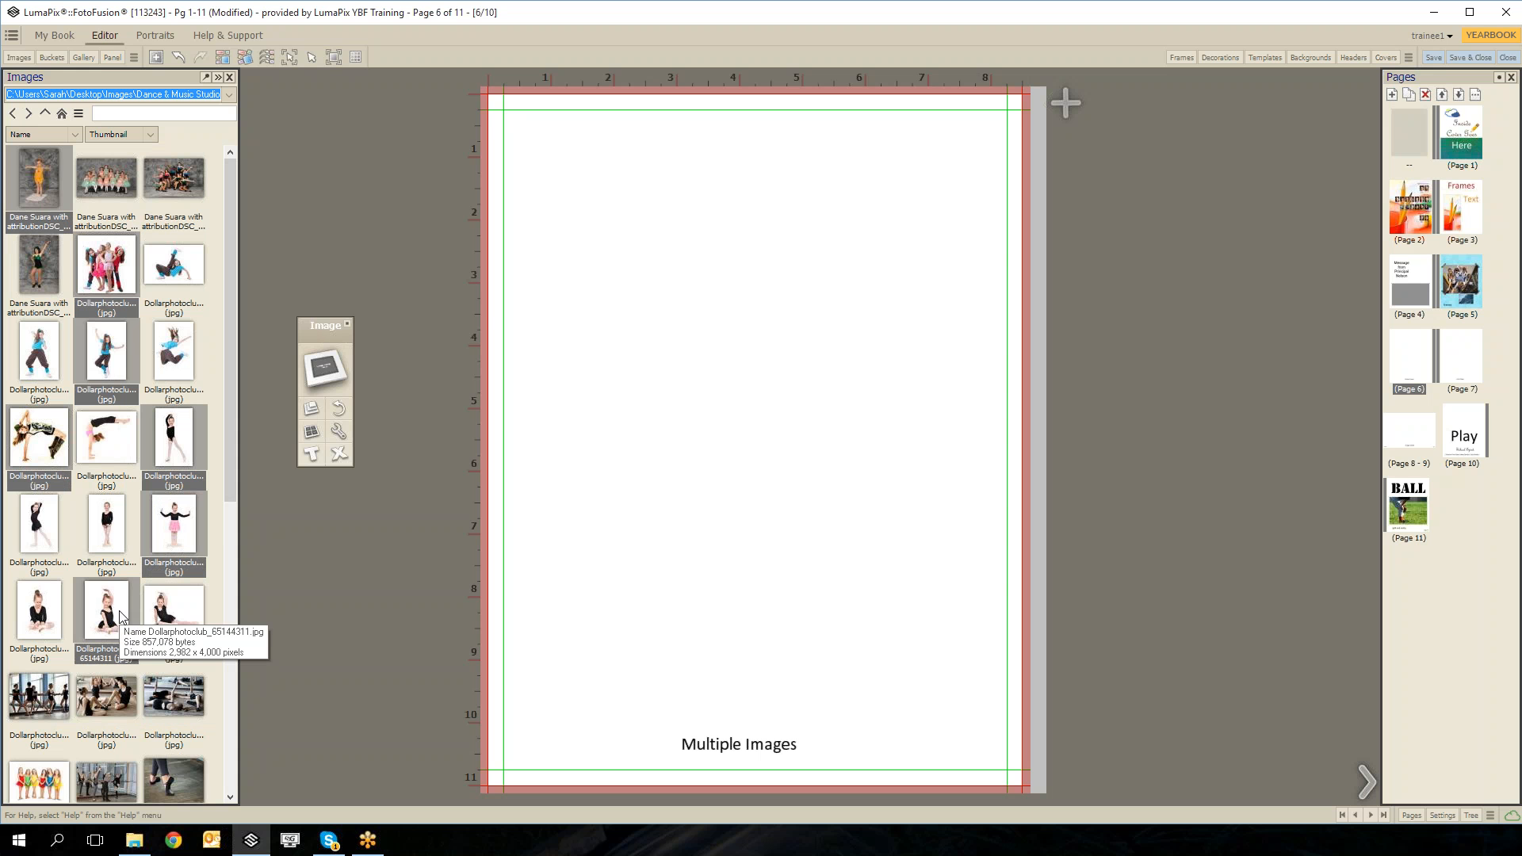
Place the seven selected dance photos one by one on page 6, three across the top and four below.
left_click_drag(122, 616, 584, 415)
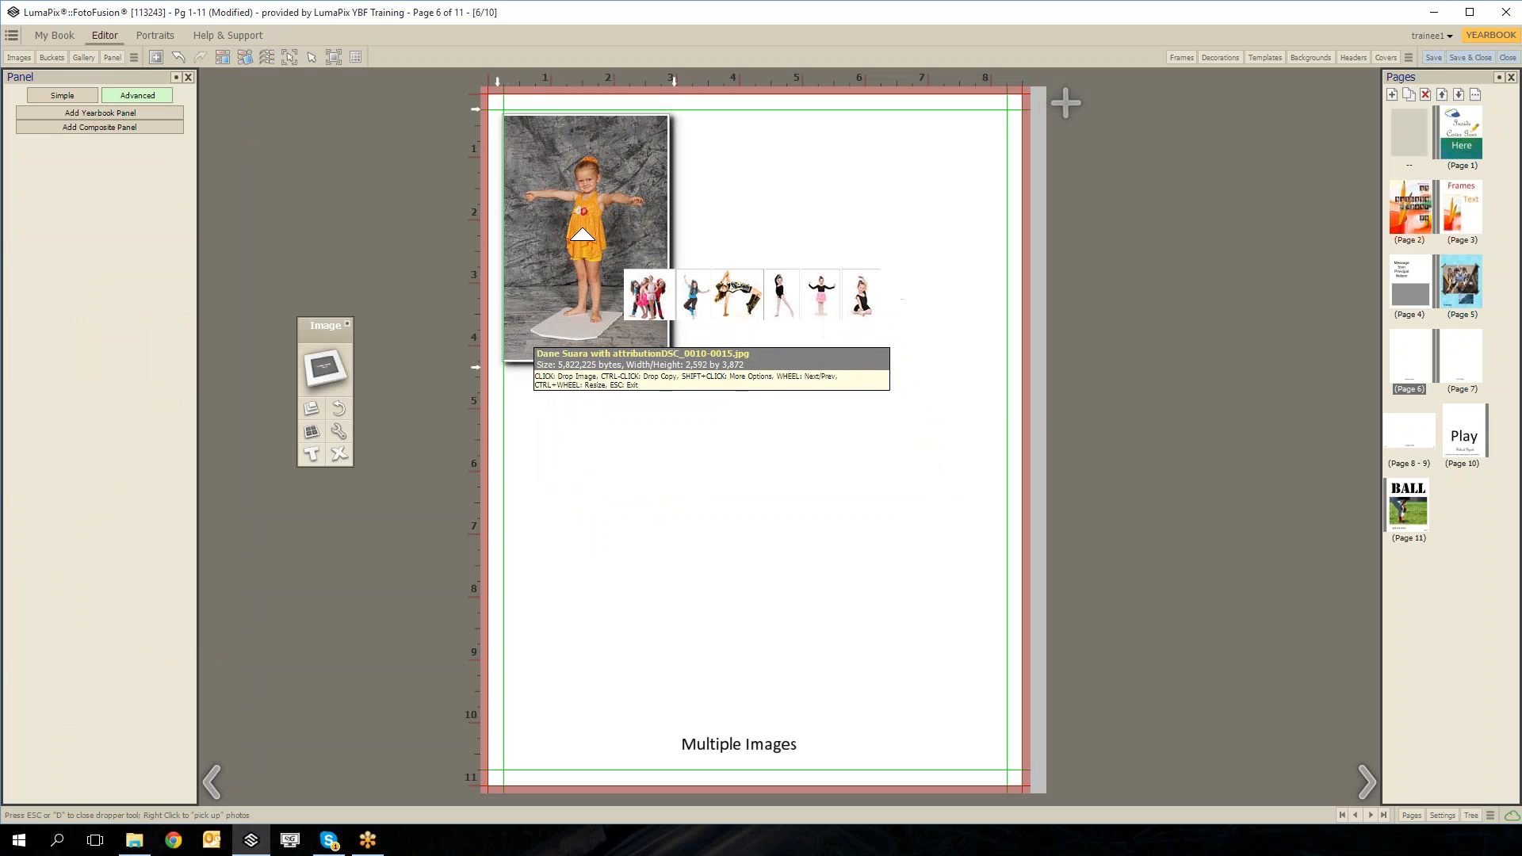
left_click(655, 227)
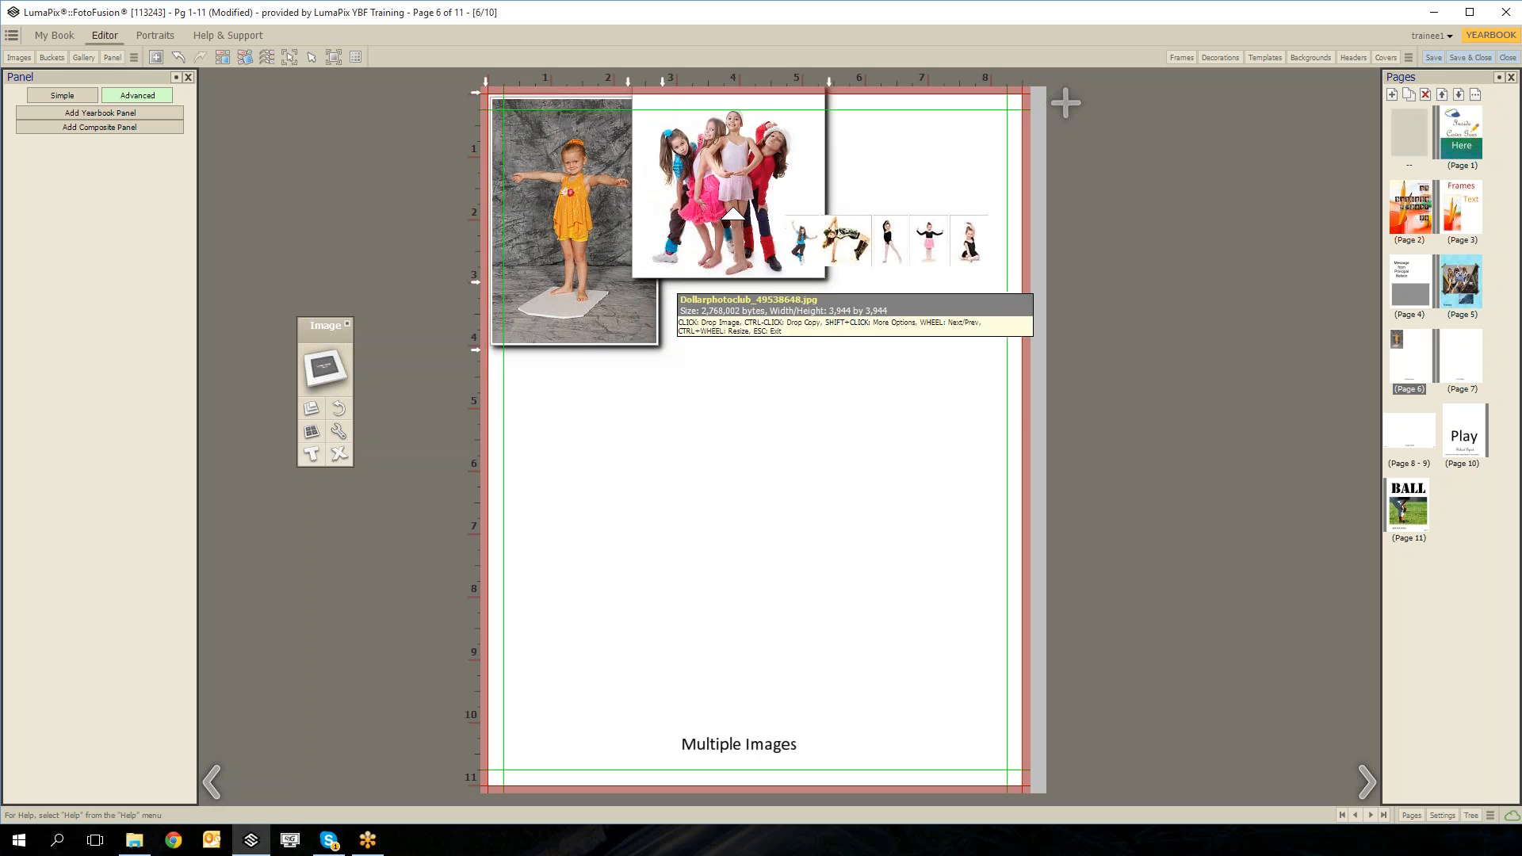
left_click(817, 231)
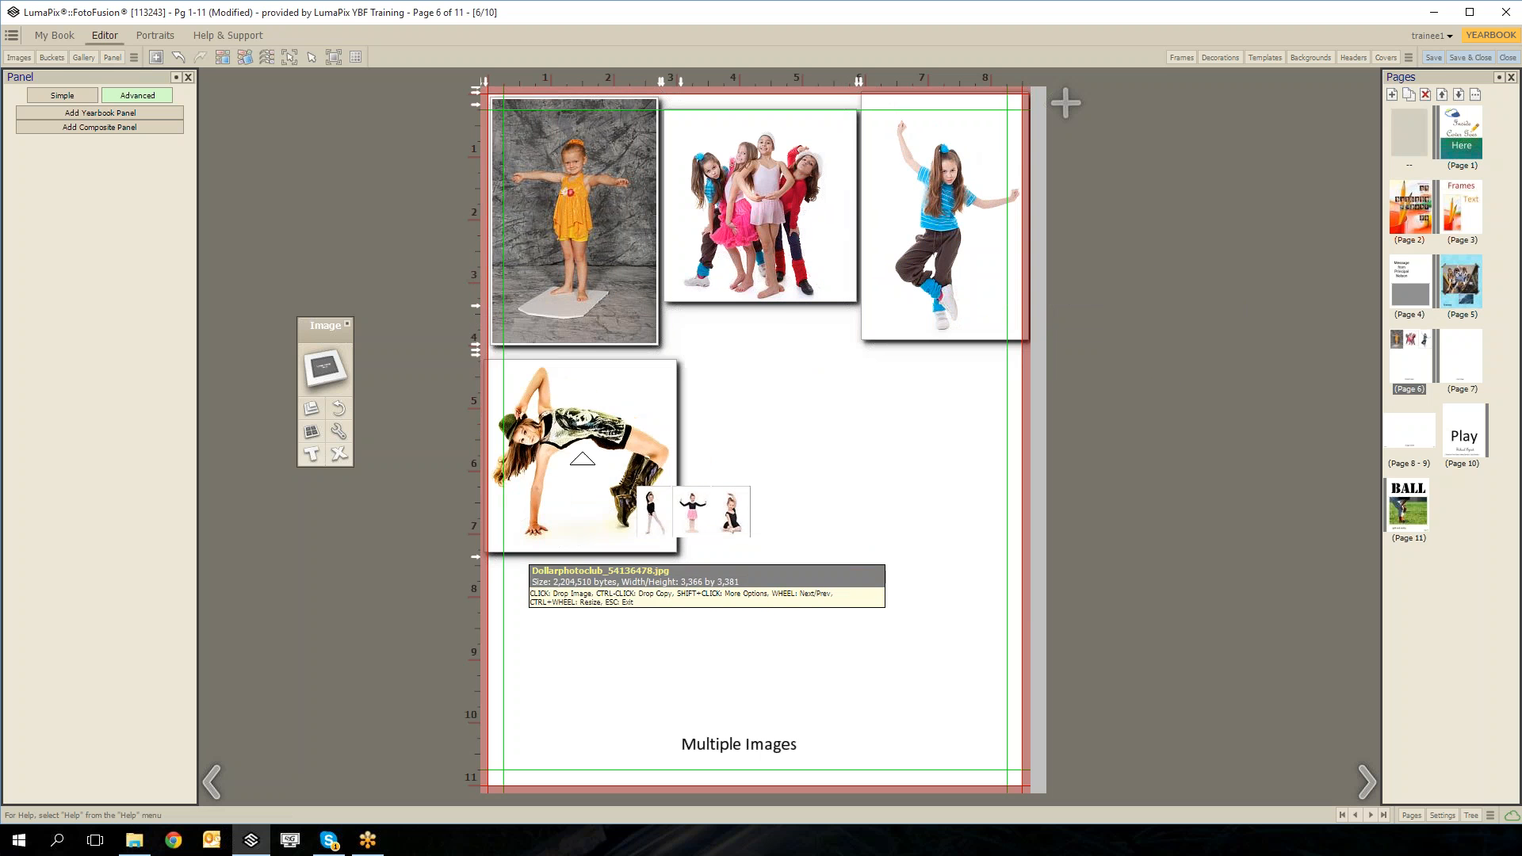
left_click(579, 462)
left_click(797, 454)
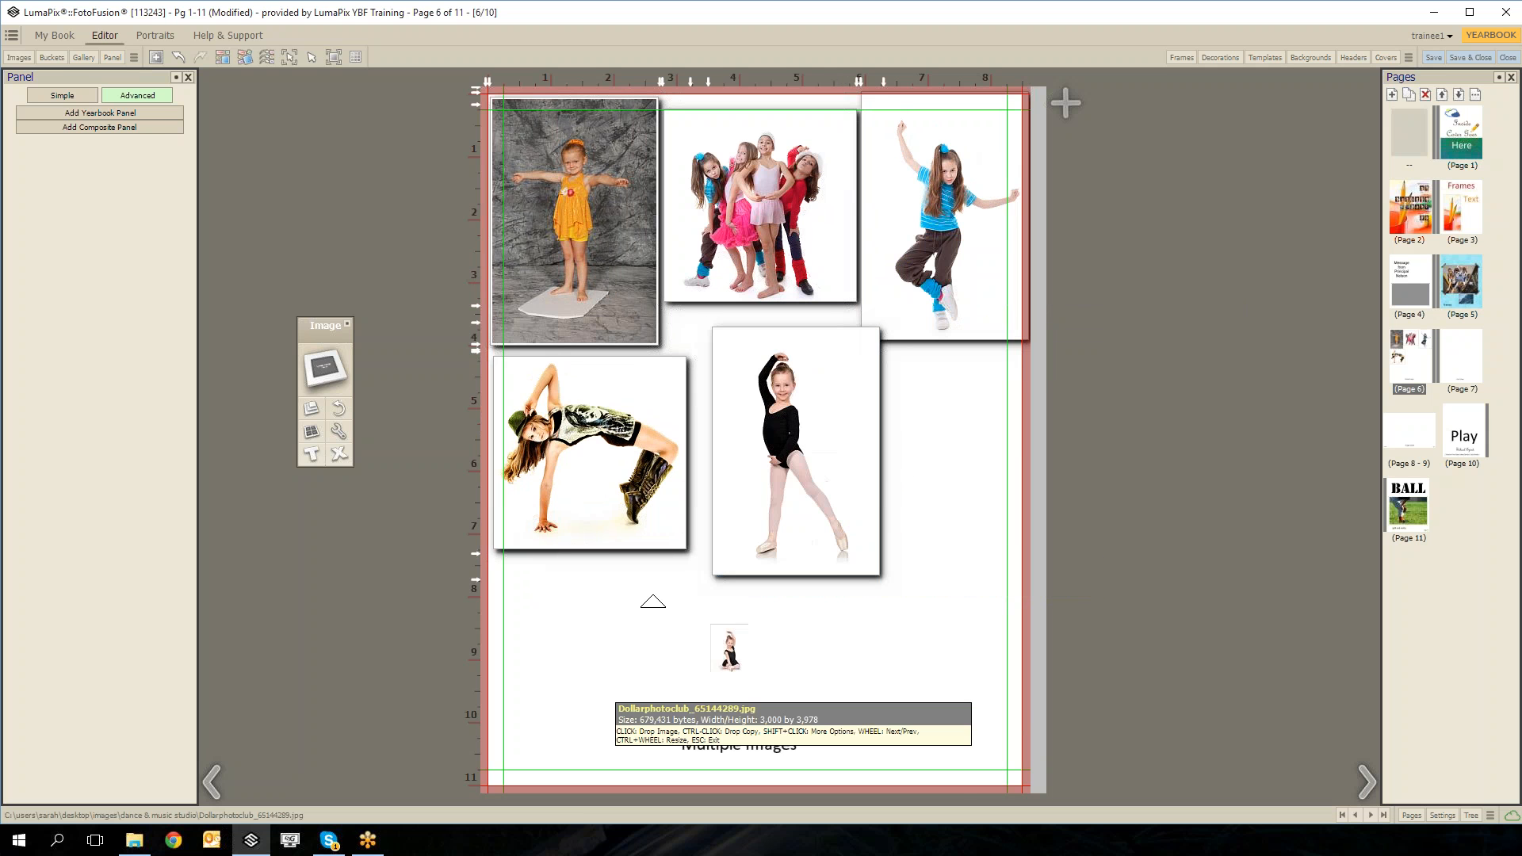
left_click(593, 684)
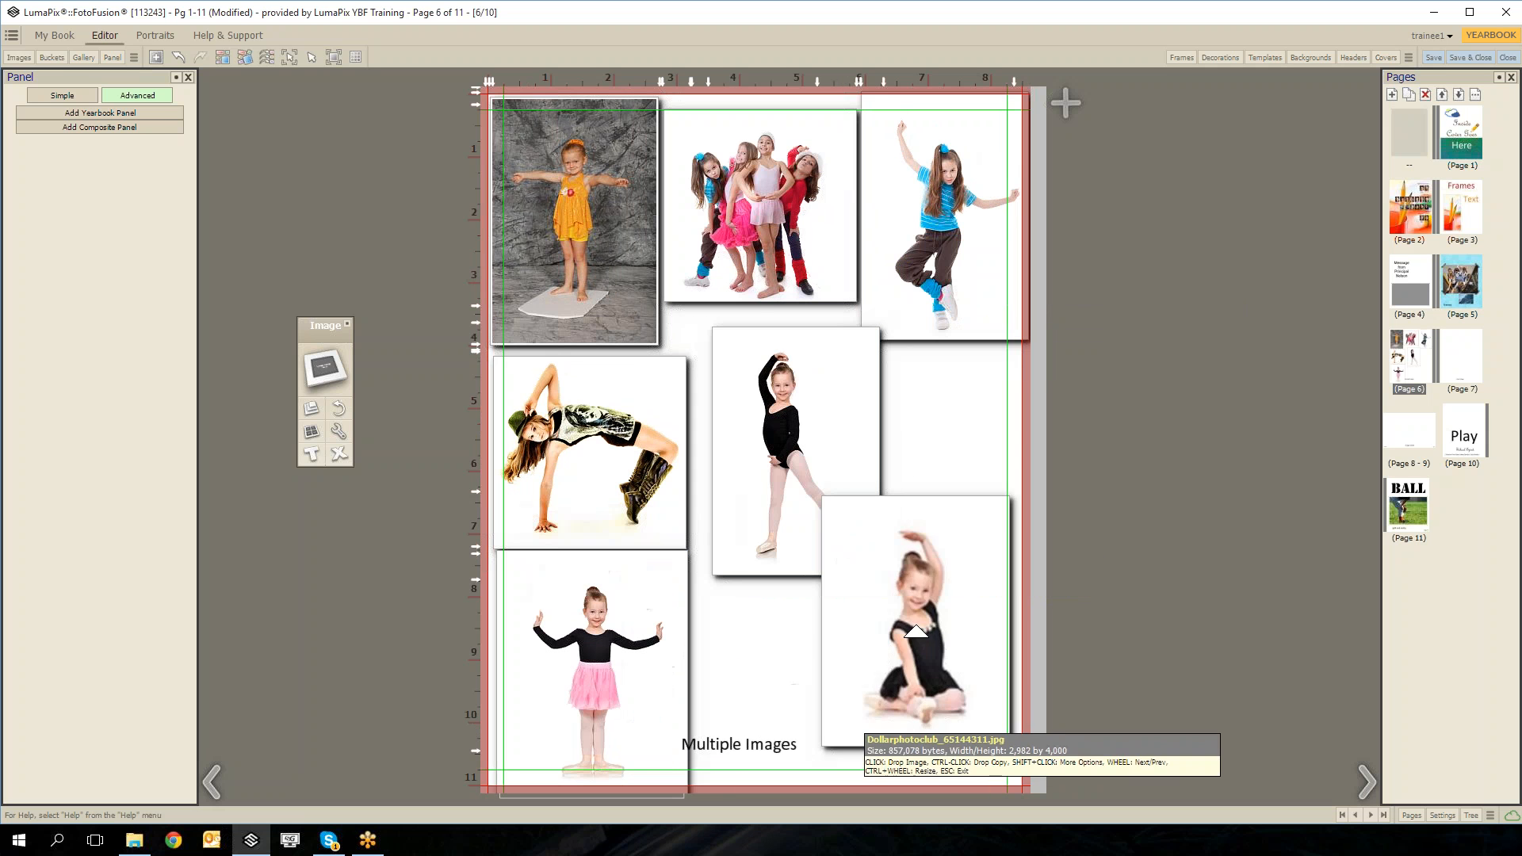
left_click(916, 621)
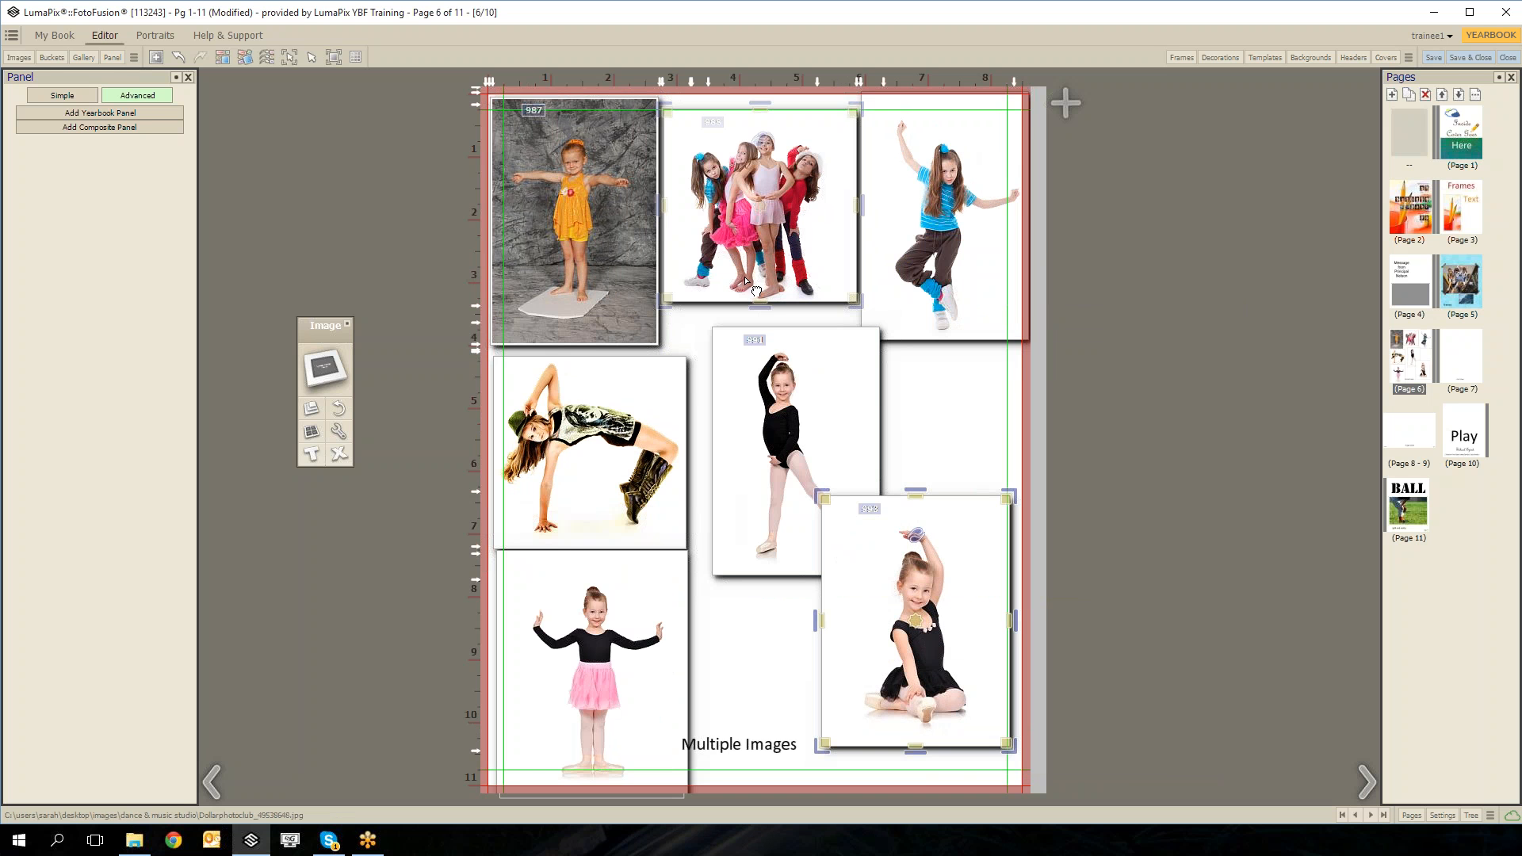
Select all seven dance photos on page 6 together by enclosing them in one selection.
left_click(641, 168)
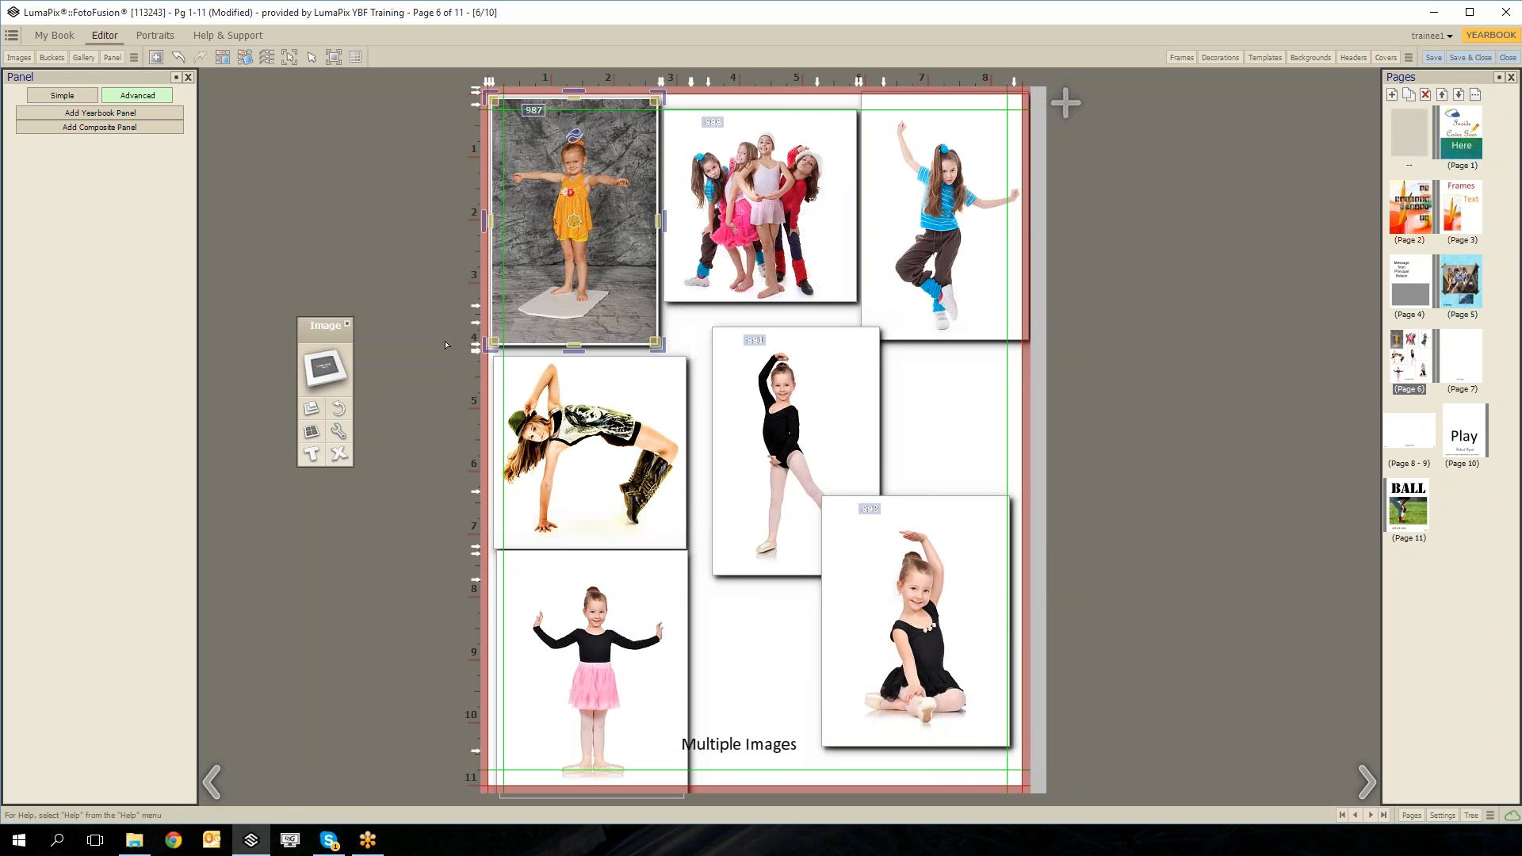
left_click(986, 455)
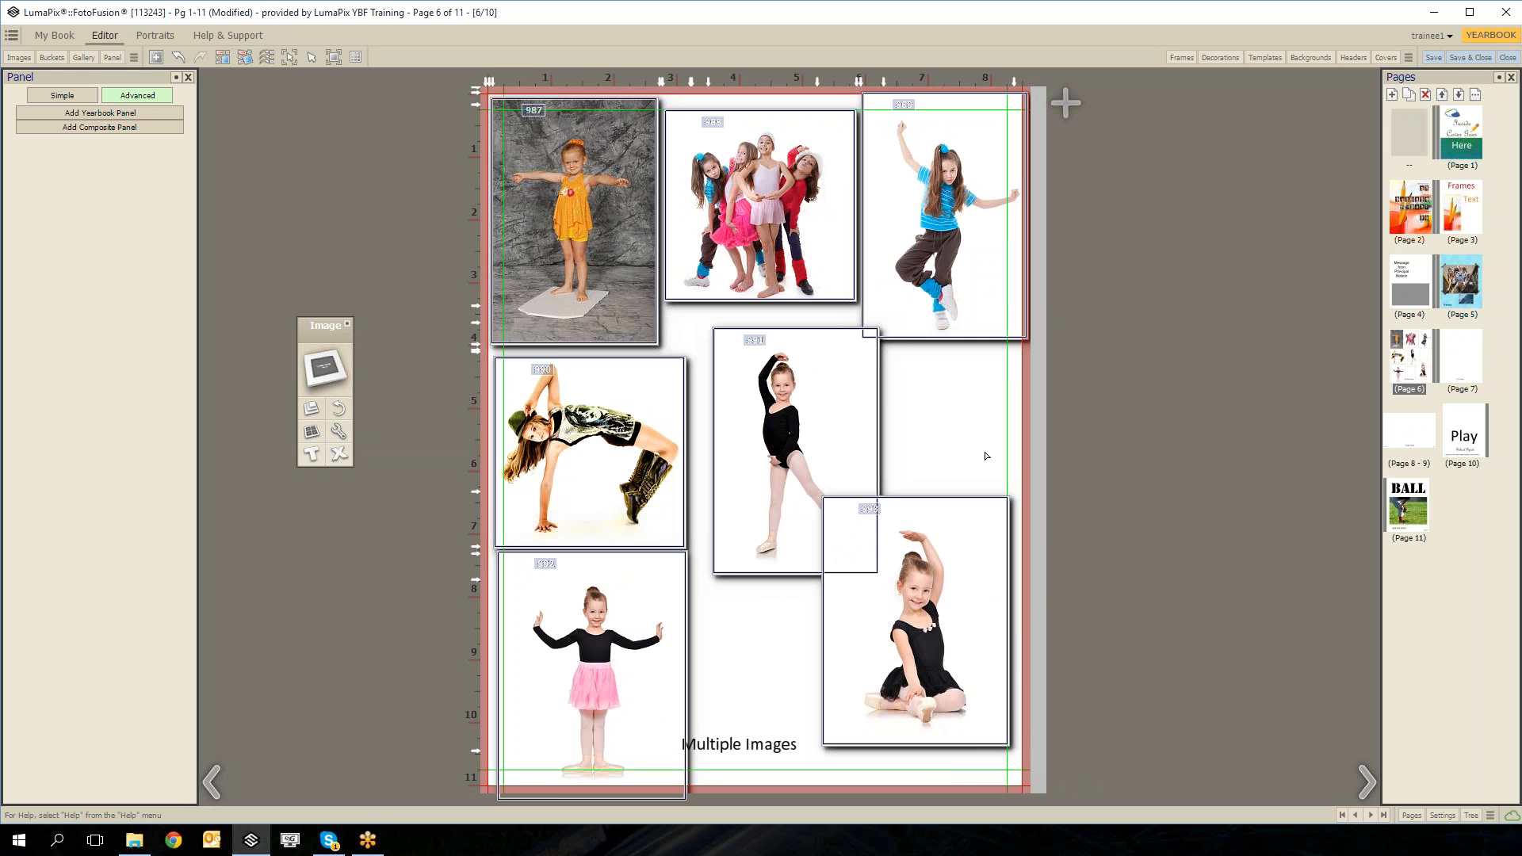
left_click_drag(1154, 215, 527, 711)
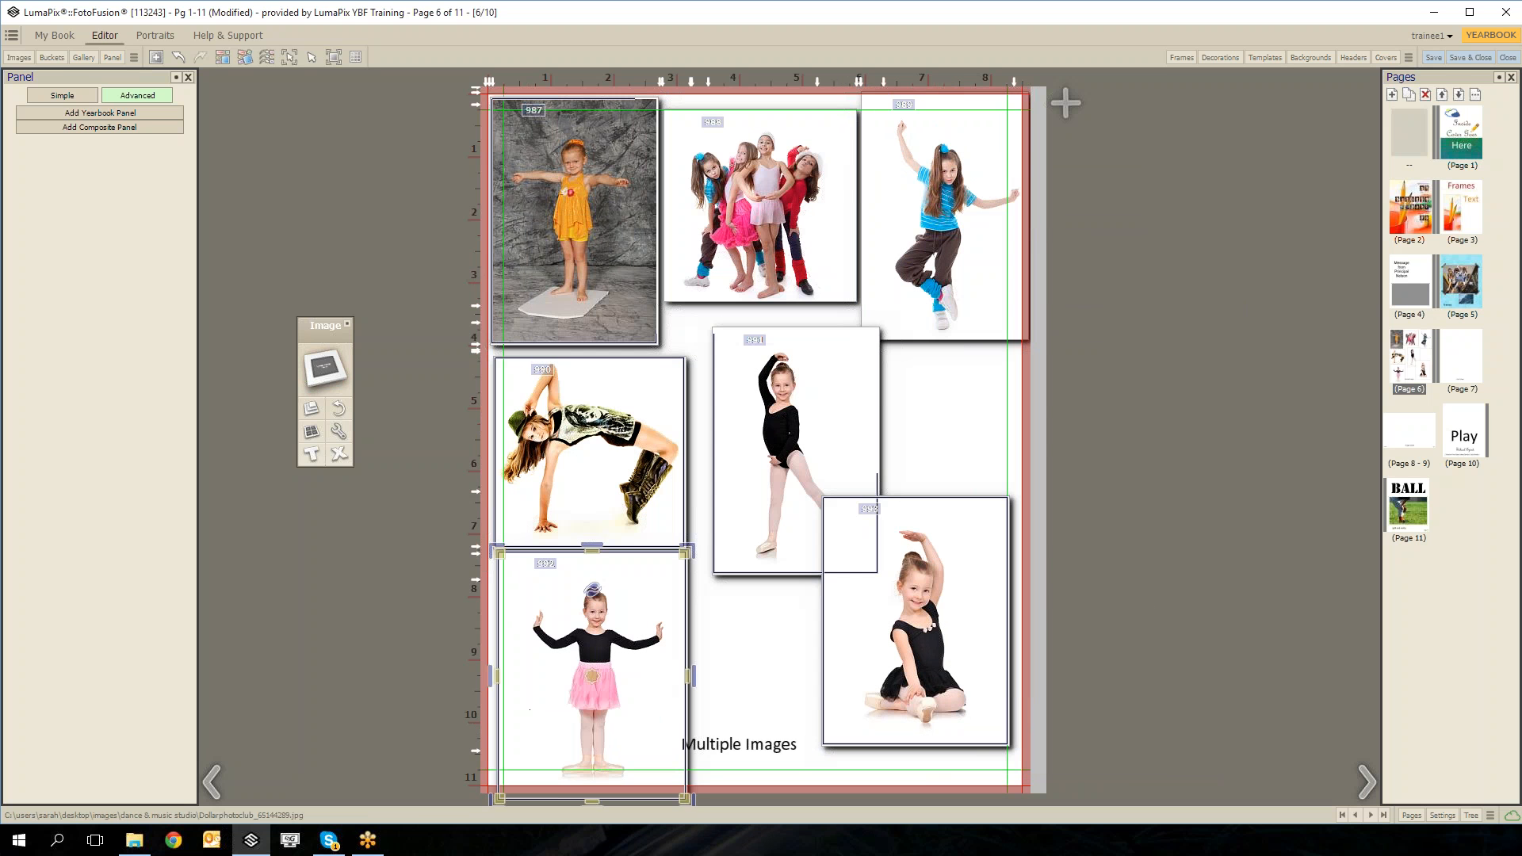
Colour the border of the orange-outfit girl's photo magenta.
left_click(324, 366)
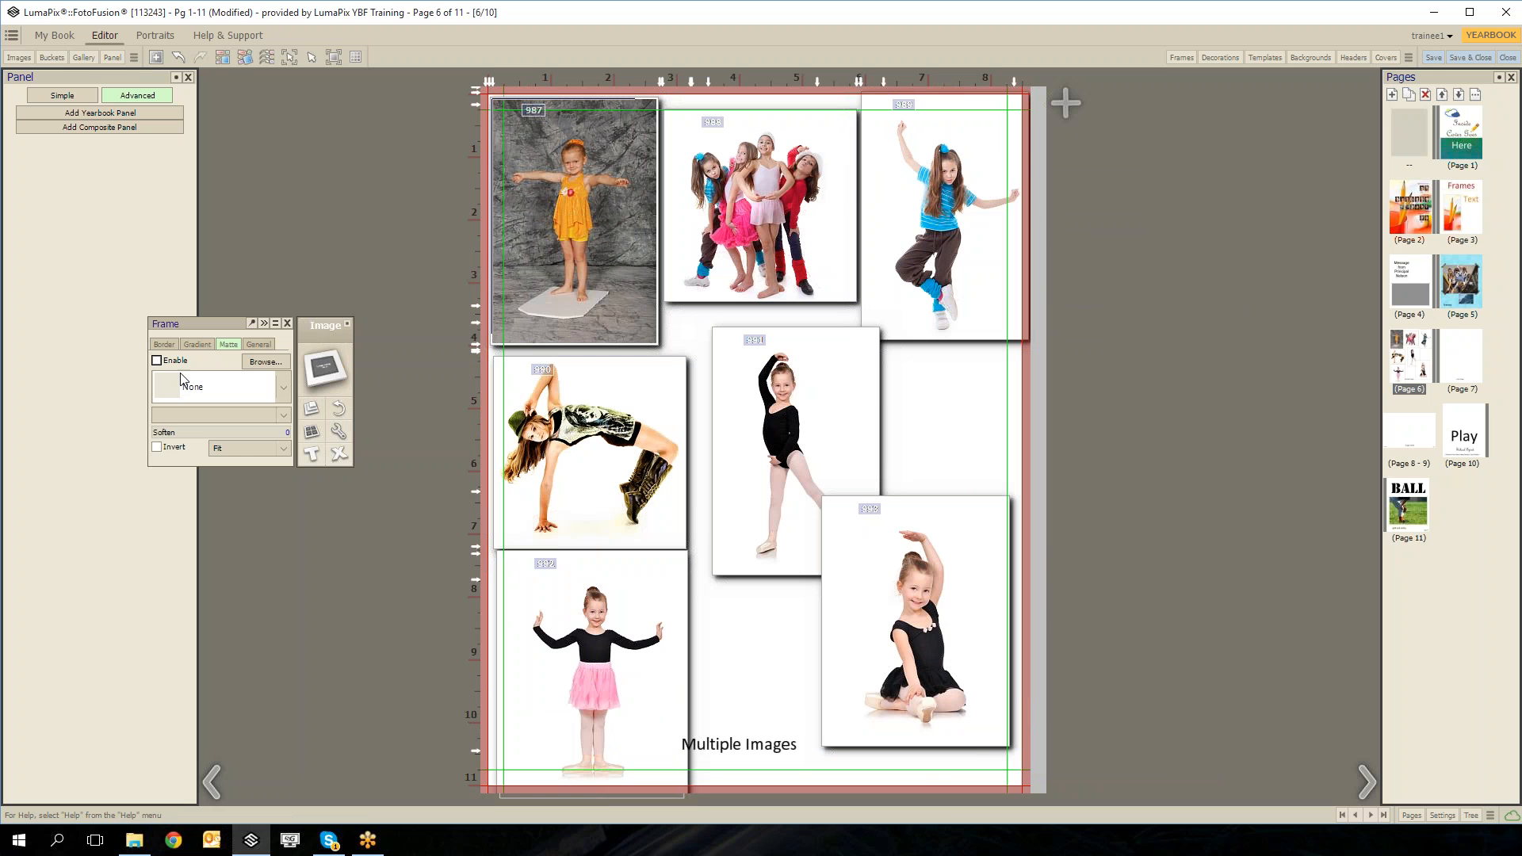
left_click(164, 345)
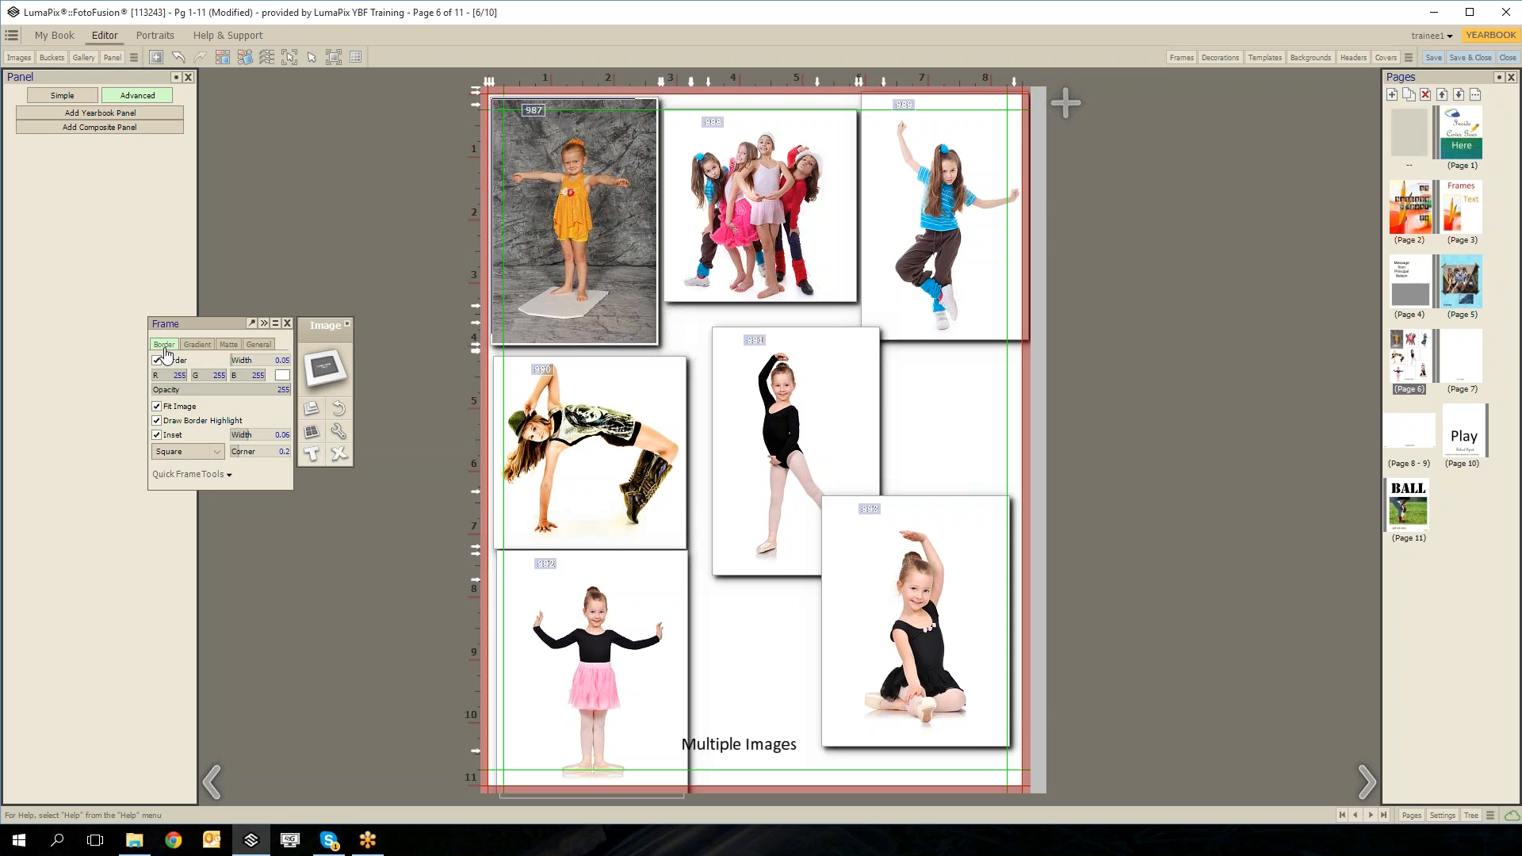
left_click(283, 376)
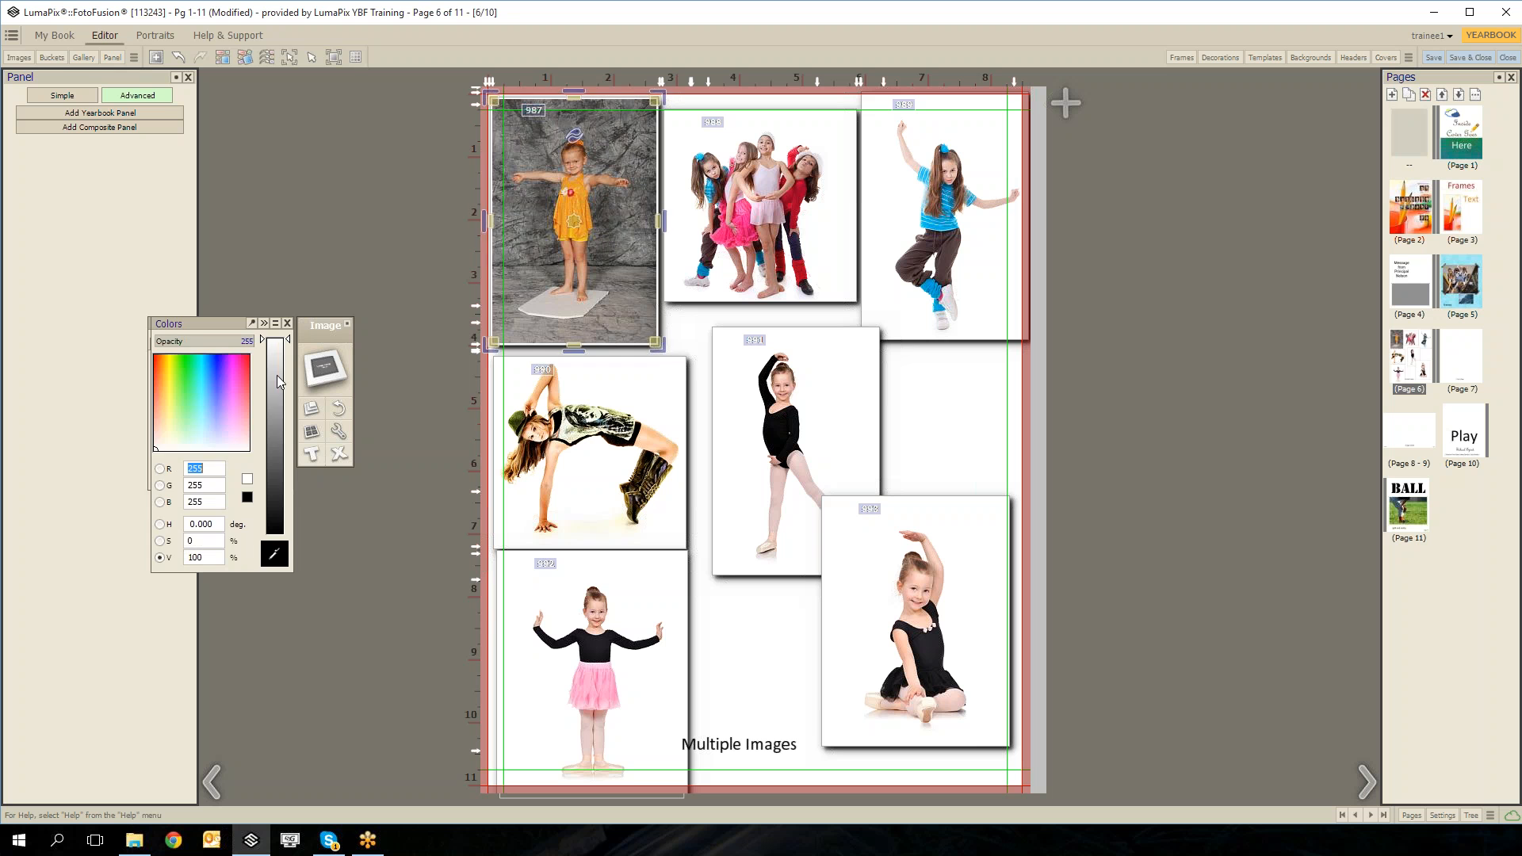
left_click(234, 373)
left_click(407, 438)
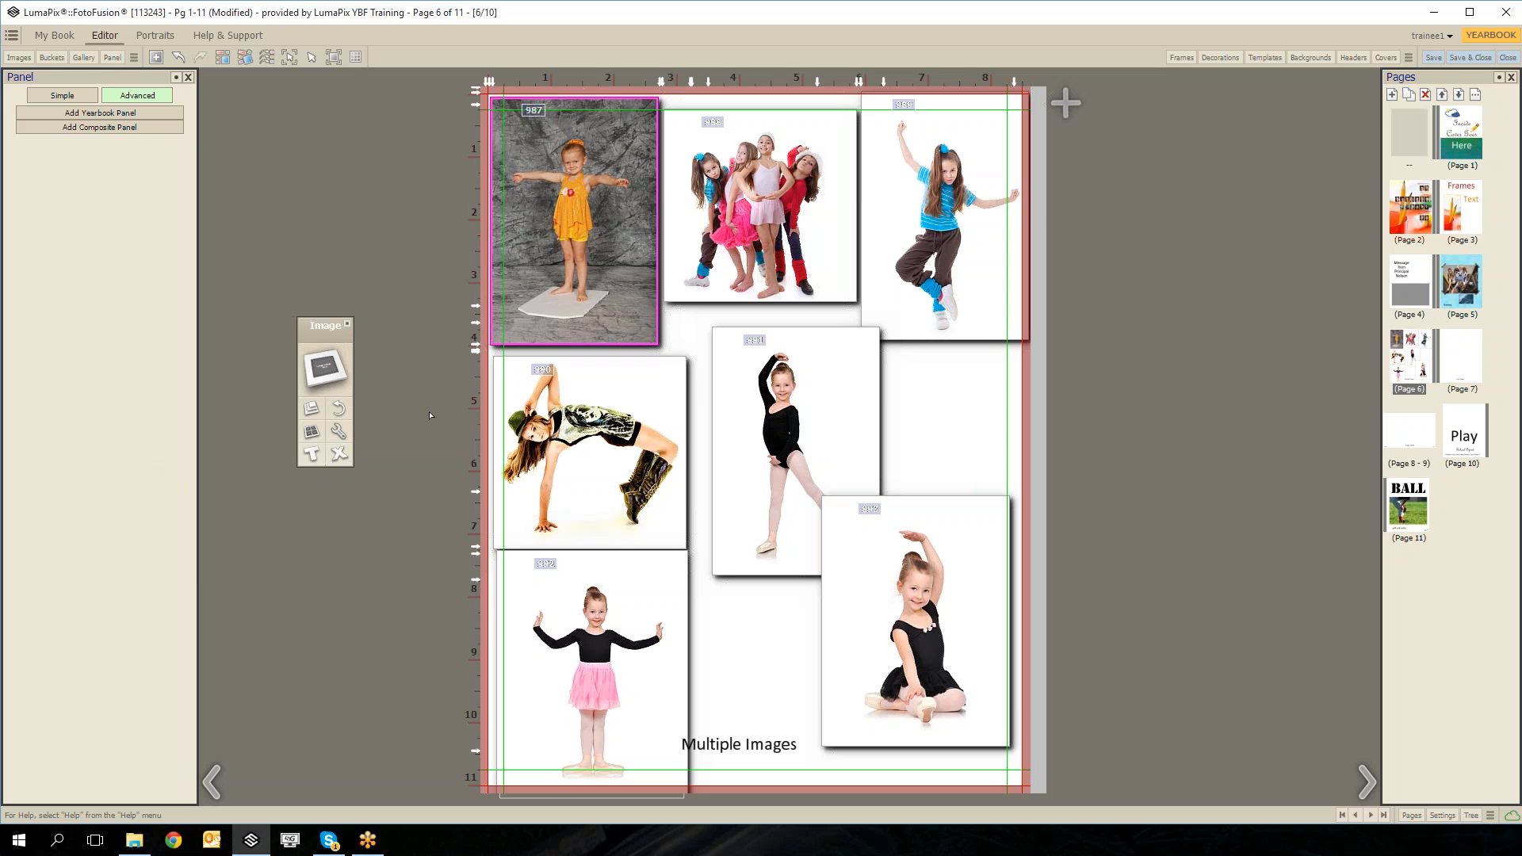
Set the border colour of all seven dance photos to magenta, RGB 255, 63, 236.
left_click(452, 400)
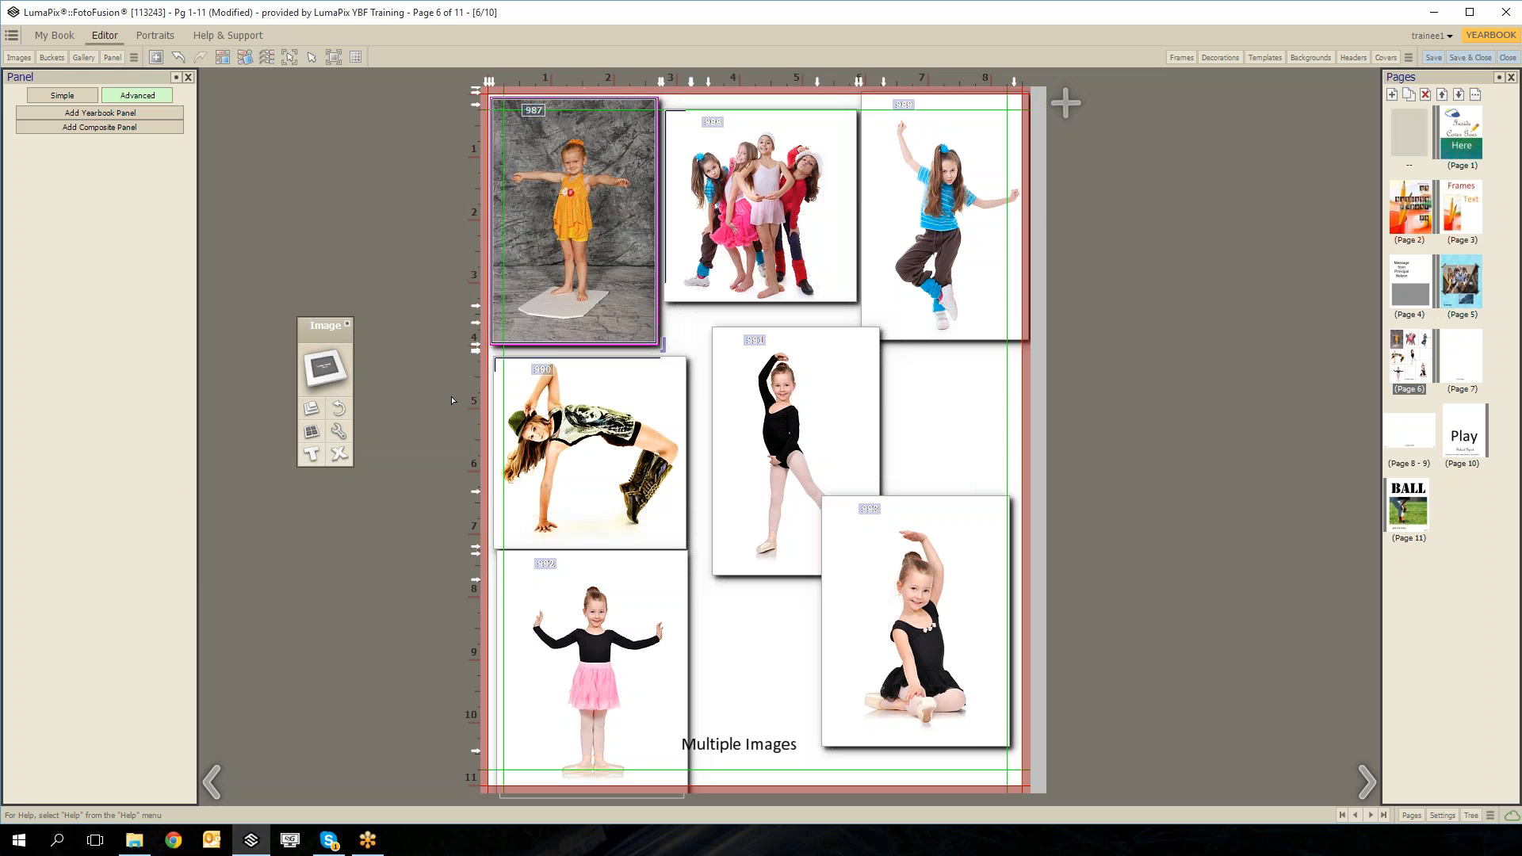
left_click(320, 385)
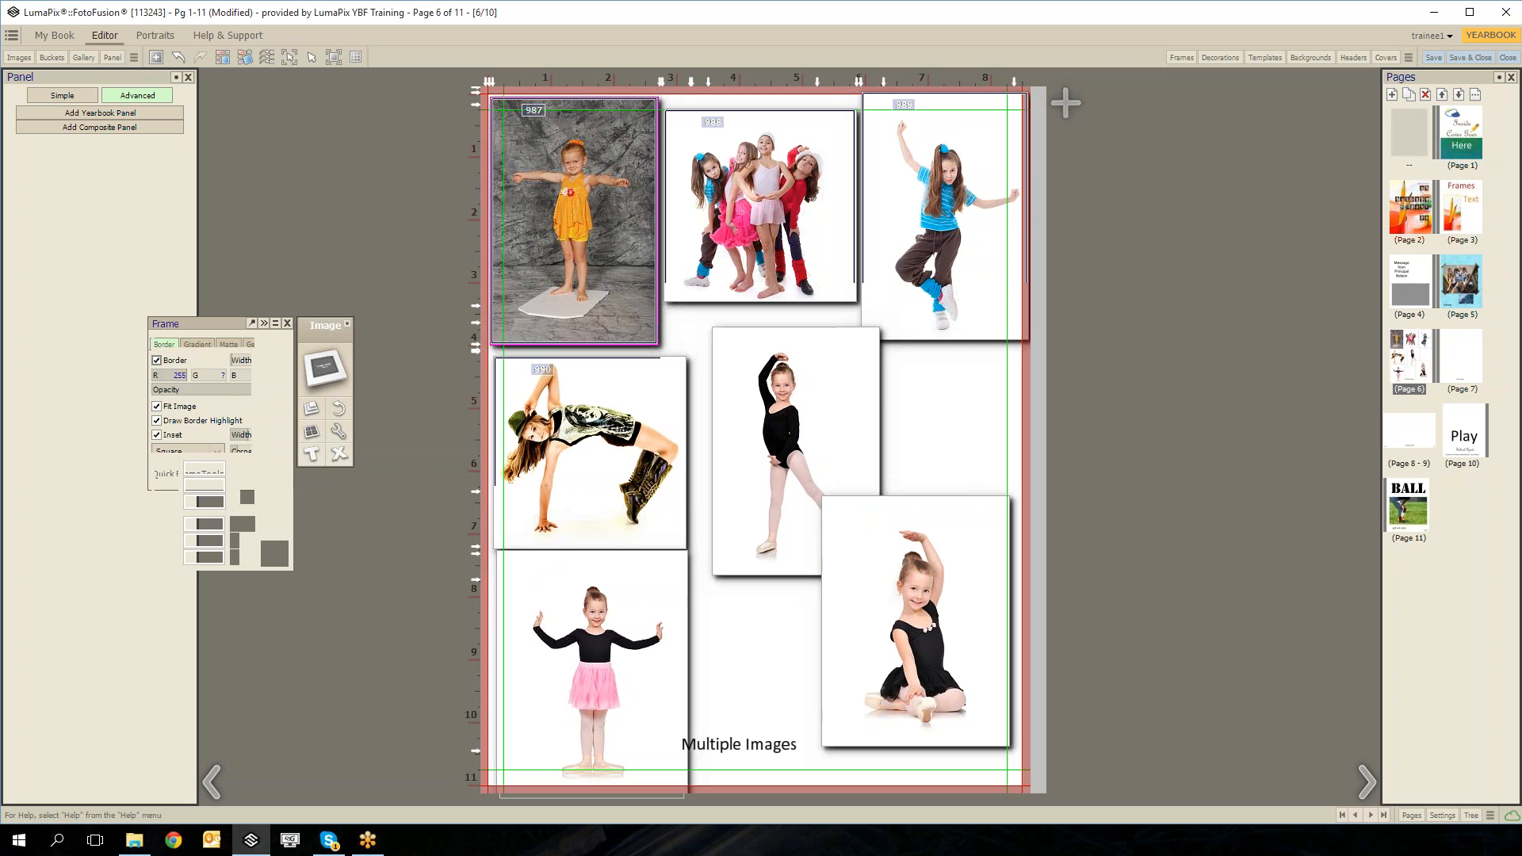
left_click(280, 378)
left_click(235, 378)
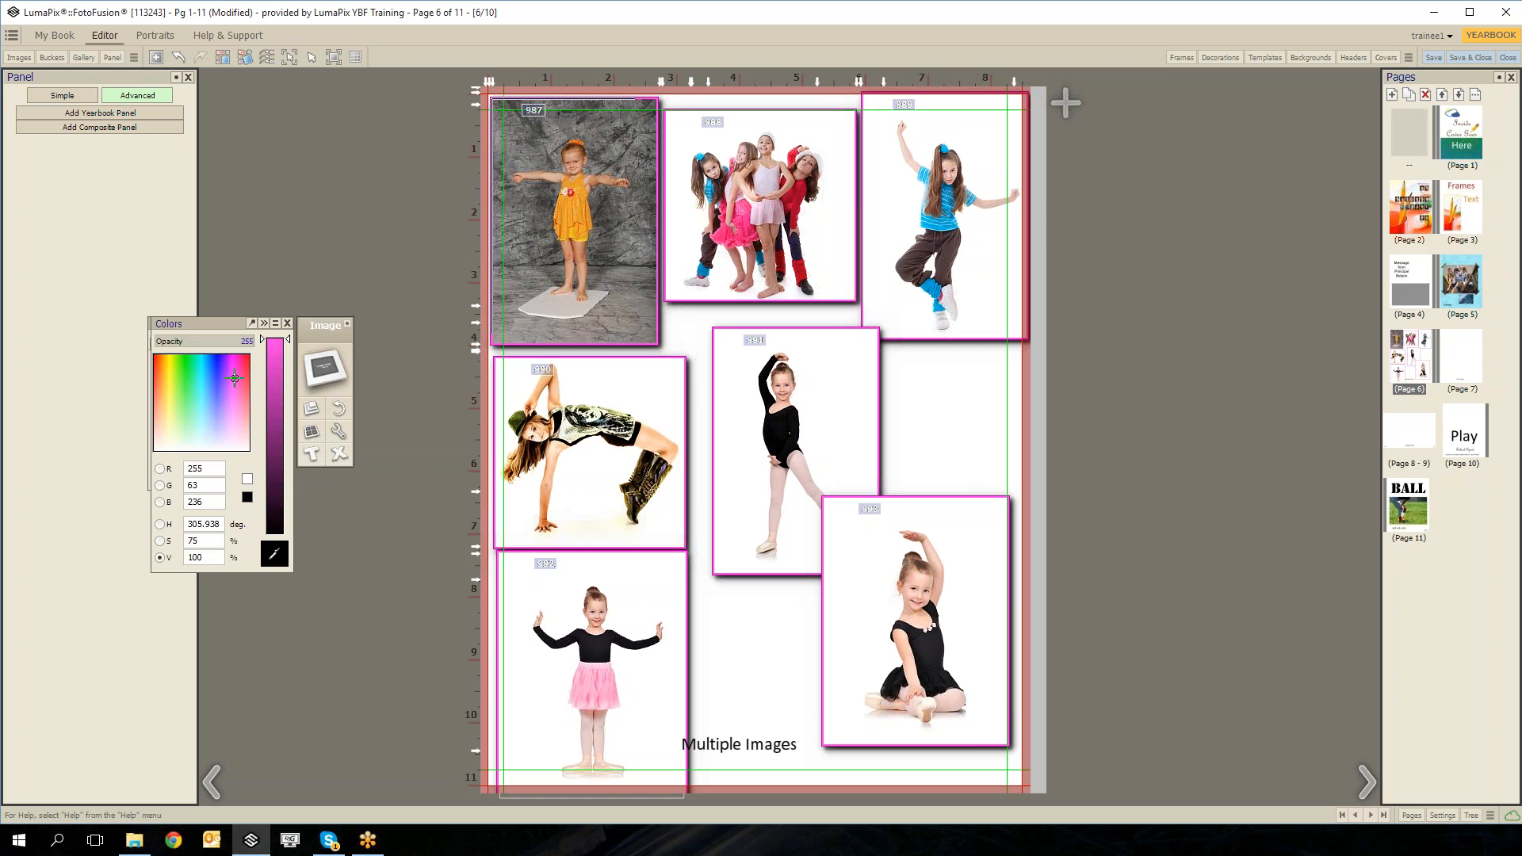
Widen the border of only the orange-outfit girl's photo.
left_click(287, 324)
left_click(261, 360)
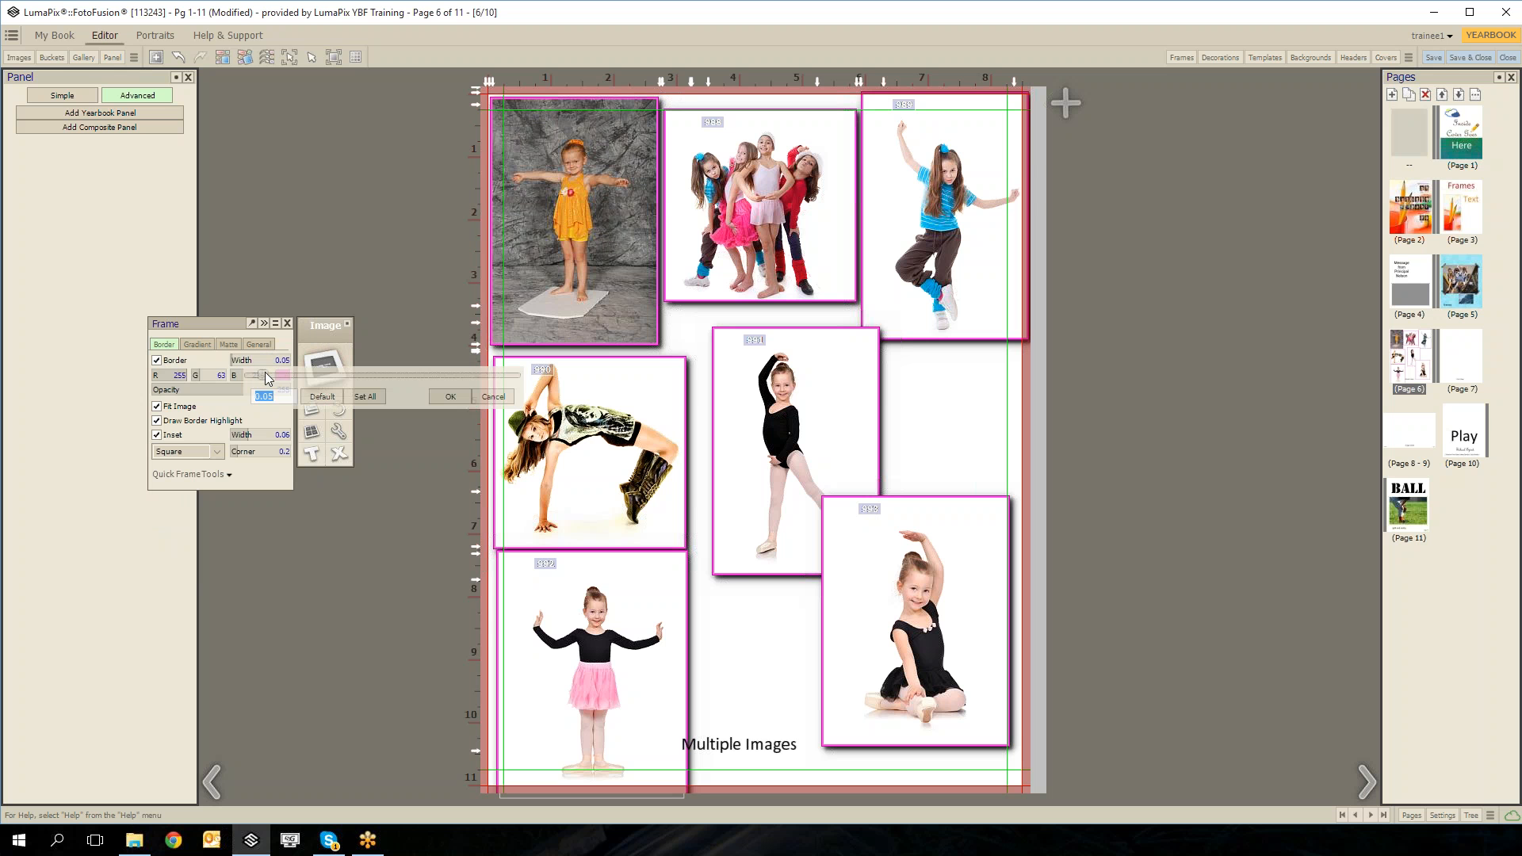
left_click_drag(265, 379, 279, 377)
left_click(287, 324)
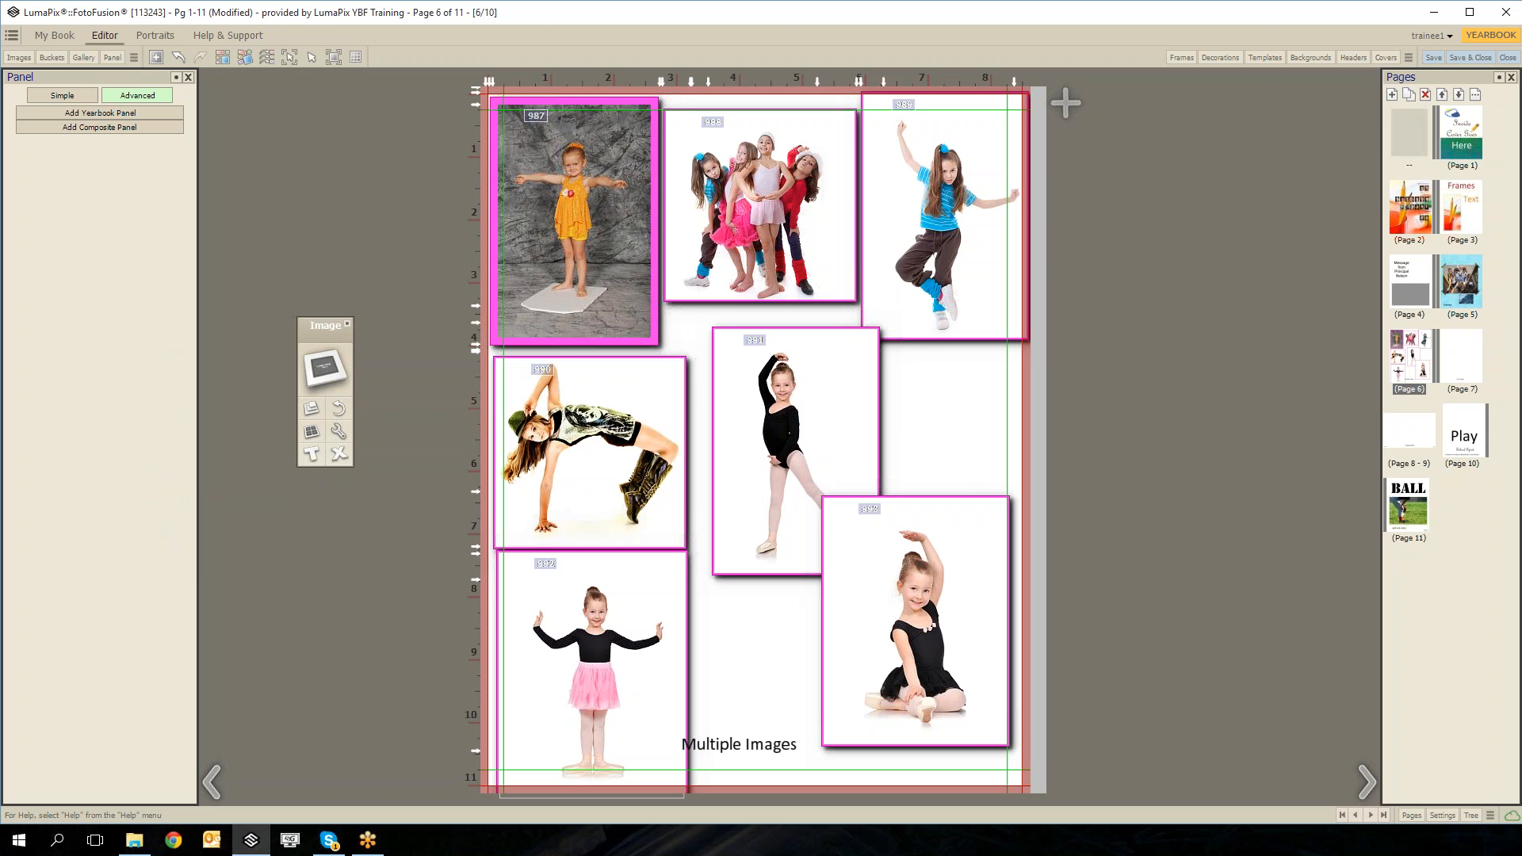
Set the border width of all seven dance photos on page 6 to 0.139.
left_click(325, 367)
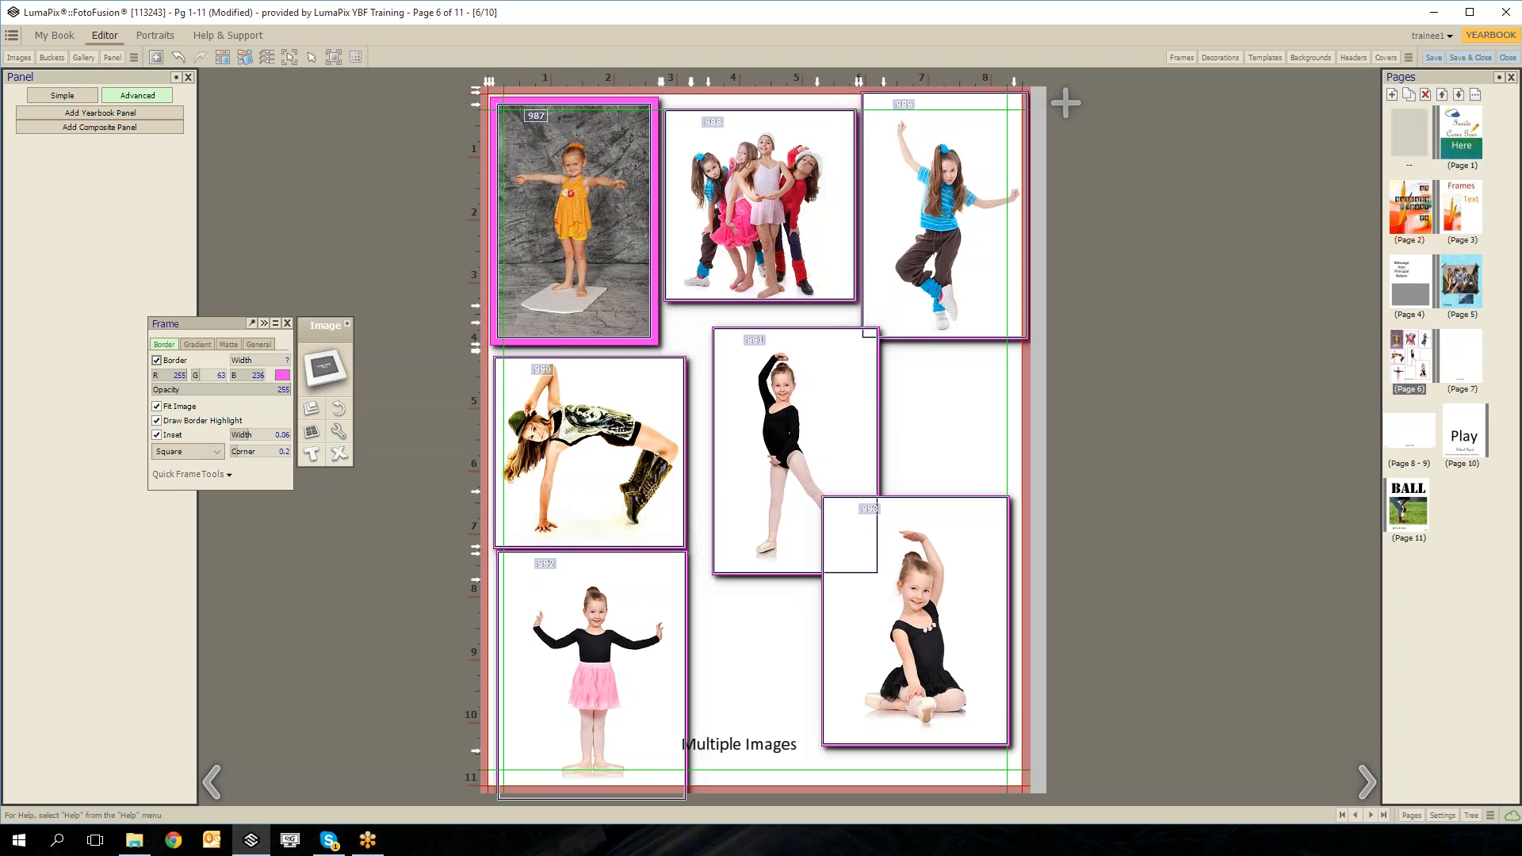
left_click(281, 360)
left_click_drag(278, 376, 302, 374)
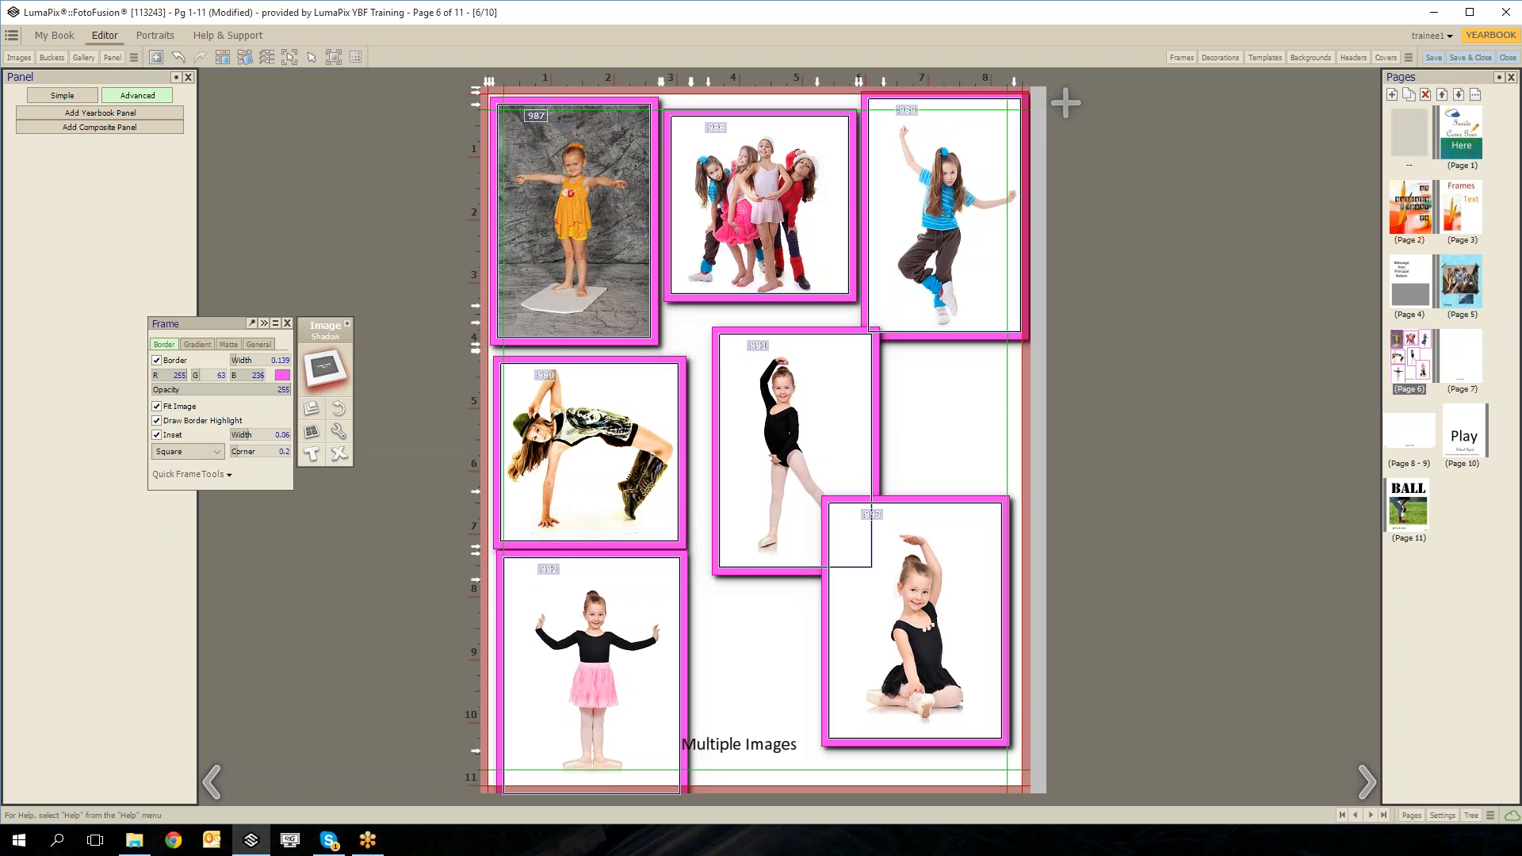
Go to page 7 and draw an Auto-Collage Frame across the upper half, nearly the full width between the margins.
left_click(1480, 357)
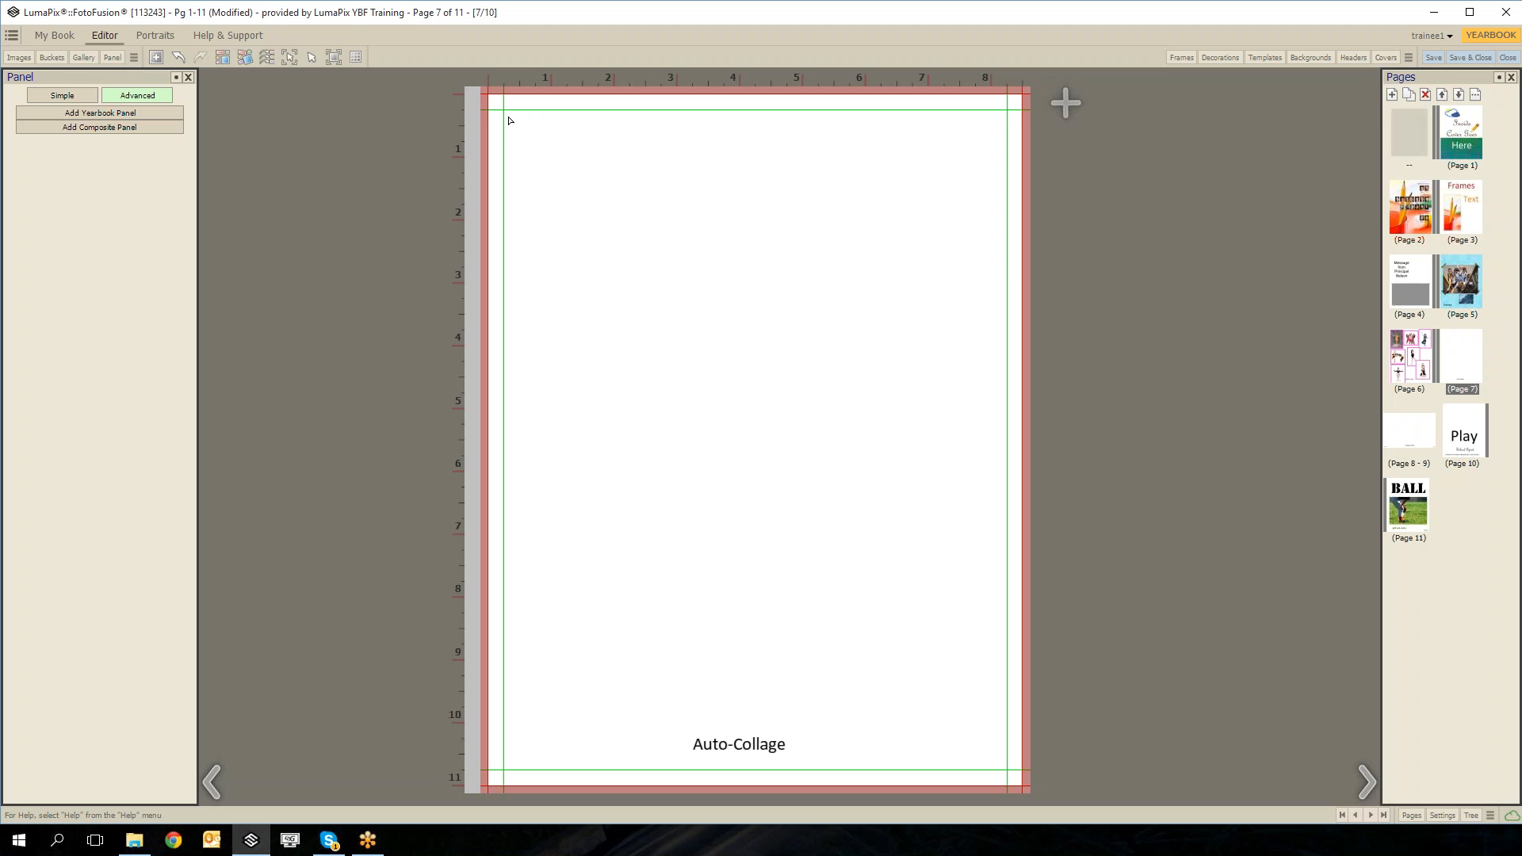
left_click_drag(510, 120, 993, 443)
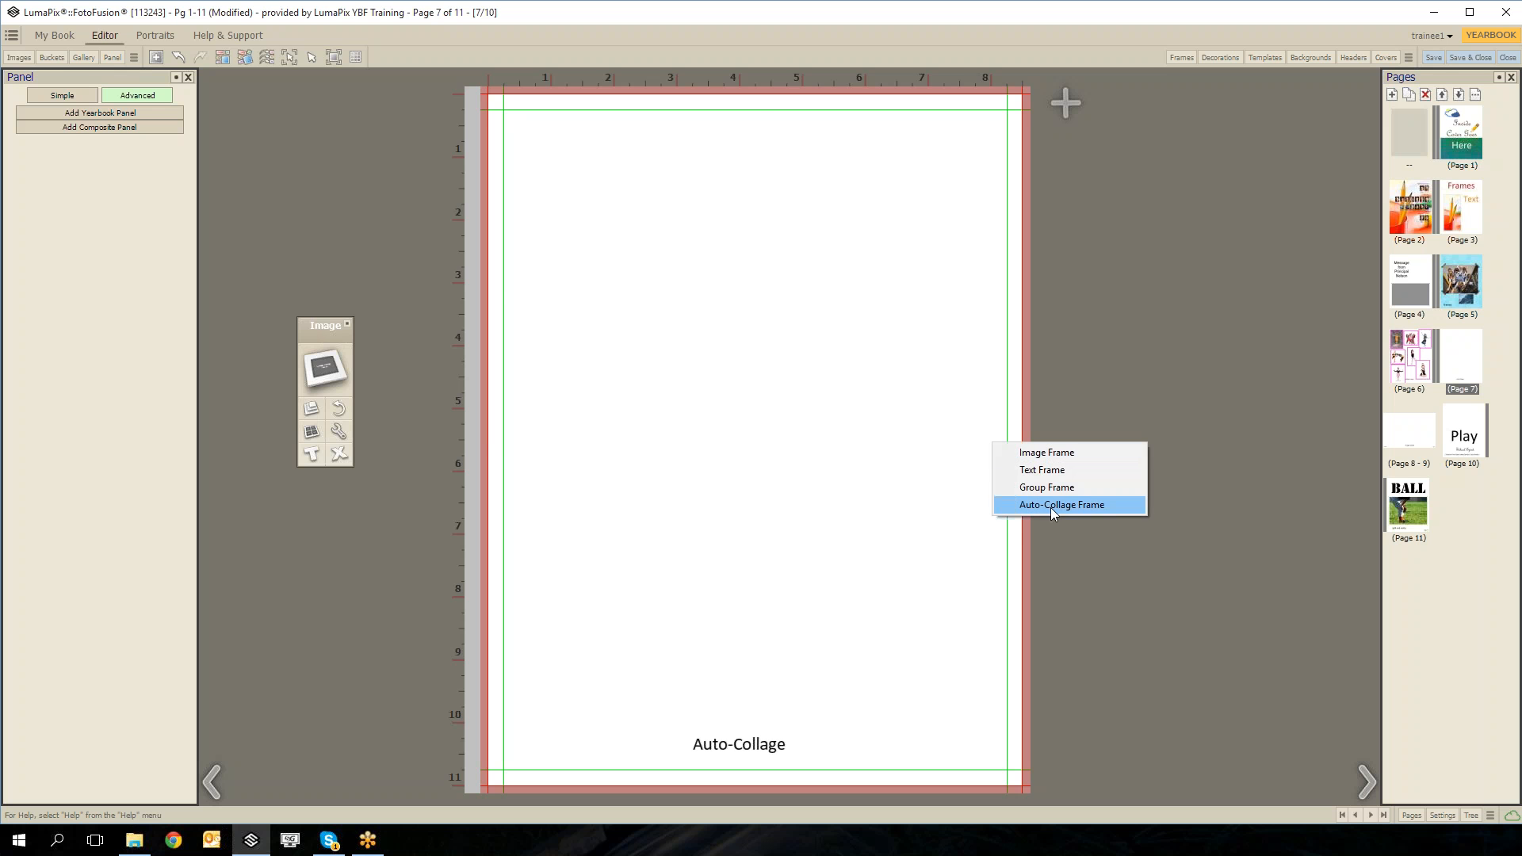
left_click(1054, 507)
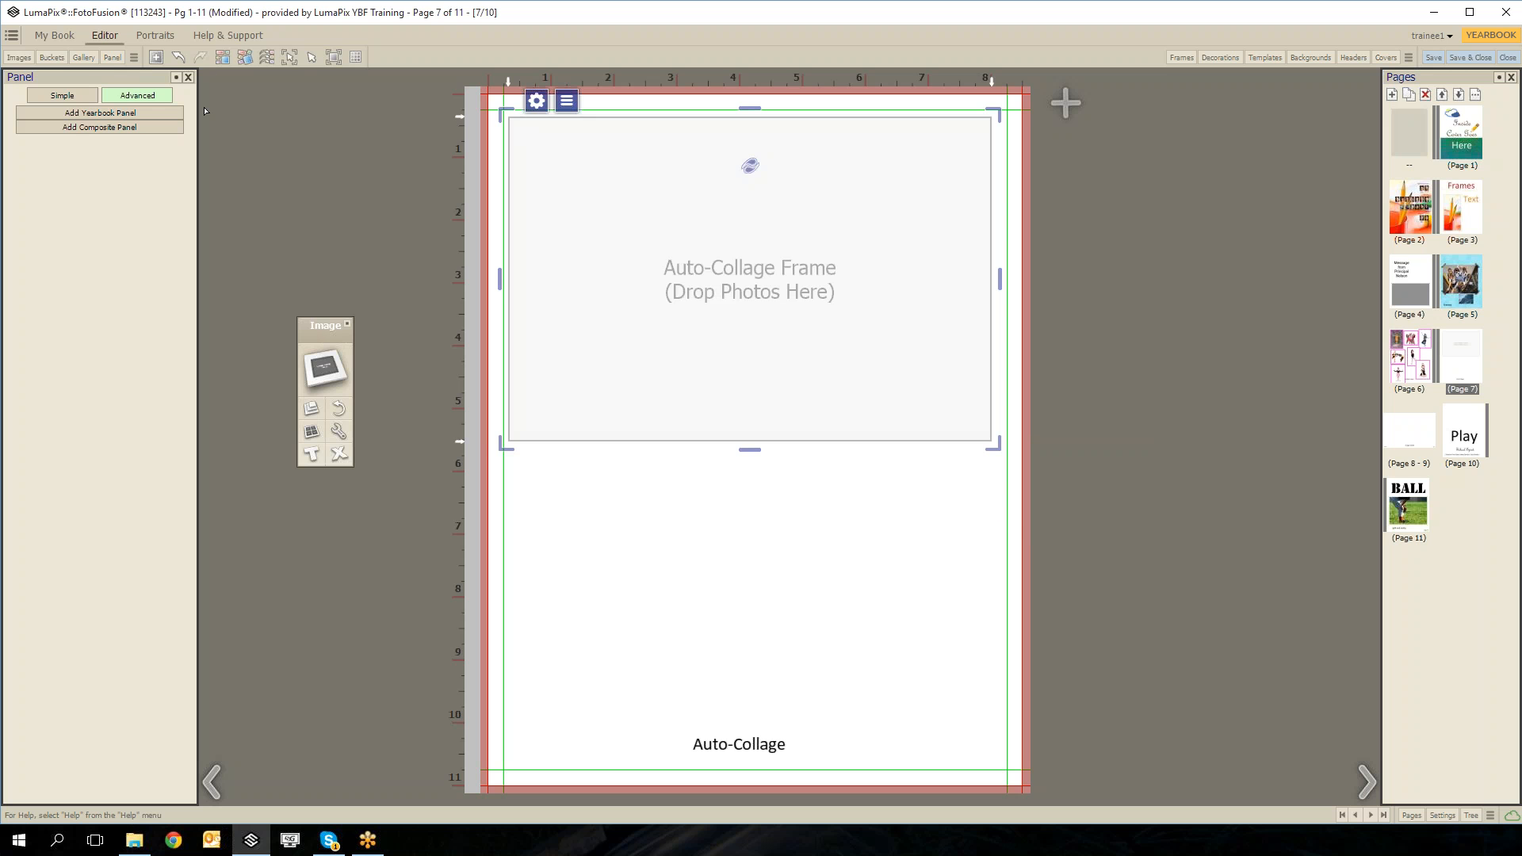
Fill the auto-collage frame with the seven selected photos from the Dance & Music Studio folder.
left_click(157, 60)
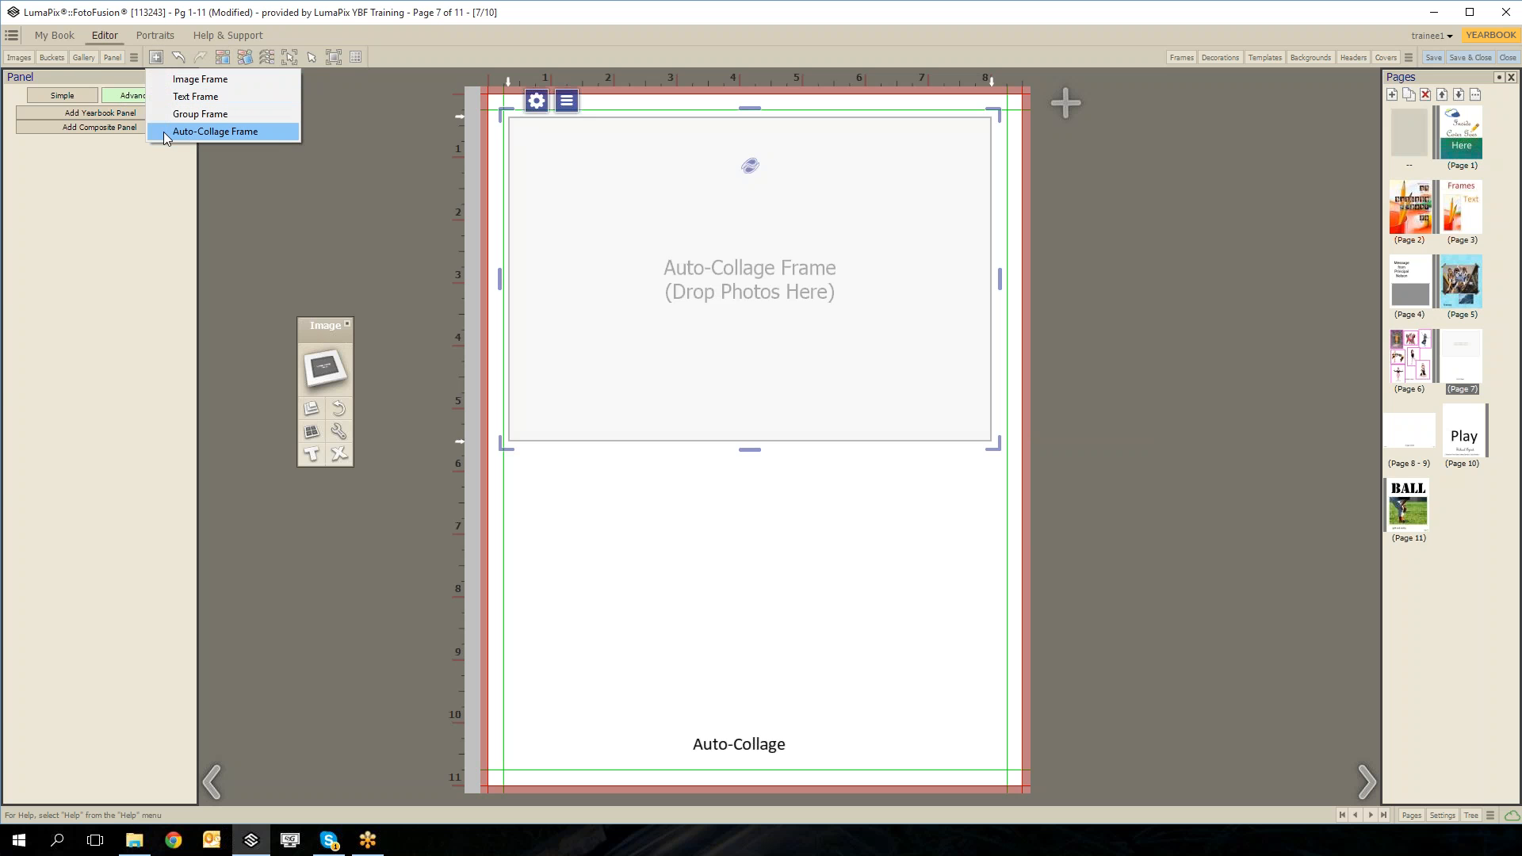
left_click(19, 58)
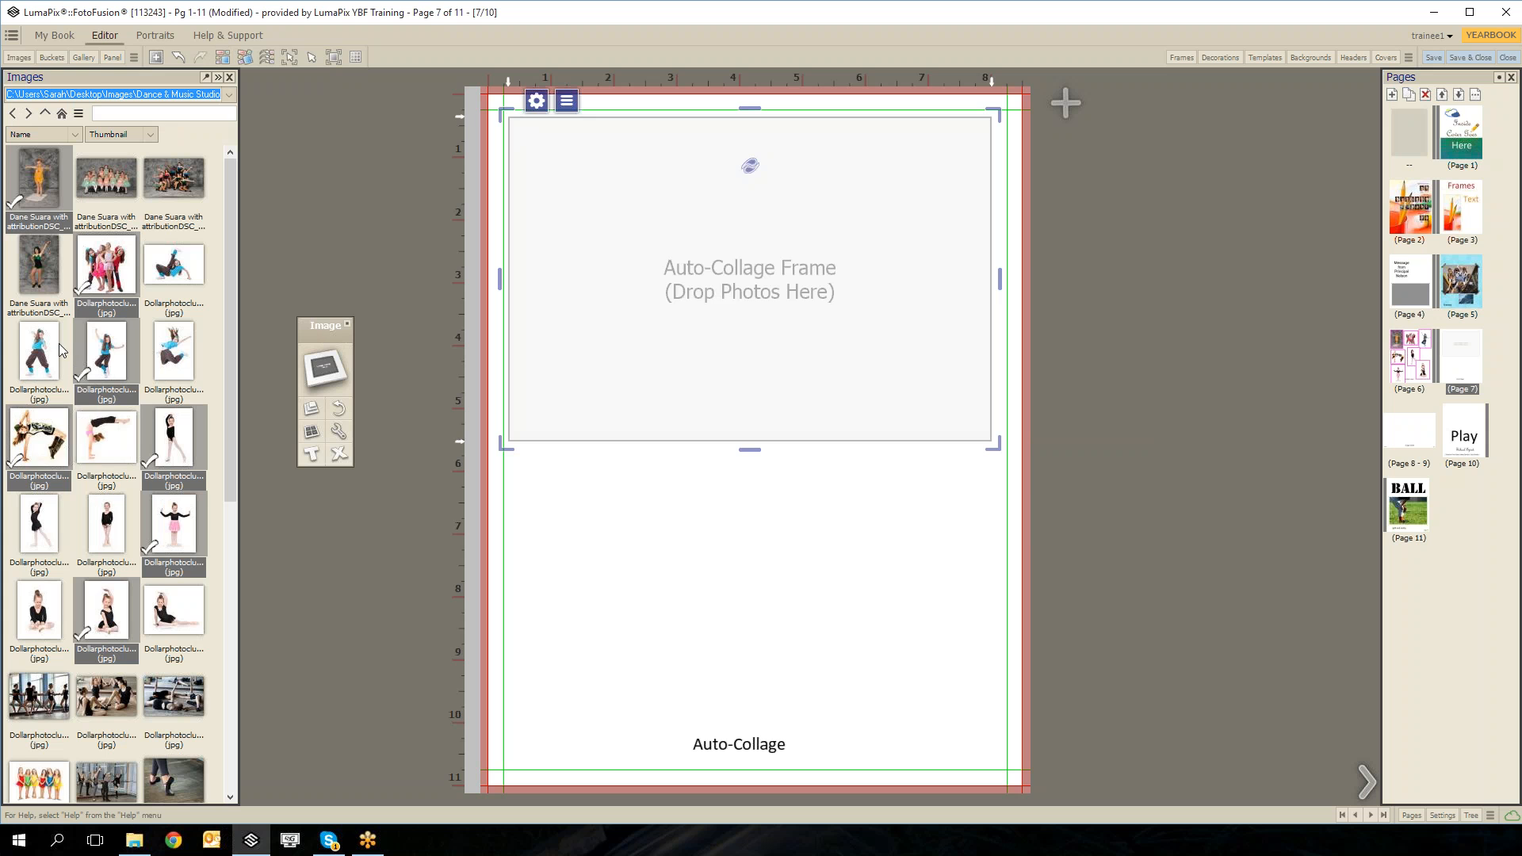
left_click_drag(100, 351, 540, 109)
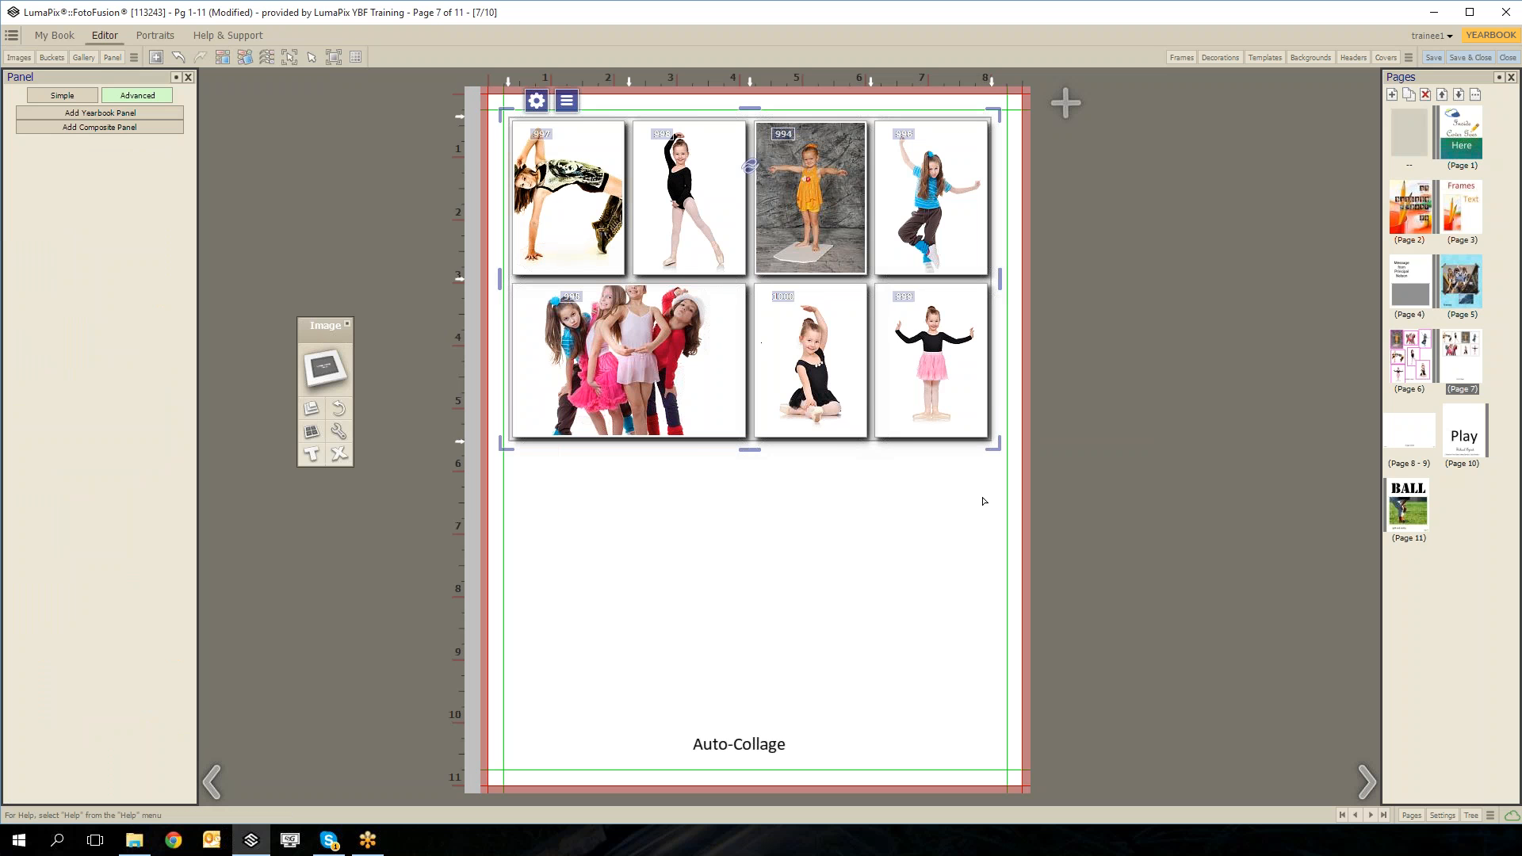
Make the collage frame slightly narrower and taller, and shuffle its photo arrangement several times.
mouse_move(997, 457)
left_mouse_down()
mouse_move(1001, 737)
mouse_move(1029, 744)
mouse_move(997, 683)
mouse_move(986, 460)
left_mouse_up()
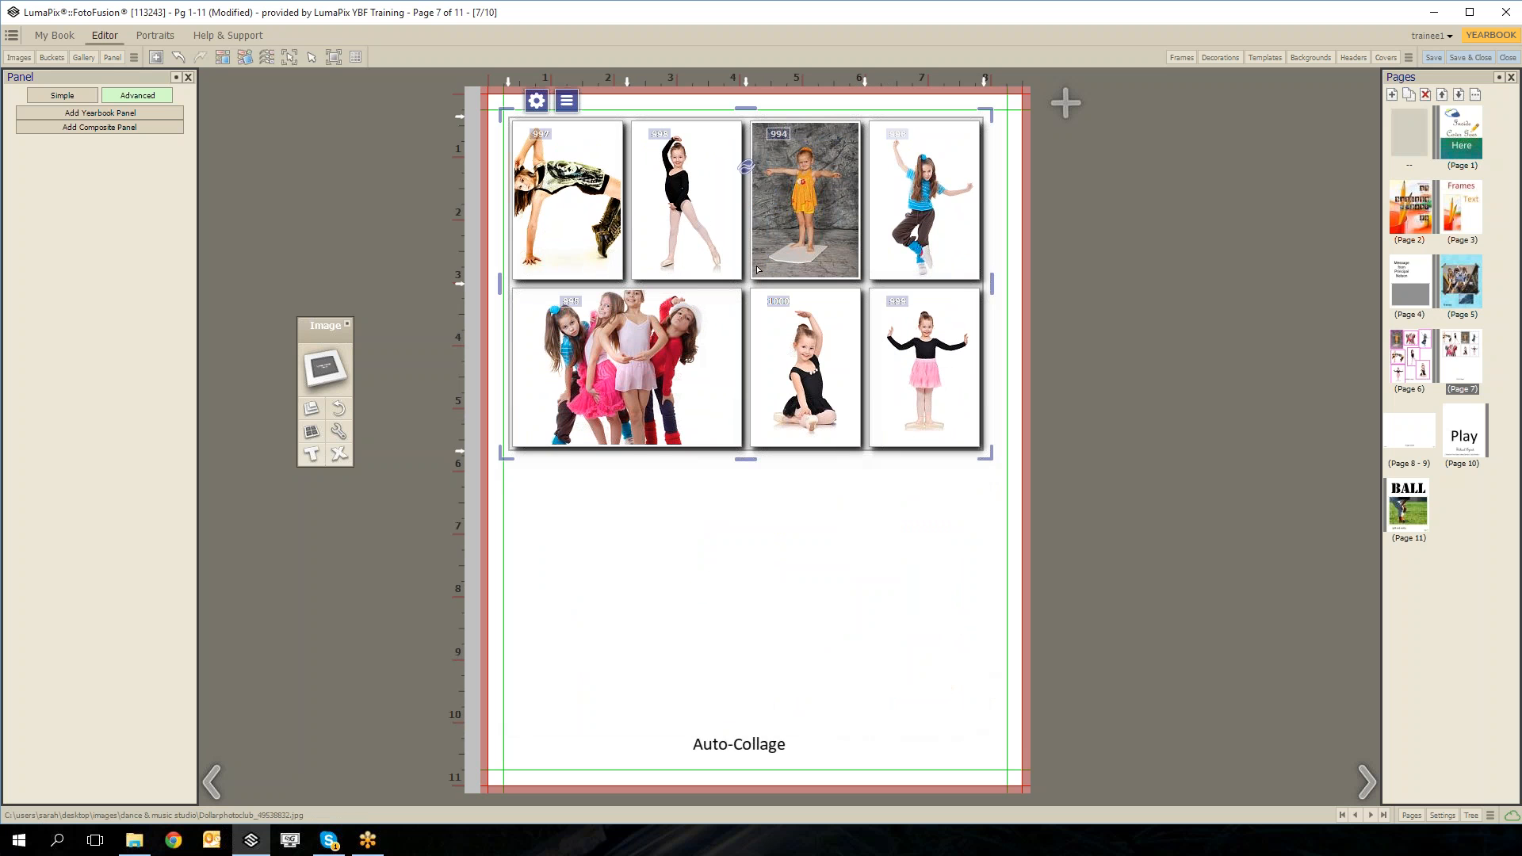
left_click(223, 58)
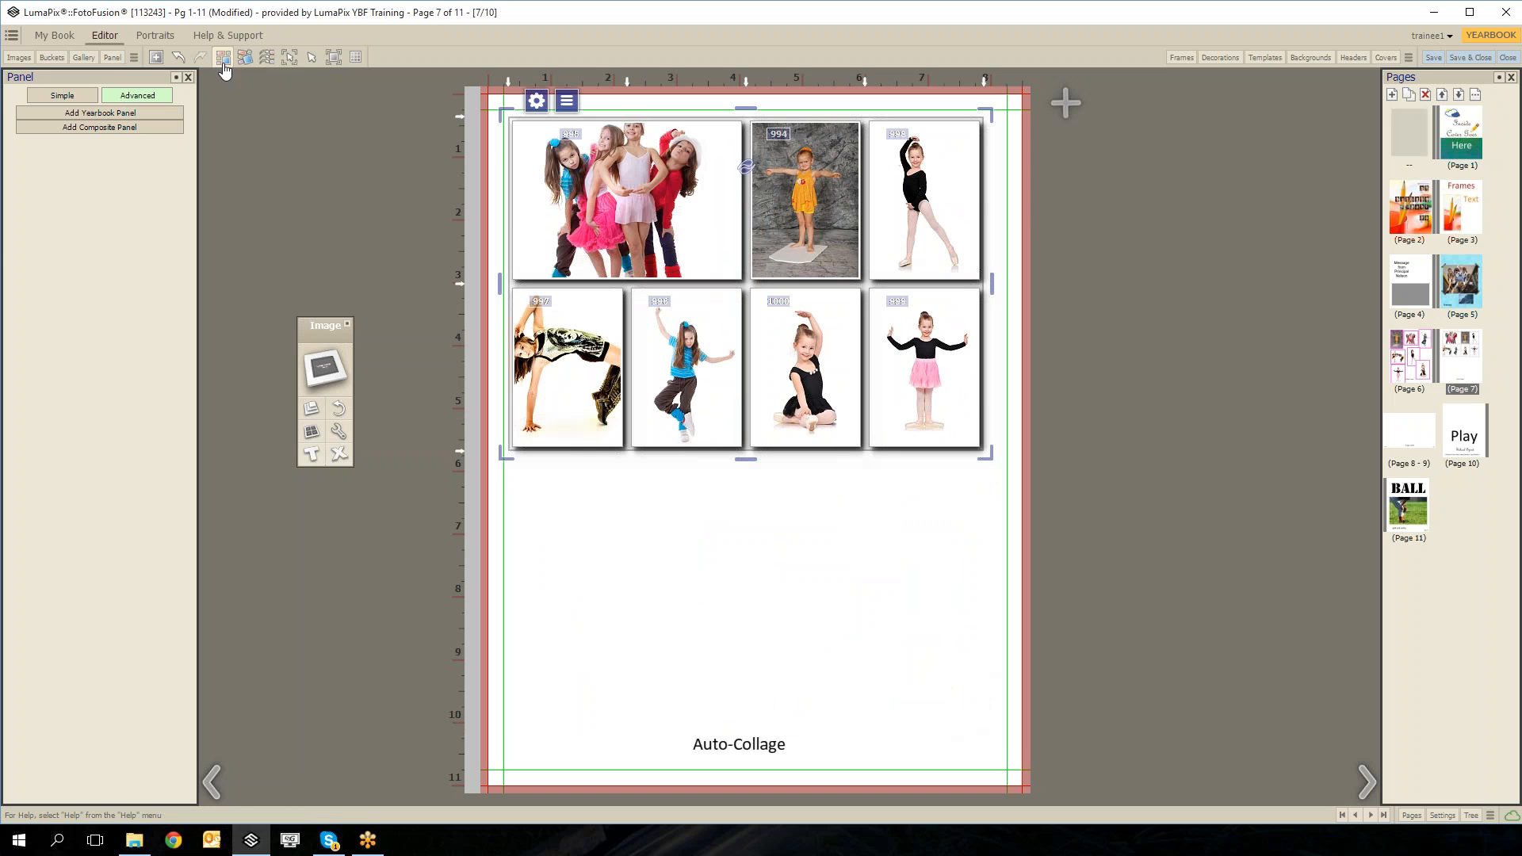
left_click(224, 65)
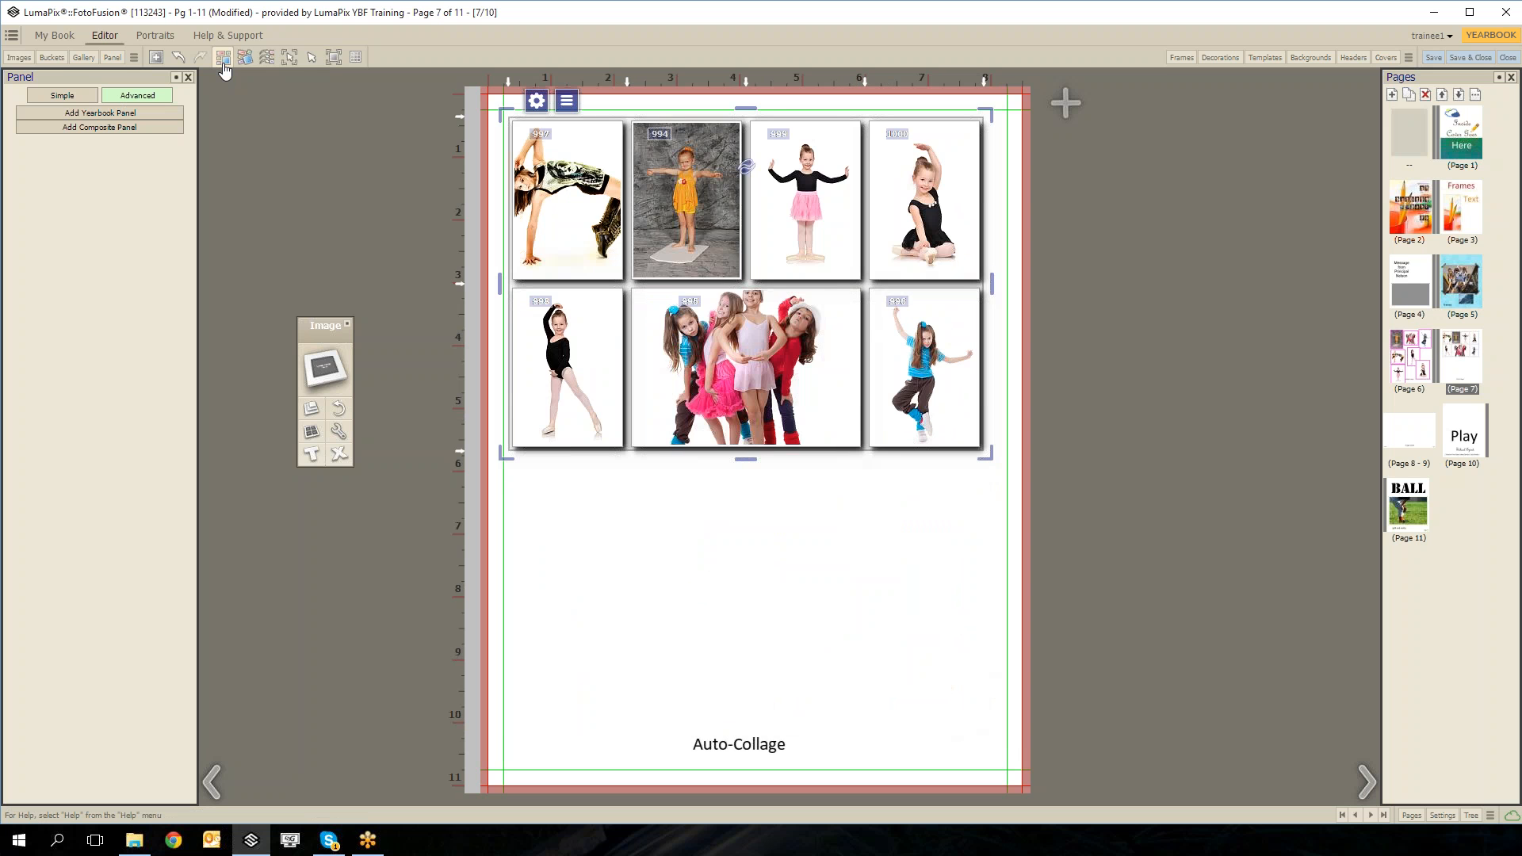
left_click(224, 65)
left_click(224, 65)
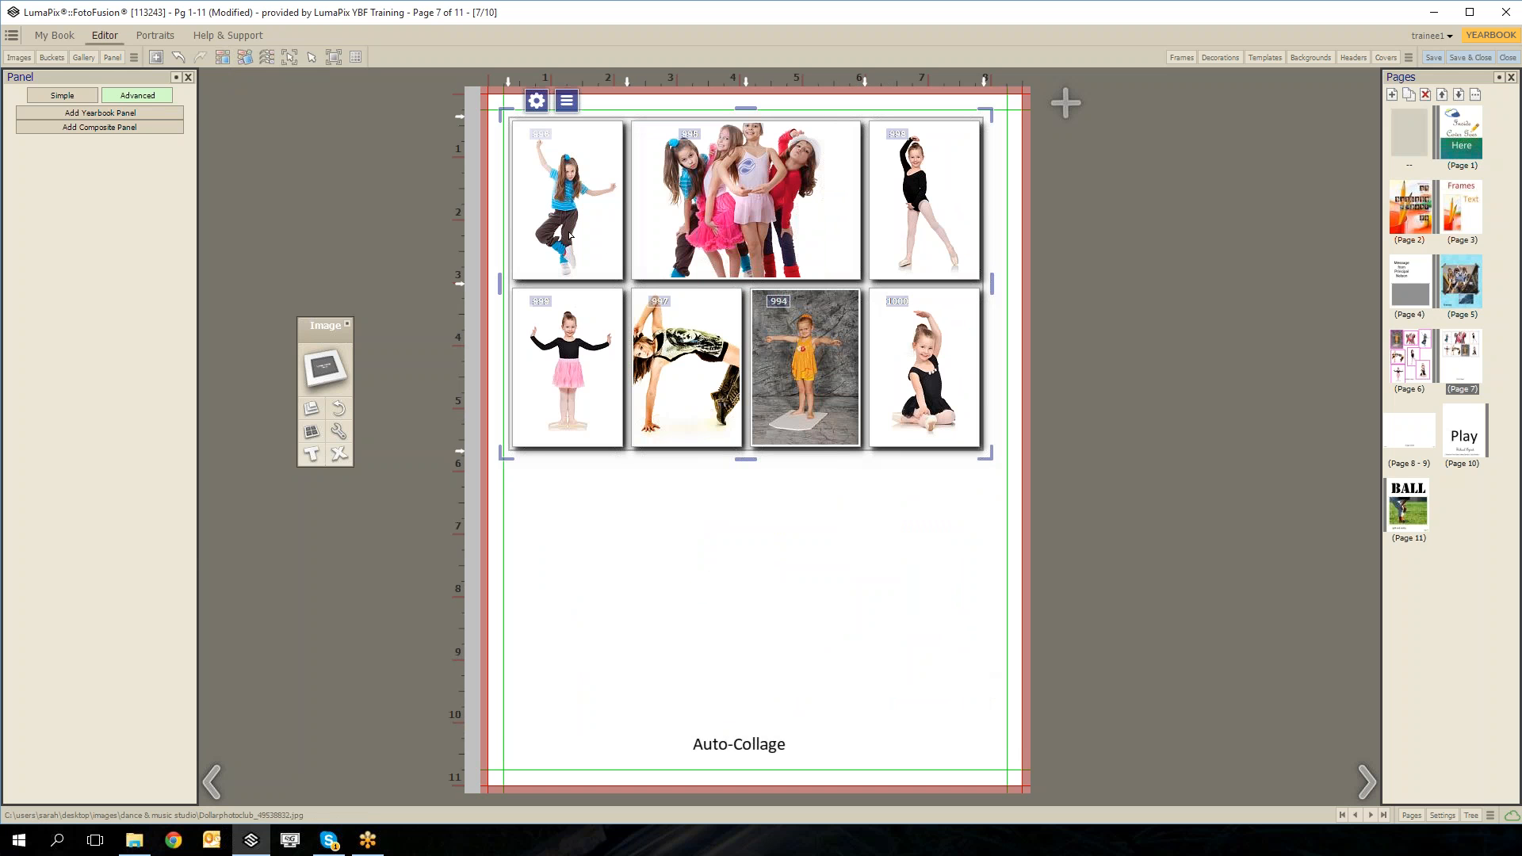
Add the unused photo of the girl in the blue top and brown pants to the collage.
left_click(19, 57)
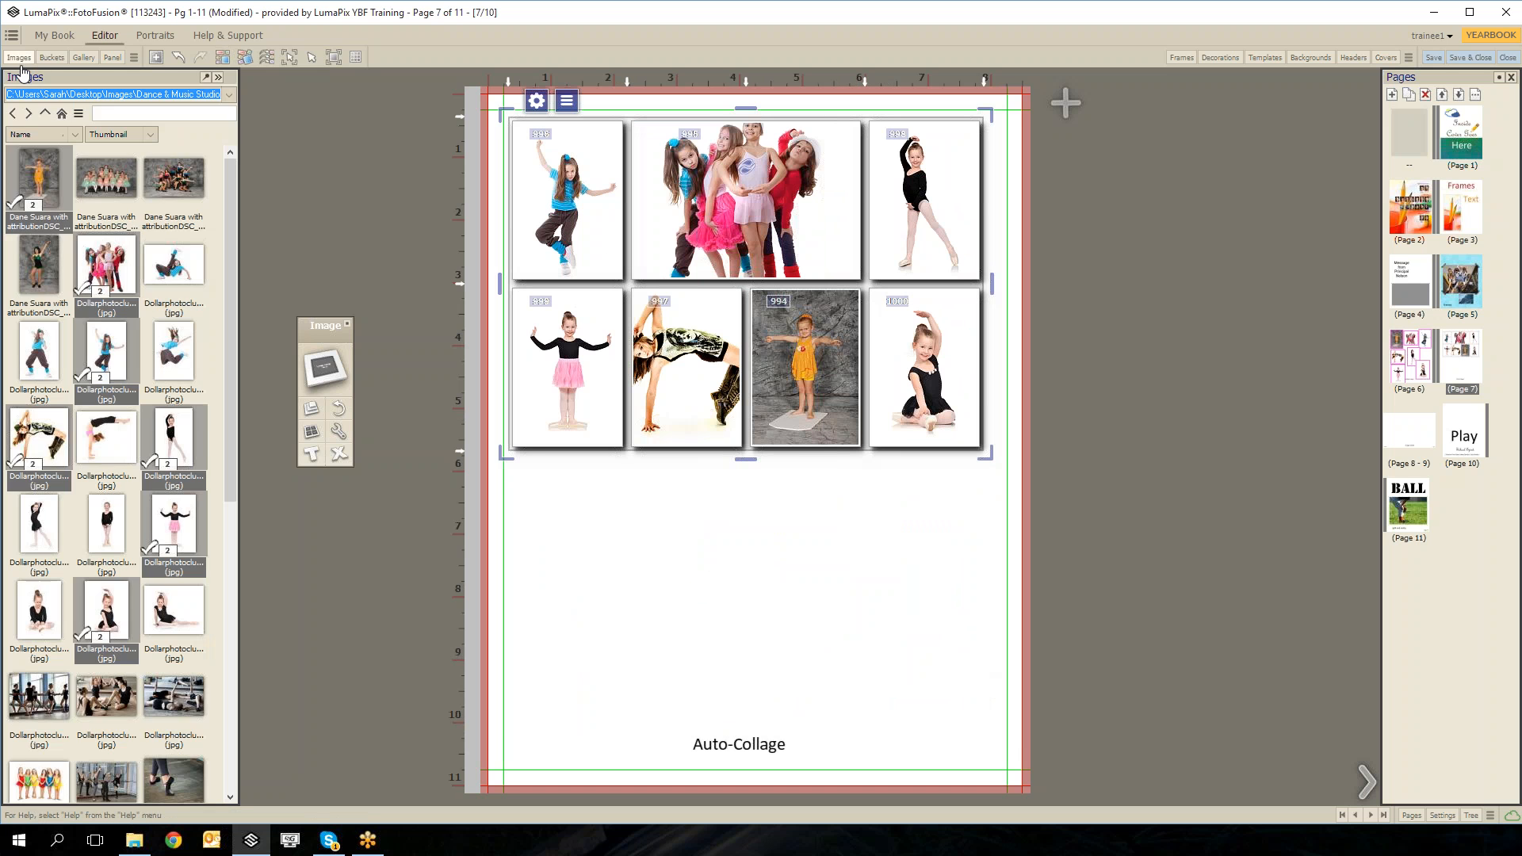
left_click(40, 355)
left_click_drag(70, 357, 539, 111)
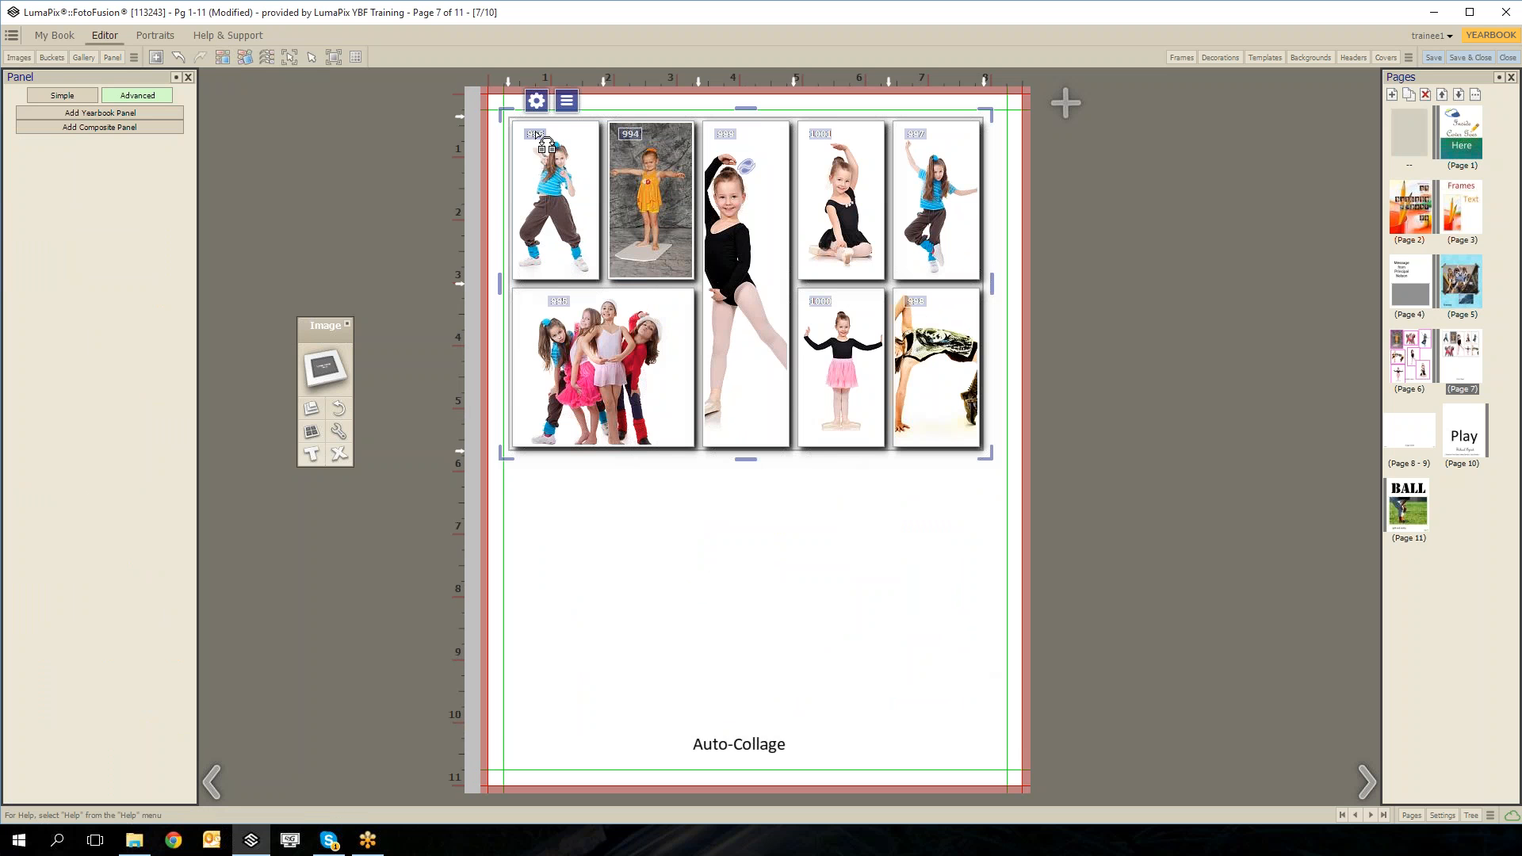
Replace the collage's four-girl group picture with the large dance group photo on the grey backdrop.
left_click(19, 60)
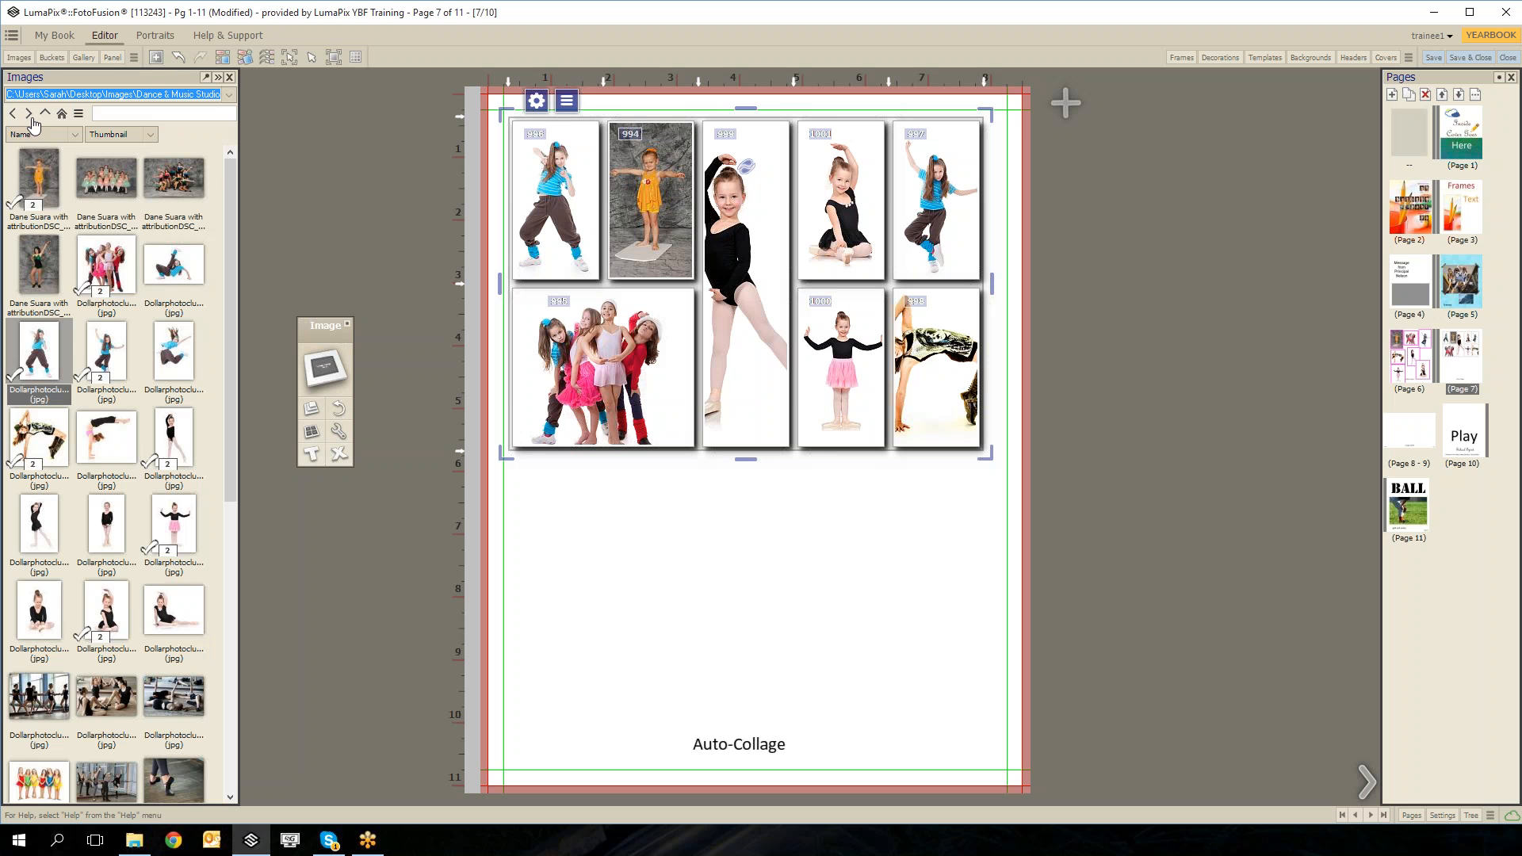
left_click(176, 184)
left_click(609, 369)
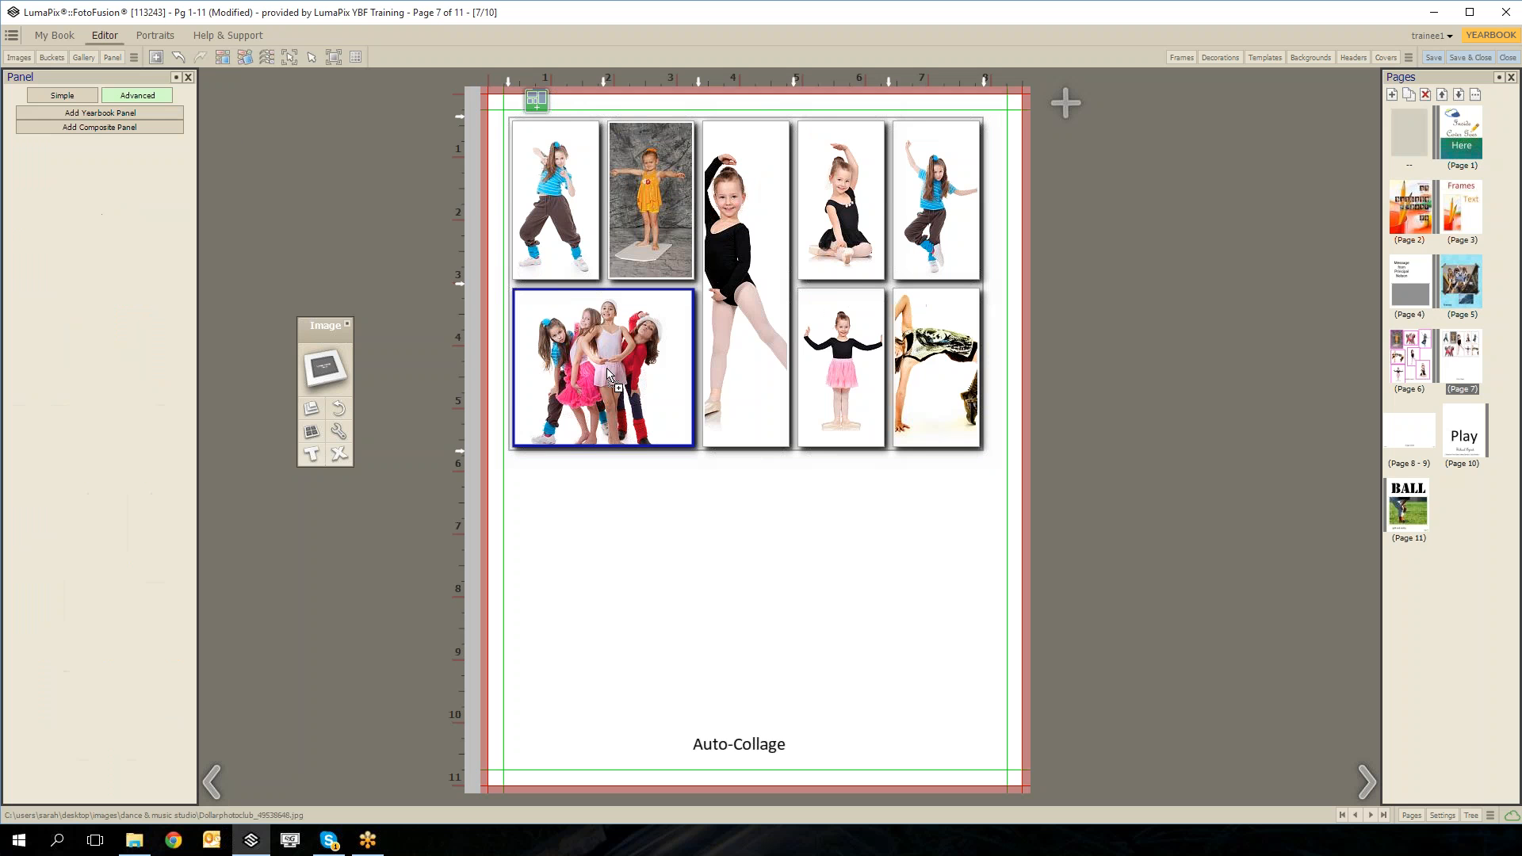
left_click_drag(177, 184, 604, 367)
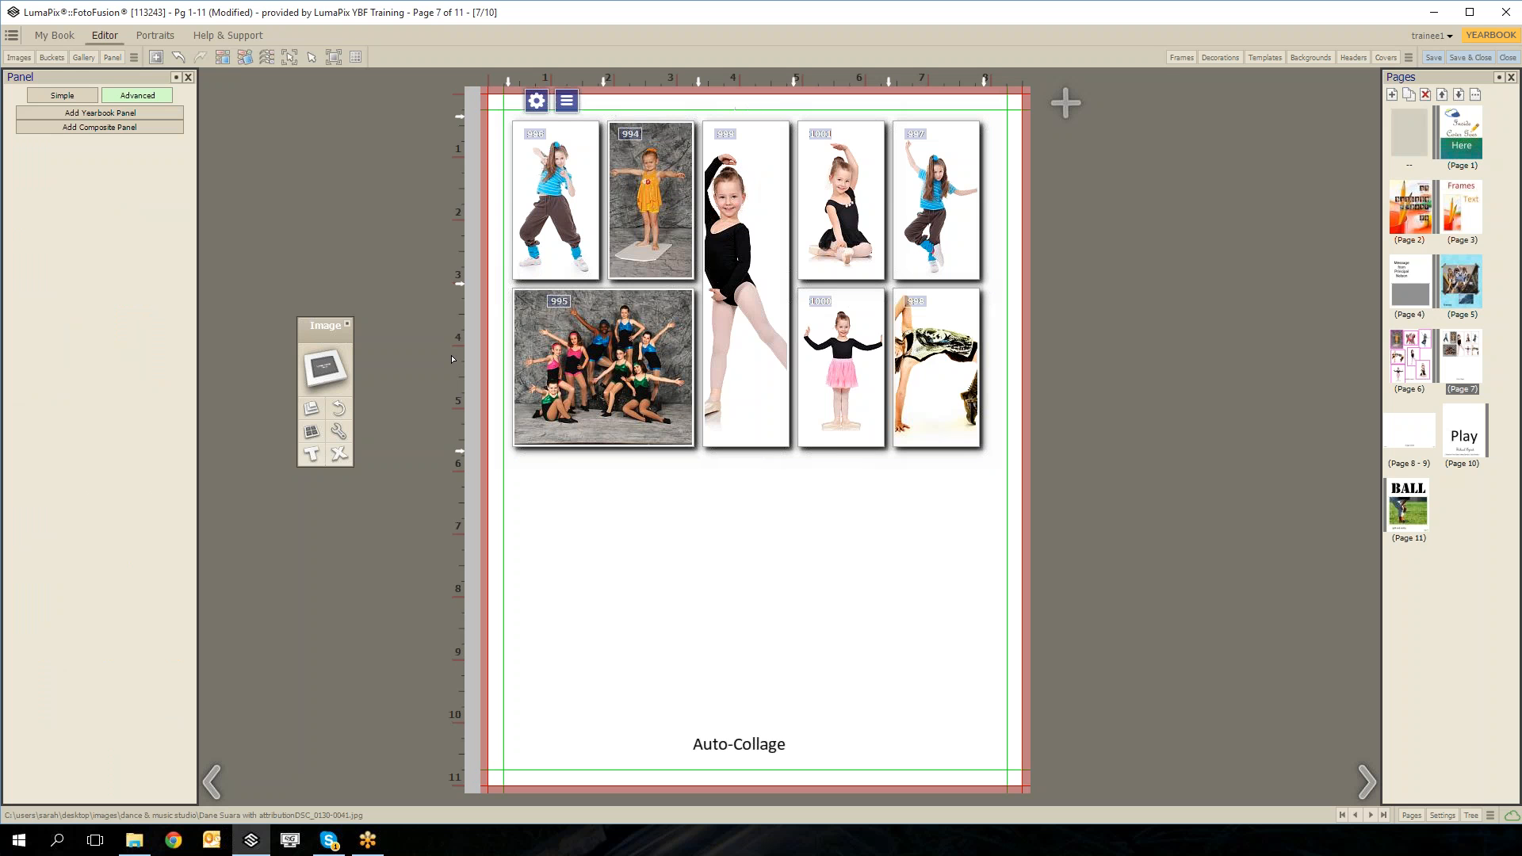
Tilt the collage photos at random angles, and resize the collage frame to be shorter and slightly wider.
mouse_move(249, 68)
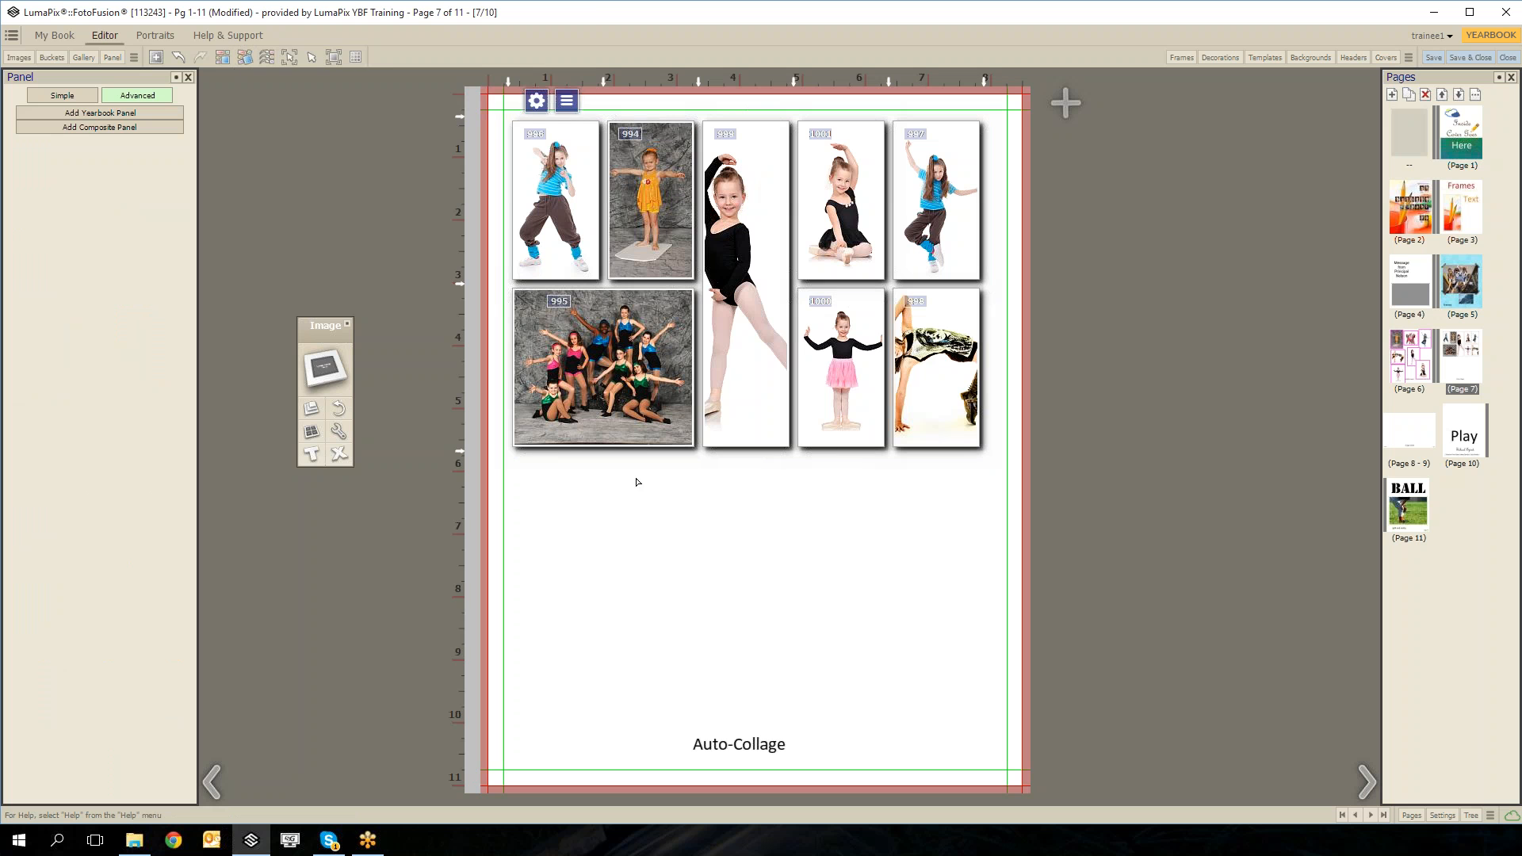
left_click(595, 120)
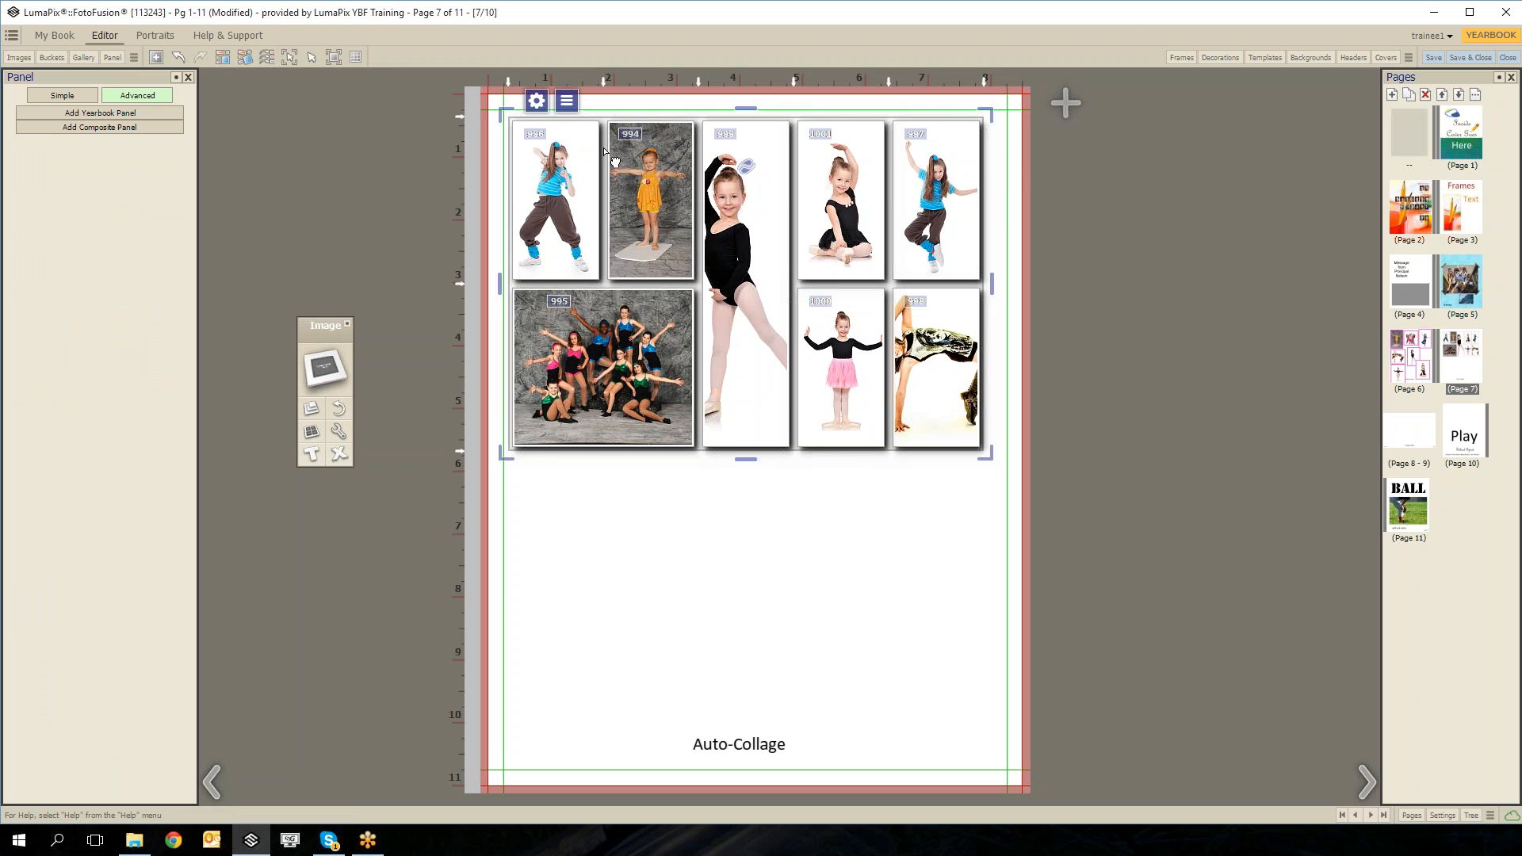
left_click(246, 63)
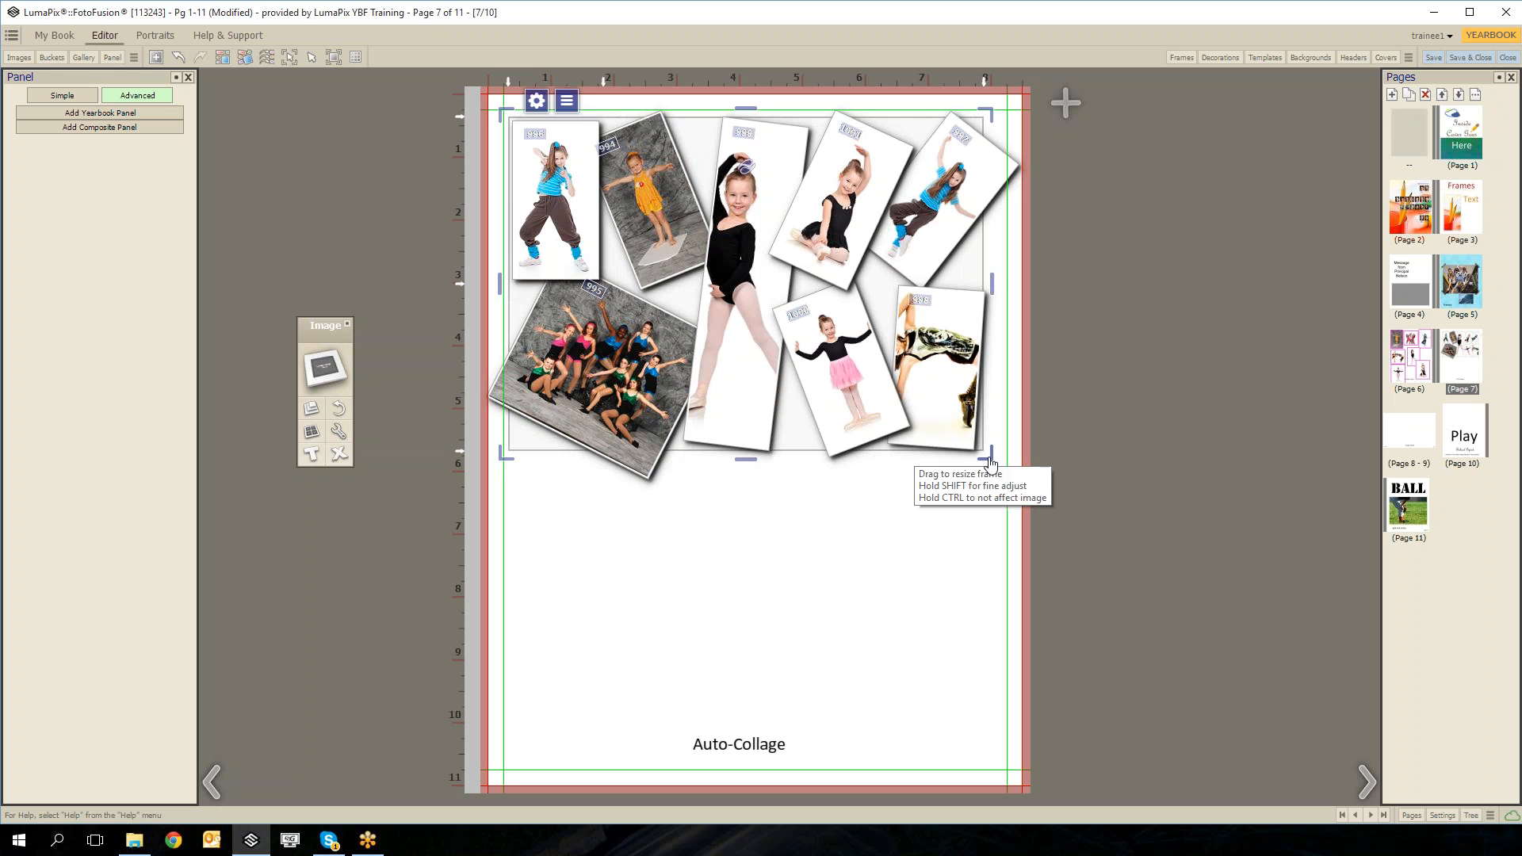
left_click_drag(990, 462, 1012, 350)
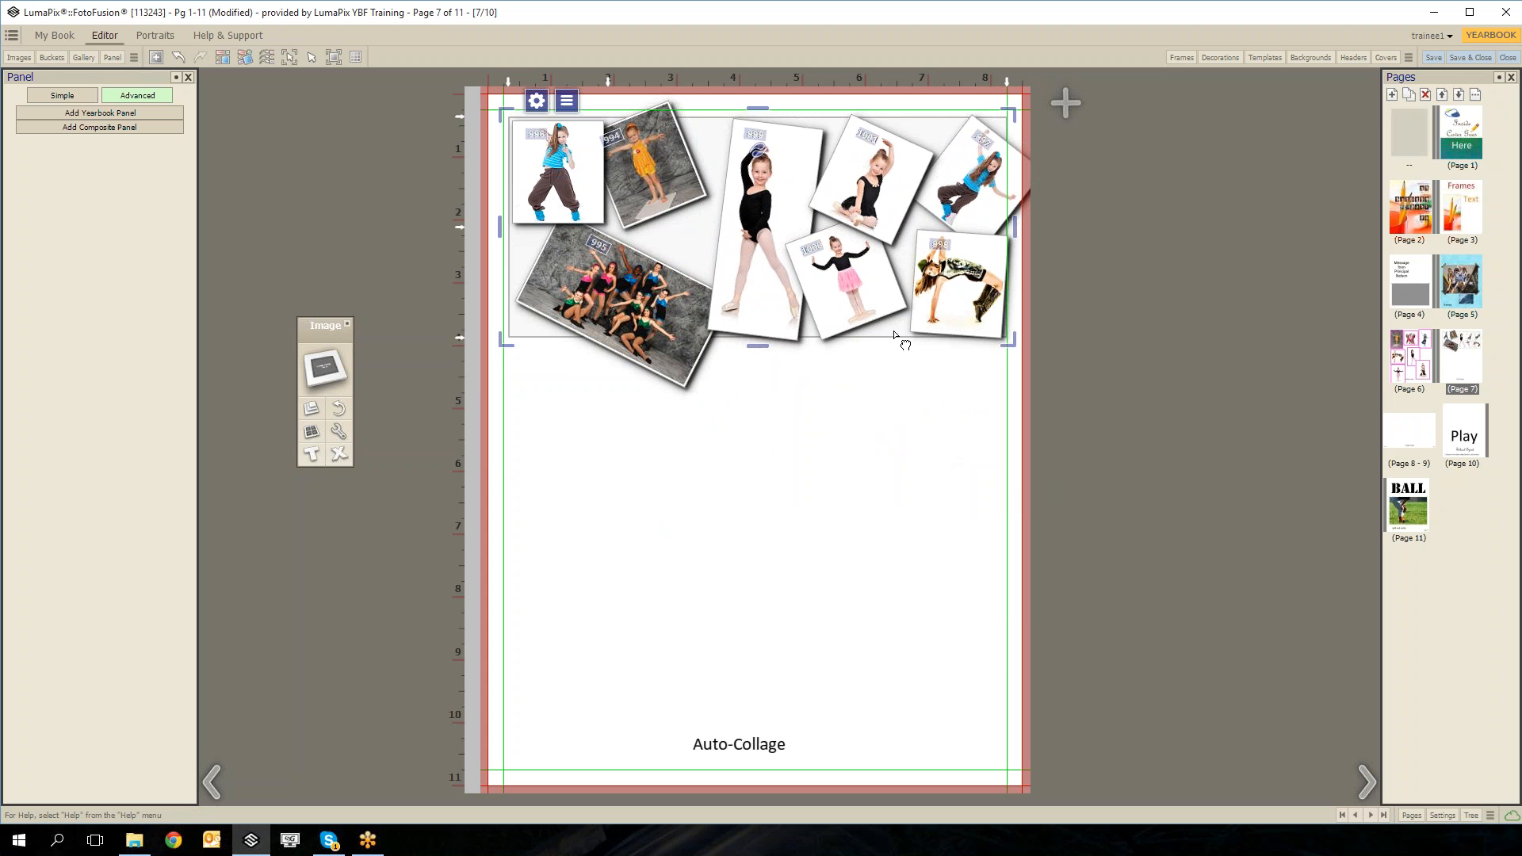
Delete the auto-collage frame from page 7 and show the images in the Gallery.
key("Delete")
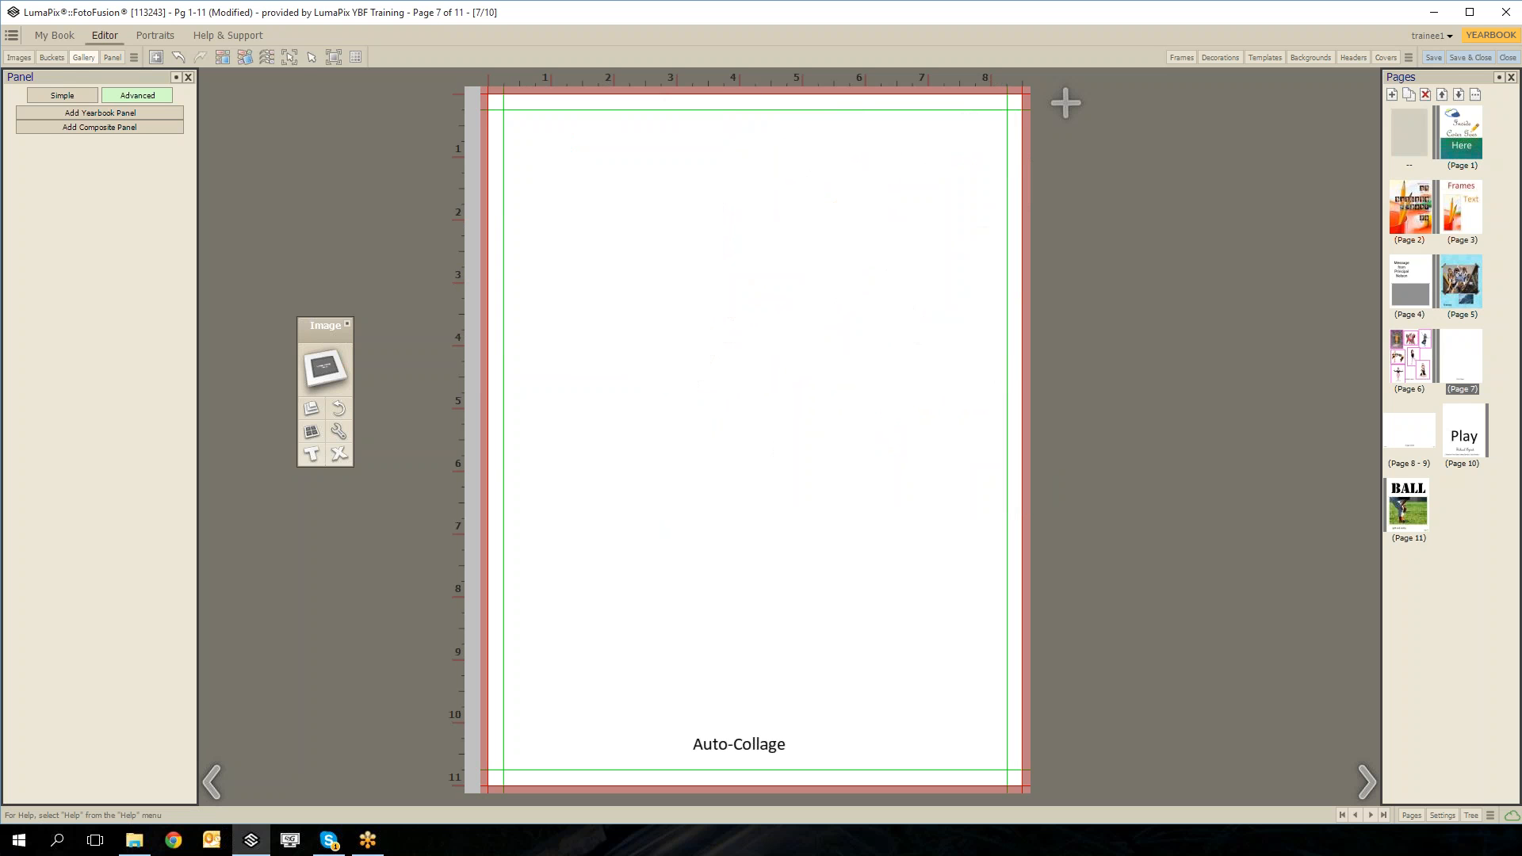
left_click(83, 57)
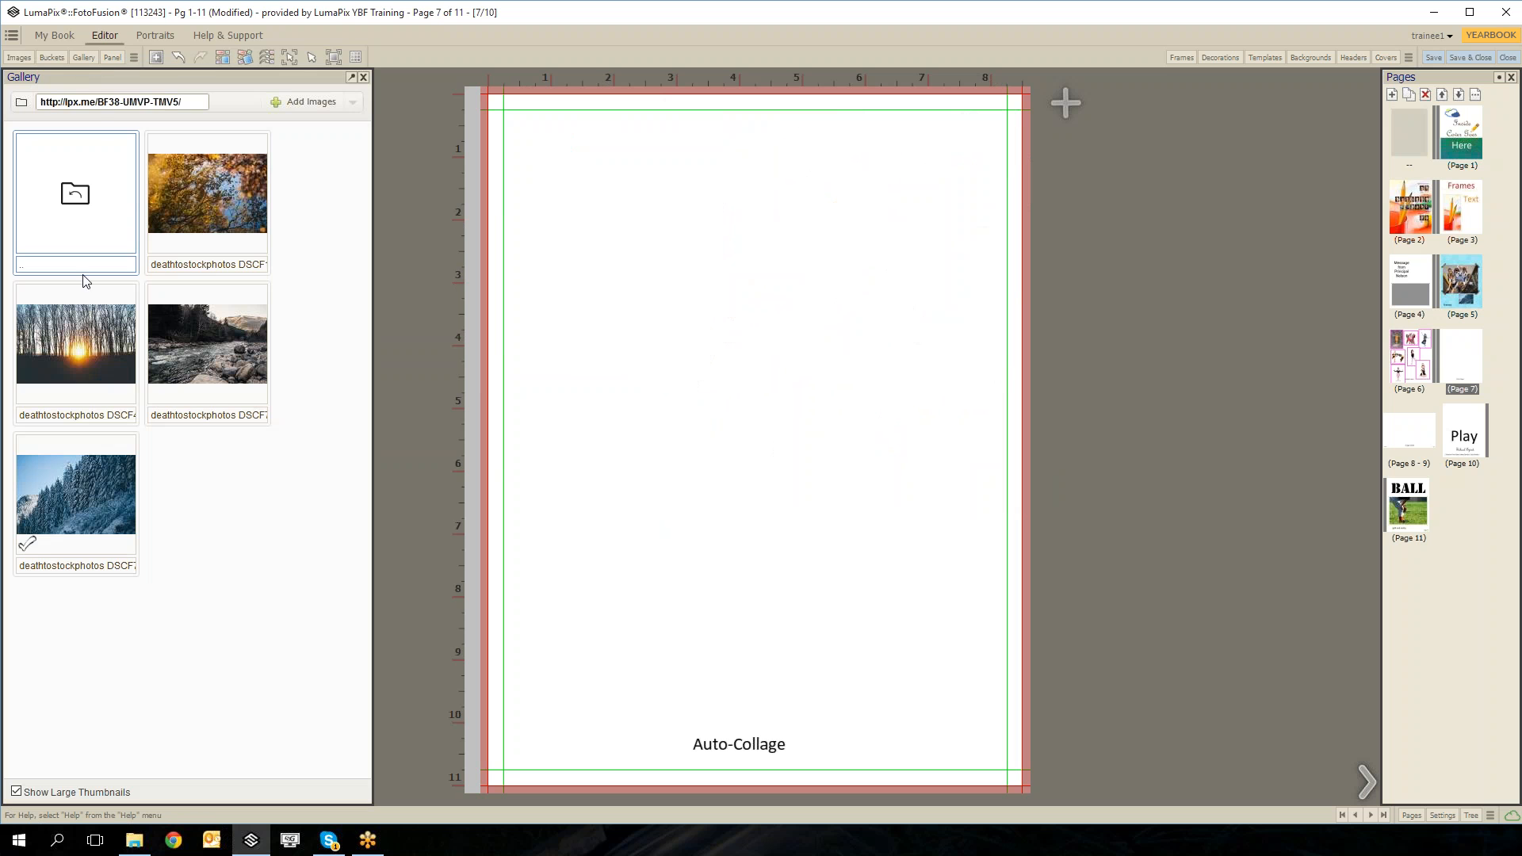
Set the sunset forest photo as page 7's background, and replace it with the autumn leaves photo.
mouse_move(75, 333)
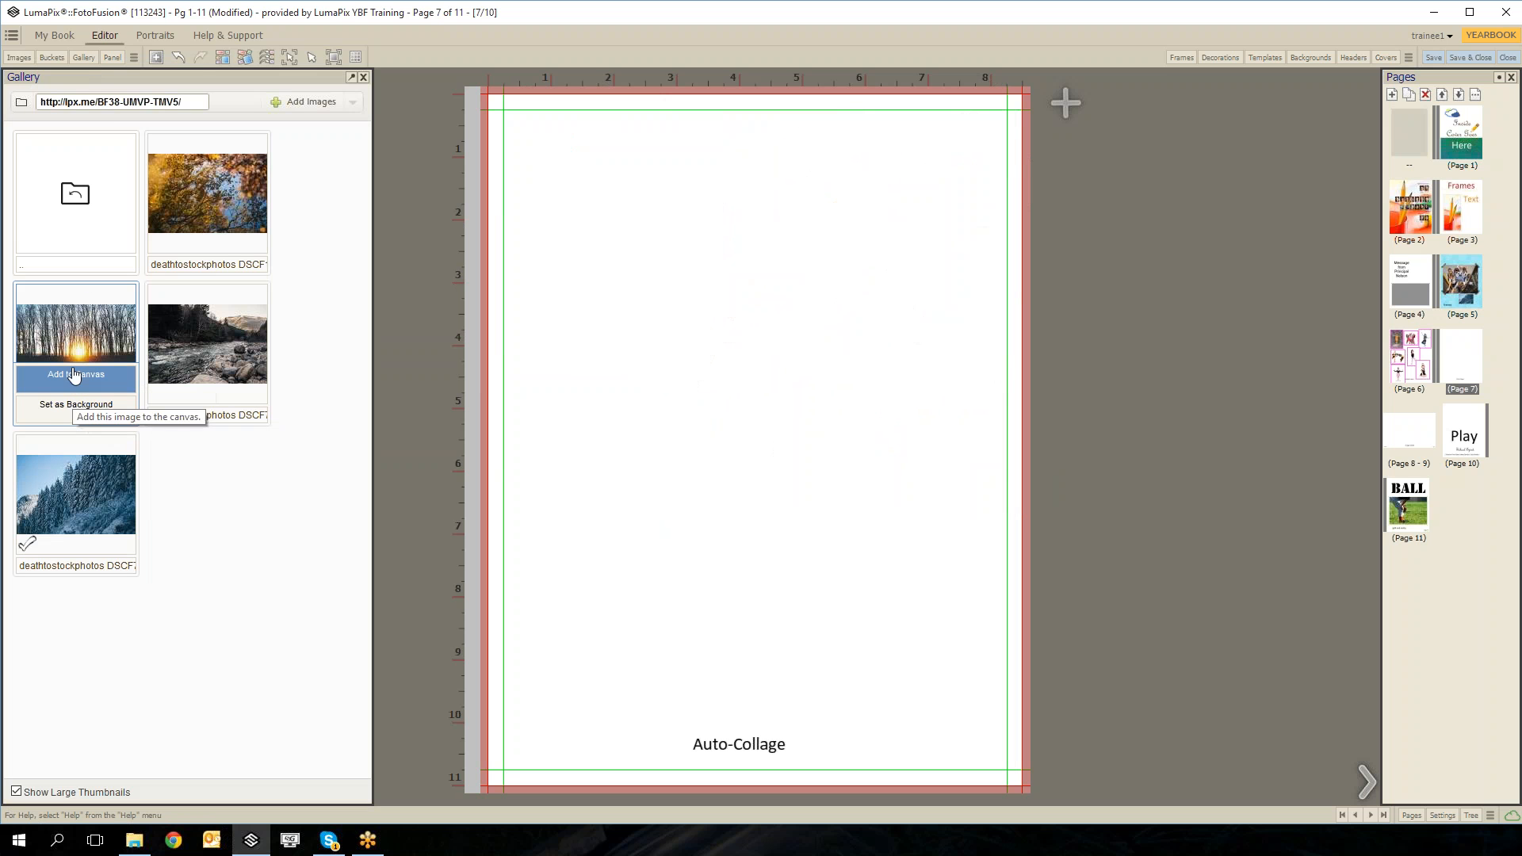
left_click(63, 415)
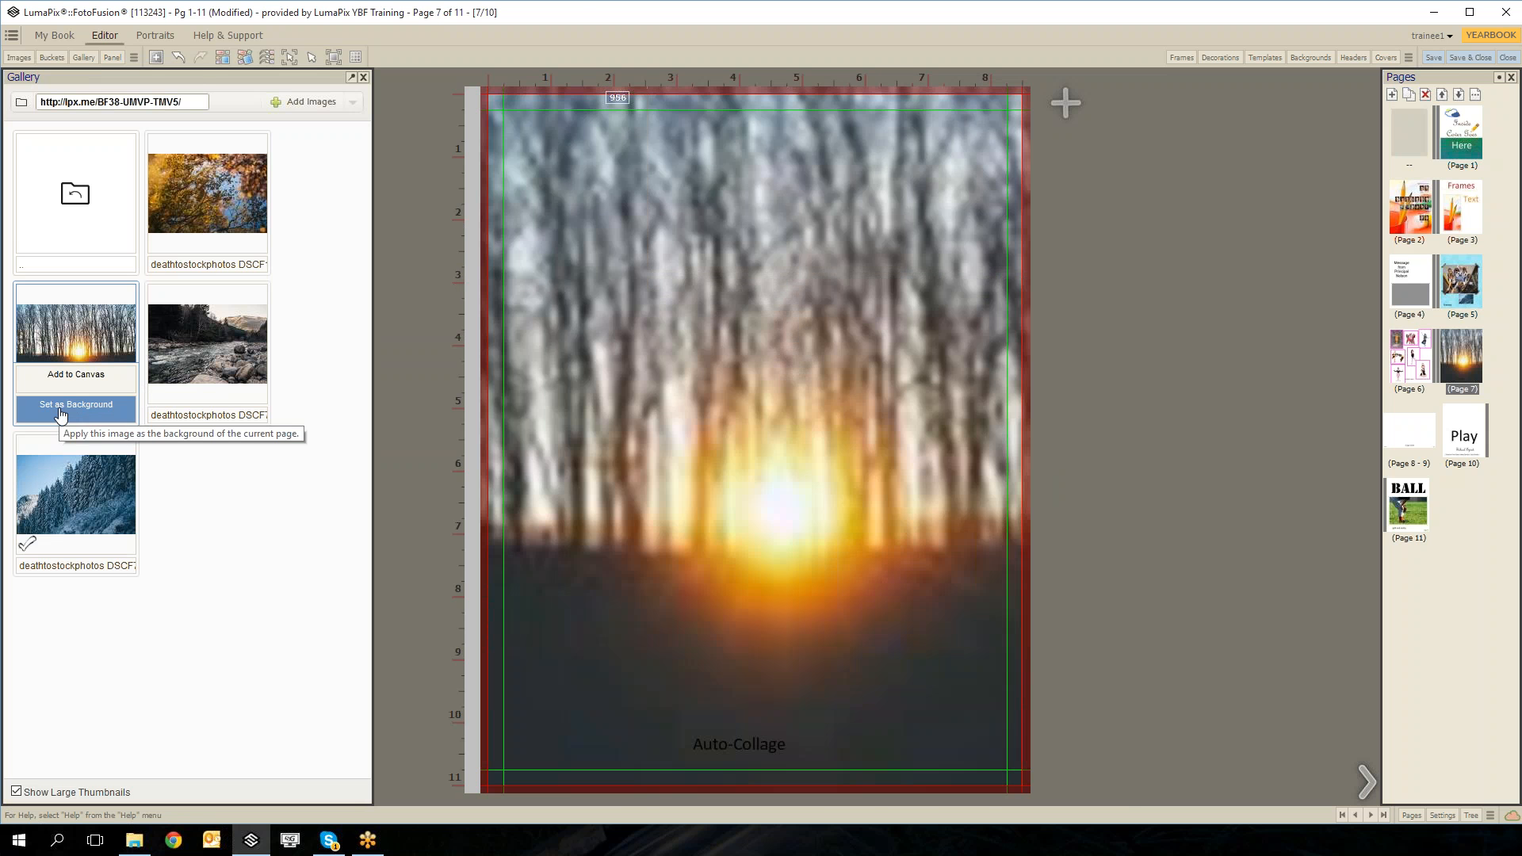
left_click(83, 57)
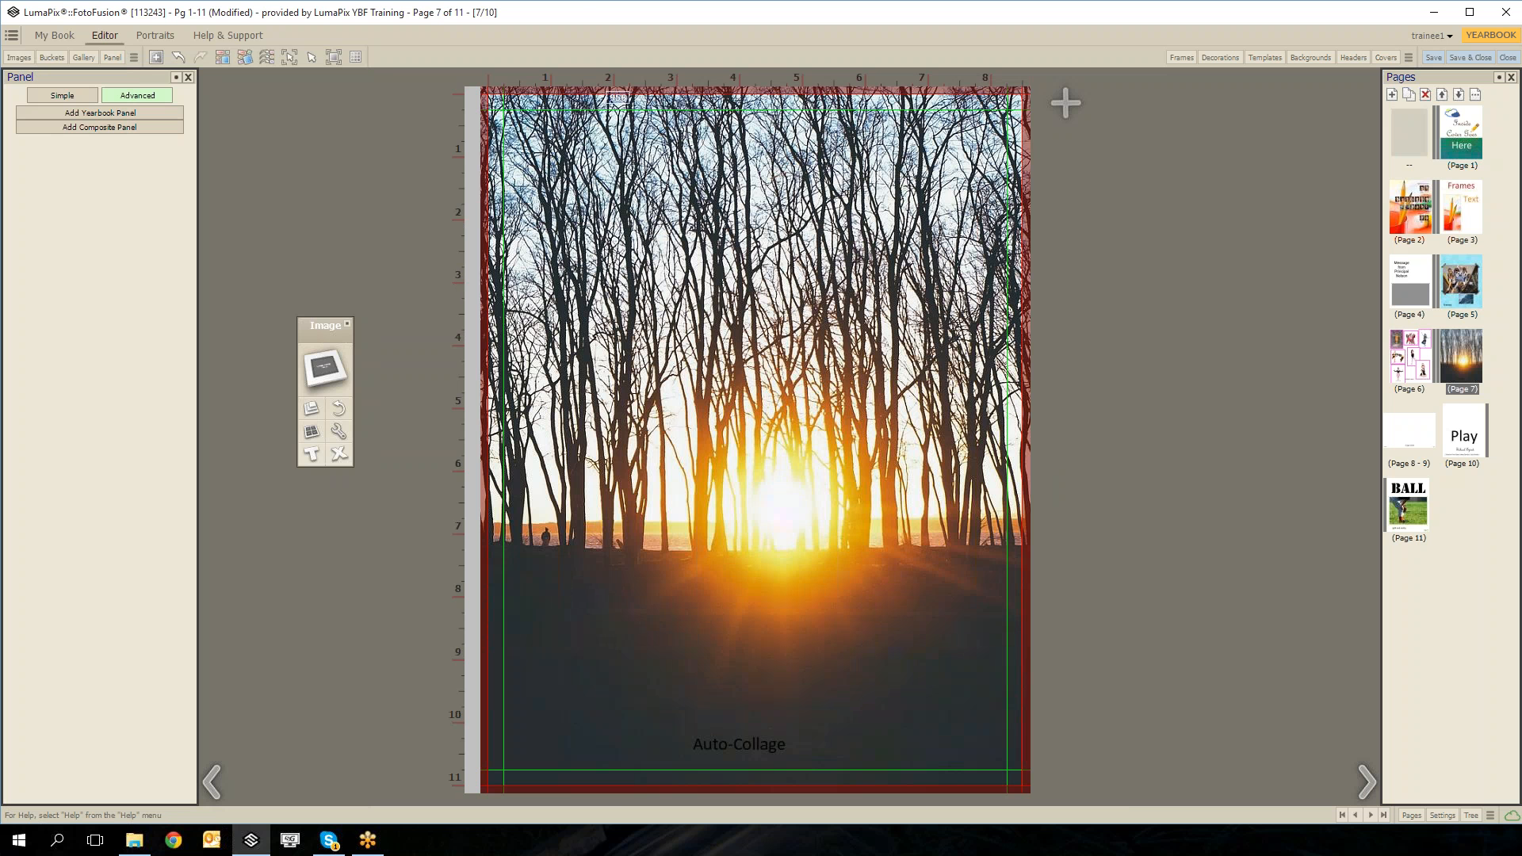
left_click(83, 57)
mouse_move(220, 210)
left_click_drag(219, 207, 403, 211)
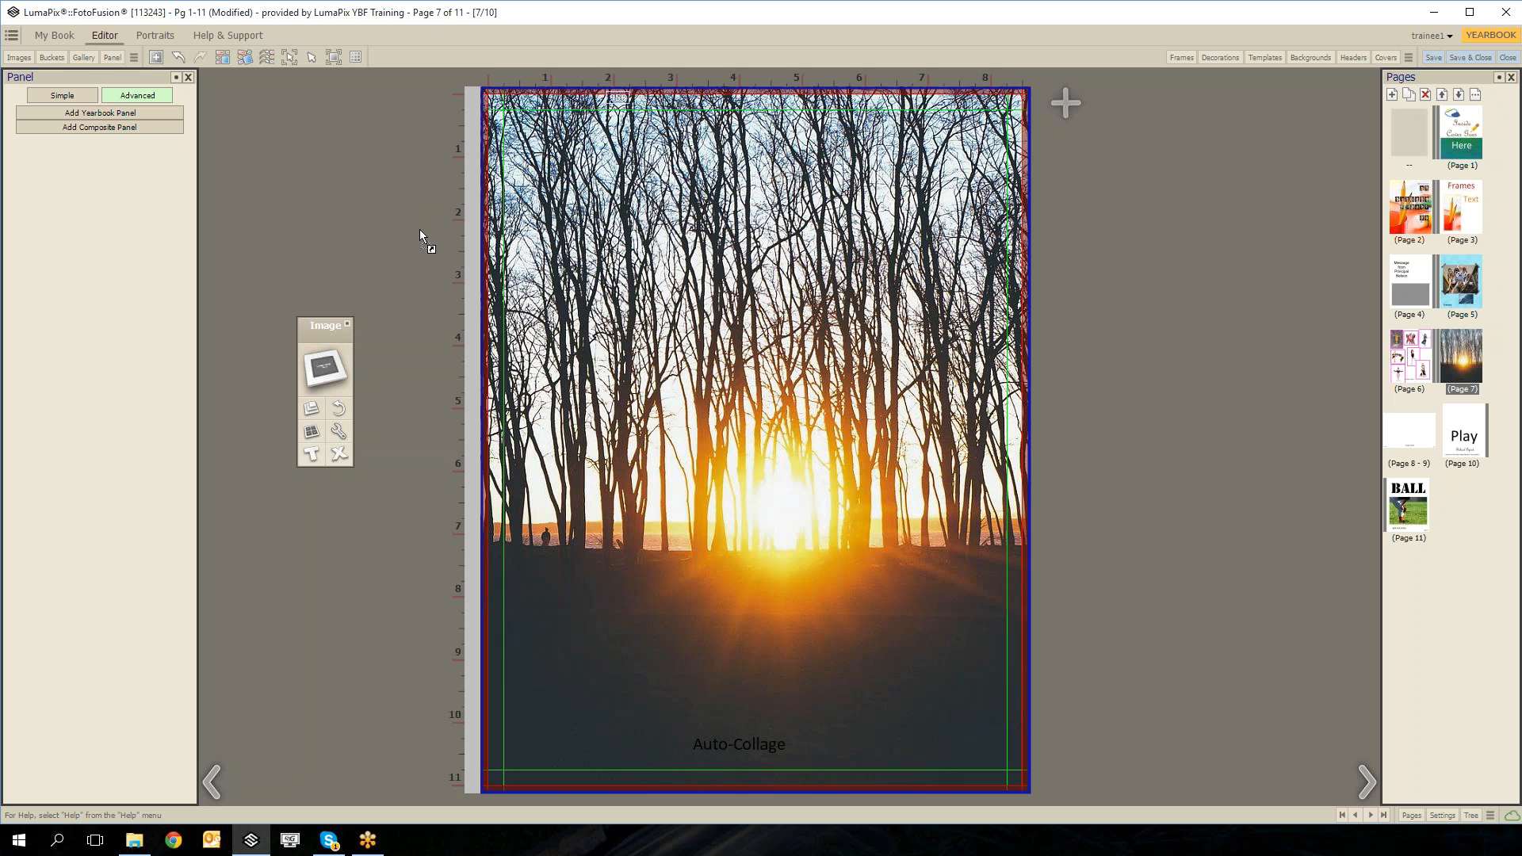
left_click_drag(421, 230, 420, 230)
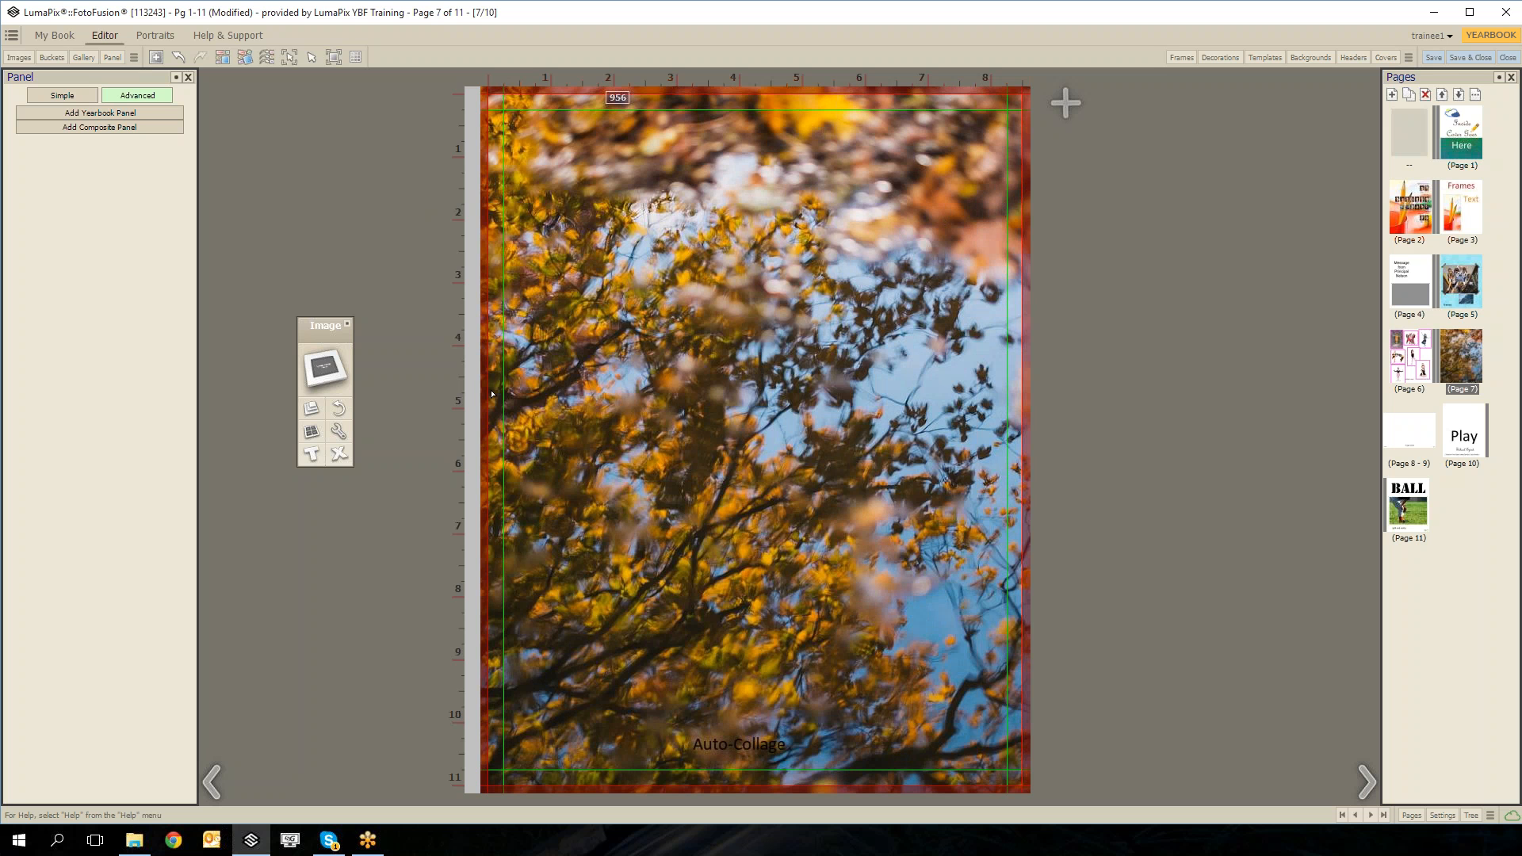
Try adjusting the background photo's brightness and green level, and restore the original values.
left_click(603, 390)
left_click(323, 374)
left_click(186, 361)
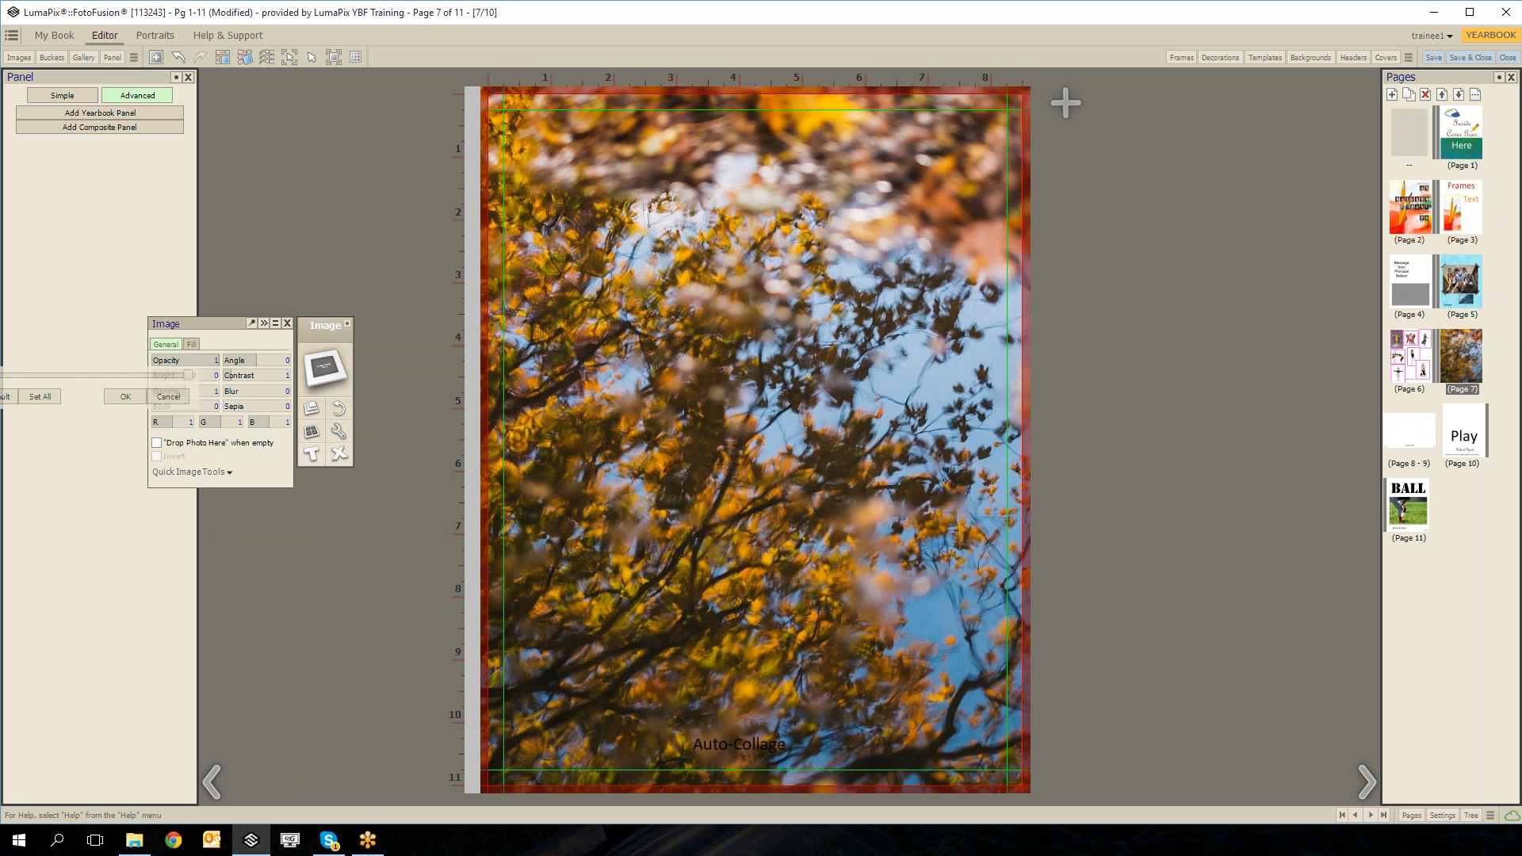
left_click_drag(180, 376, 127, 377)
left_click(168, 396)
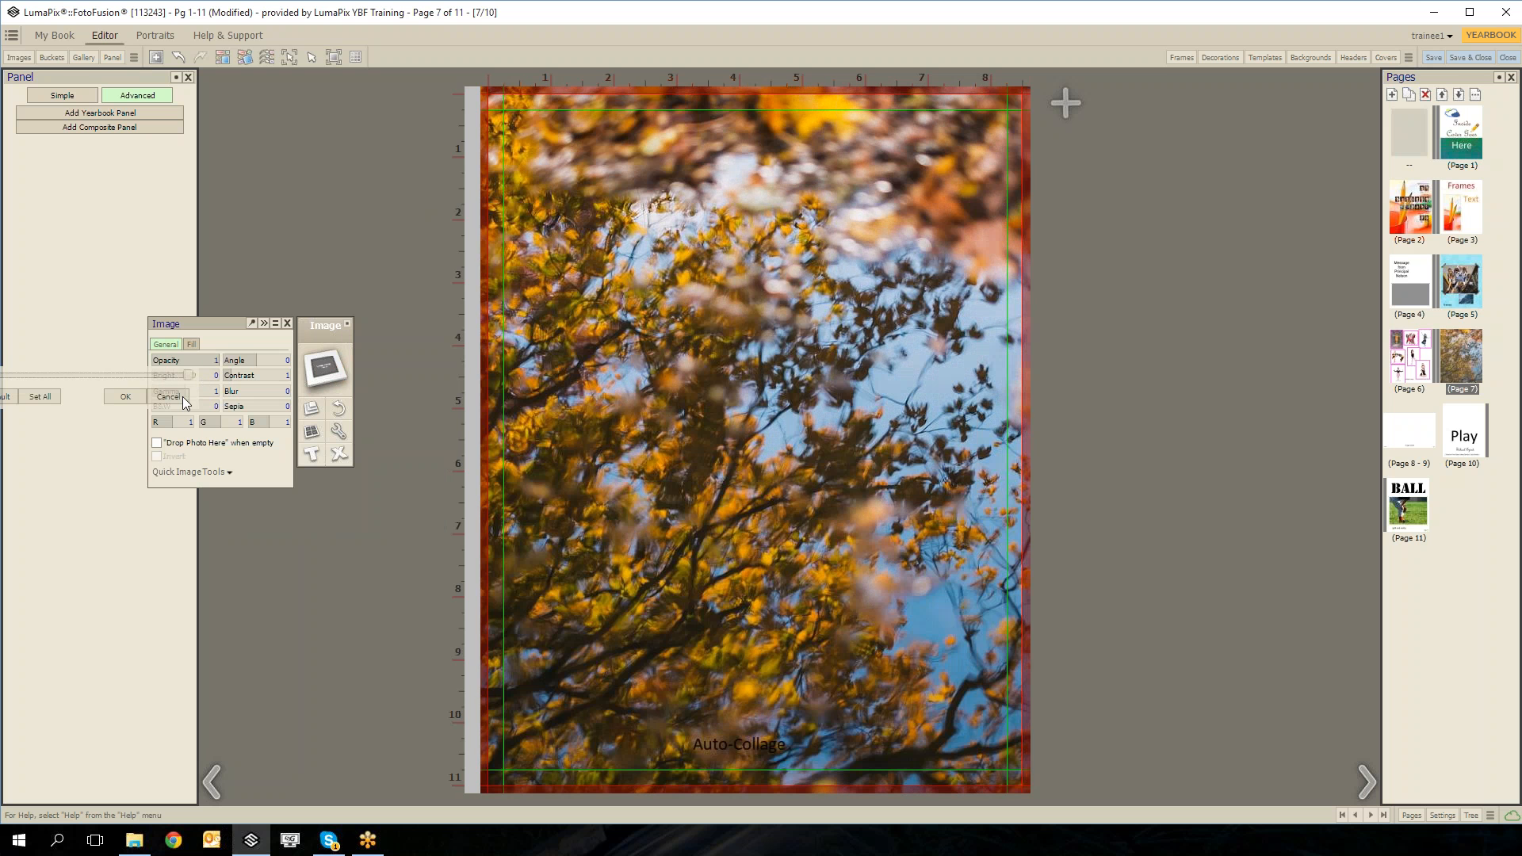
left_click(221, 423)
mouse_move(222, 425)
left_mouse_down()
mouse_move(359, 419)
mouse_move(216, 421)
left_mouse_up()
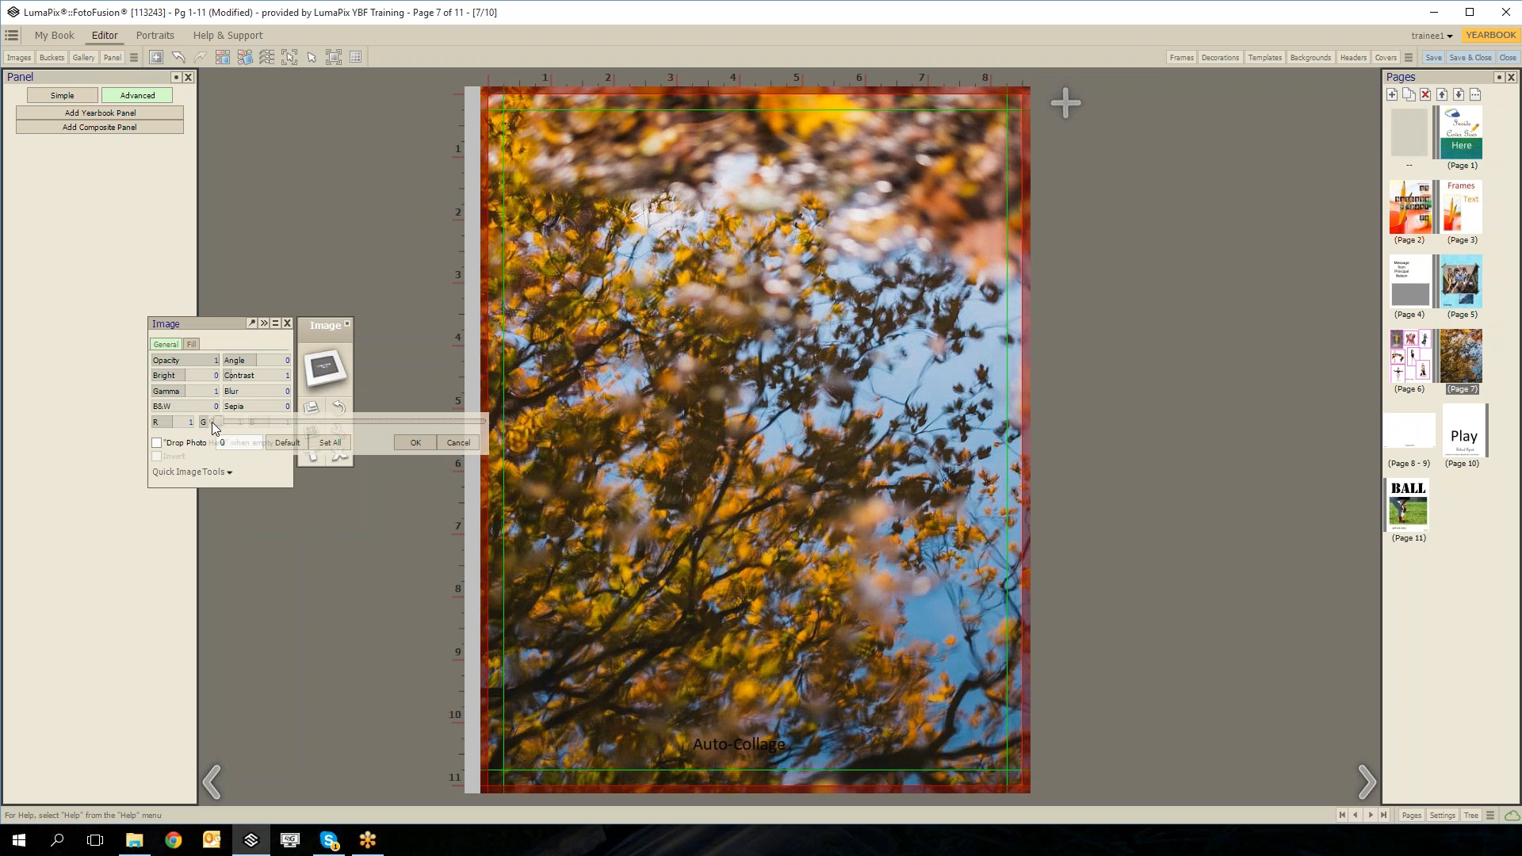
left_click(287, 443)
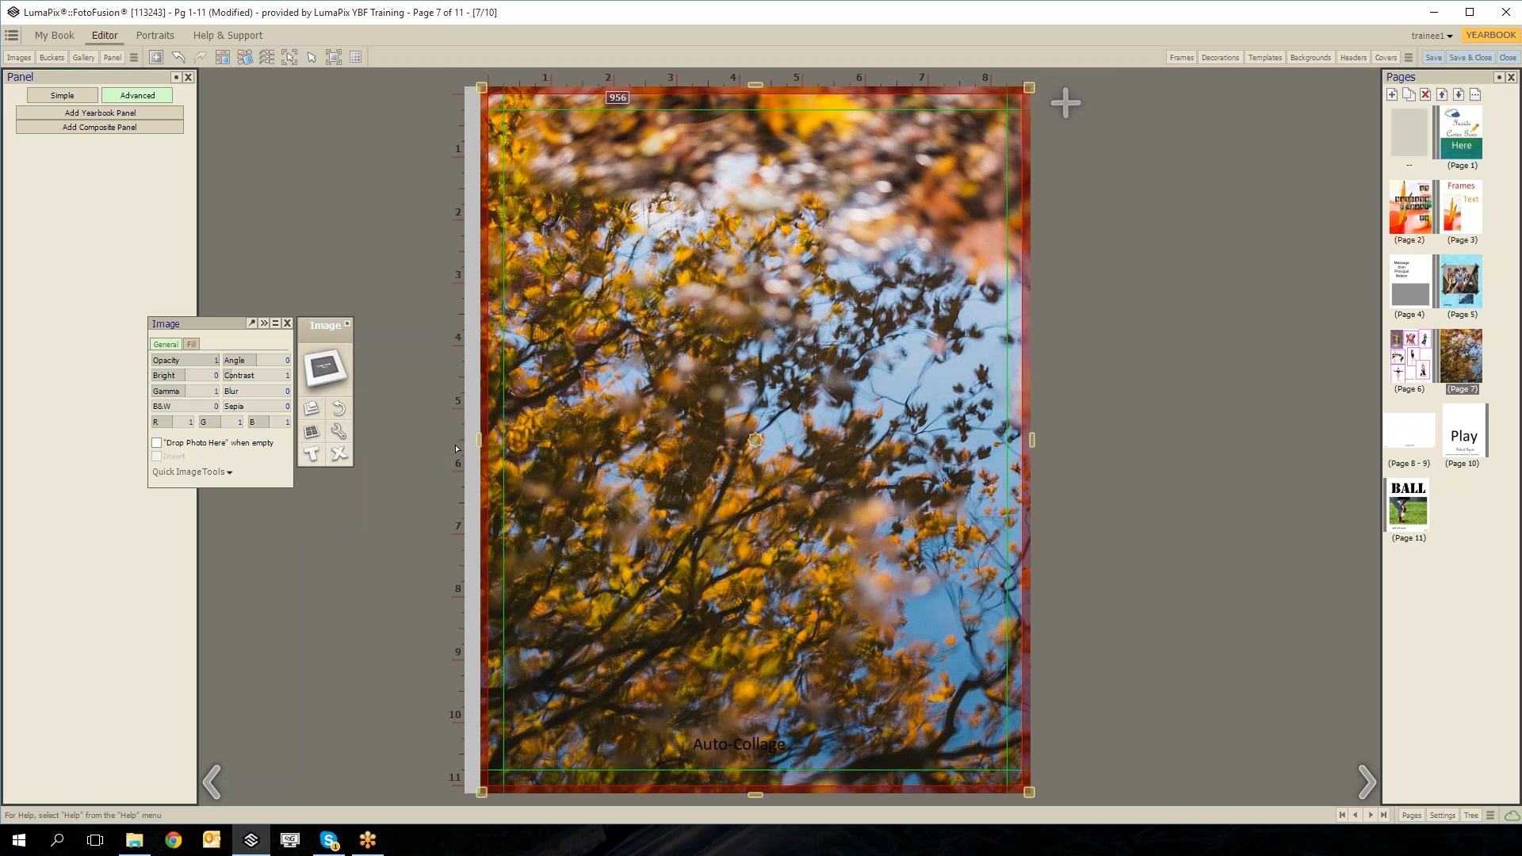
On the page 8-9 spread, apply the NoBorder 01 PSky background to the left page and NoBorder 01 PShell to the right page.
left_click(1397, 445)
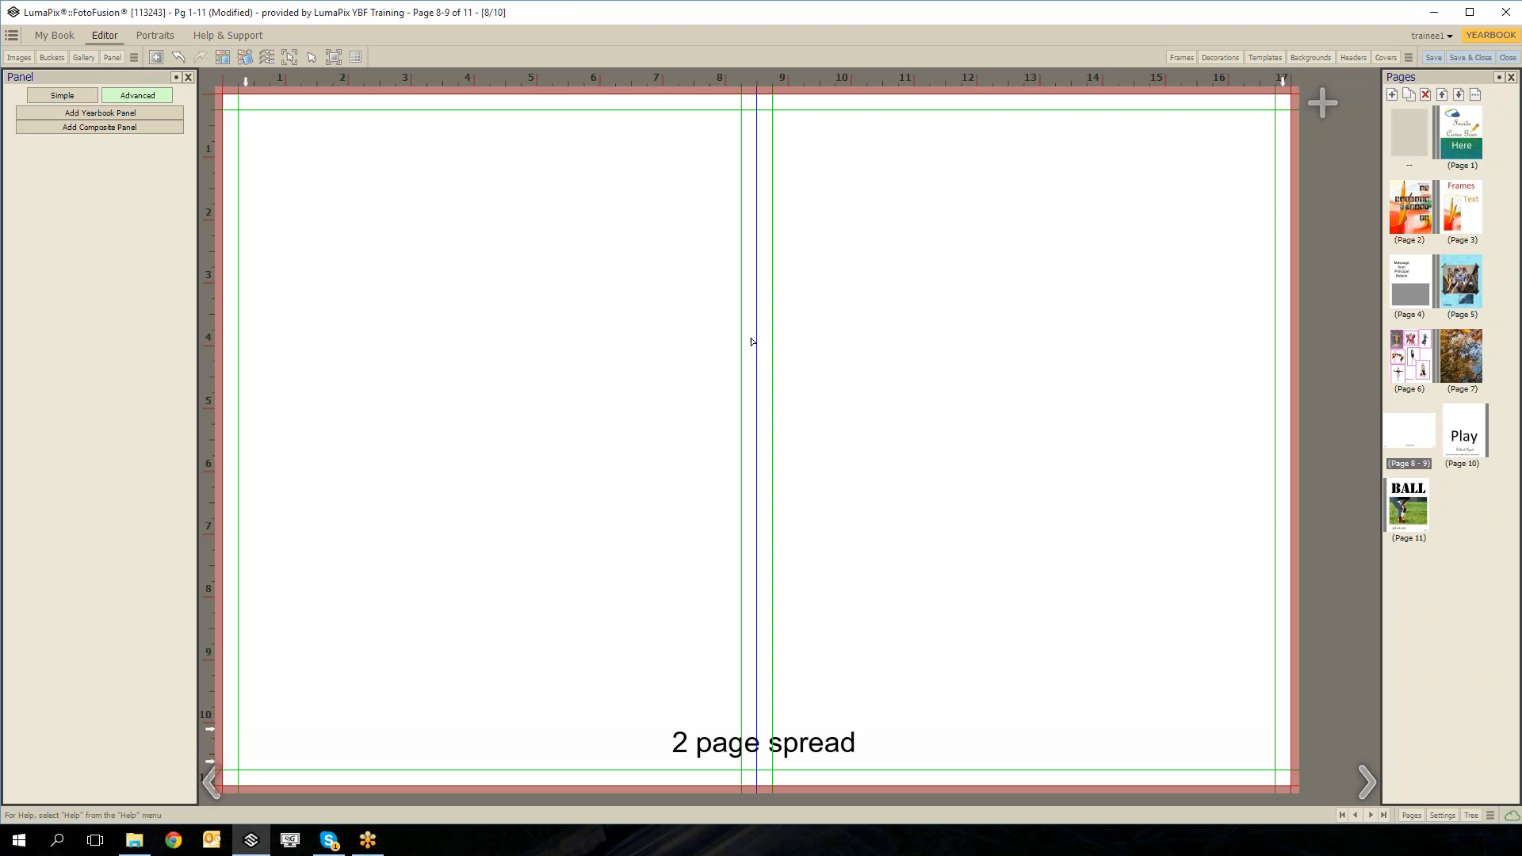
left_click(1311, 57)
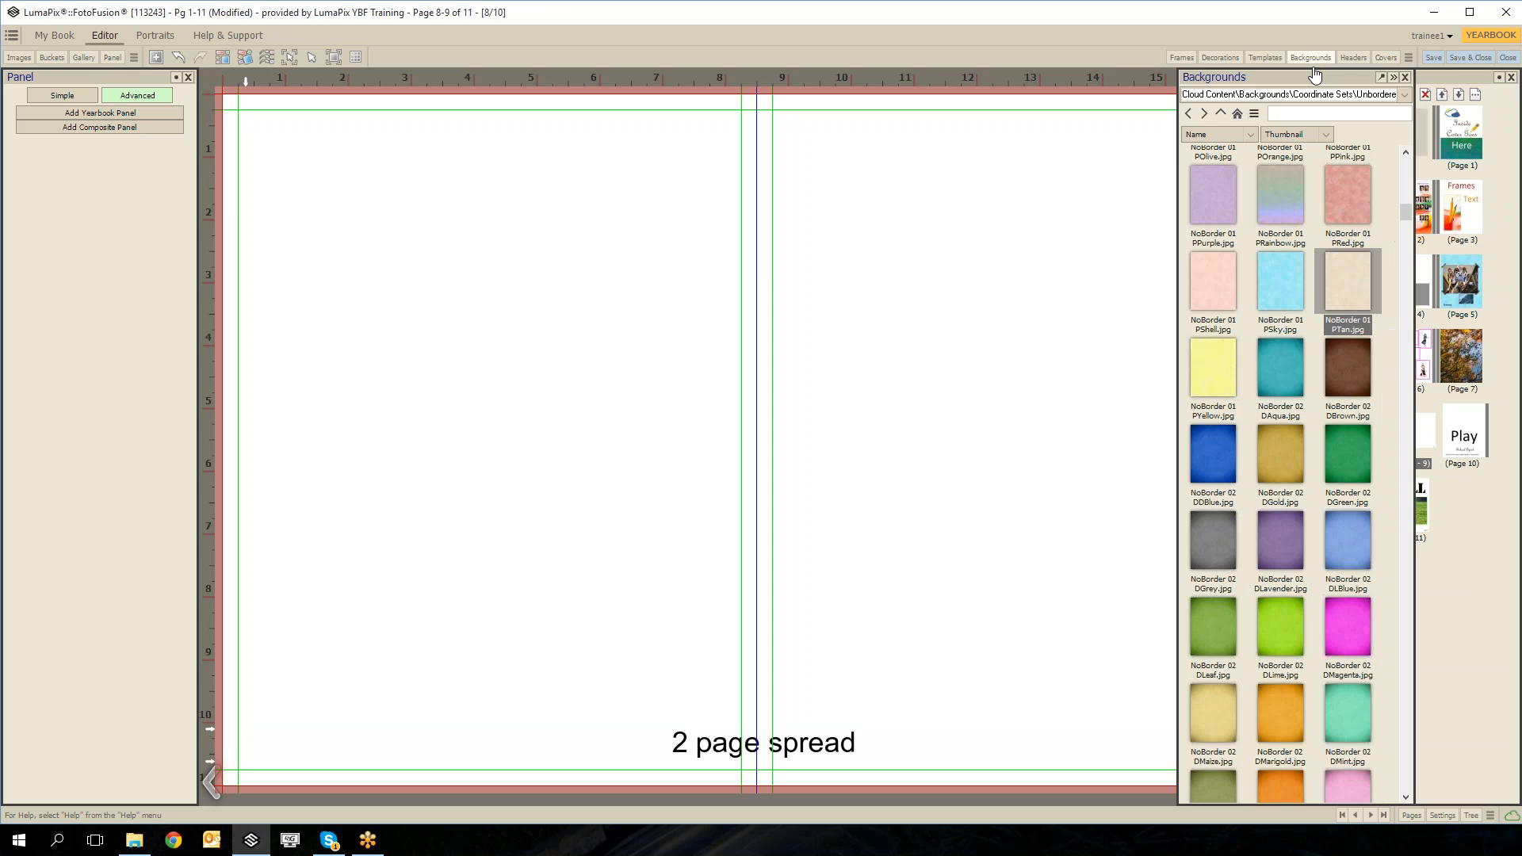
left_click_drag(1283, 302, 203, 282)
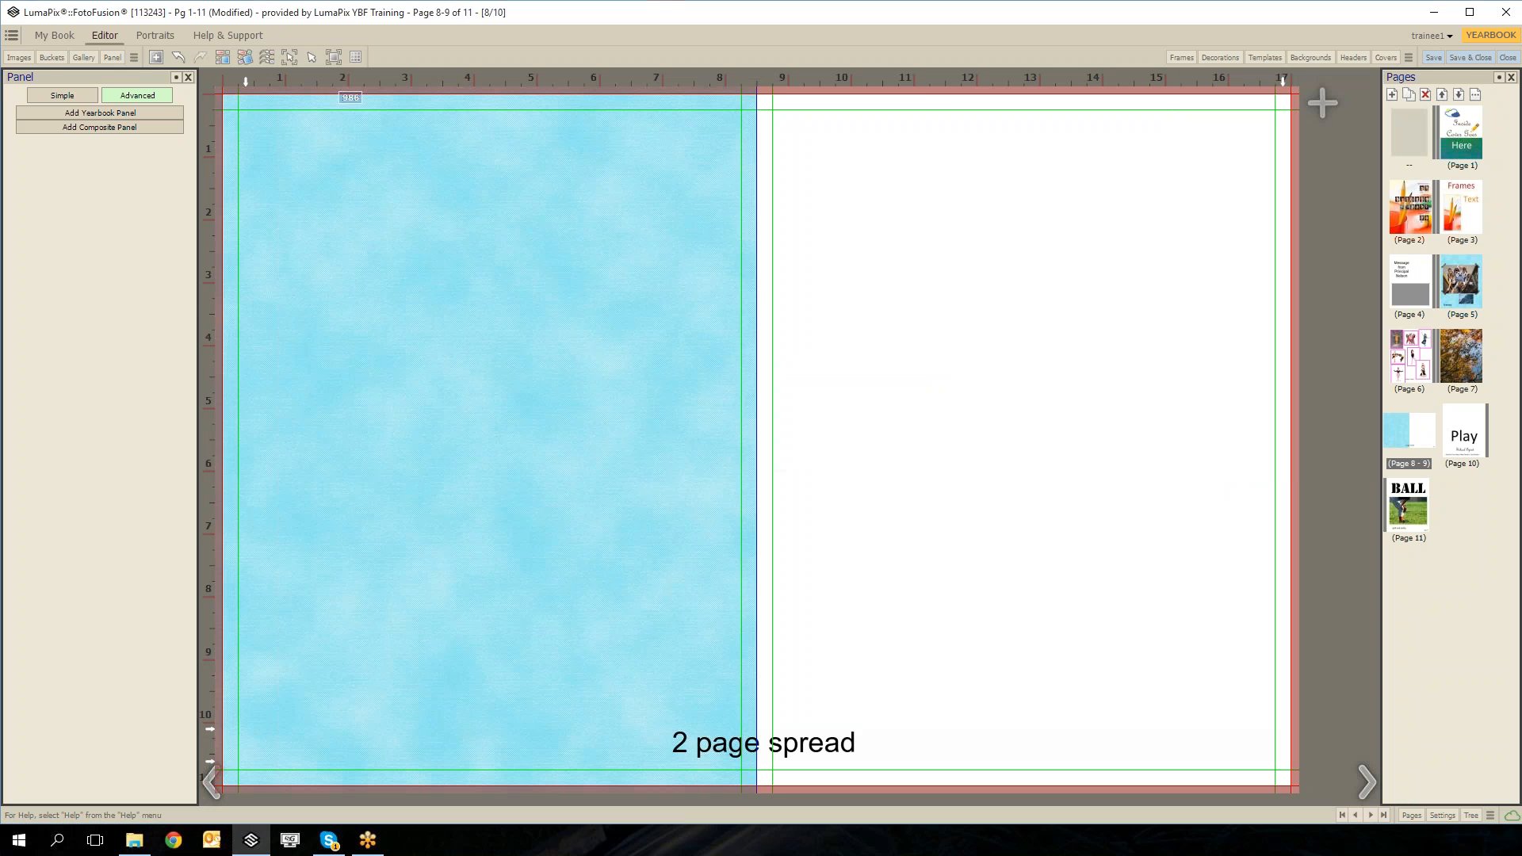
left_click(1311, 57)
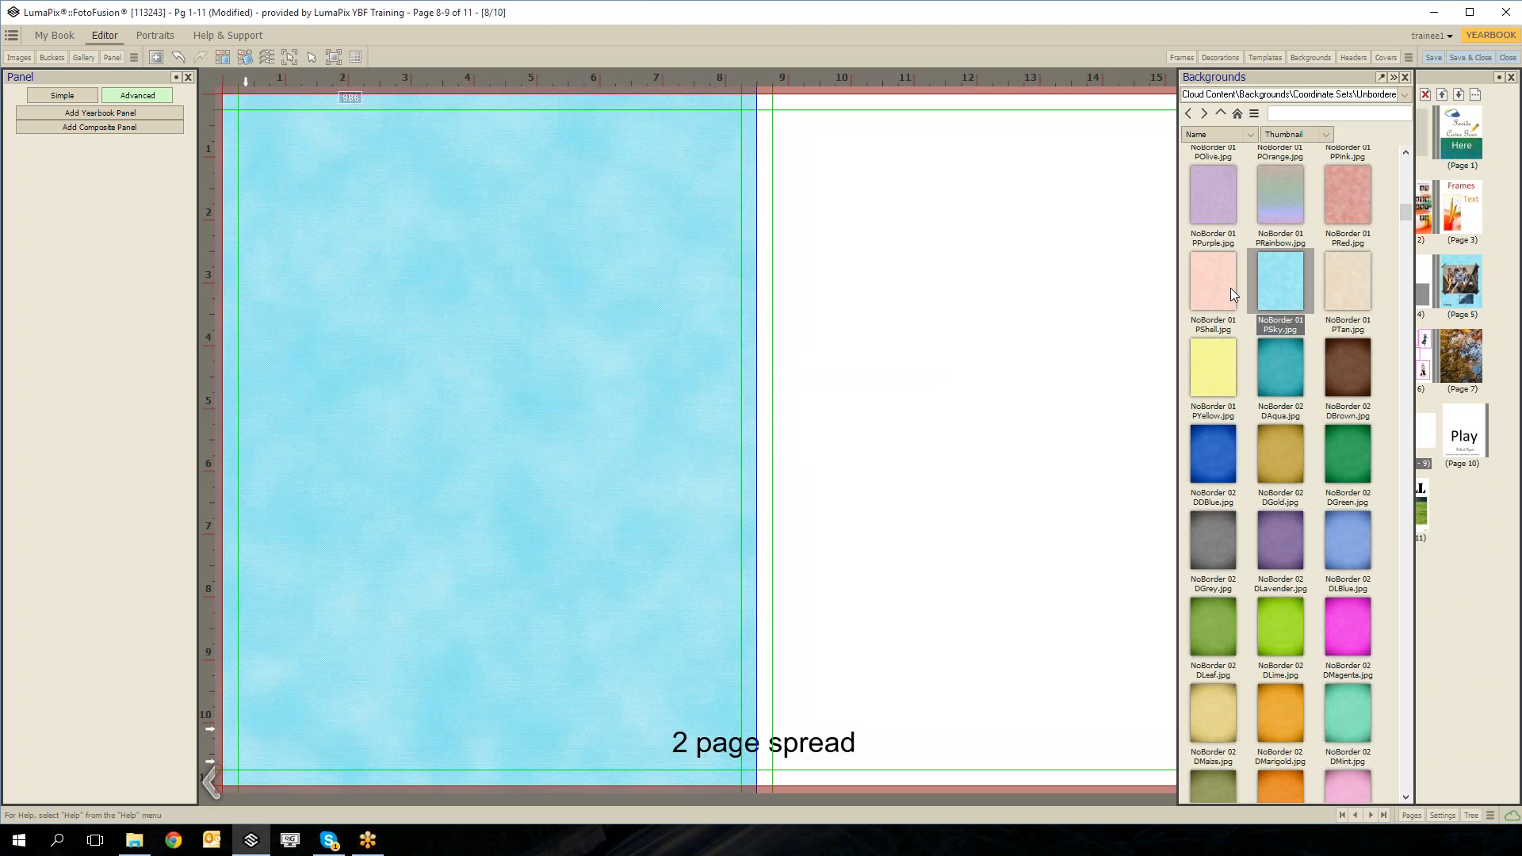
left_click_drag(1231, 288, 1156, 85)
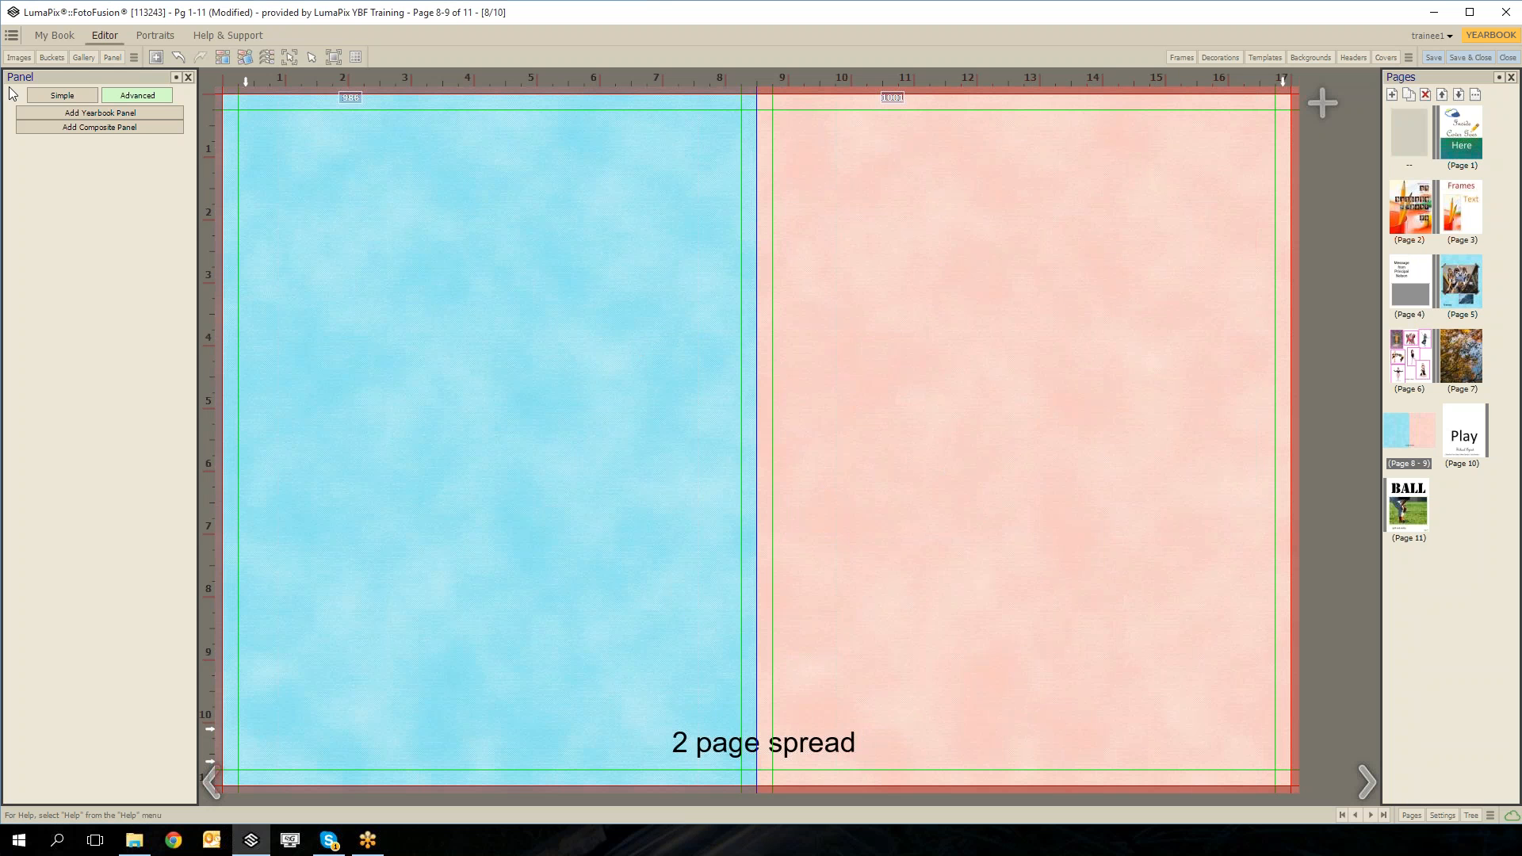
Set the rocky river photo from the Gallery as one background across the whole two-page spread.
left_click(83, 58)
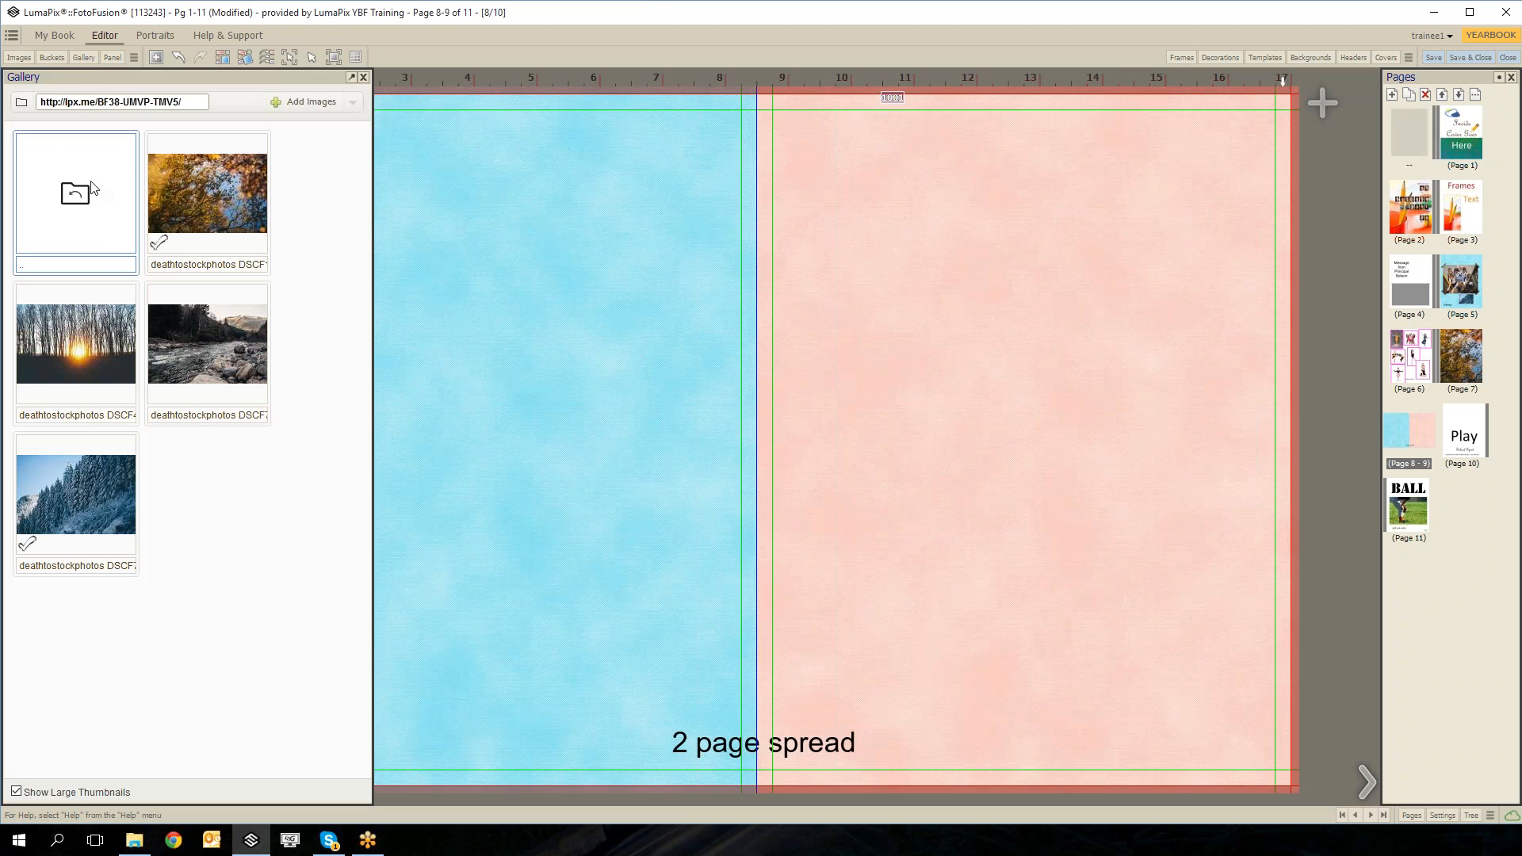
mouse_move(203, 337)
left_click(204, 411)
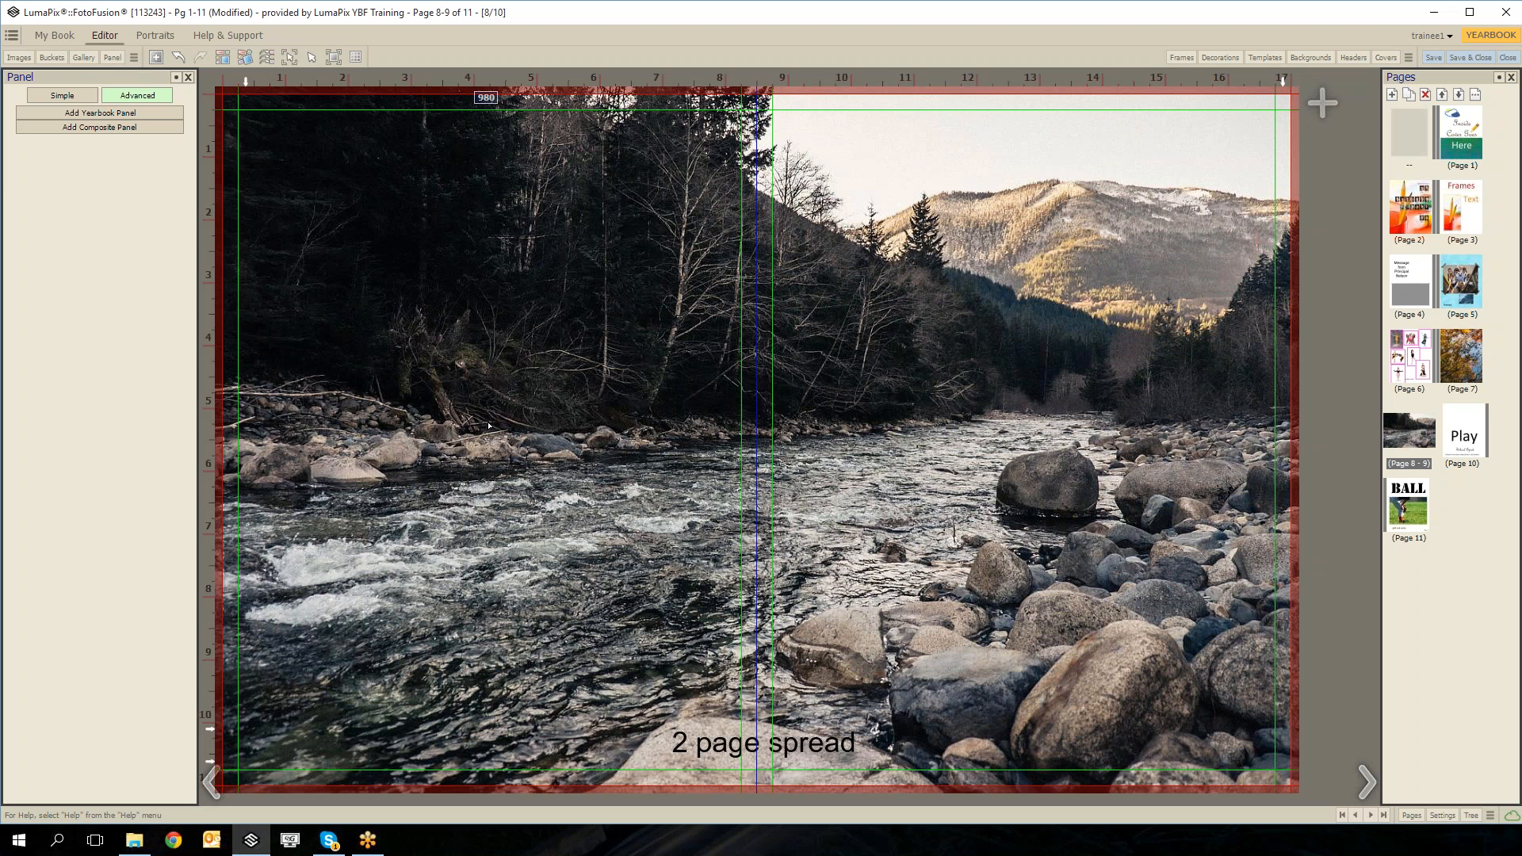
Delete the river background photo from the spread.
left_click(1035, 633)
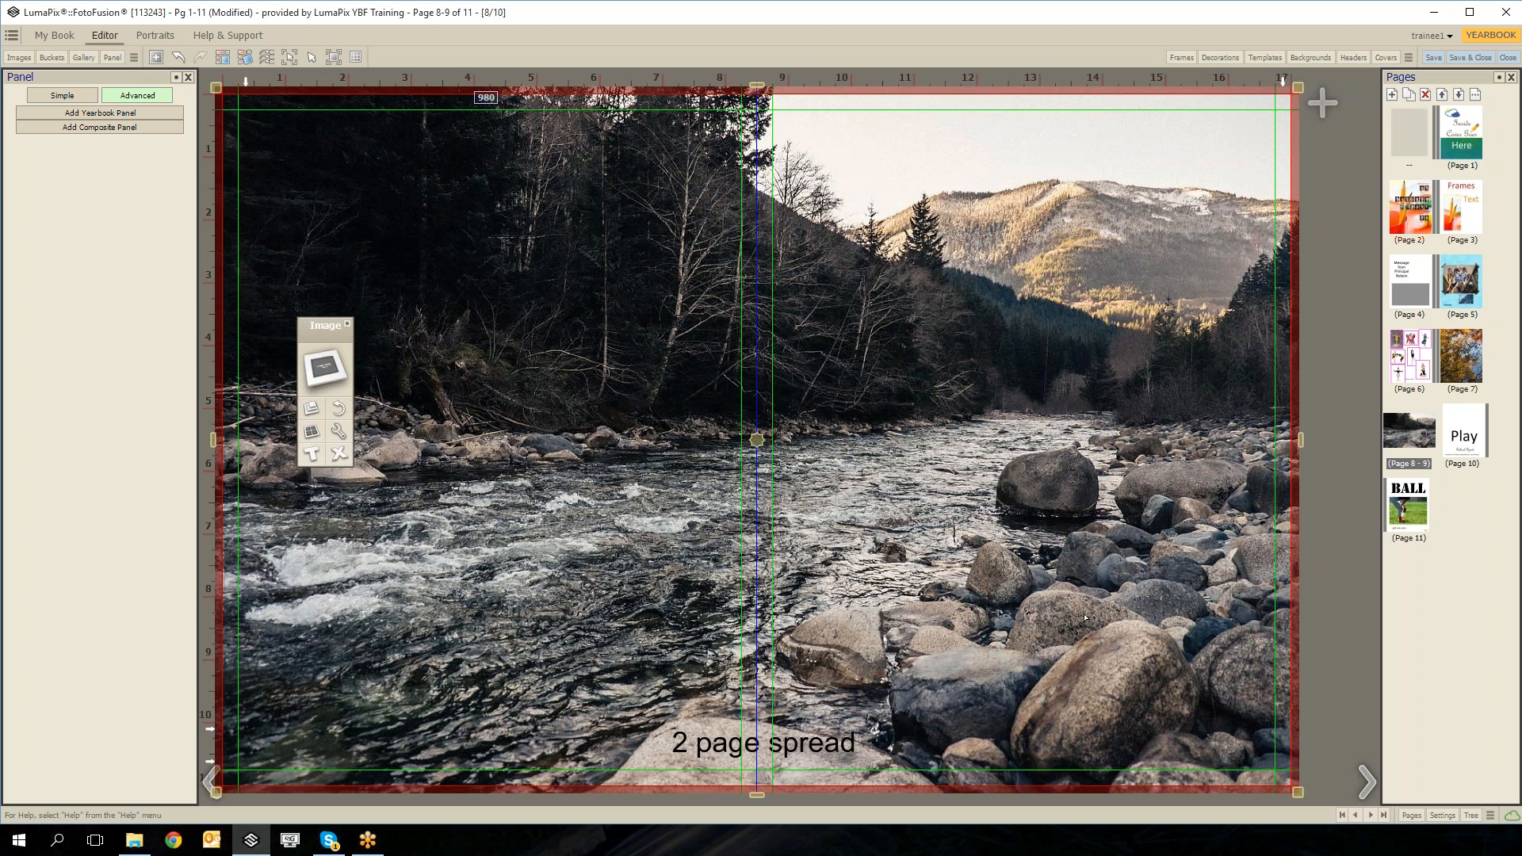
key("Delete")
key("Return")
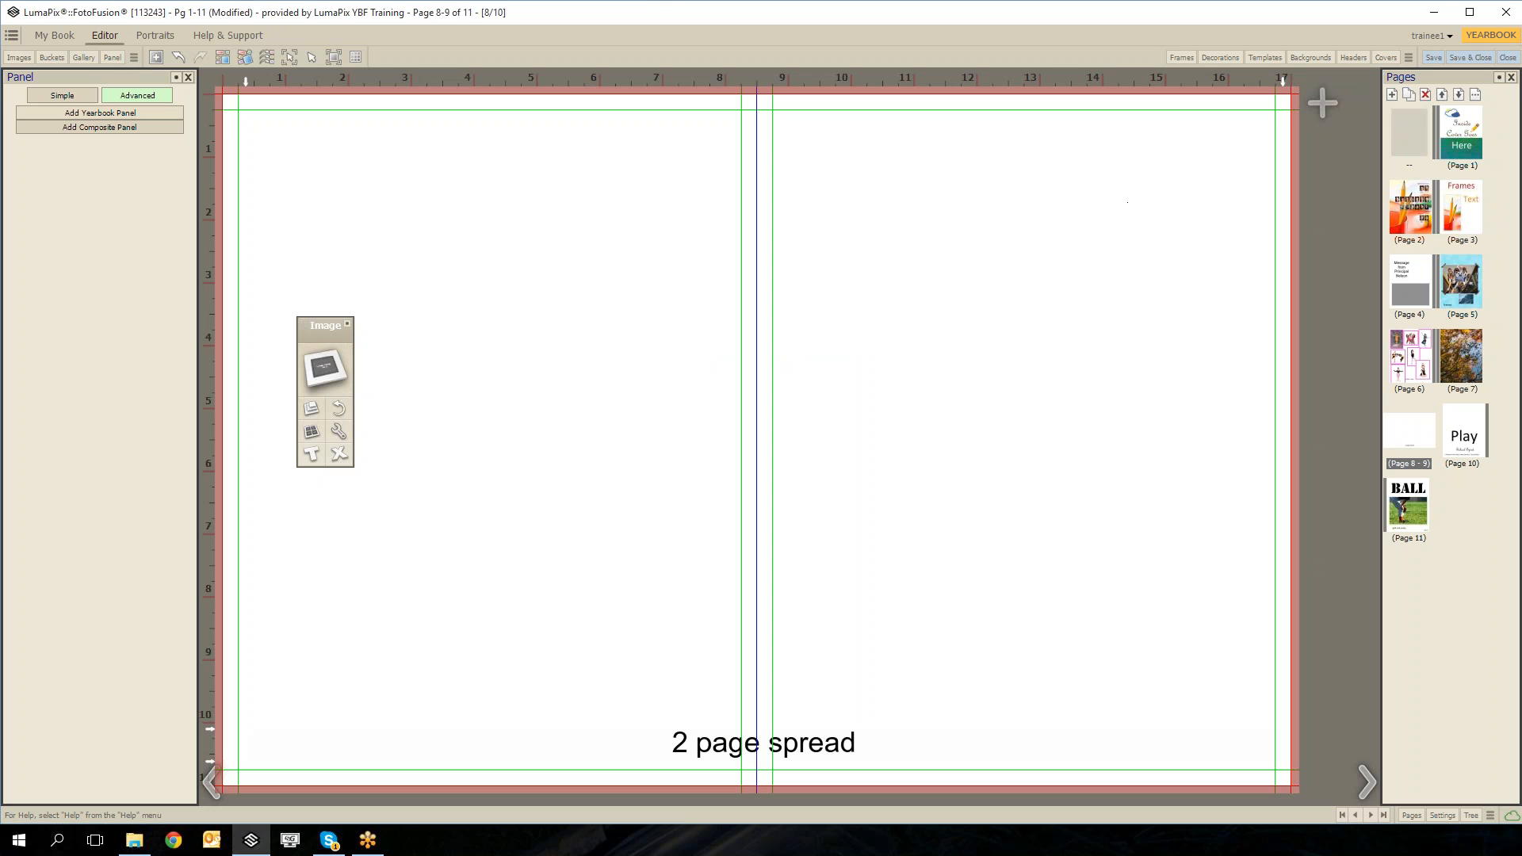
Place the photo of the girl in the blue striped top with a raised leg on the right page of the spread.
left_click(18, 57)
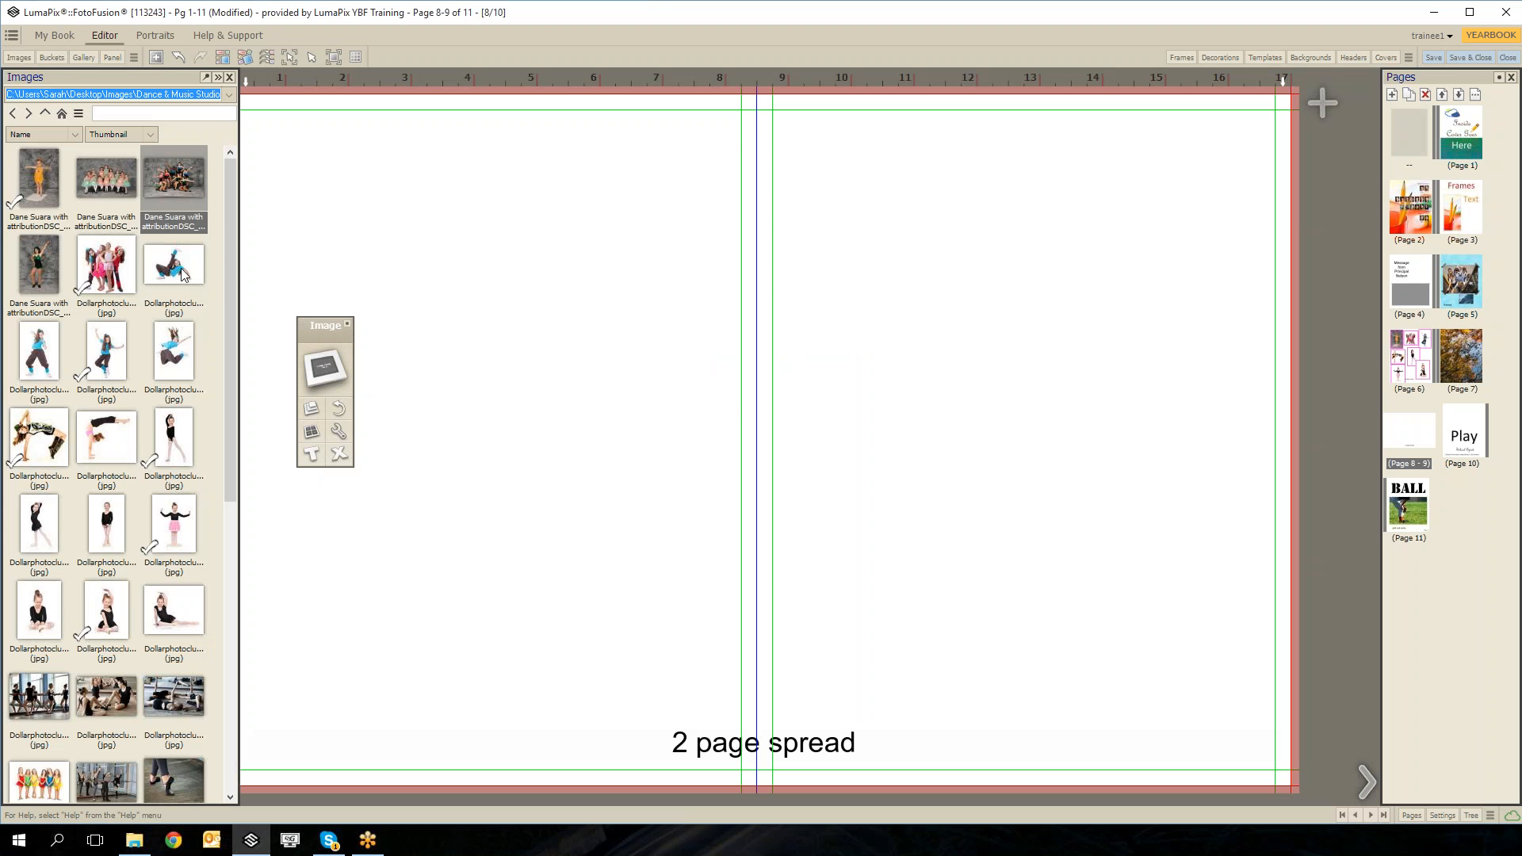
left_click_drag(181, 268, 888, 268)
left_click_drag(999, 276, 1133, 311)
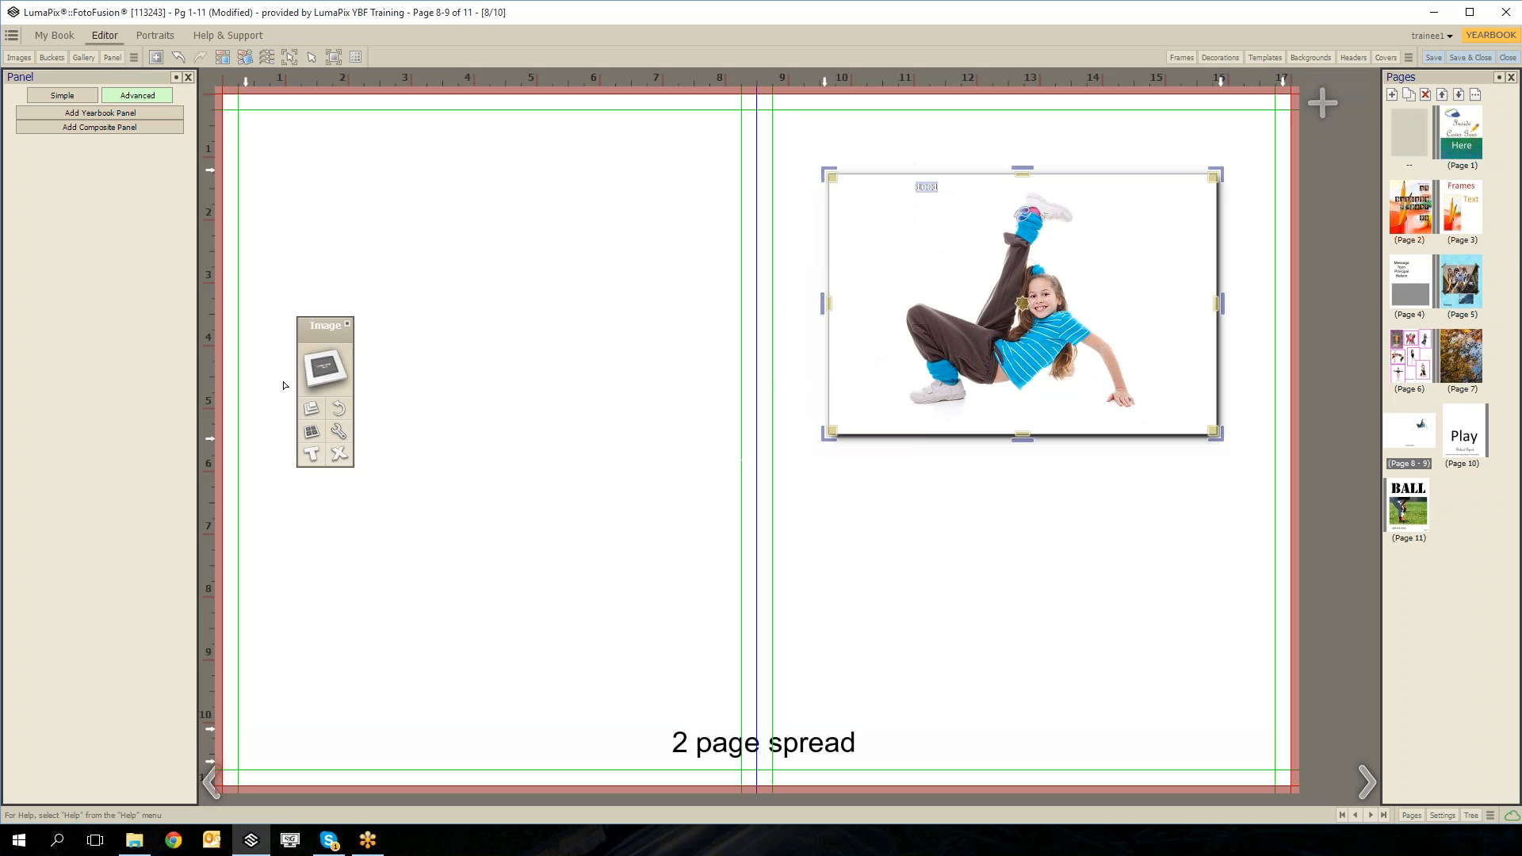
Attach a text caption to the girl's photo and resize its box so it sits just below the photo.
left_click(311, 455)
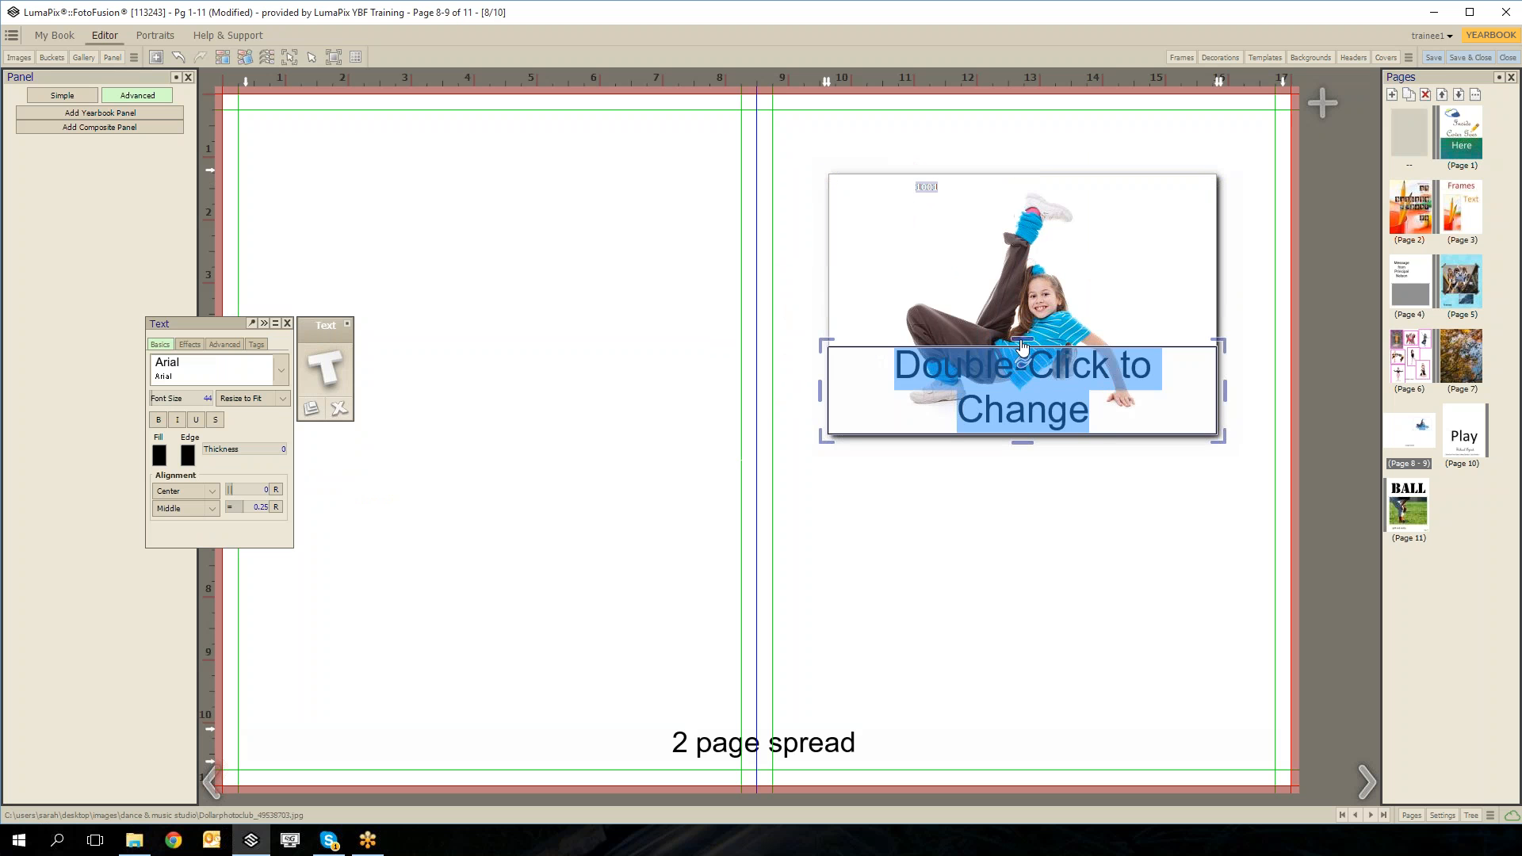
mouse_move(1023, 347)
left_mouse_down()
mouse_move(1023, 287)
mouse_move(1023, 354)
left_mouse_up()
left_click_drag(1029, 445, 1029, 544)
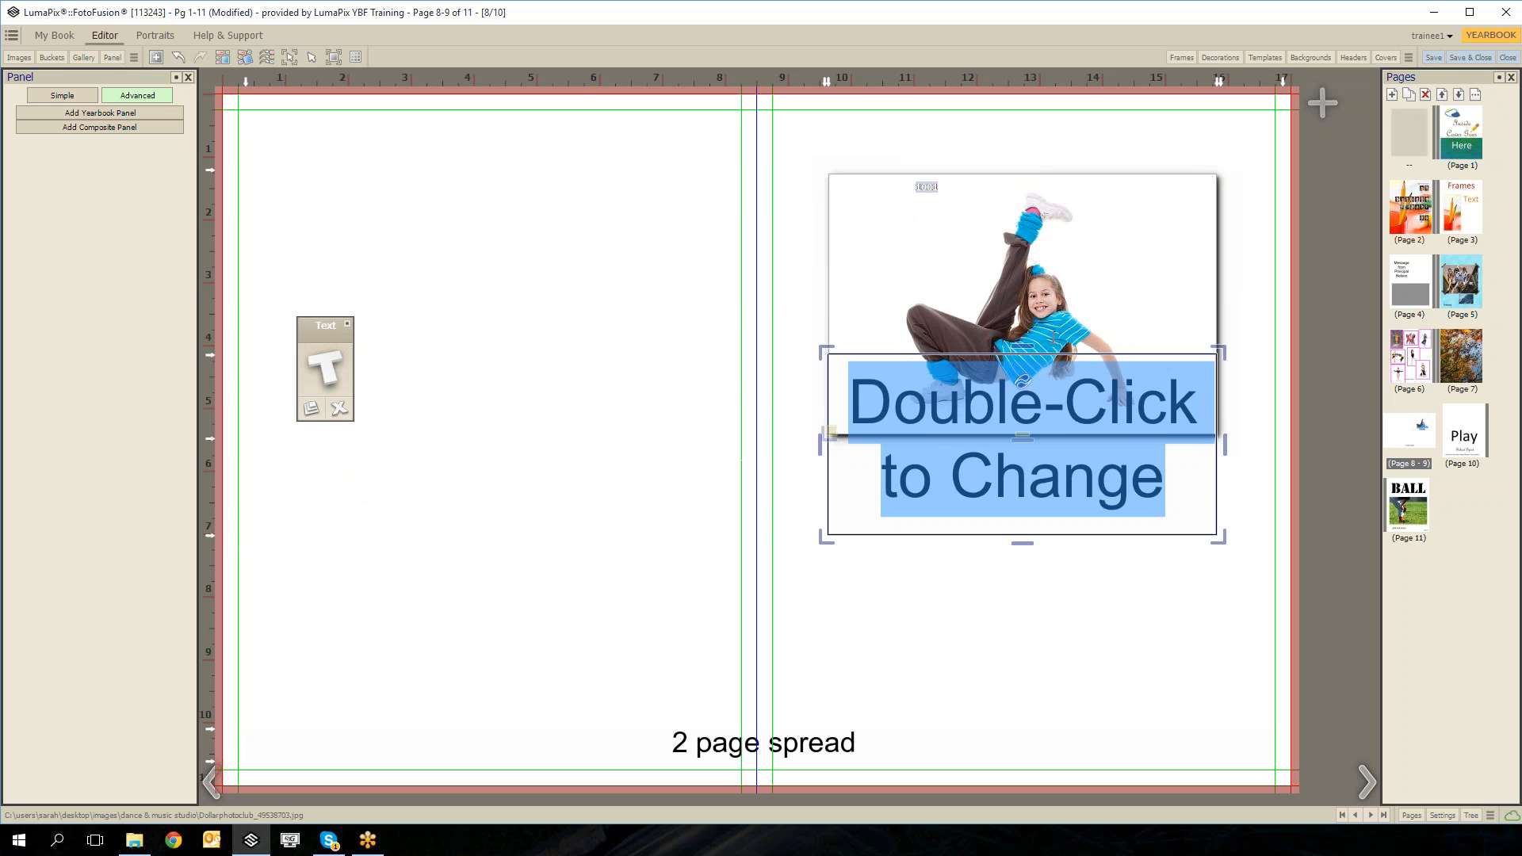
left_click_drag(1022, 435, 1033, 434)
left_click(1013, 618)
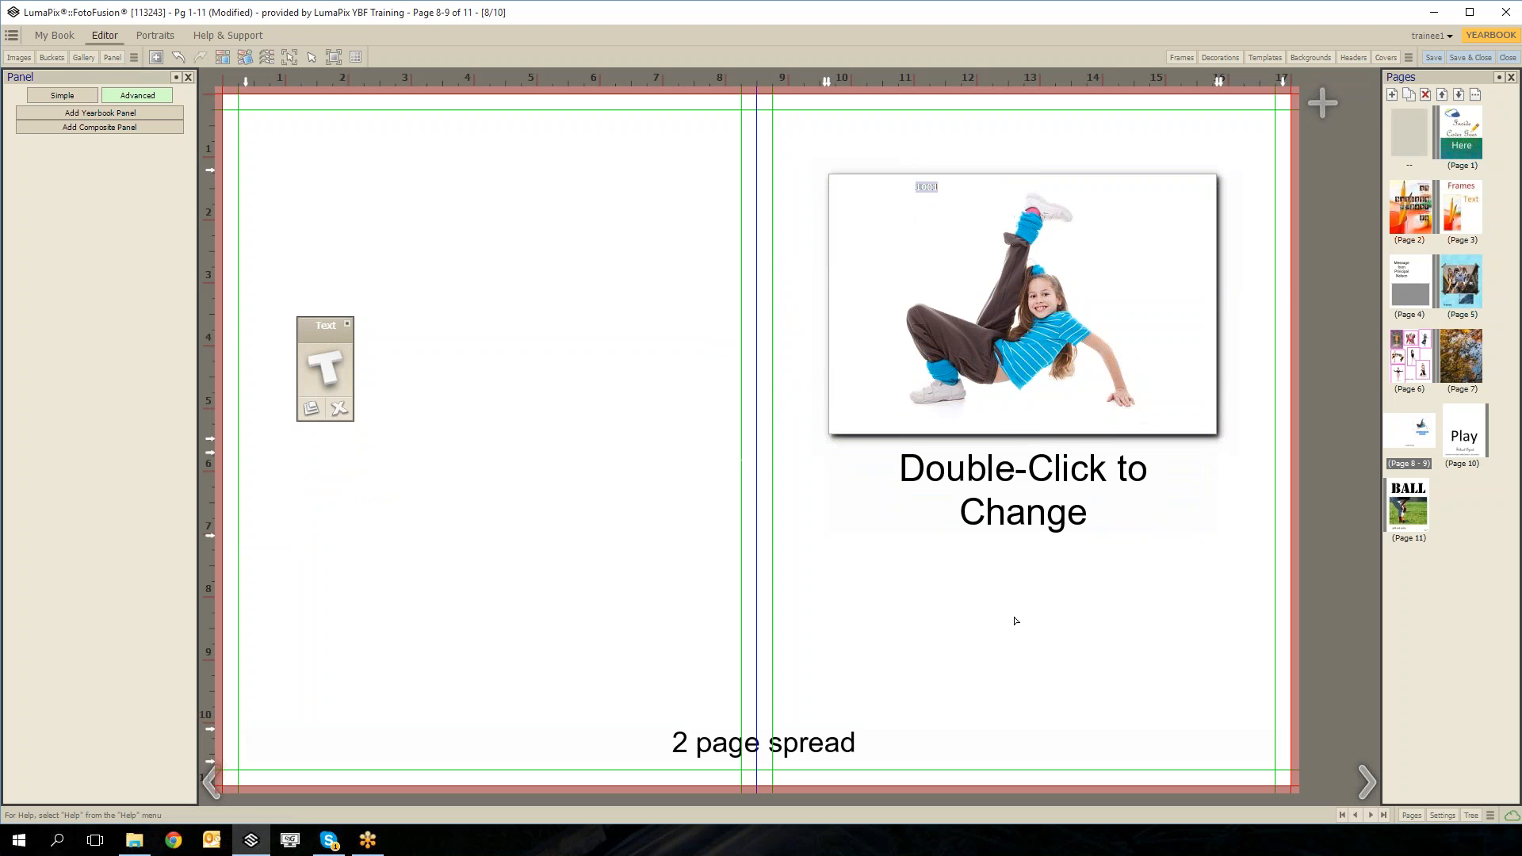
Move the captioned photo to the upper part of the left page, and draw a large, nearly square empty photo frame on the right page.
left_click(976, 254)
left_click_drag(961, 236, 386, 180)
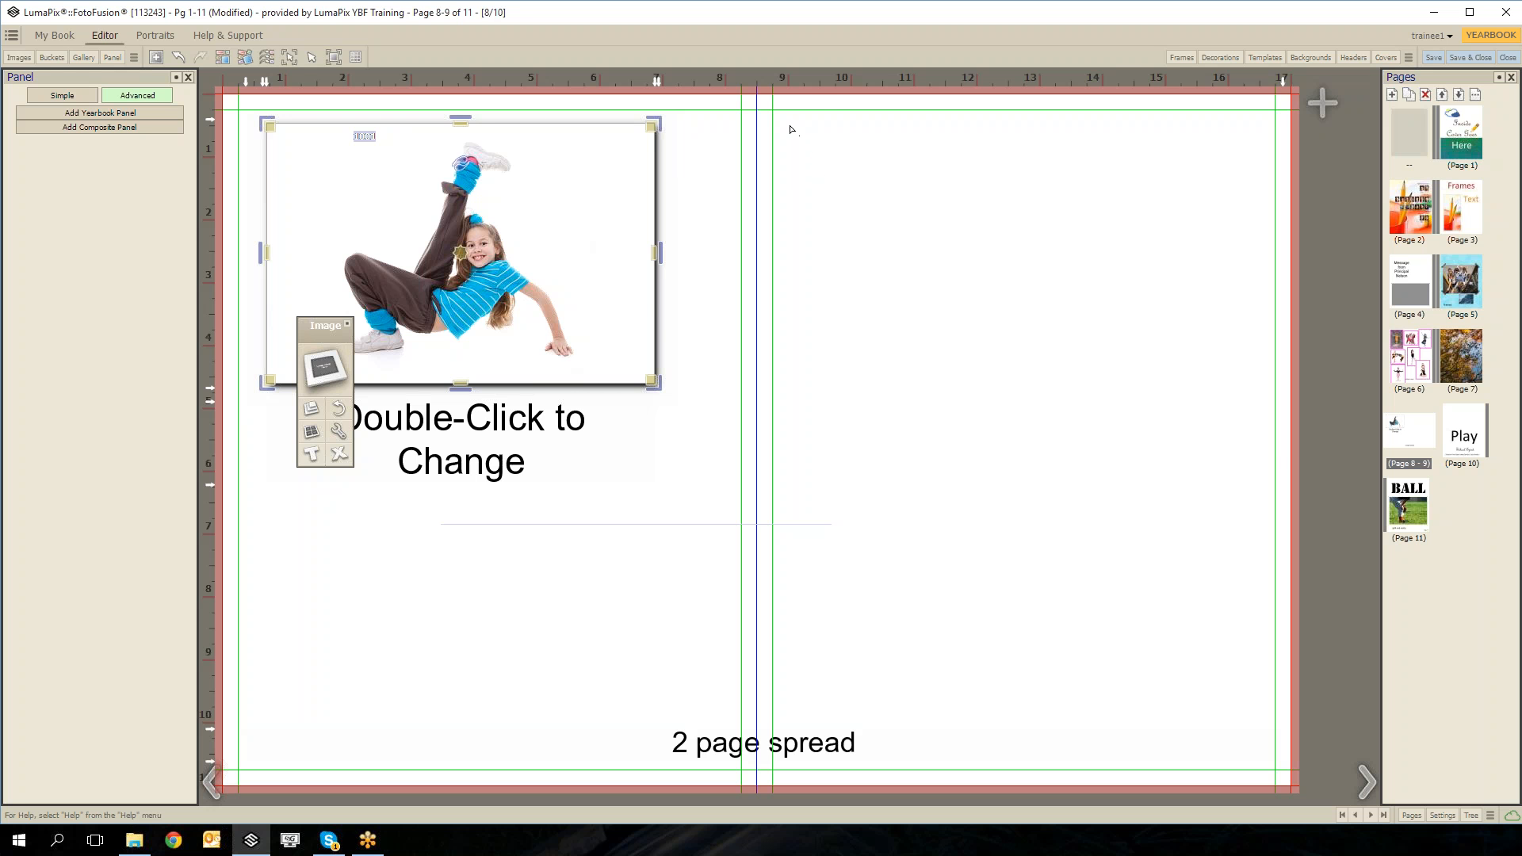
left_click_drag(792, 122, 1220, 554)
left_click(1253, 558)
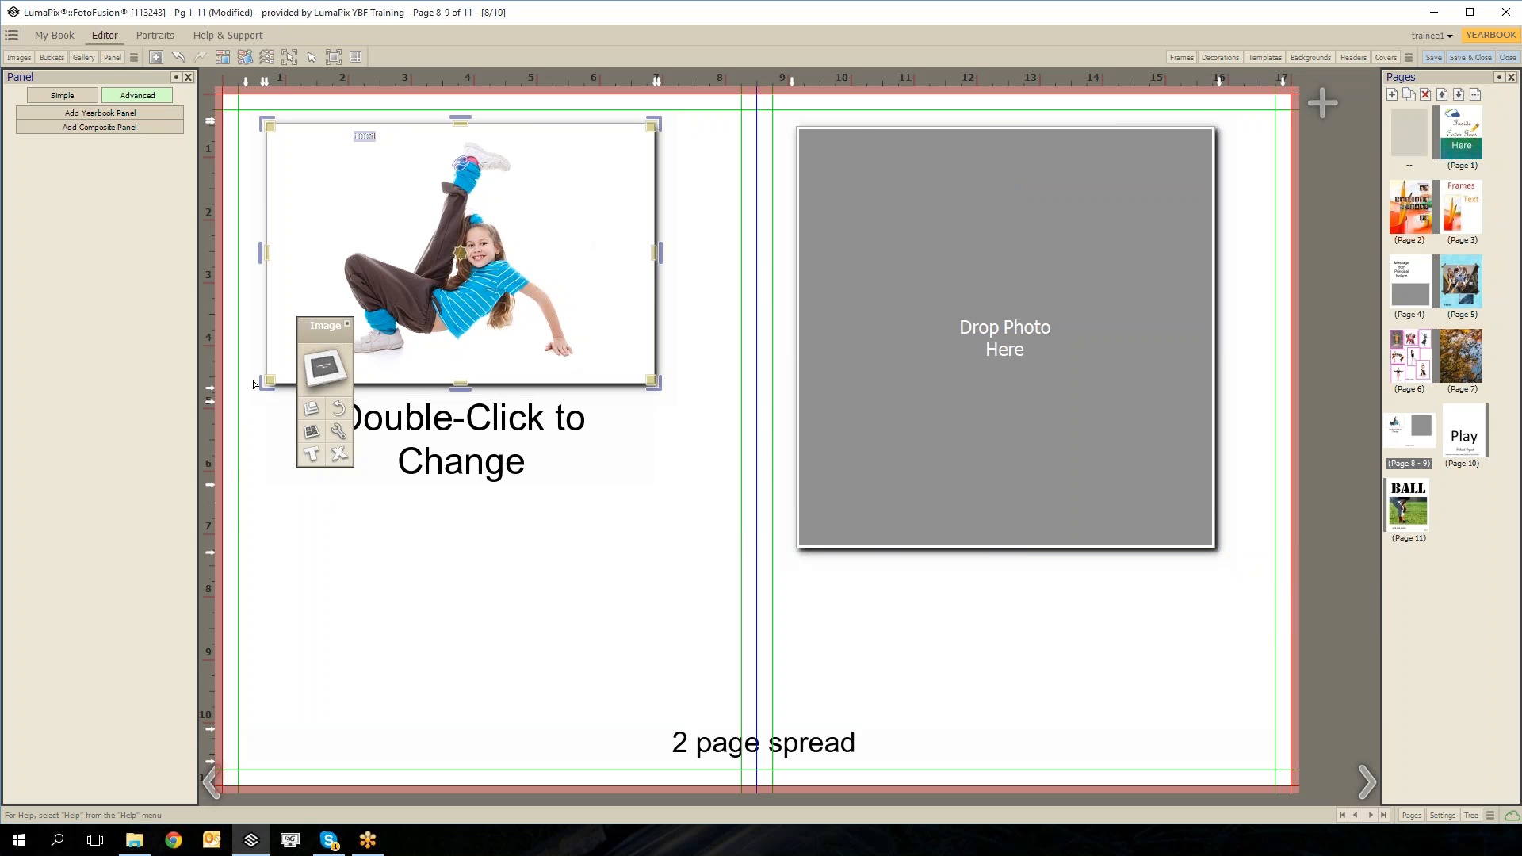
Split the empty frame on the right page into a grid of four columns and three rows.
left_click(317, 446)
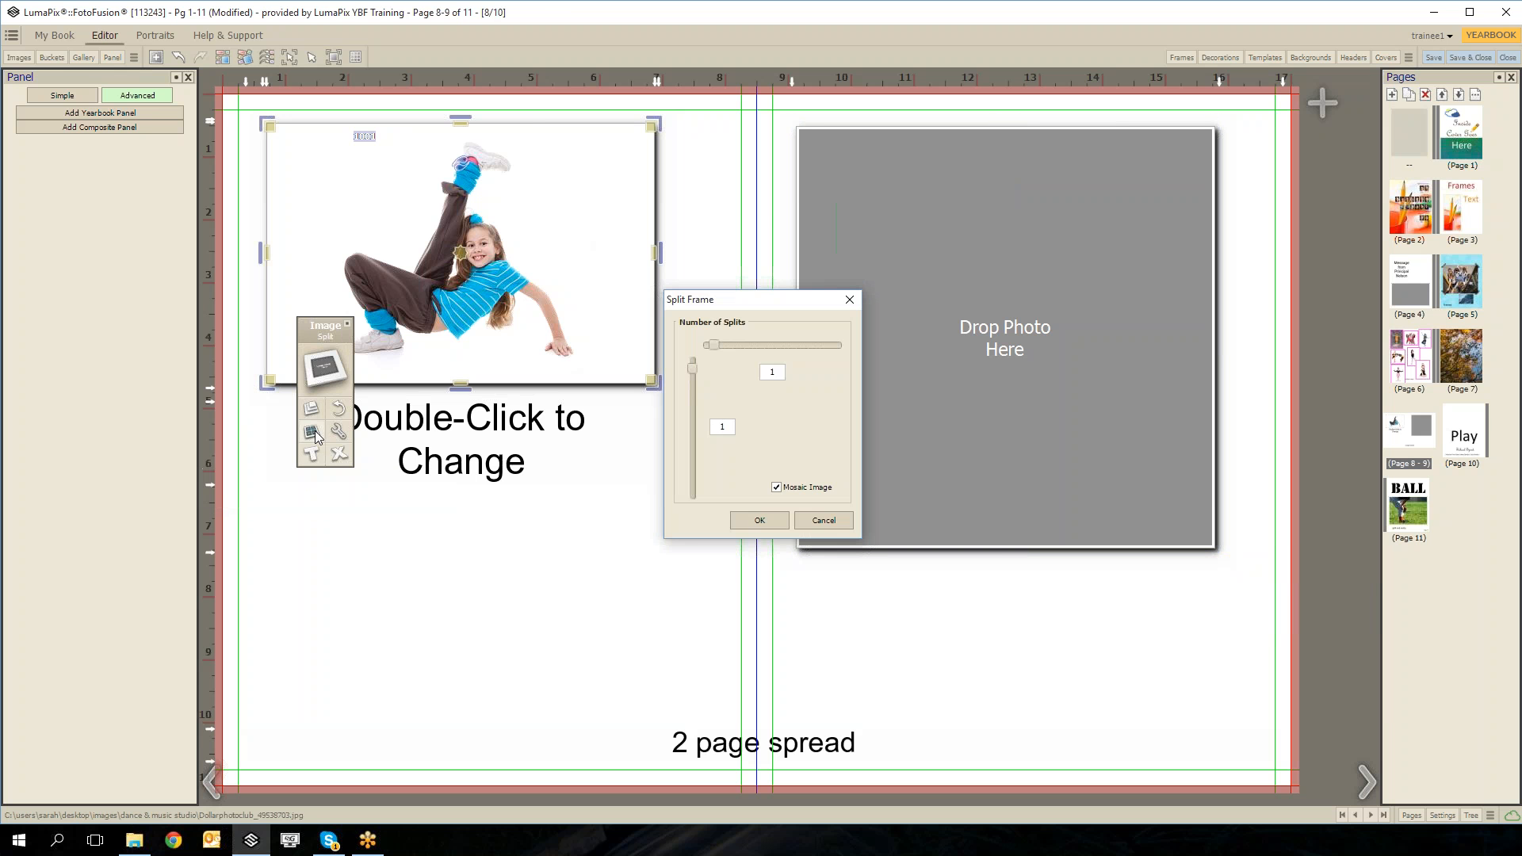
left_click(844, 526)
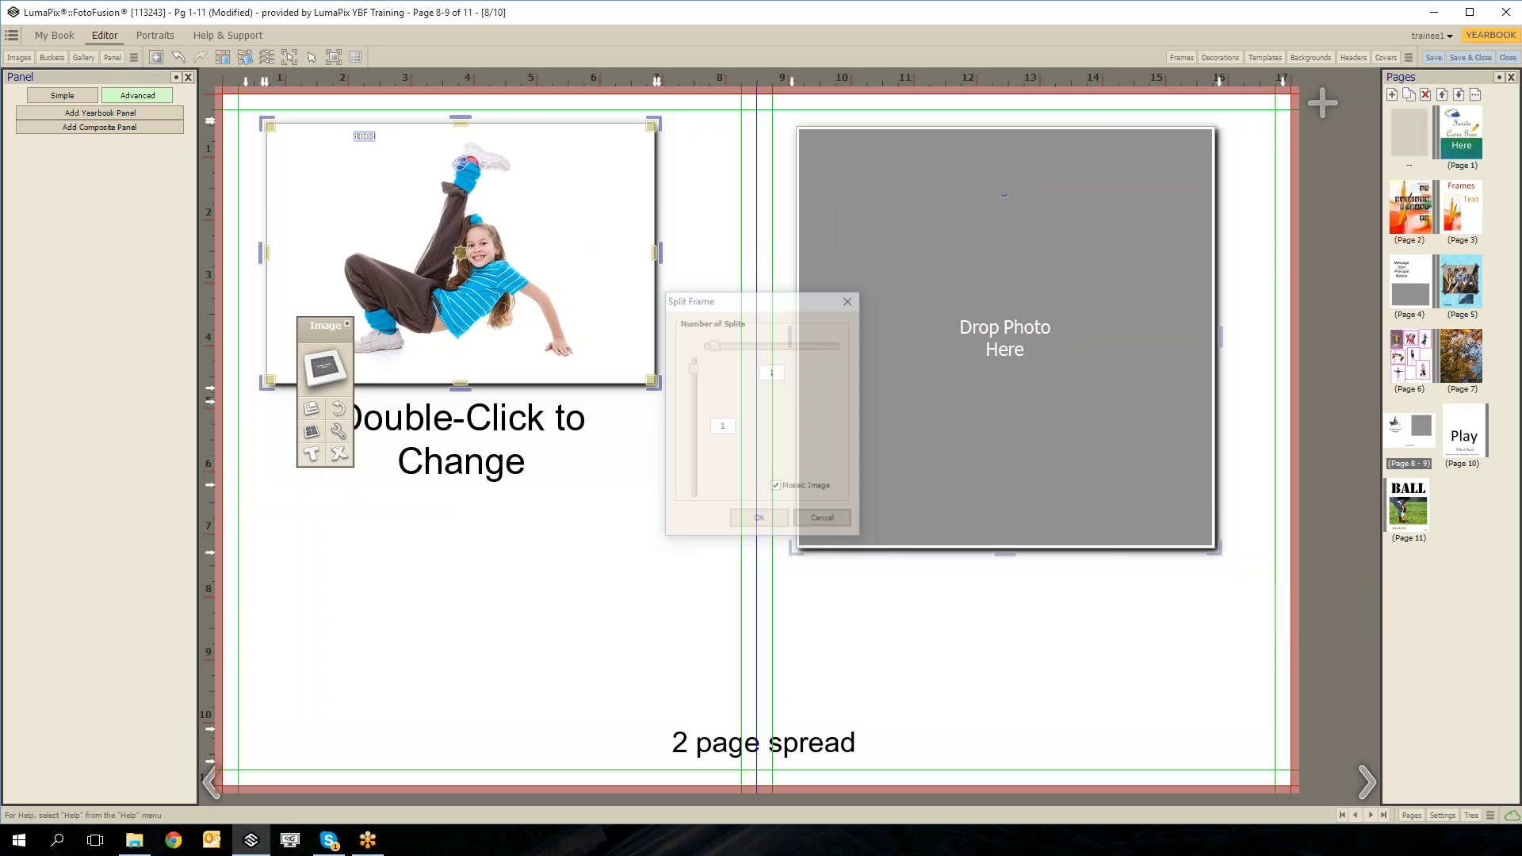
left_click(318, 449)
left_click_drag(312, 436, 327, 353)
left_click_drag(320, 433, 507, 542)
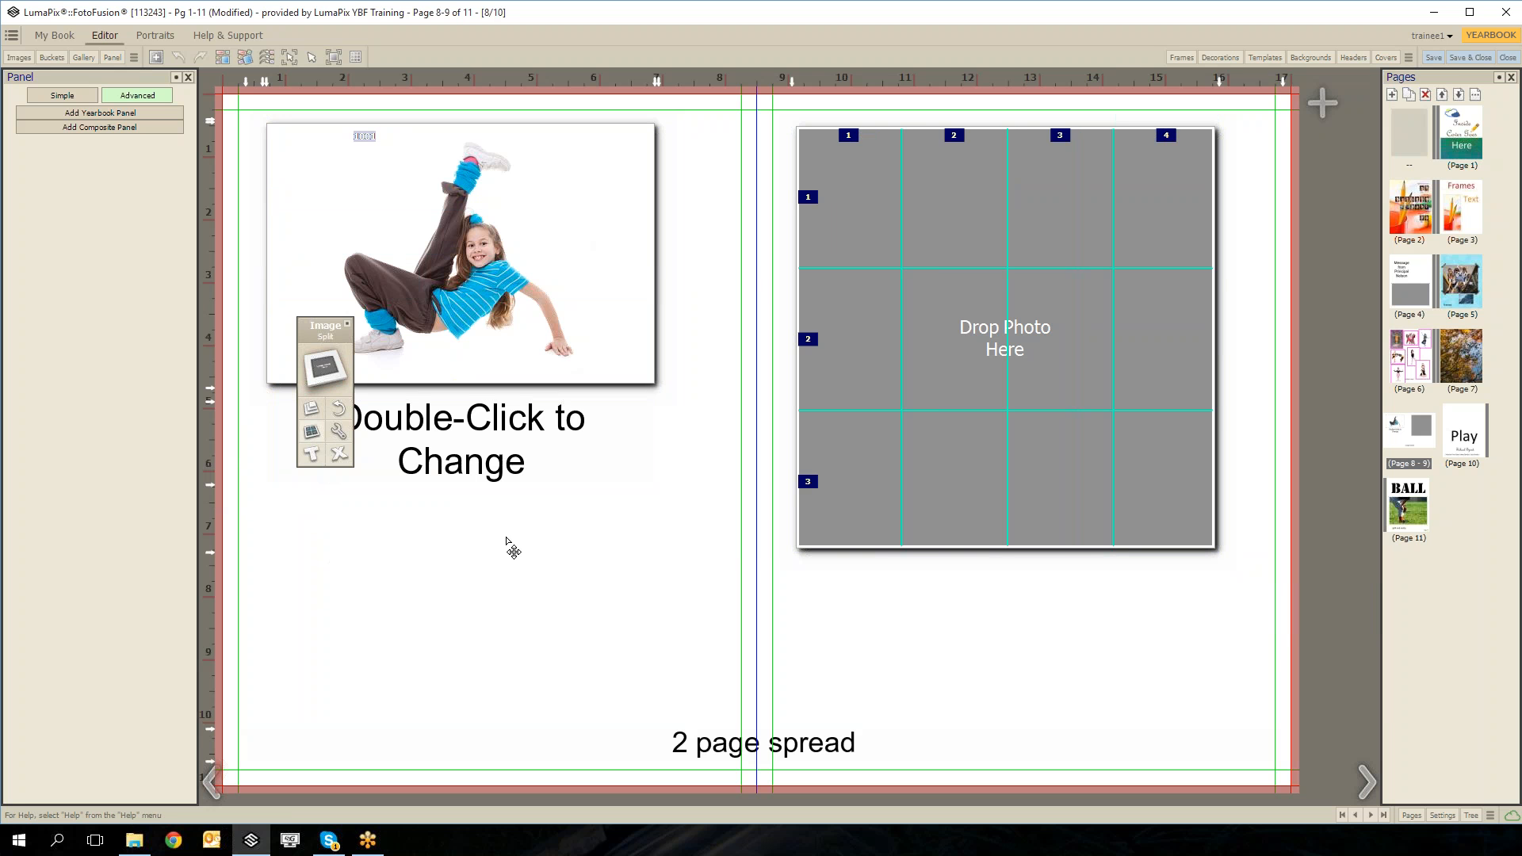
left_click_drag(506, 541, 508, 543)
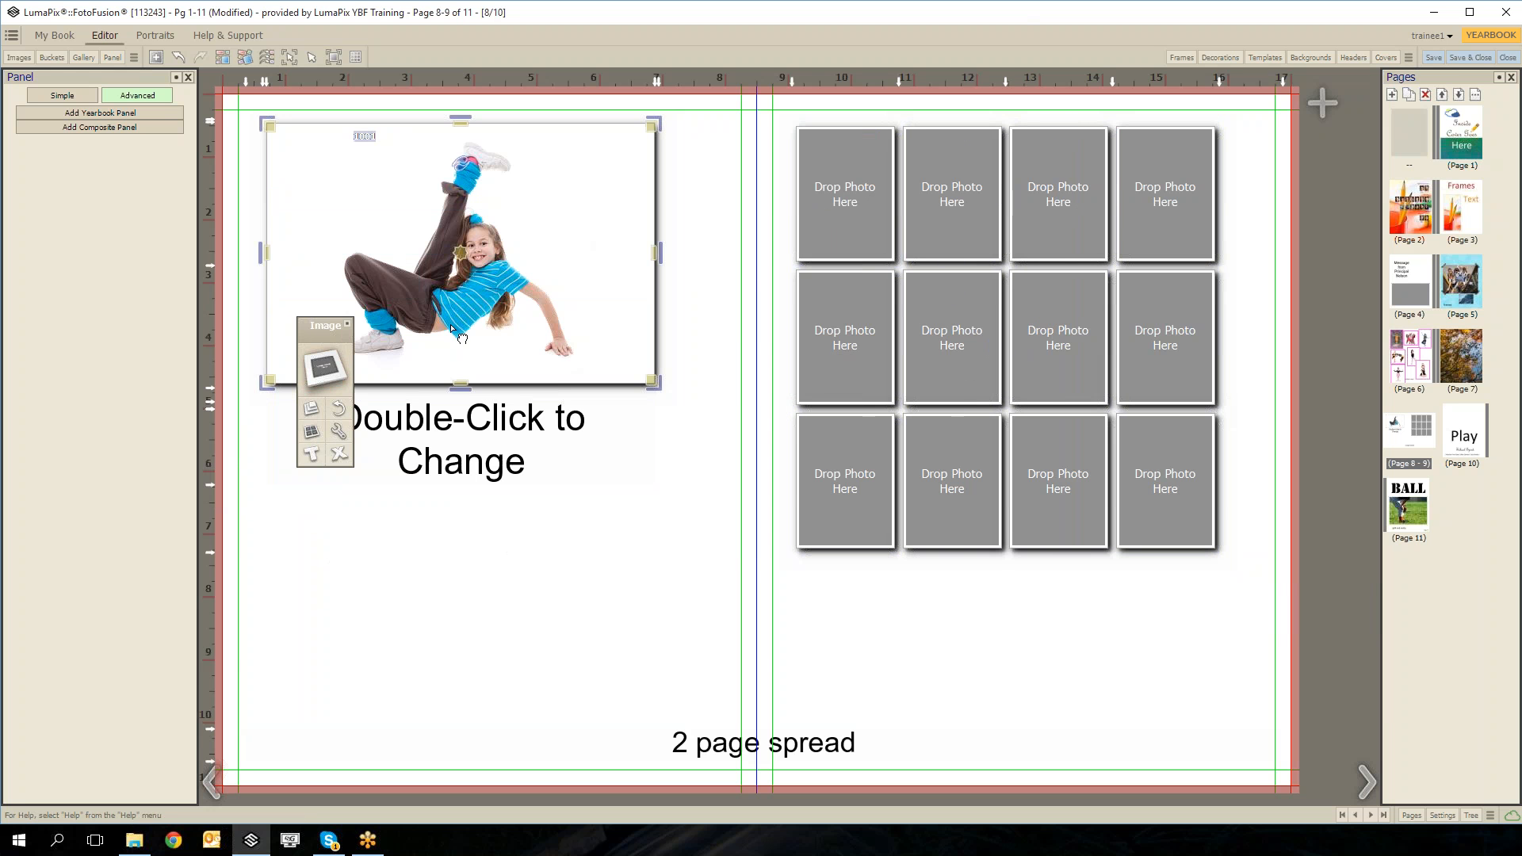
Split the girl's photo frame into two columns and three rows, keeping the Mosaic Image option enabled.
left_click(311, 432)
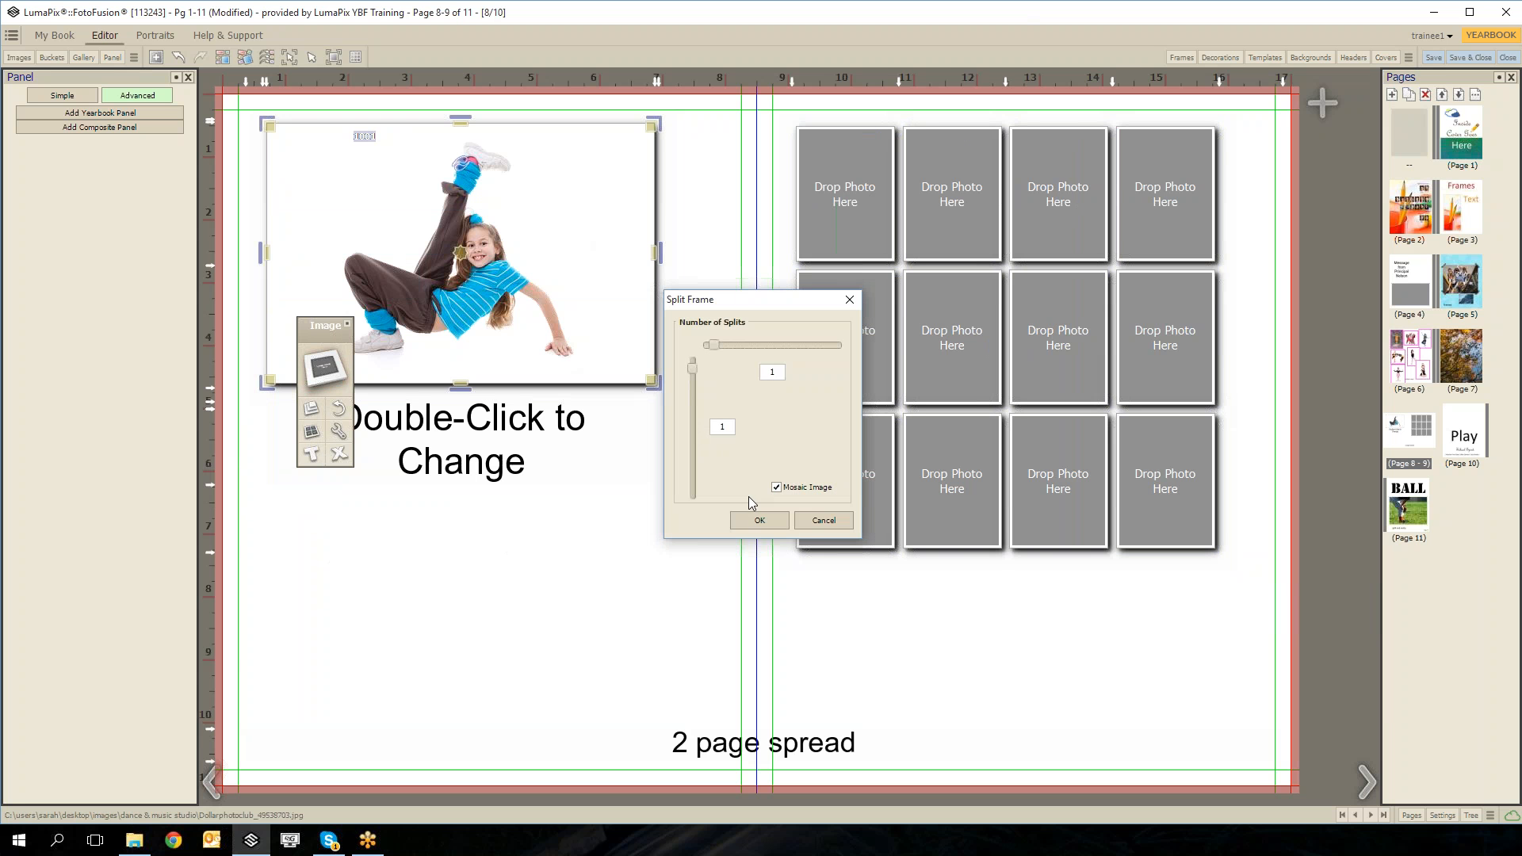
double_click(722, 426)
type("3")
double_click(773, 372)
type("2")
left_click(759, 520)
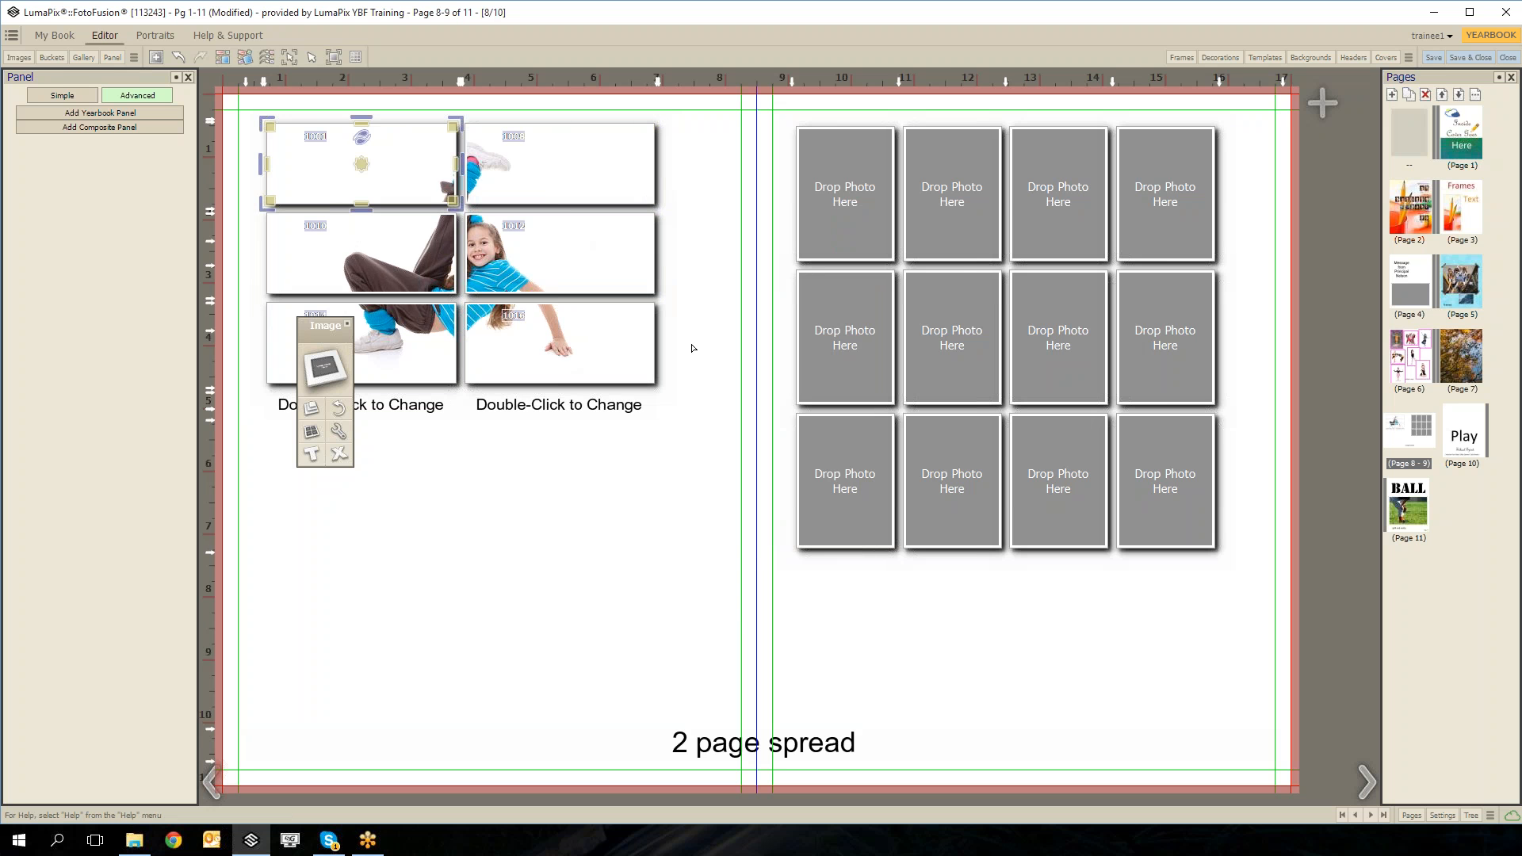
Move the top and middle frames of the grid's first column out of alignment, and rotate that column's bottom frame nearly upside down.
left_click(855, 186)
left_click(954, 179)
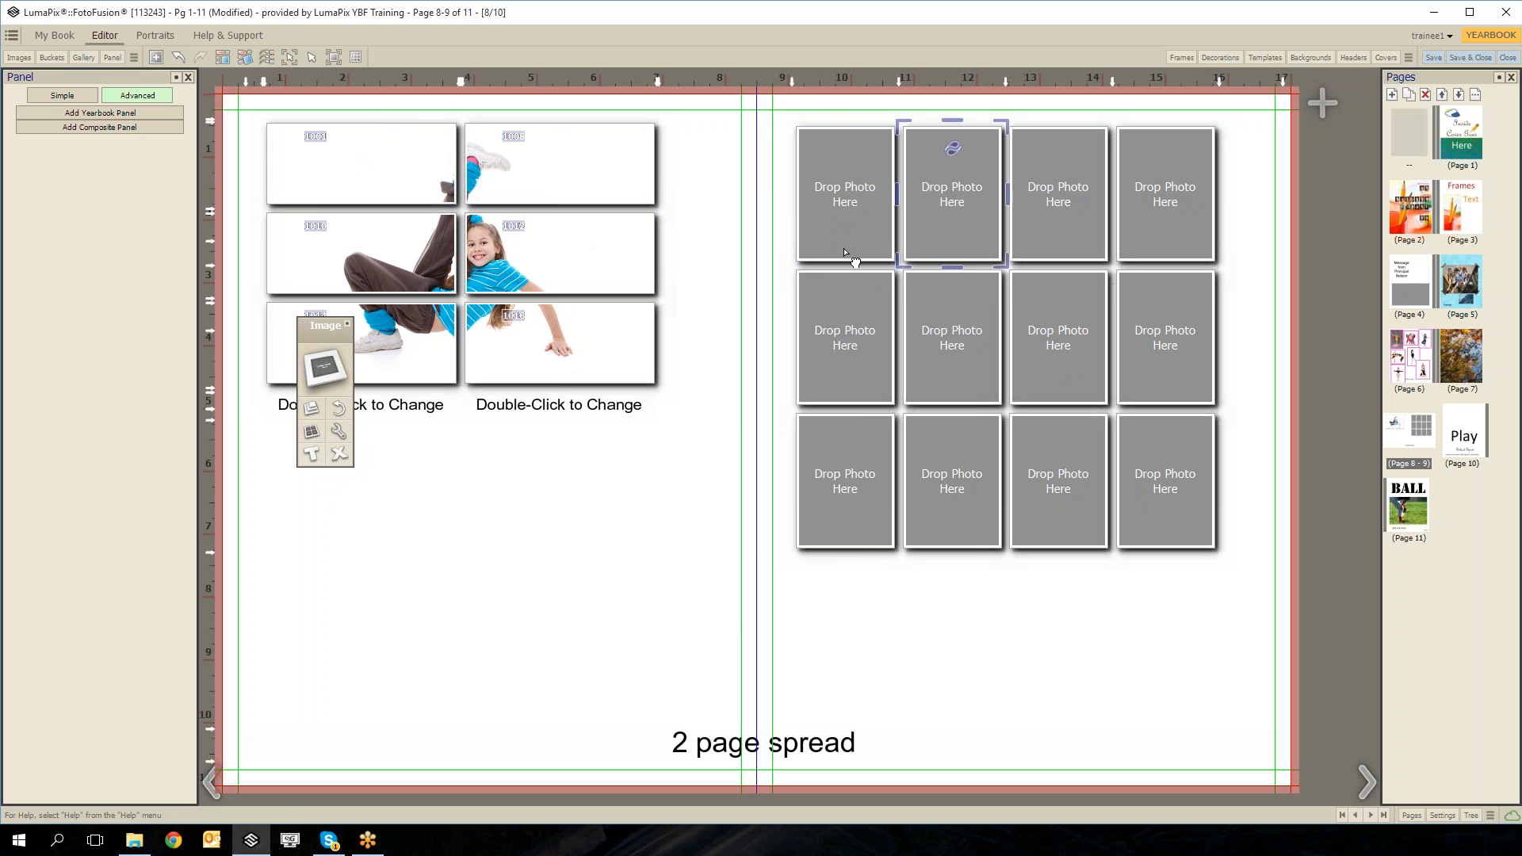
left_click_drag(853, 249, 834, 237)
left_click_drag(863, 320, 800, 341)
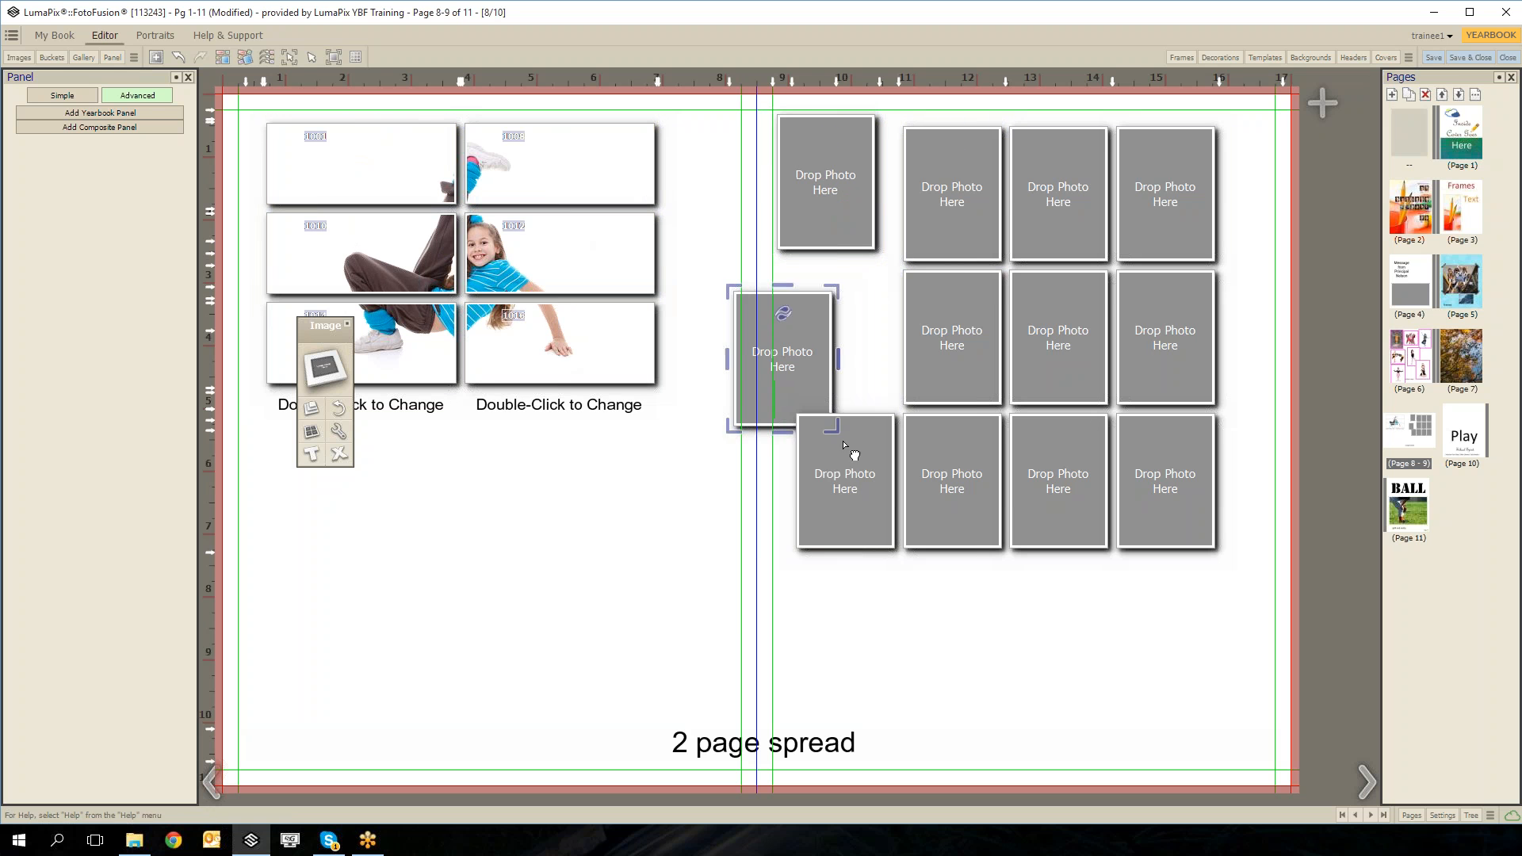
left_click_drag(846, 438, 854, 525)
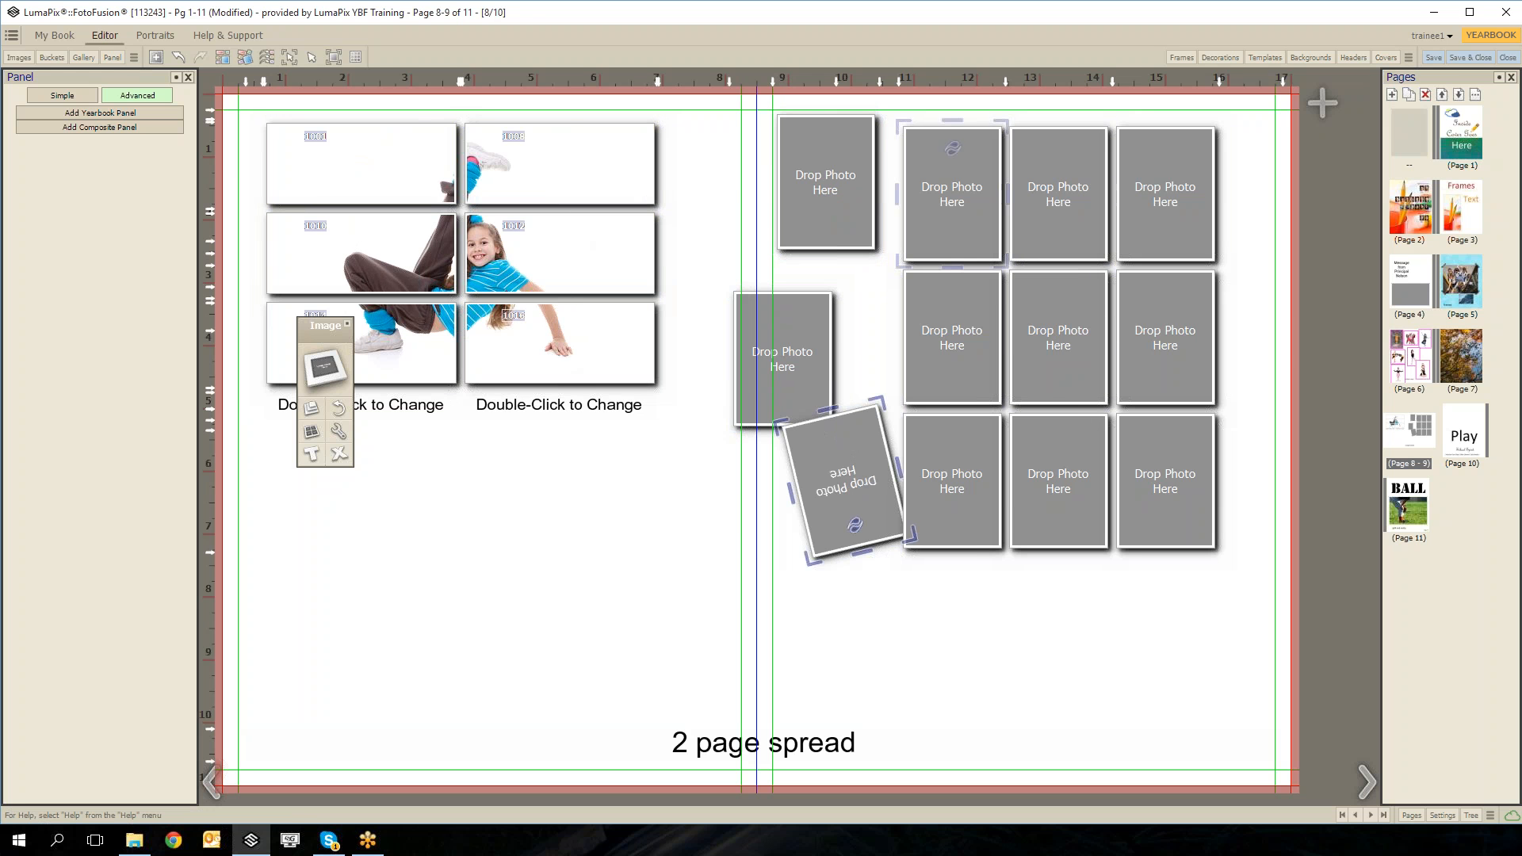
left_click(943, 250)
left_click(643, 373)
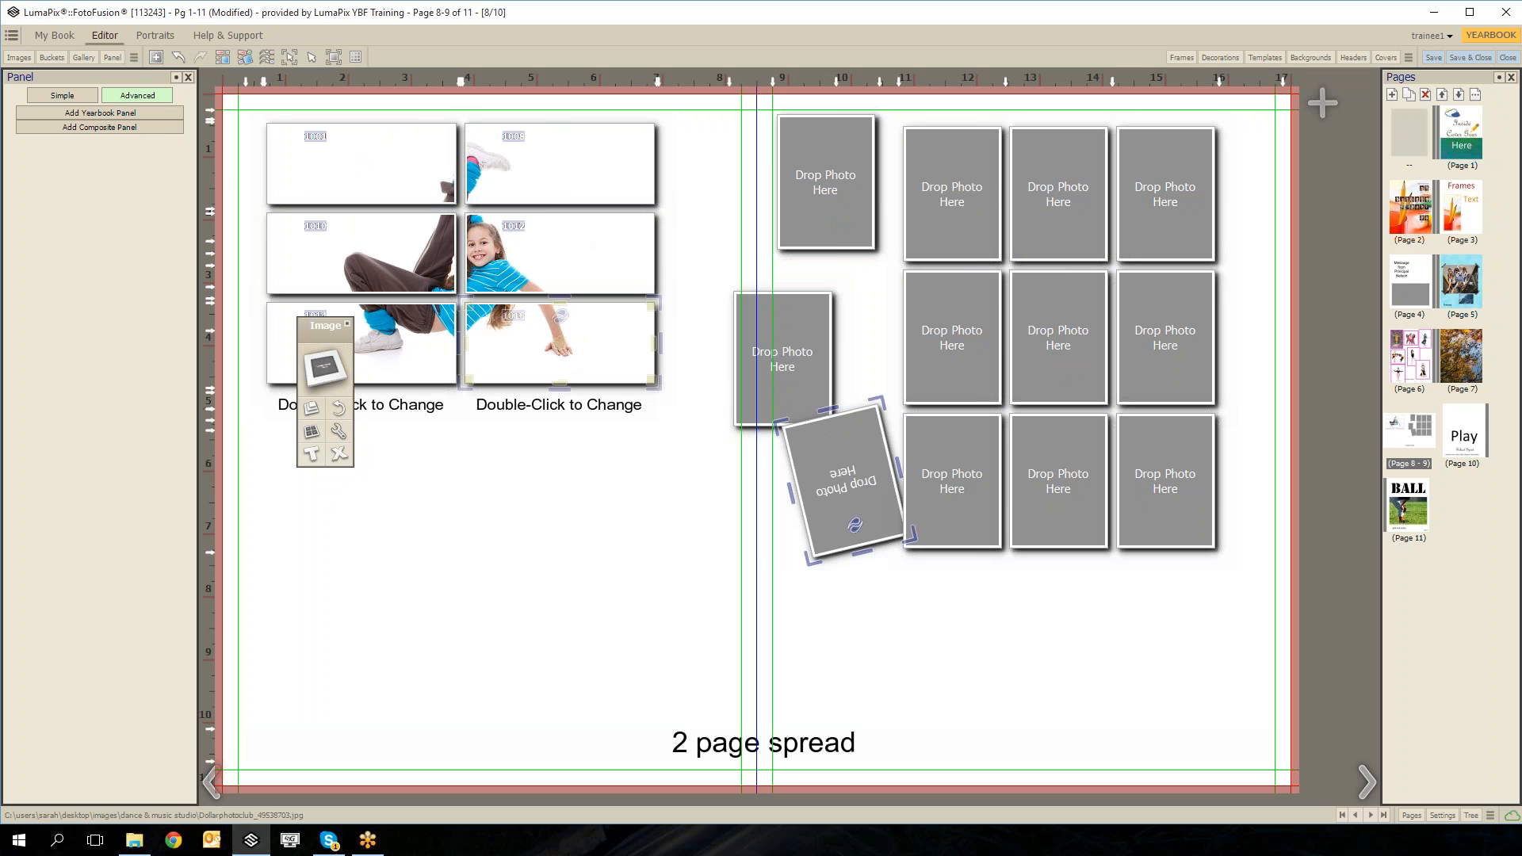
Go to page 10 and draw a wide text frame across the blank area above the word "Play".
left_click(722, 397)
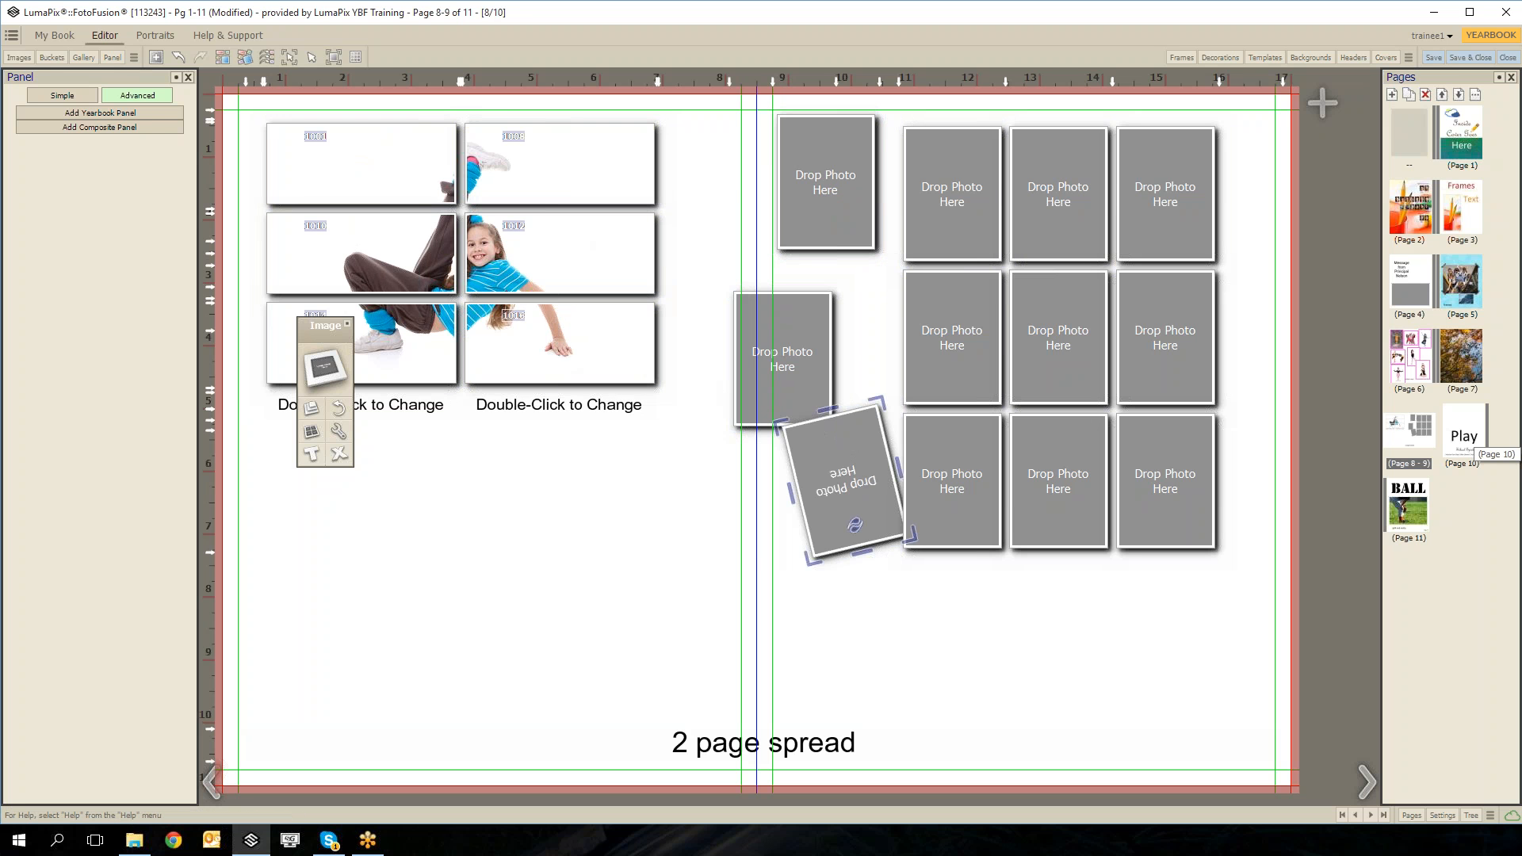
left_click(1465, 436)
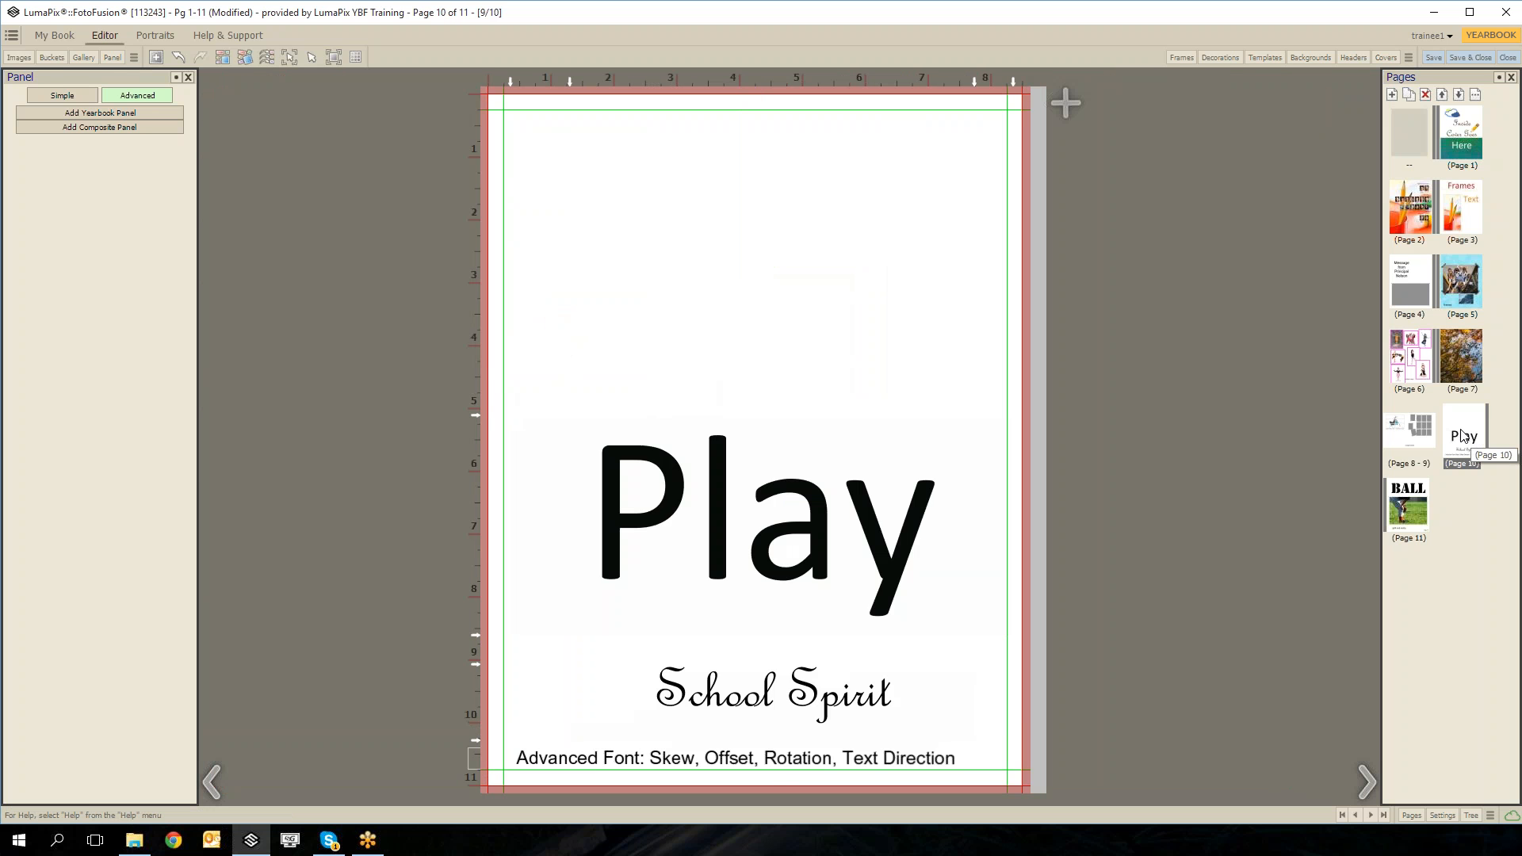
left_click(948, 185)
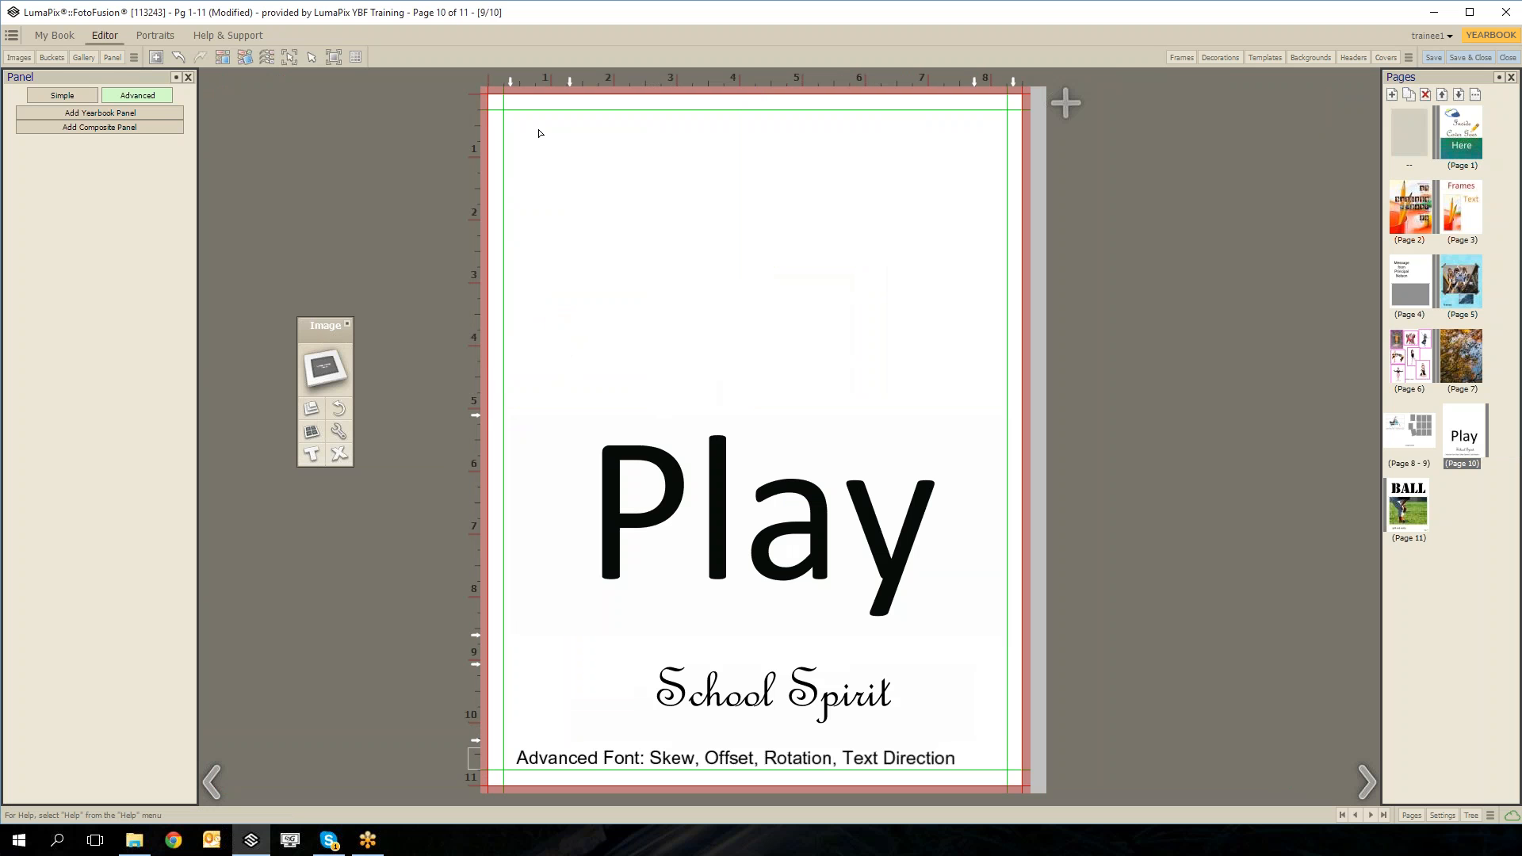
left_click_drag(909, 287, 981, 300)
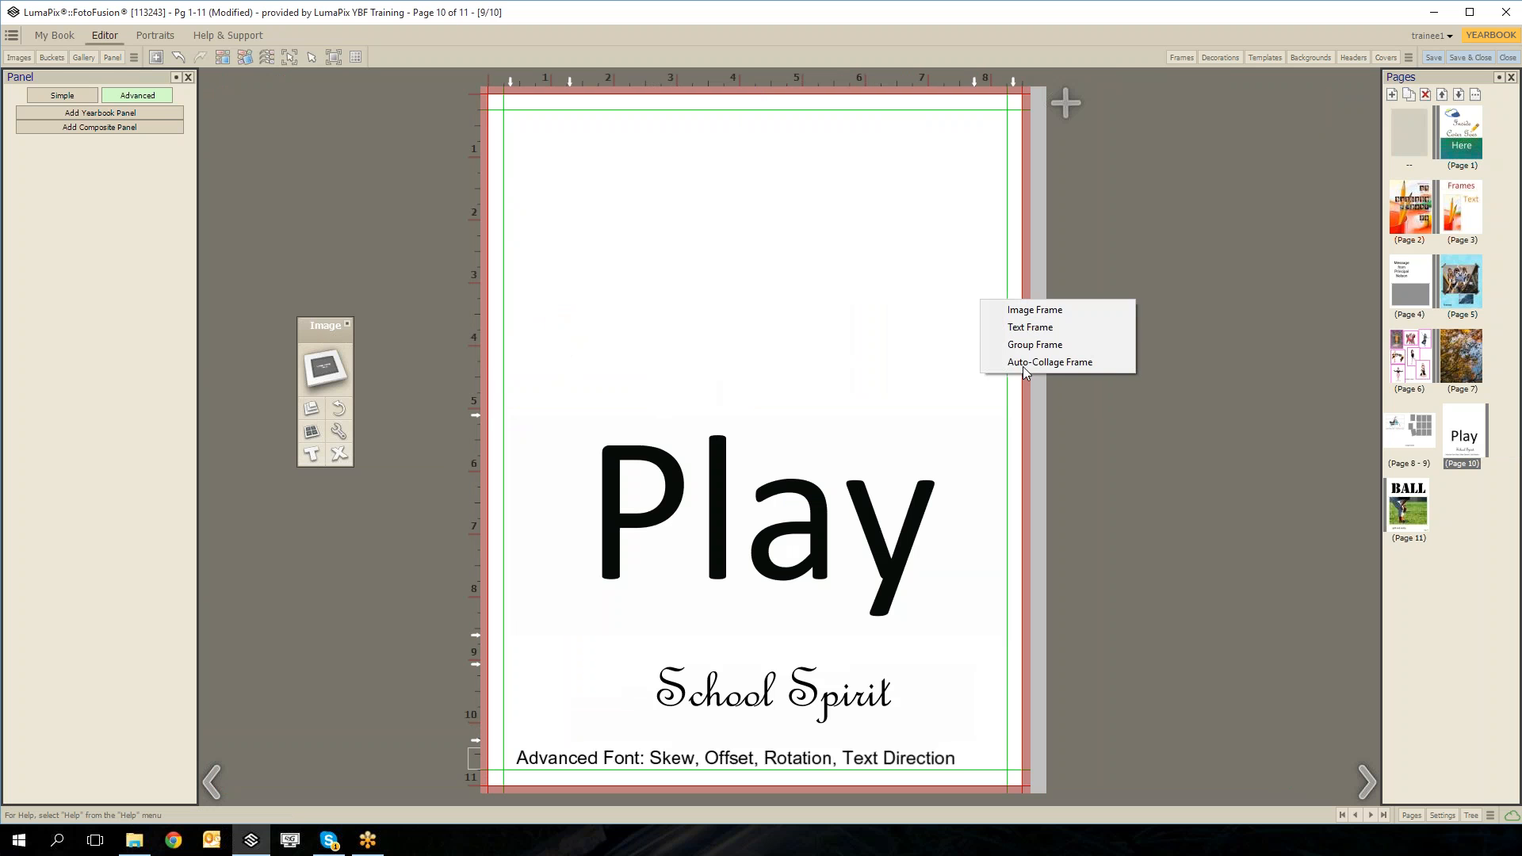
left_click(1031, 328)
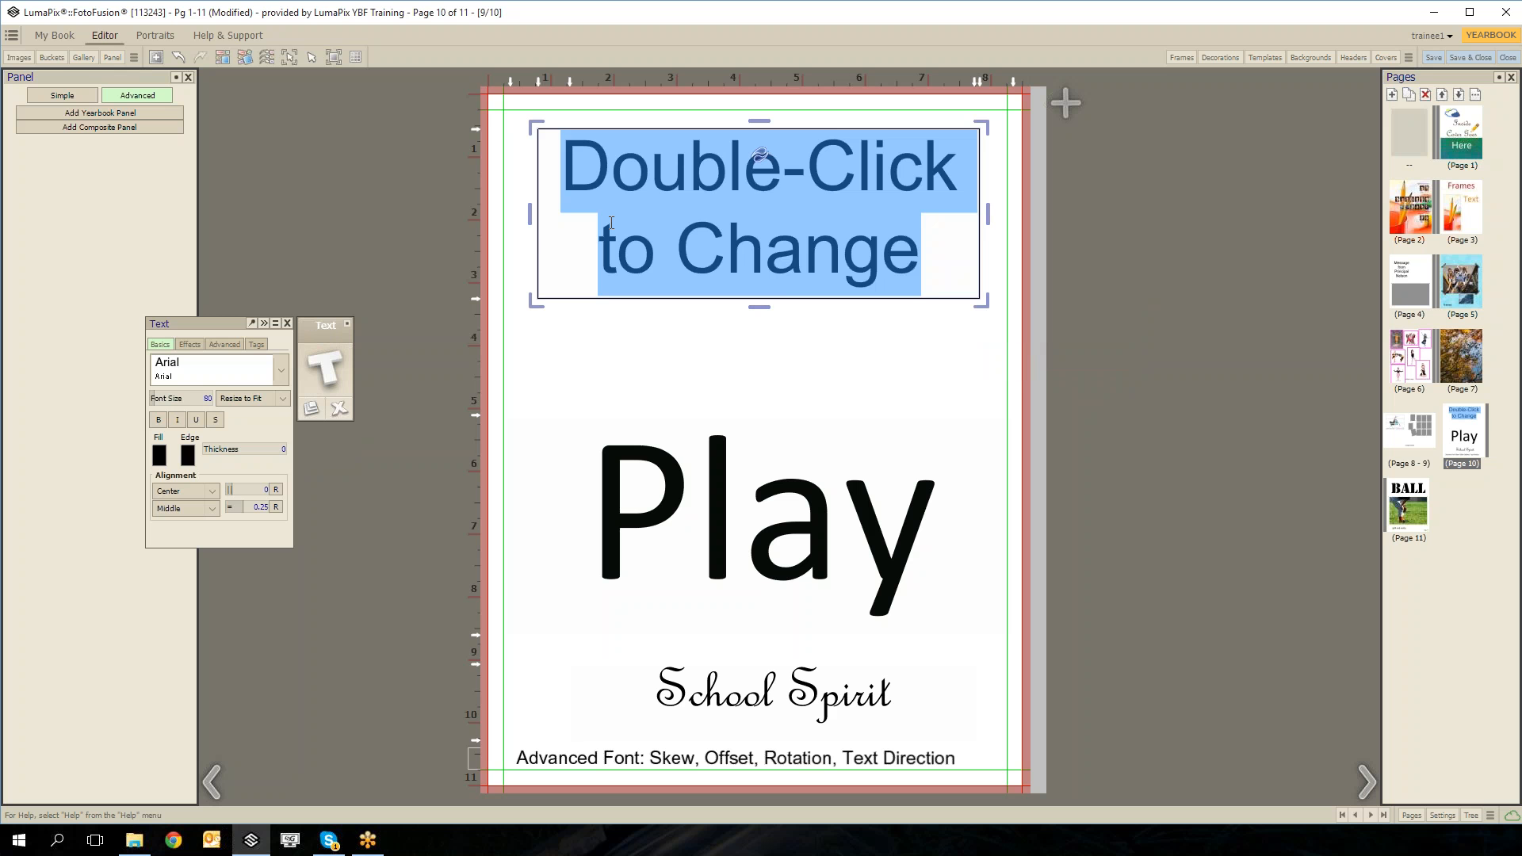
left_click(510, 226)
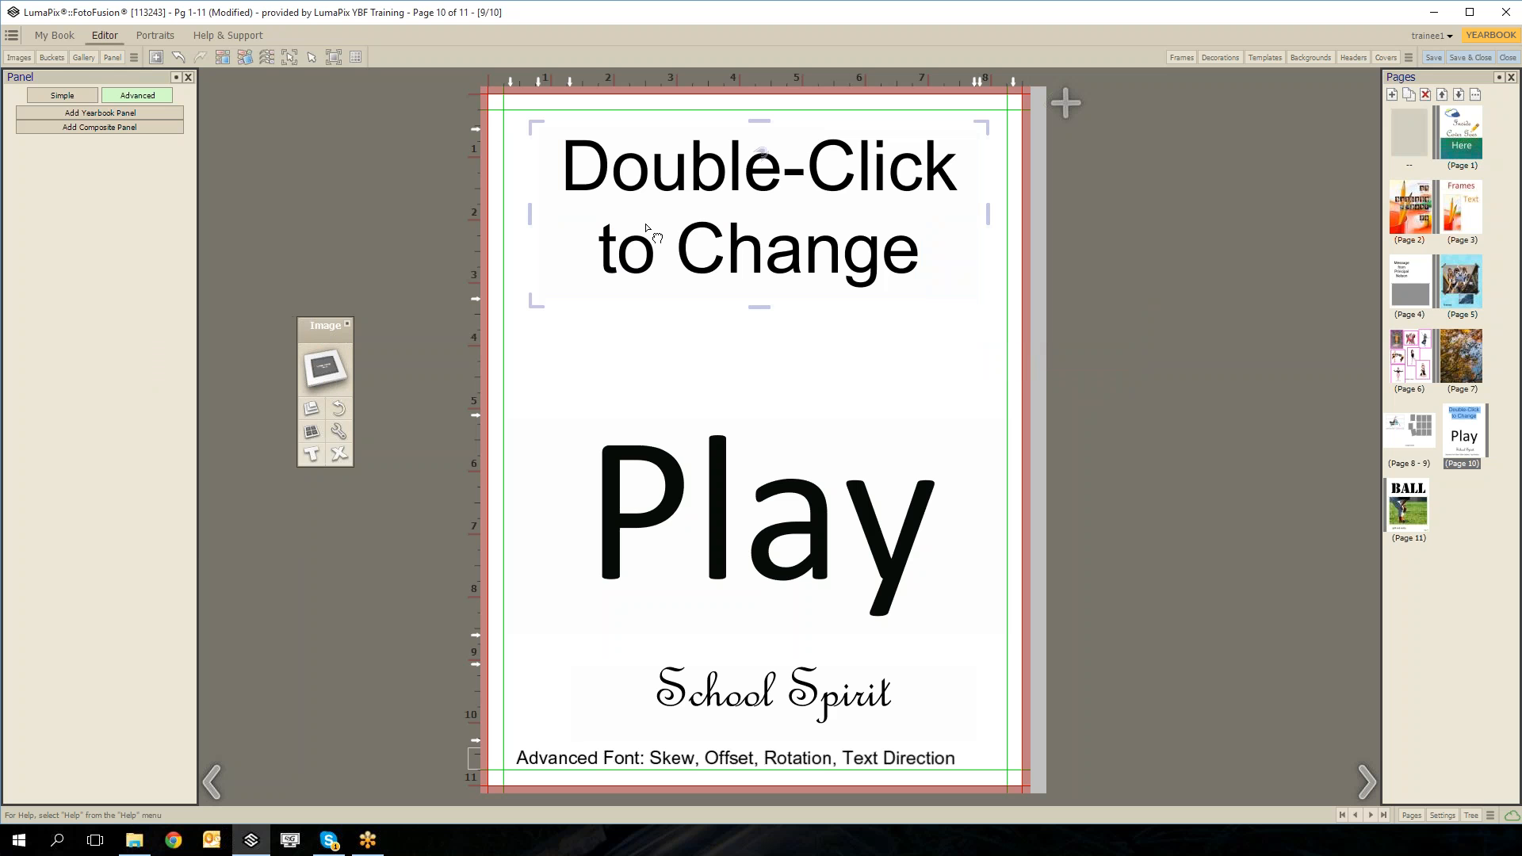
Make the new text frame slightly narrower and taller, and replace its placeholder text with "Hello".
left_click(653, 236)
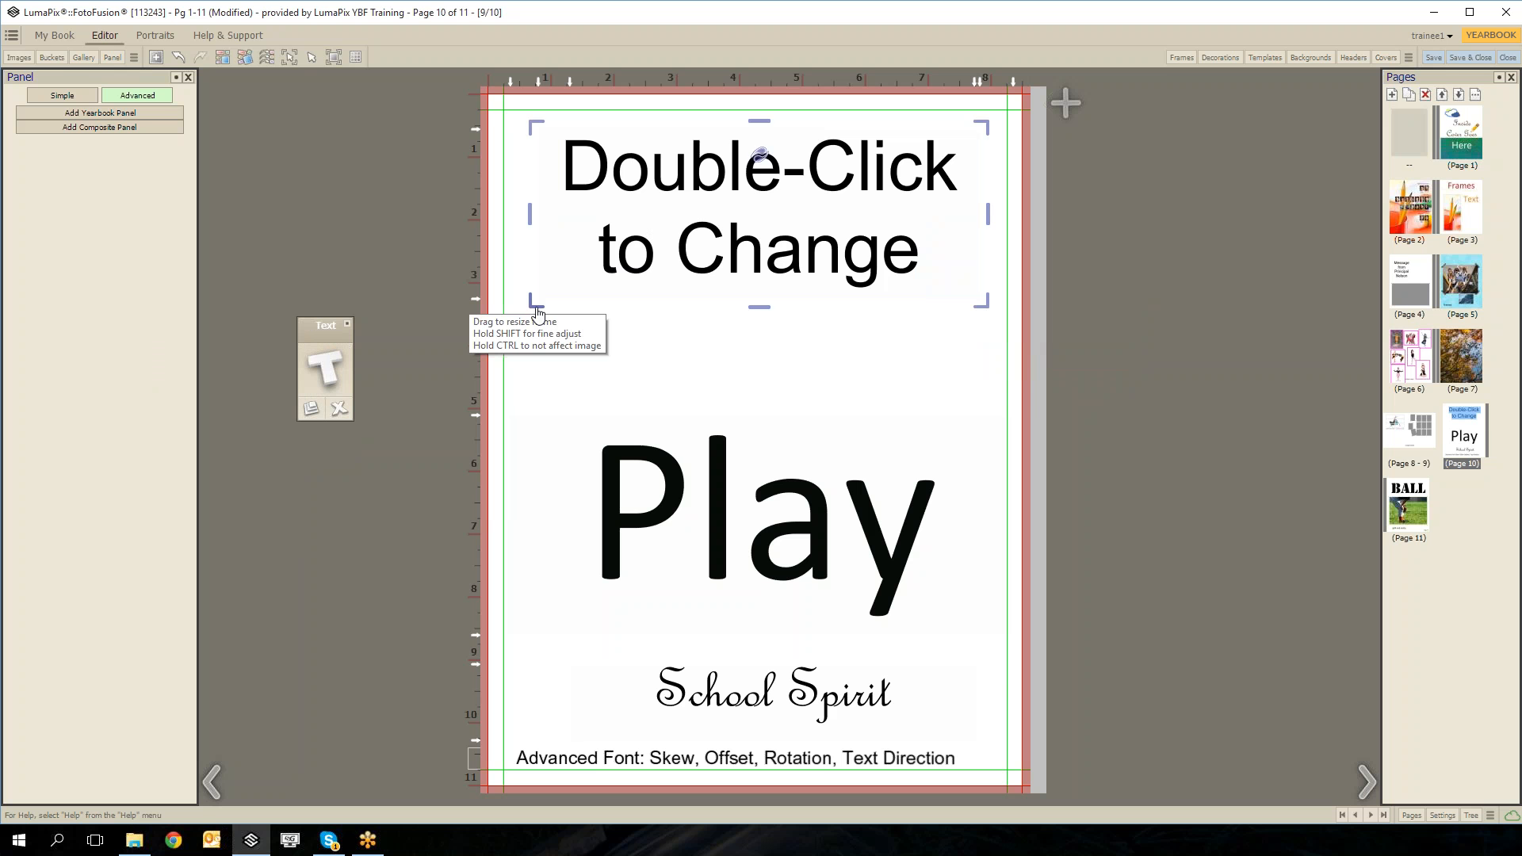
left_click_drag(539, 312, 508, 369)
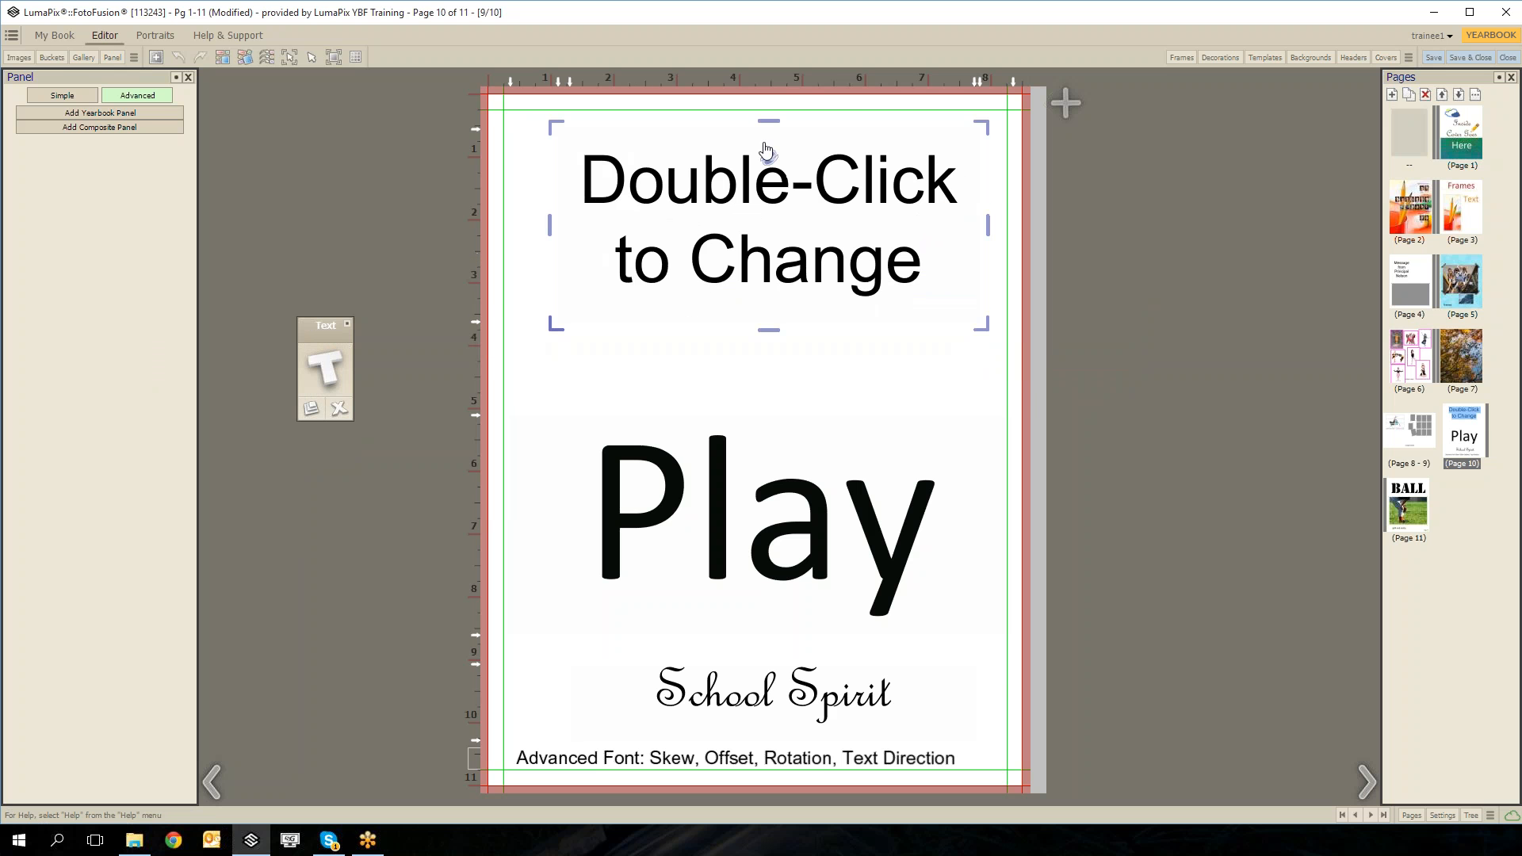
mouse_move(769, 160)
left_mouse_down()
mouse_move(707, 171)
mouse_move(785, 176)
mouse_move(751, 181)
mouse_move(768, 158)
left_mouse_up()
double_click(723, 187)
type("Hello")
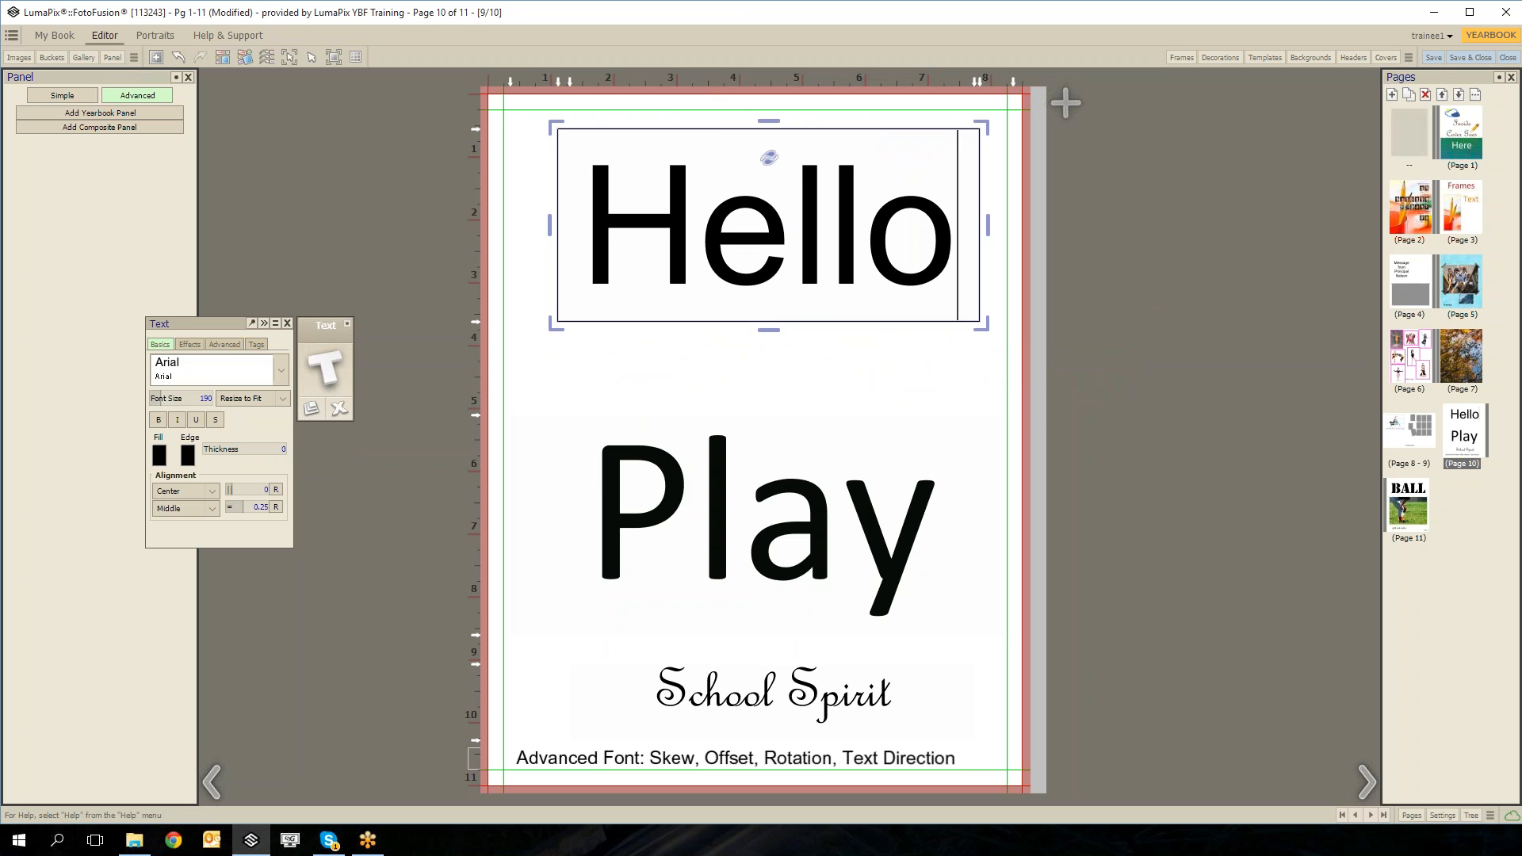
left_click(836, 371)
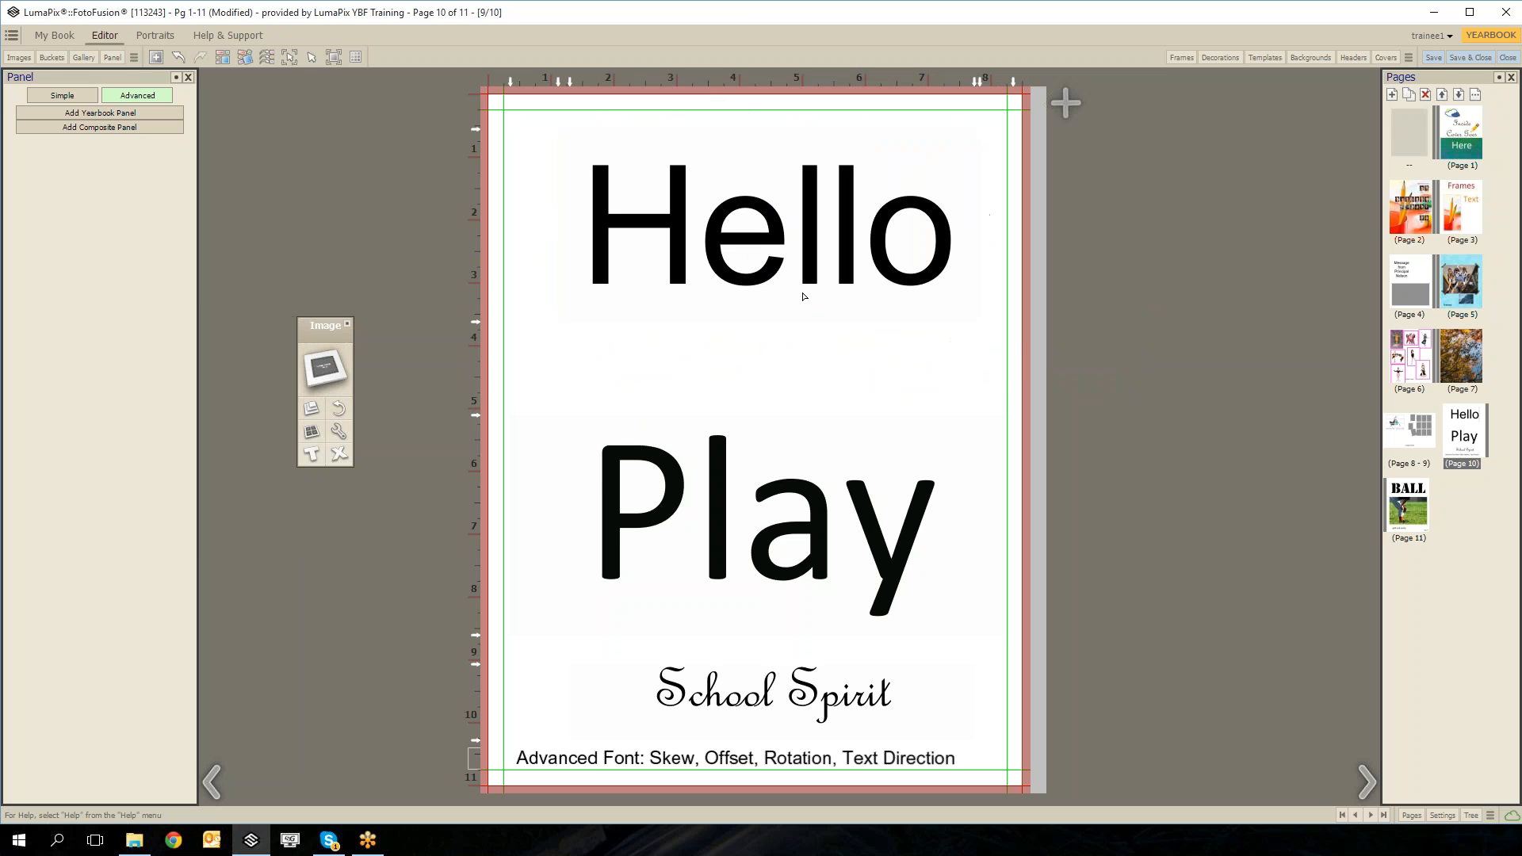
Change the "Hello" text's font to Bauhaus 93 and enlarge its frame downward and outward toward the page's left margin.
left_click(802, 295)
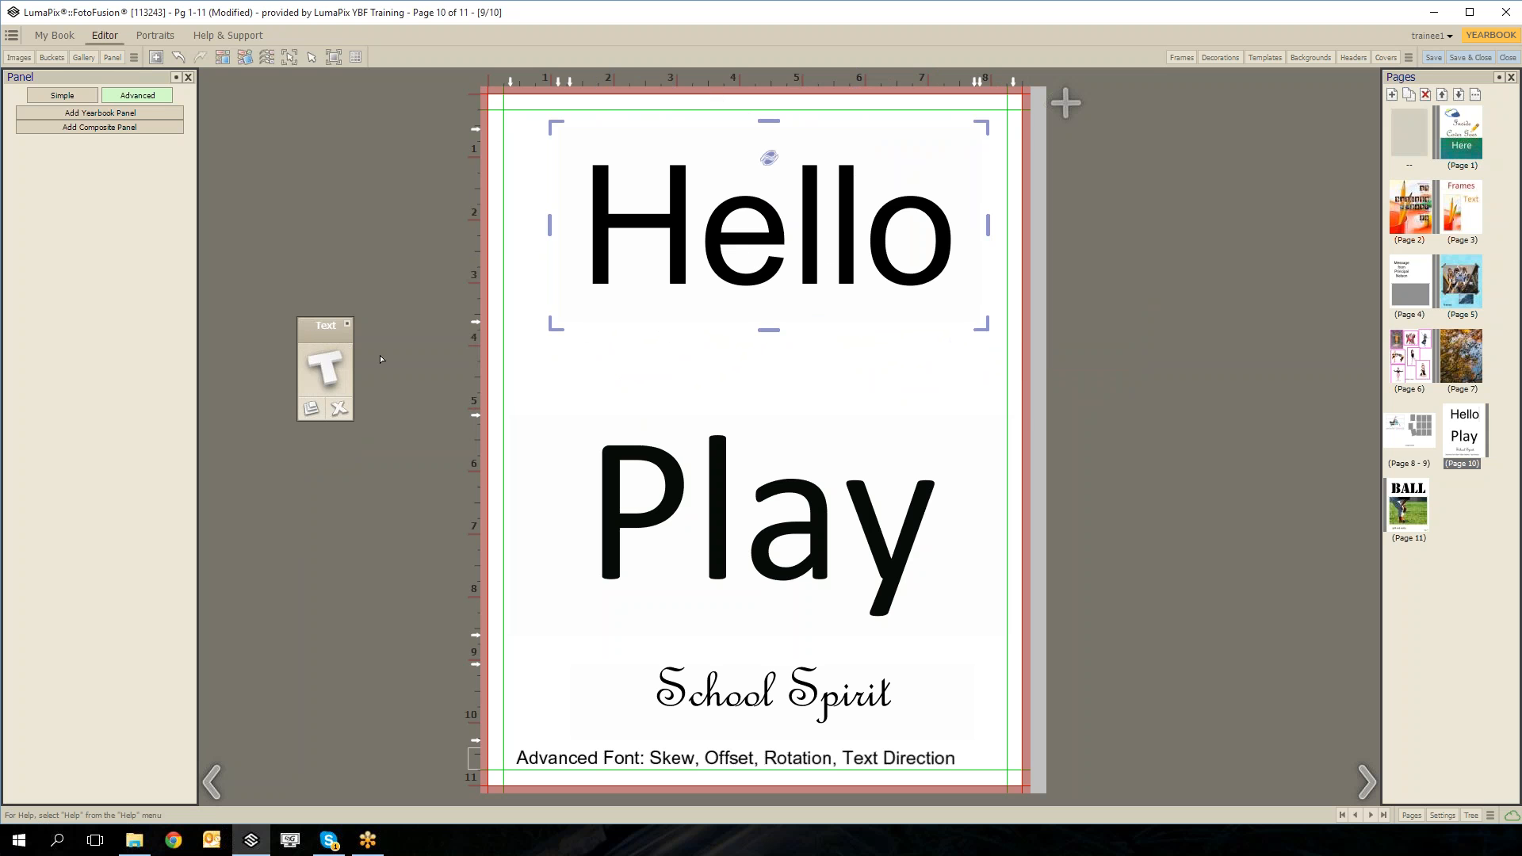
left_click(330, 366)
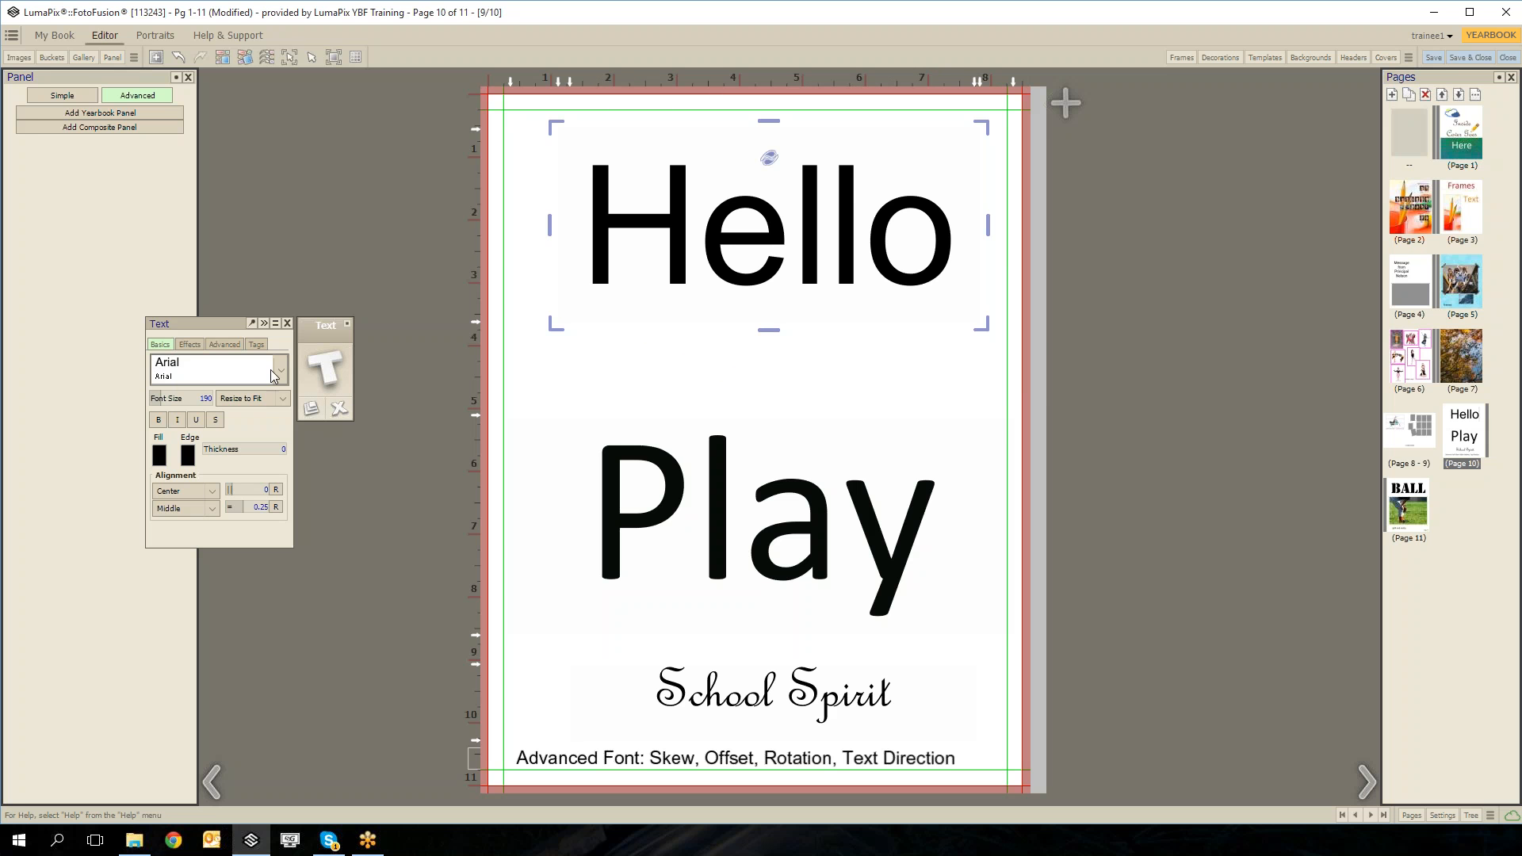
left_click(207, 381)
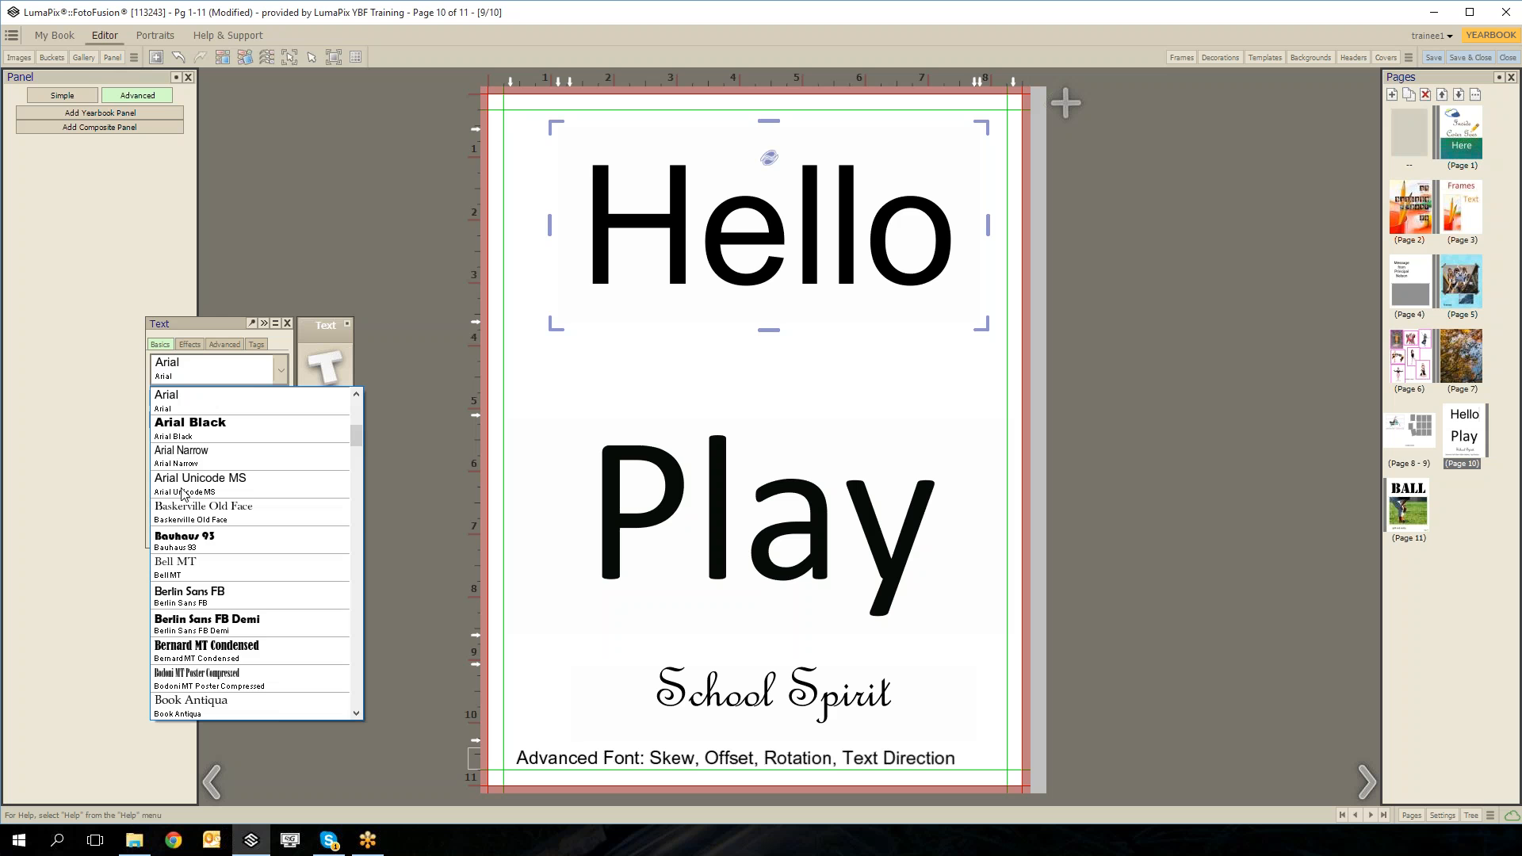
left_click(186, 542)
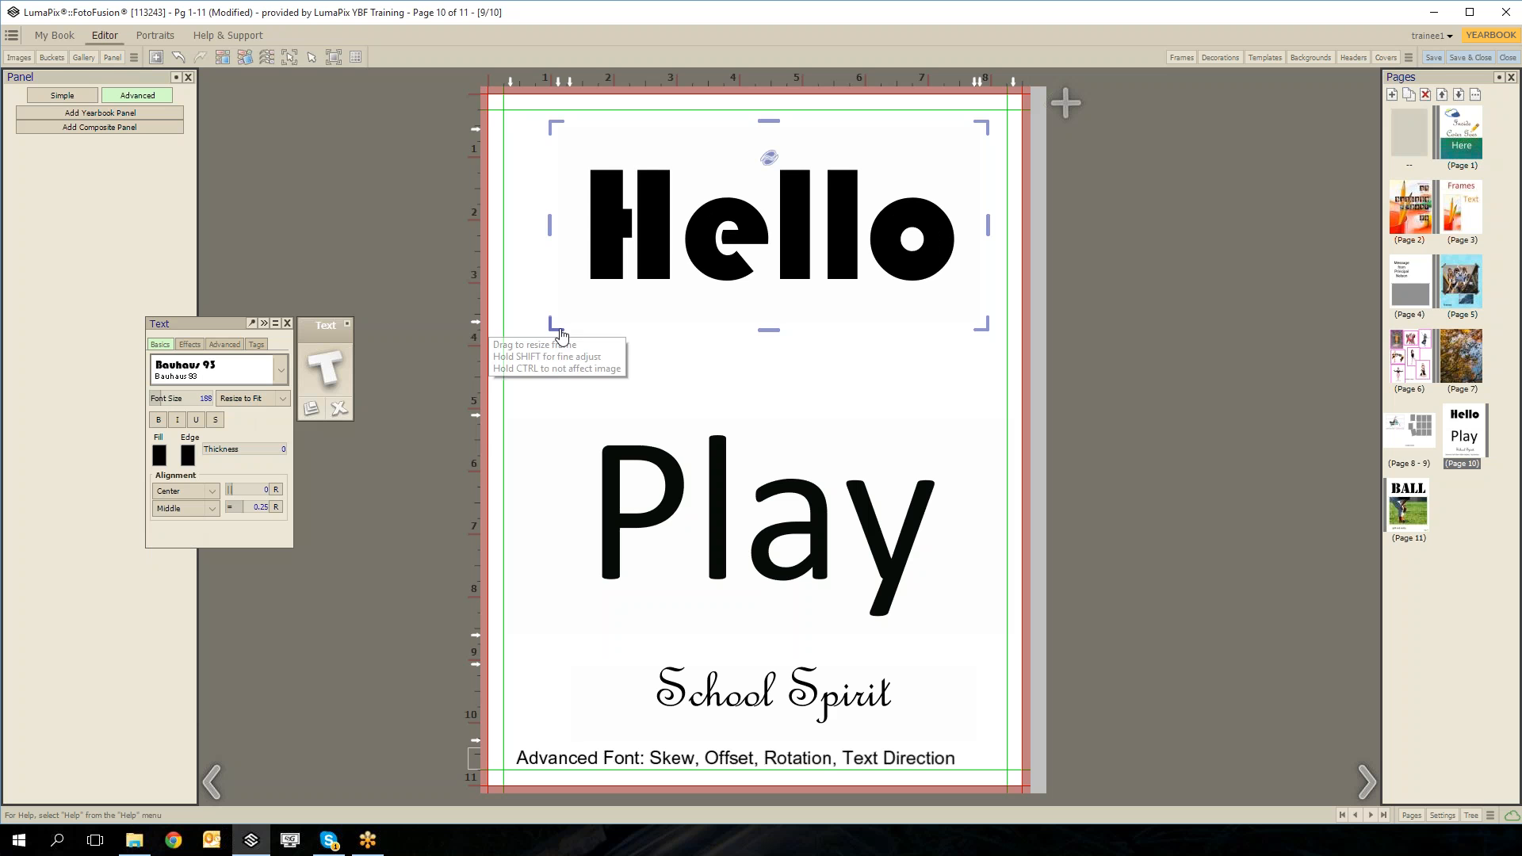
left_click_drag(555, 331, 543, 383)
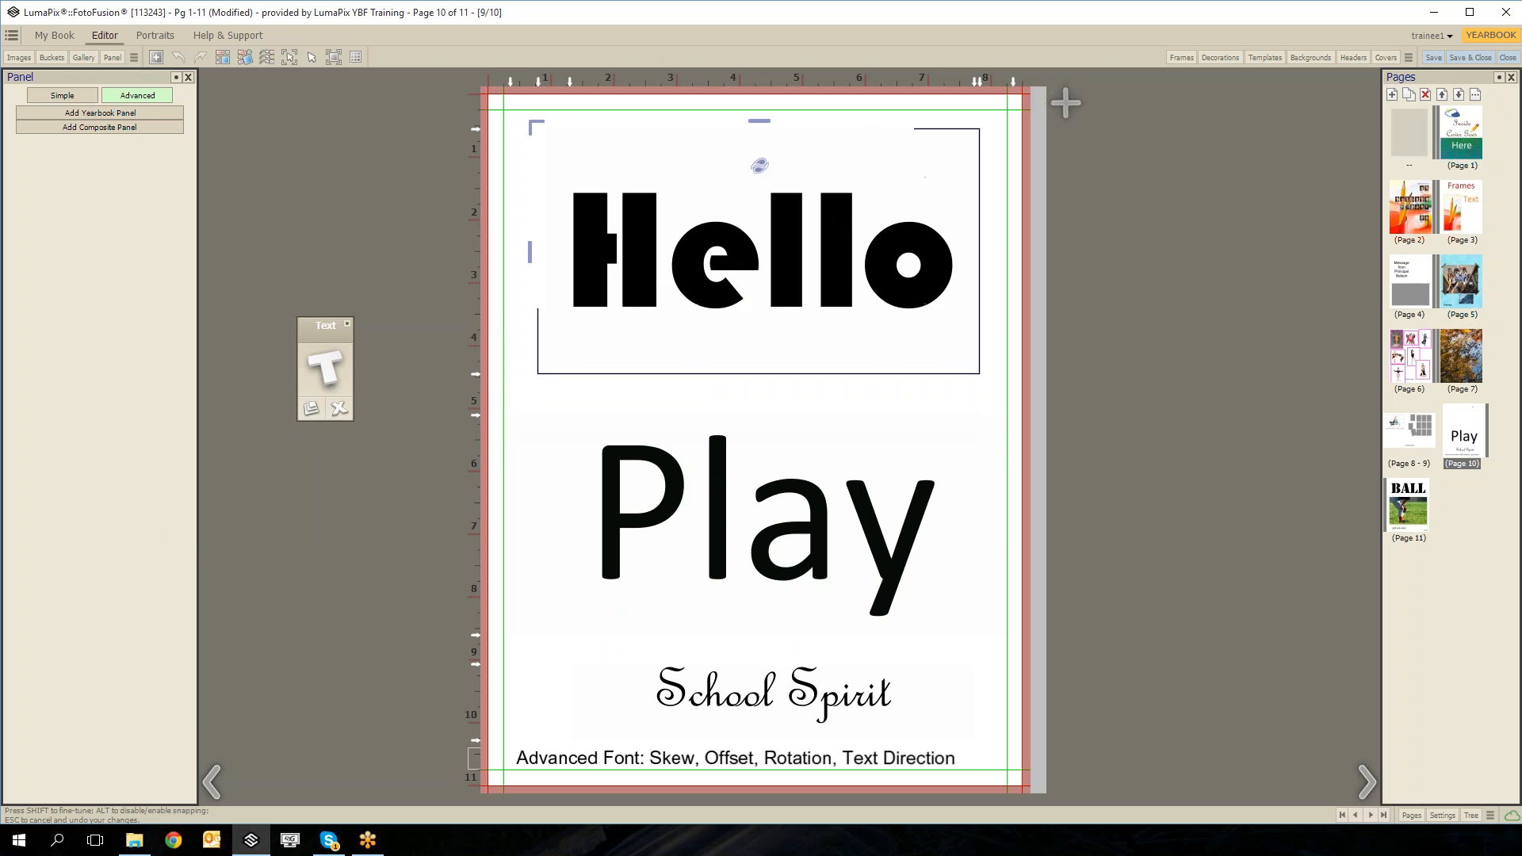
Open the "Hello" frame's text settings and examine the font size and the size-fitting options.
left_click(325, 369)
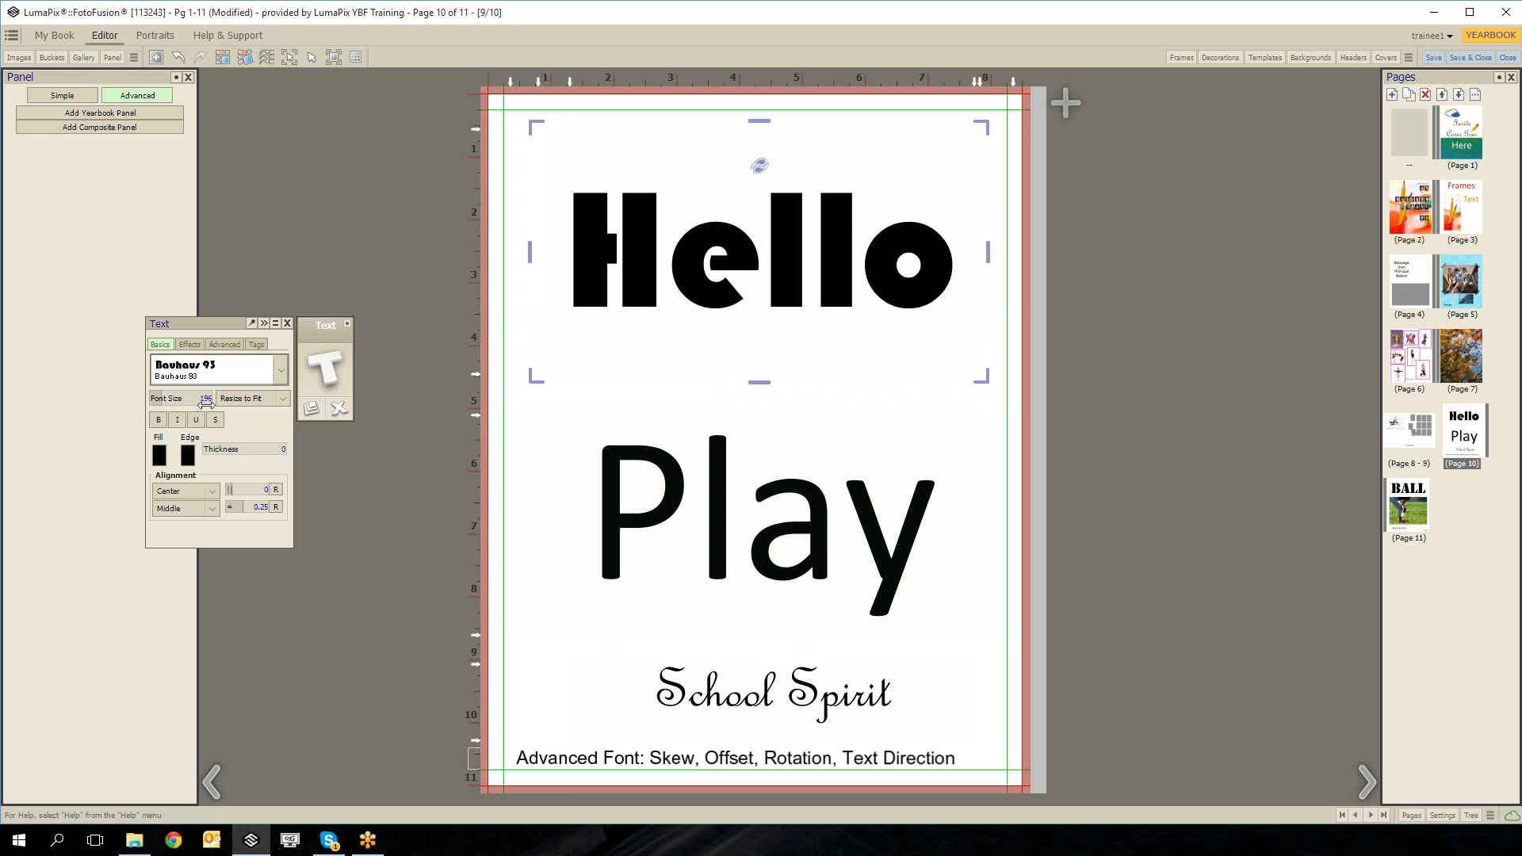
left_click(236, 402)
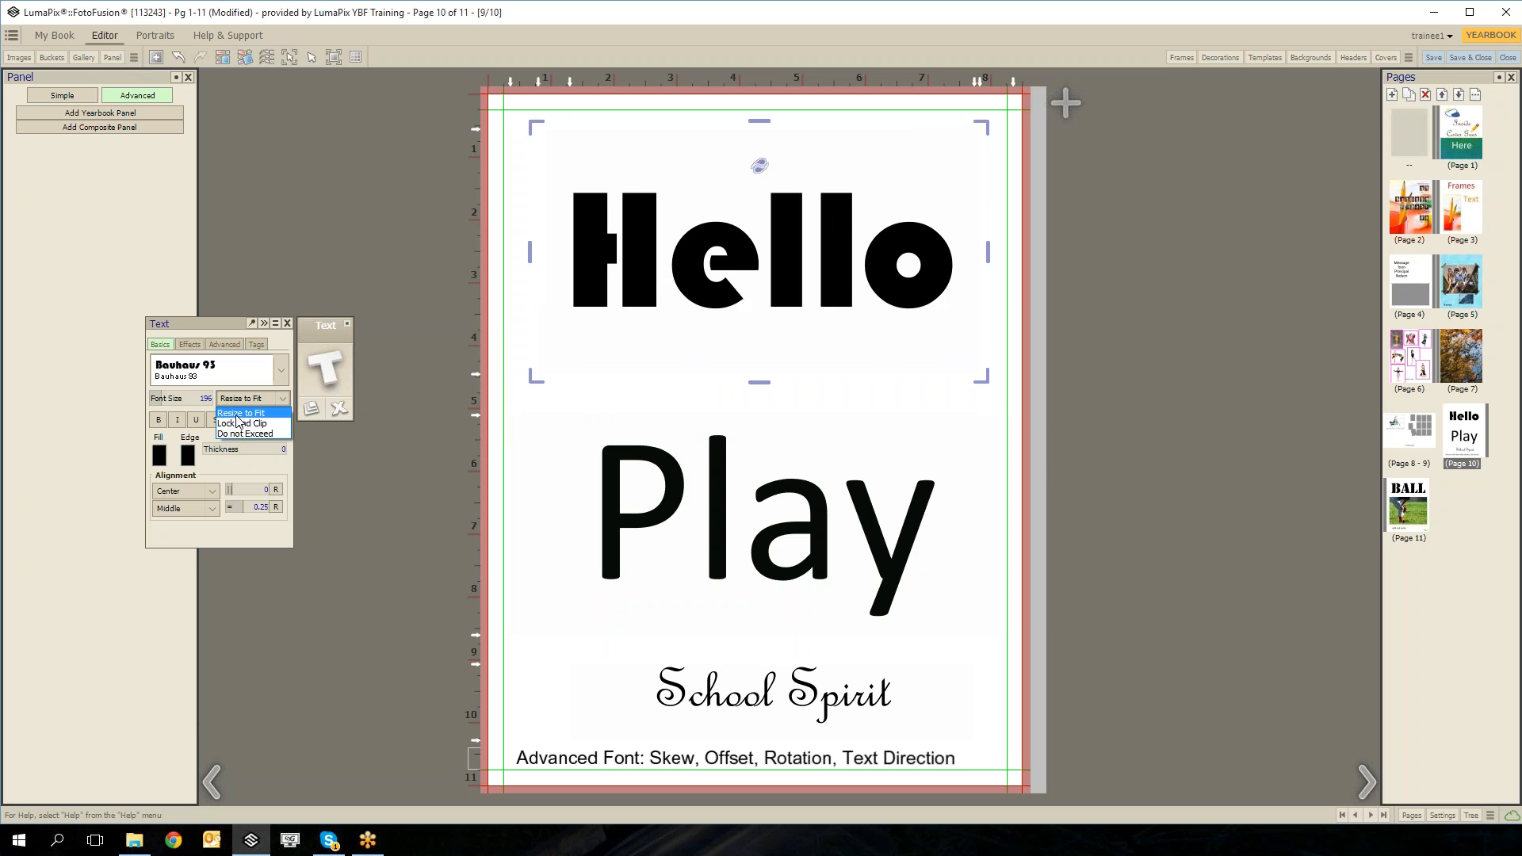
left_click(274, 468)
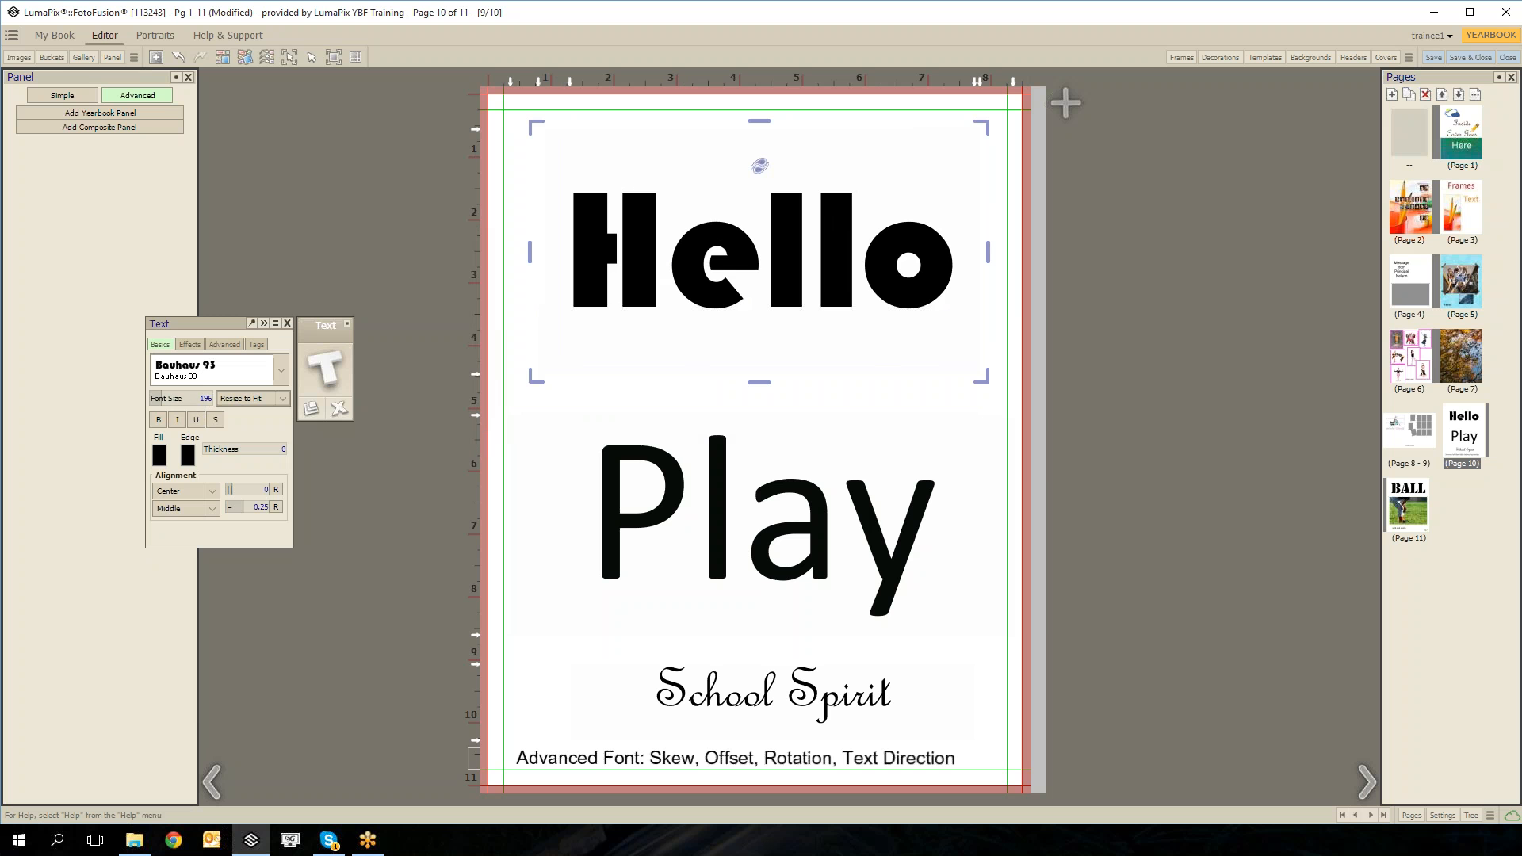
left_click(200, 398)
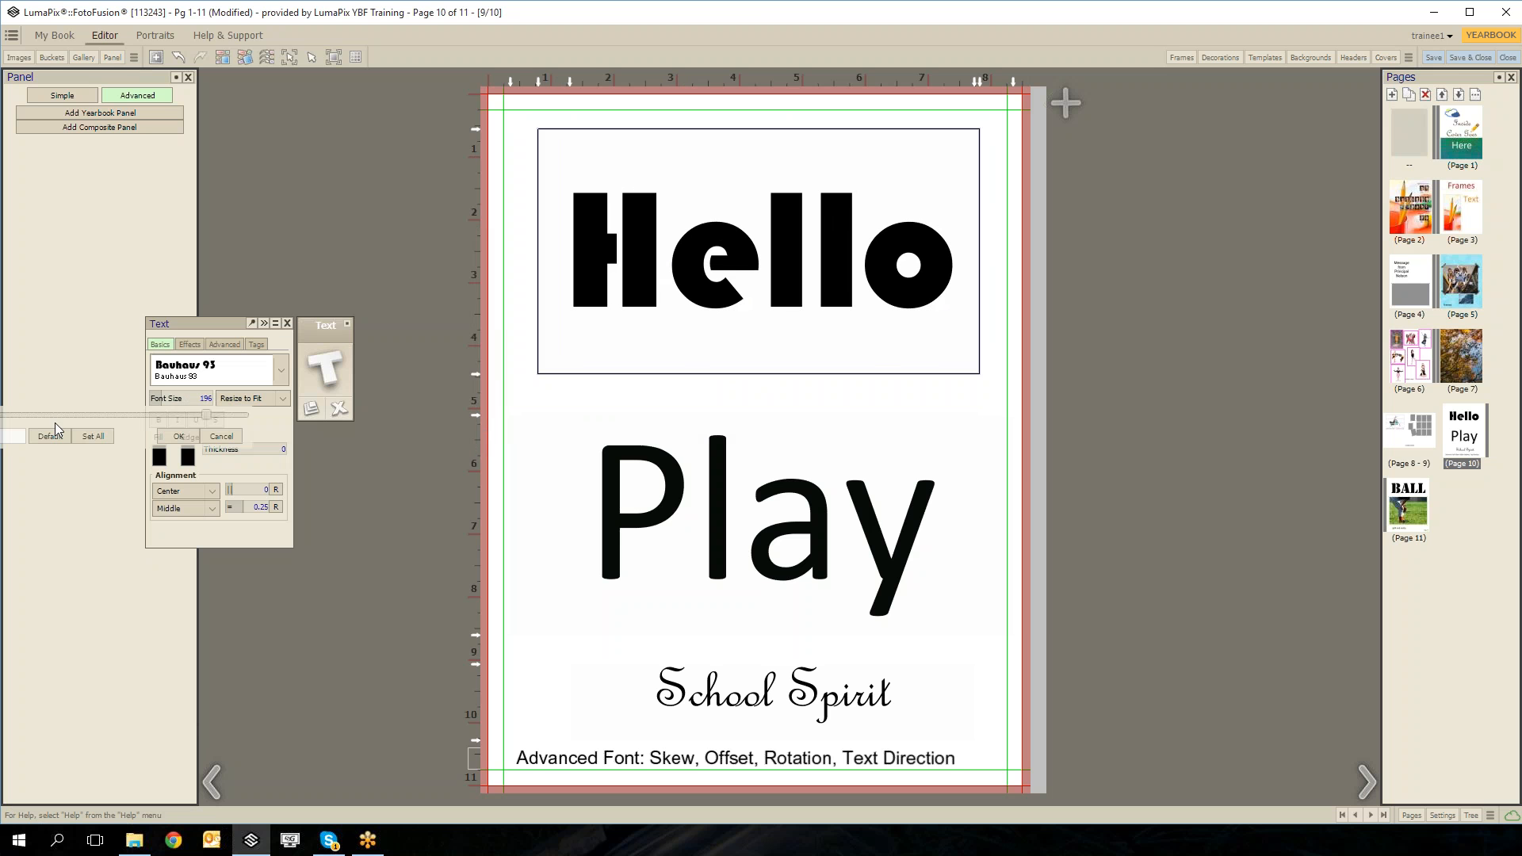
left_click(222, 435)
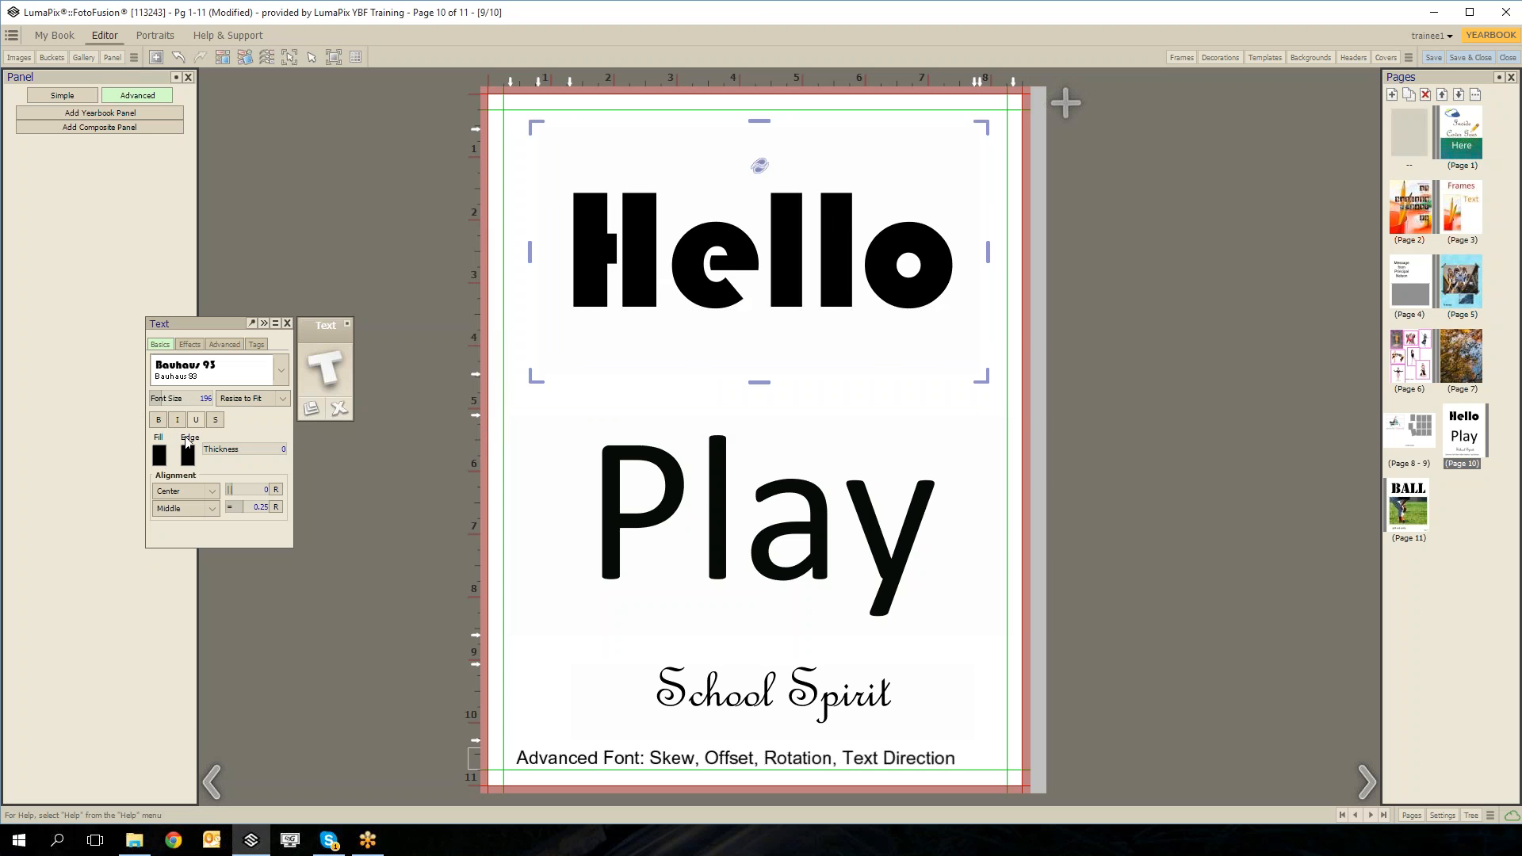
Change the fill color of the "Hello" lettering to a muted medium green.
left_click(160, 455)
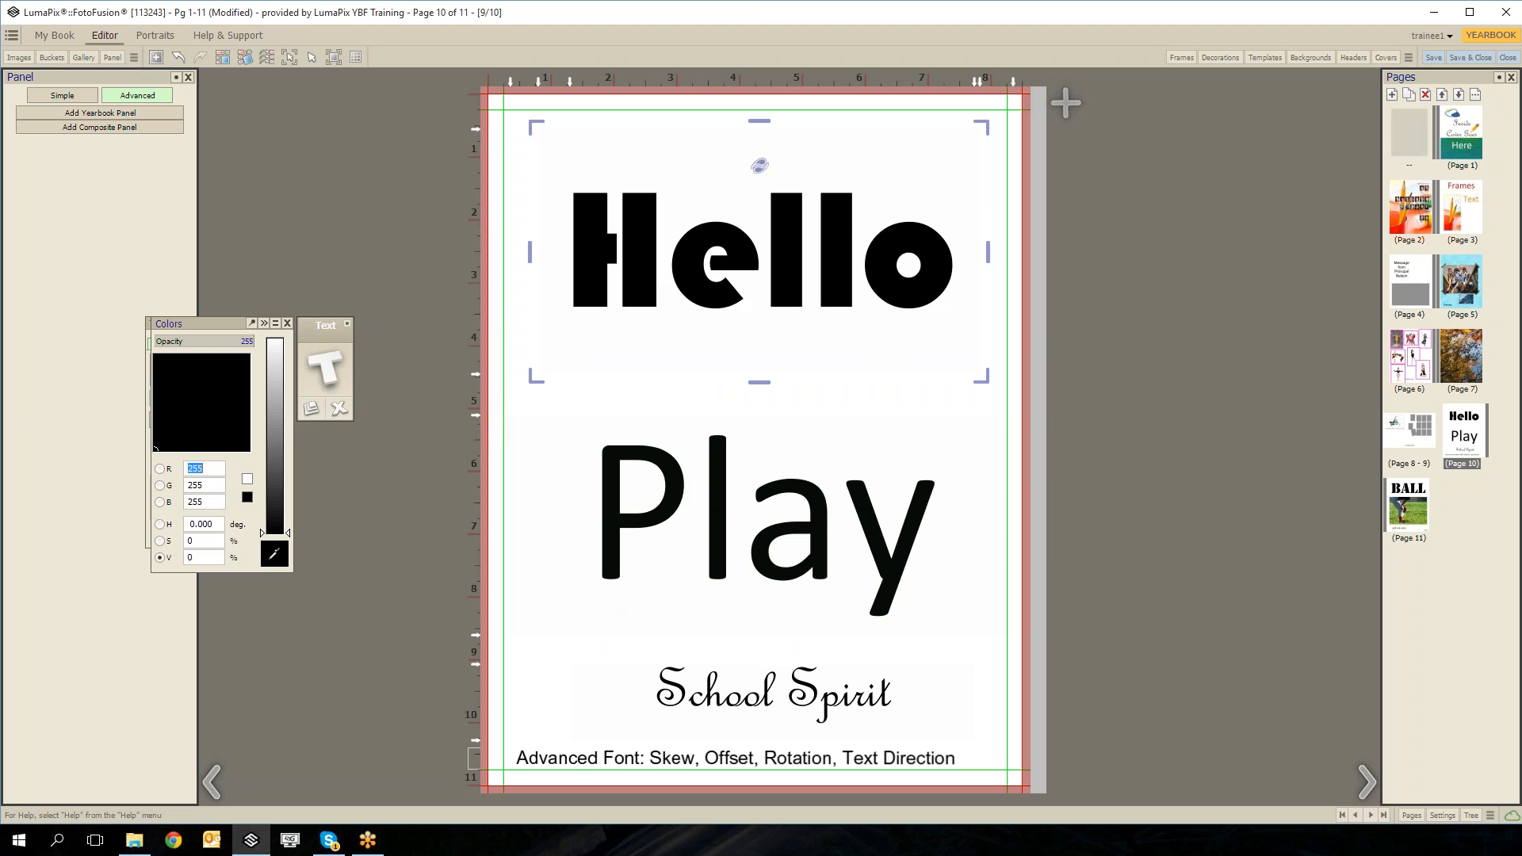
left_click(247, 479)
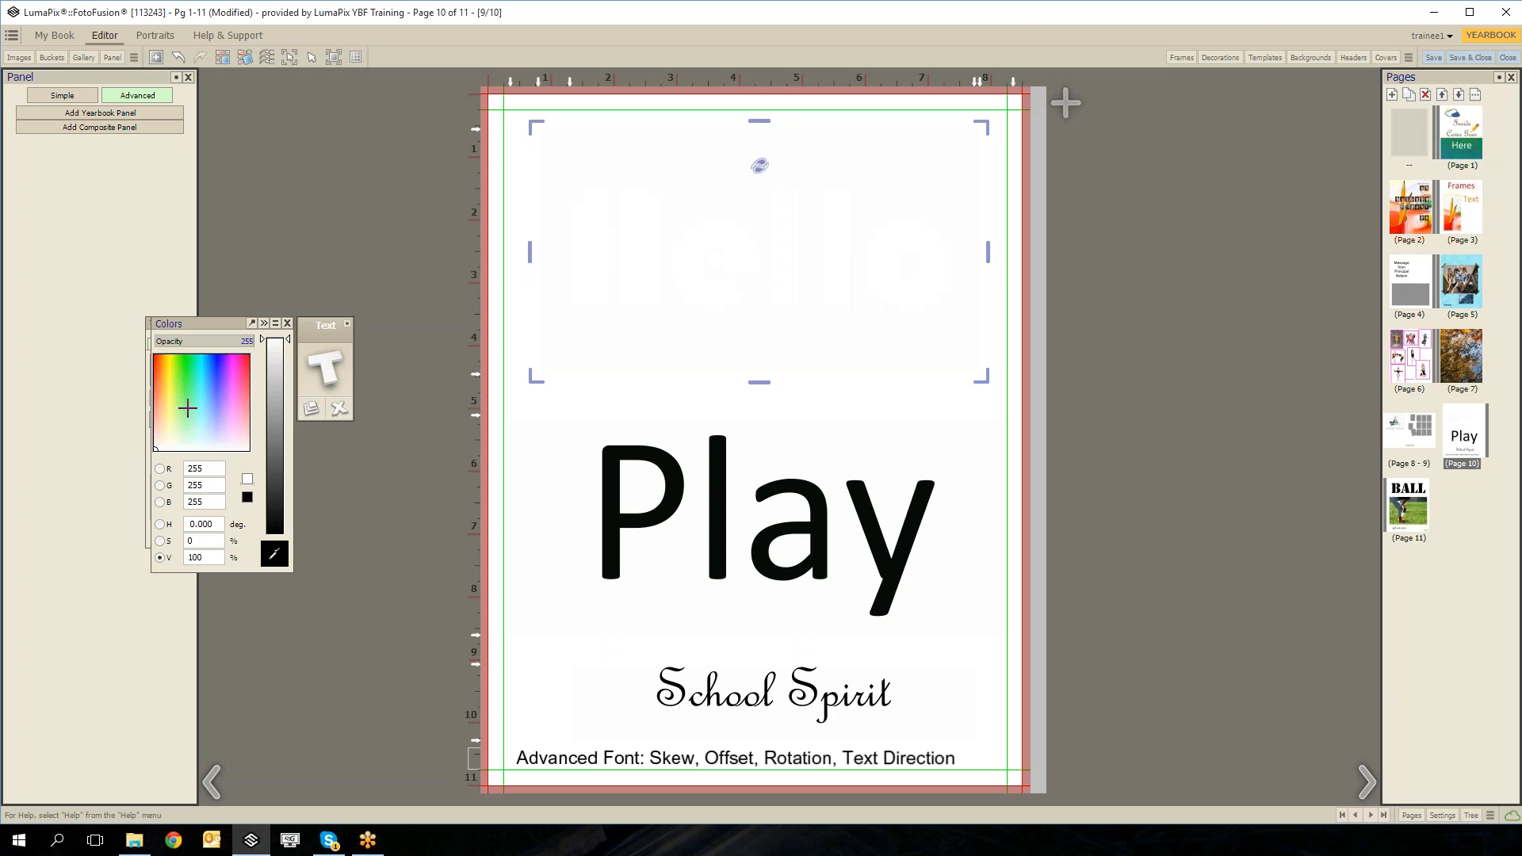
left_click(188, 409)
left_click(285, 479)
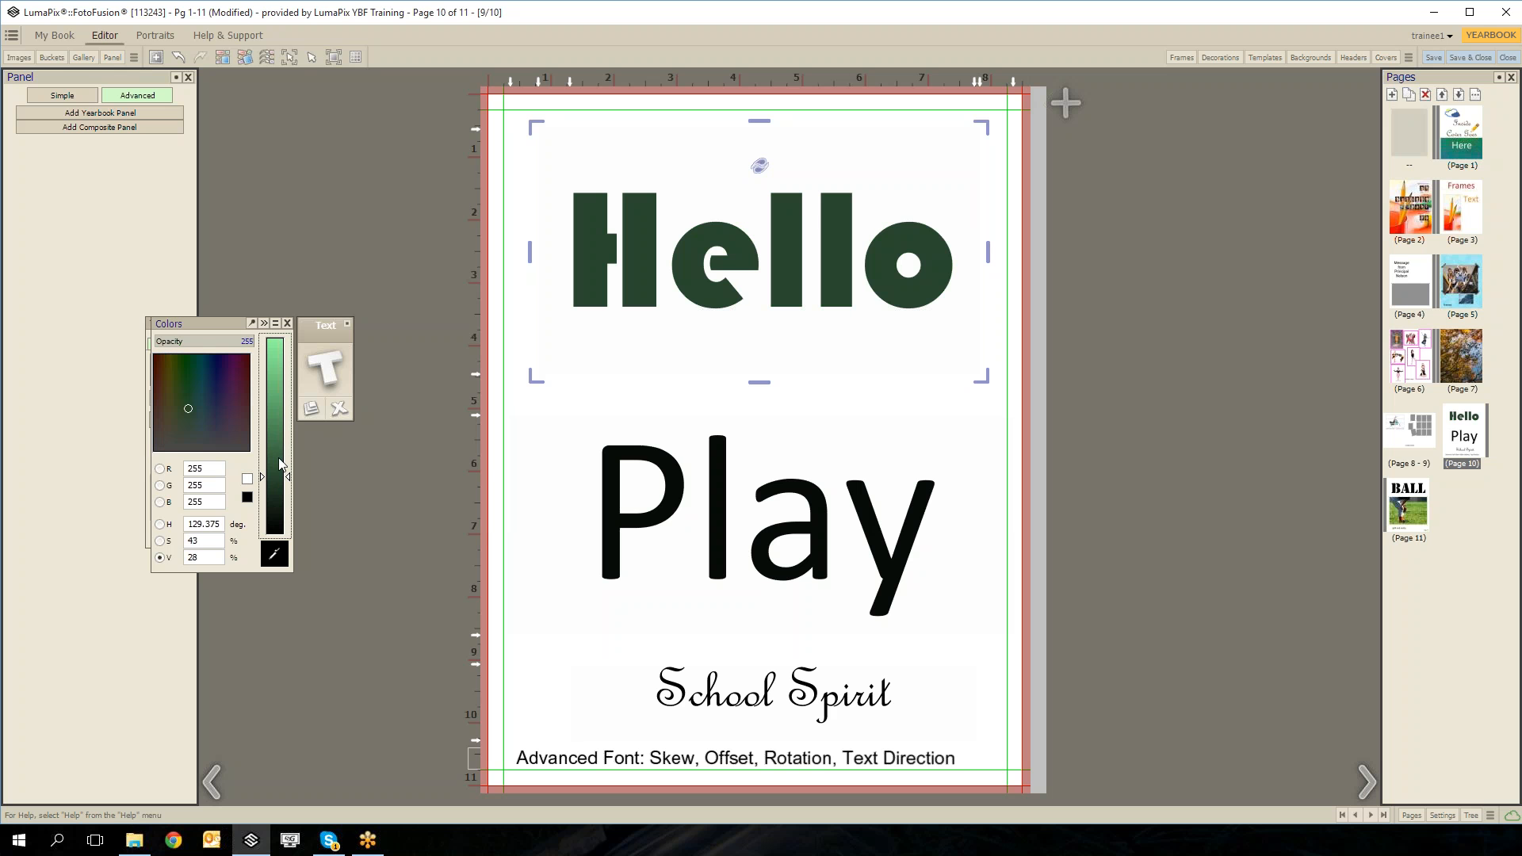
left_click(276, 439)
left_click(288, 324)
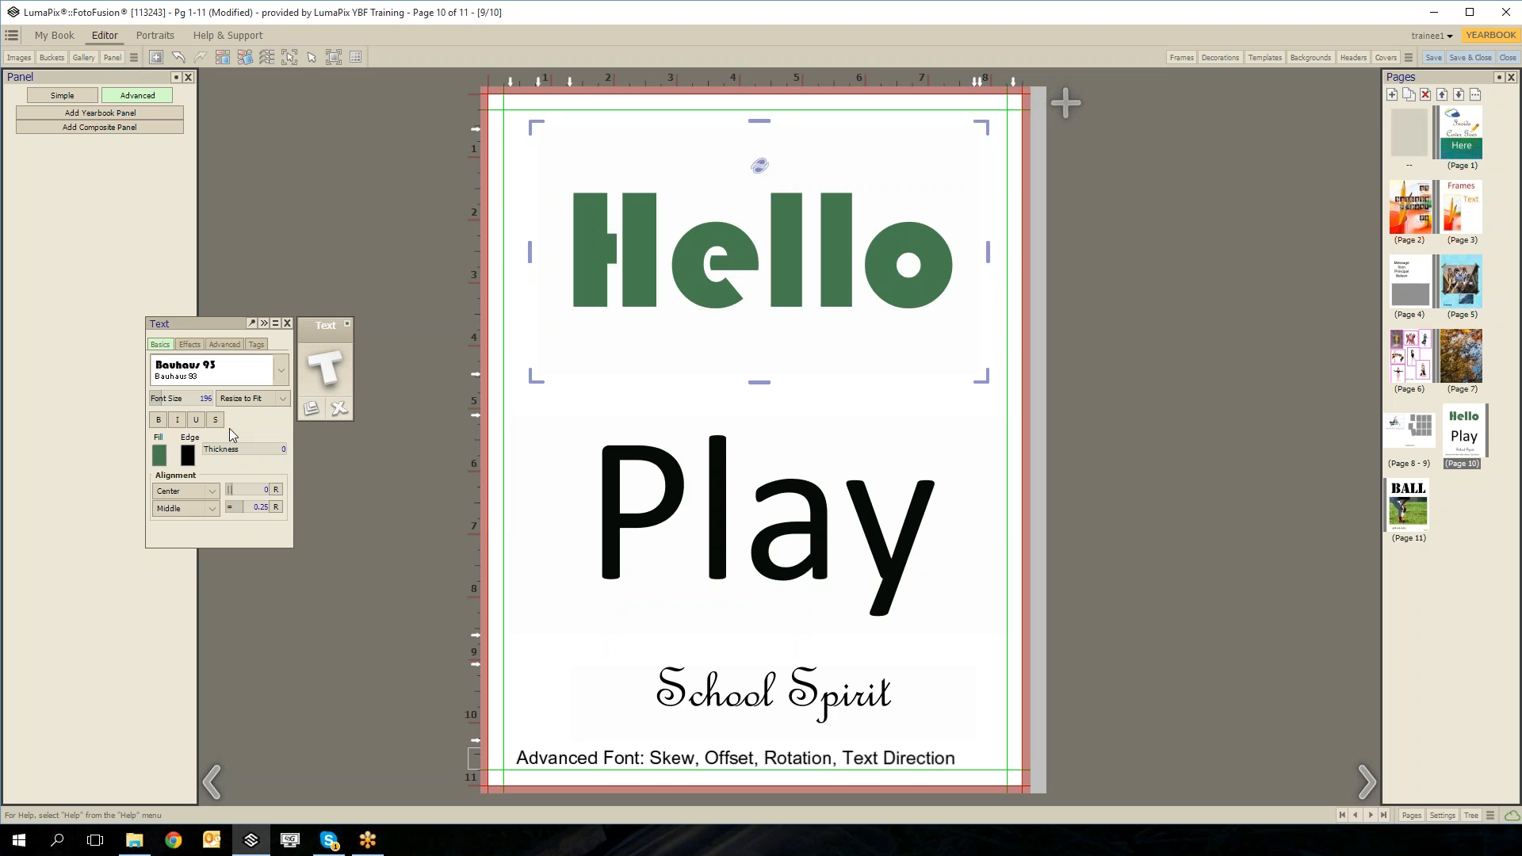
Give the "Hello" lettering a black edge with a thickness of about 20.
left_click(188, 456)
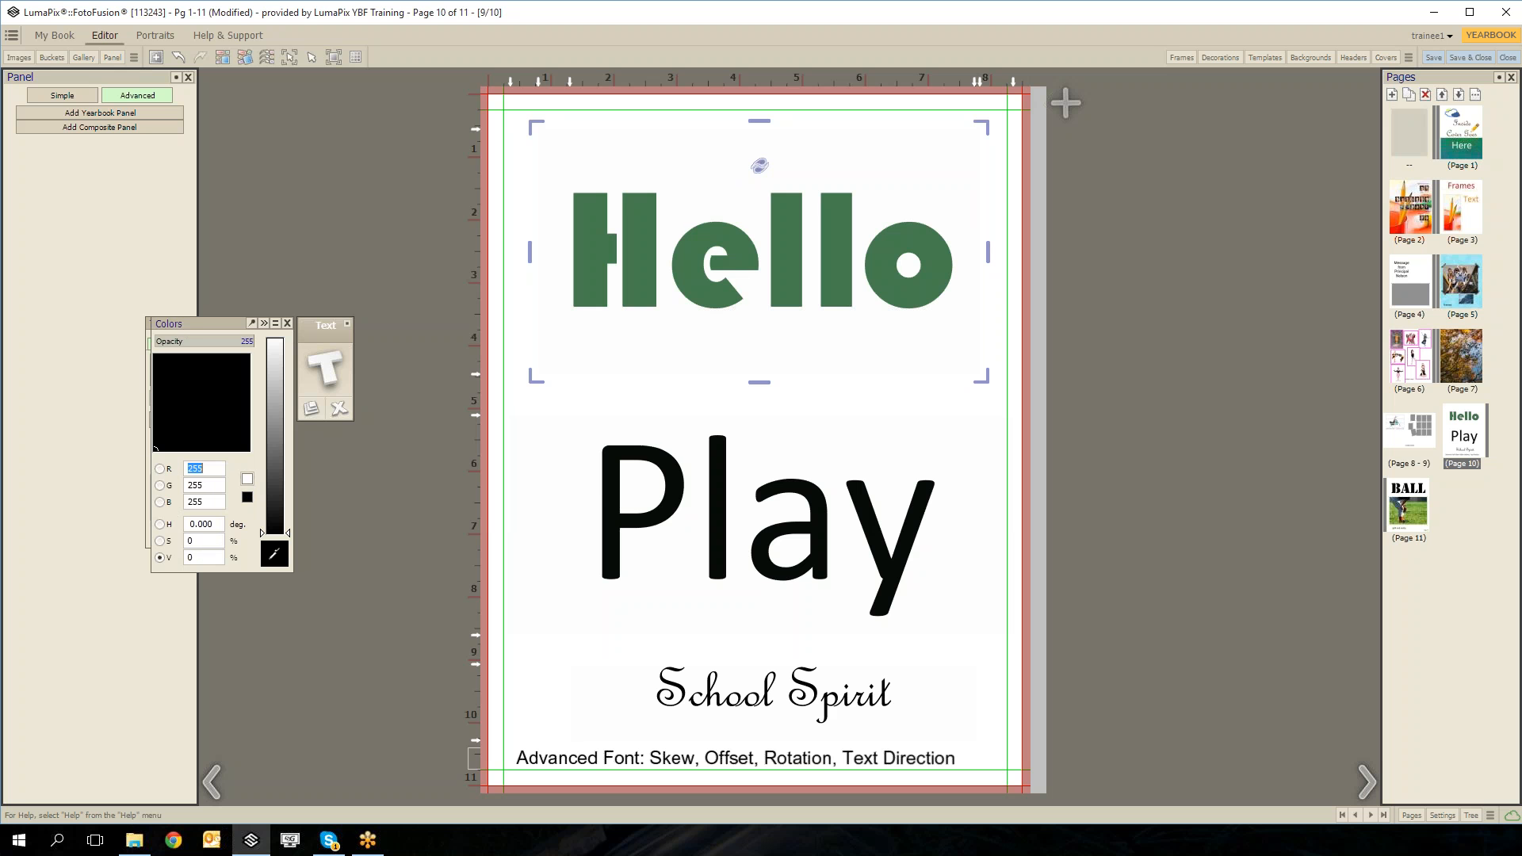
left_click(288, 325)
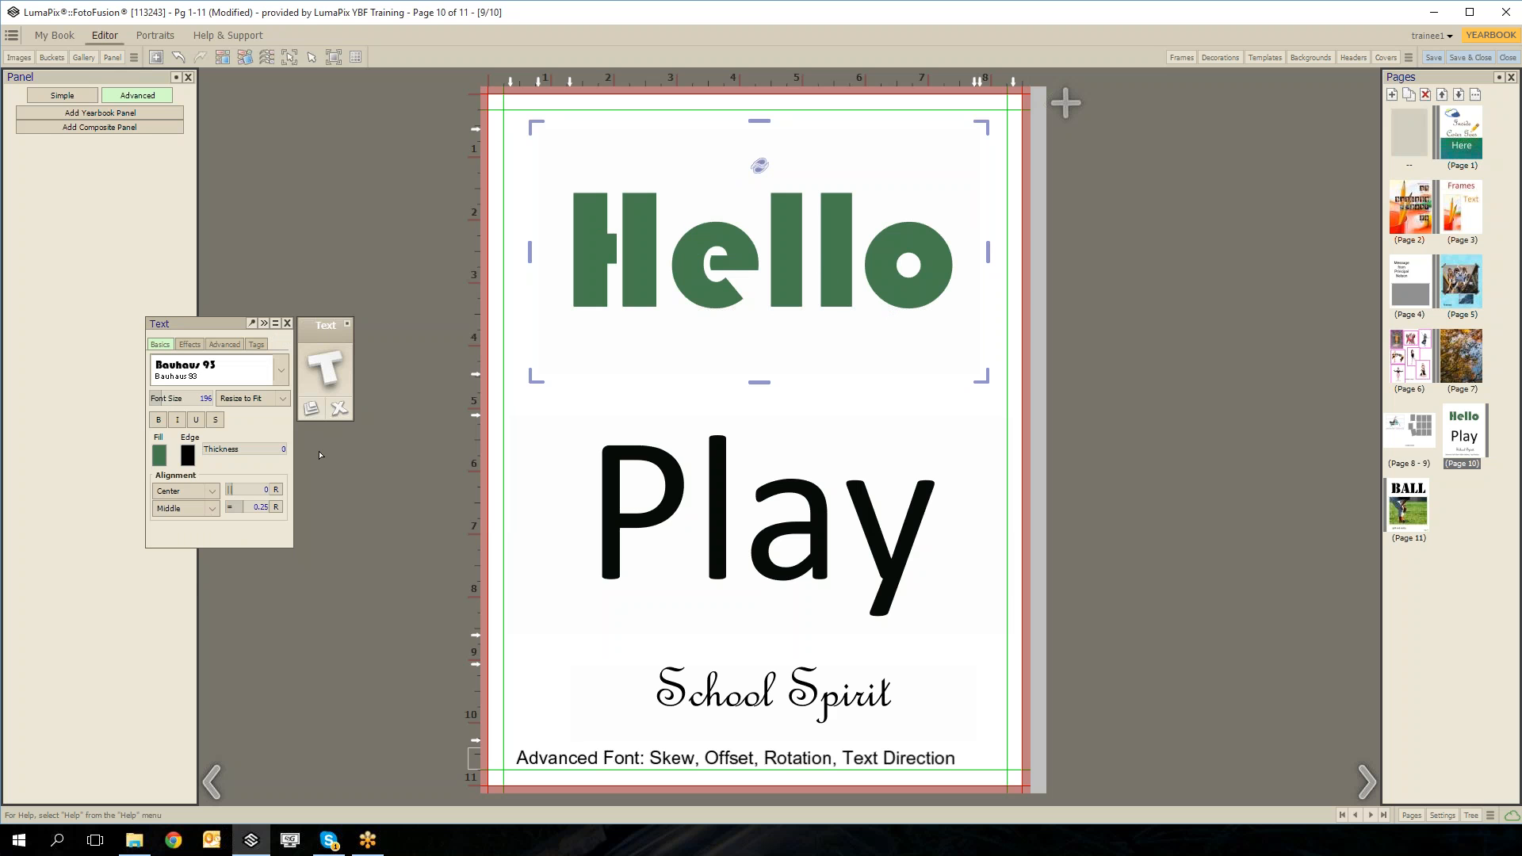
left_click(270, 449)
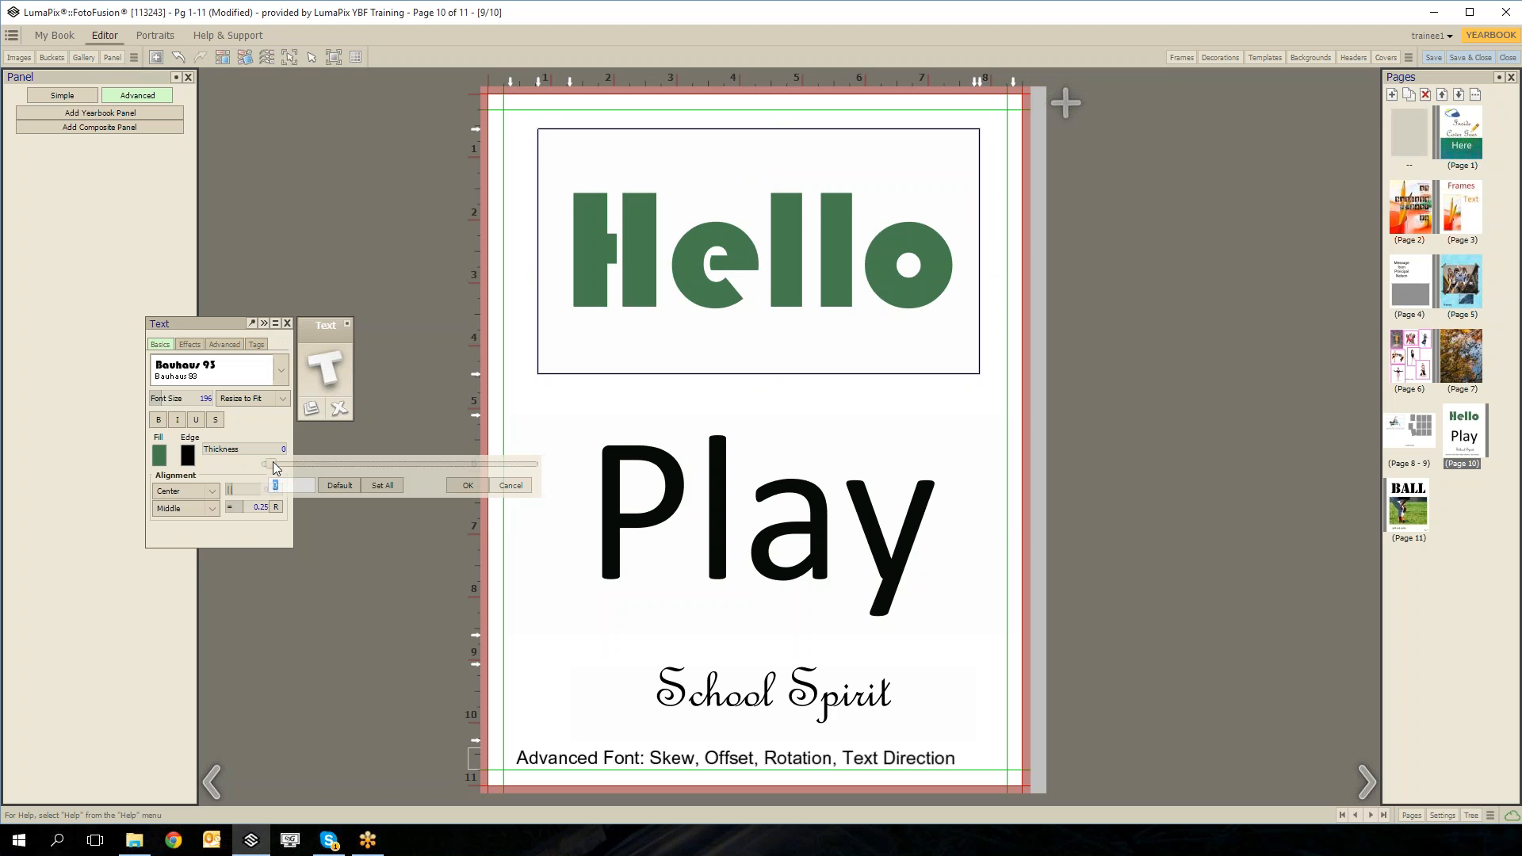
left_click_drag(274, 466, 341, 465)
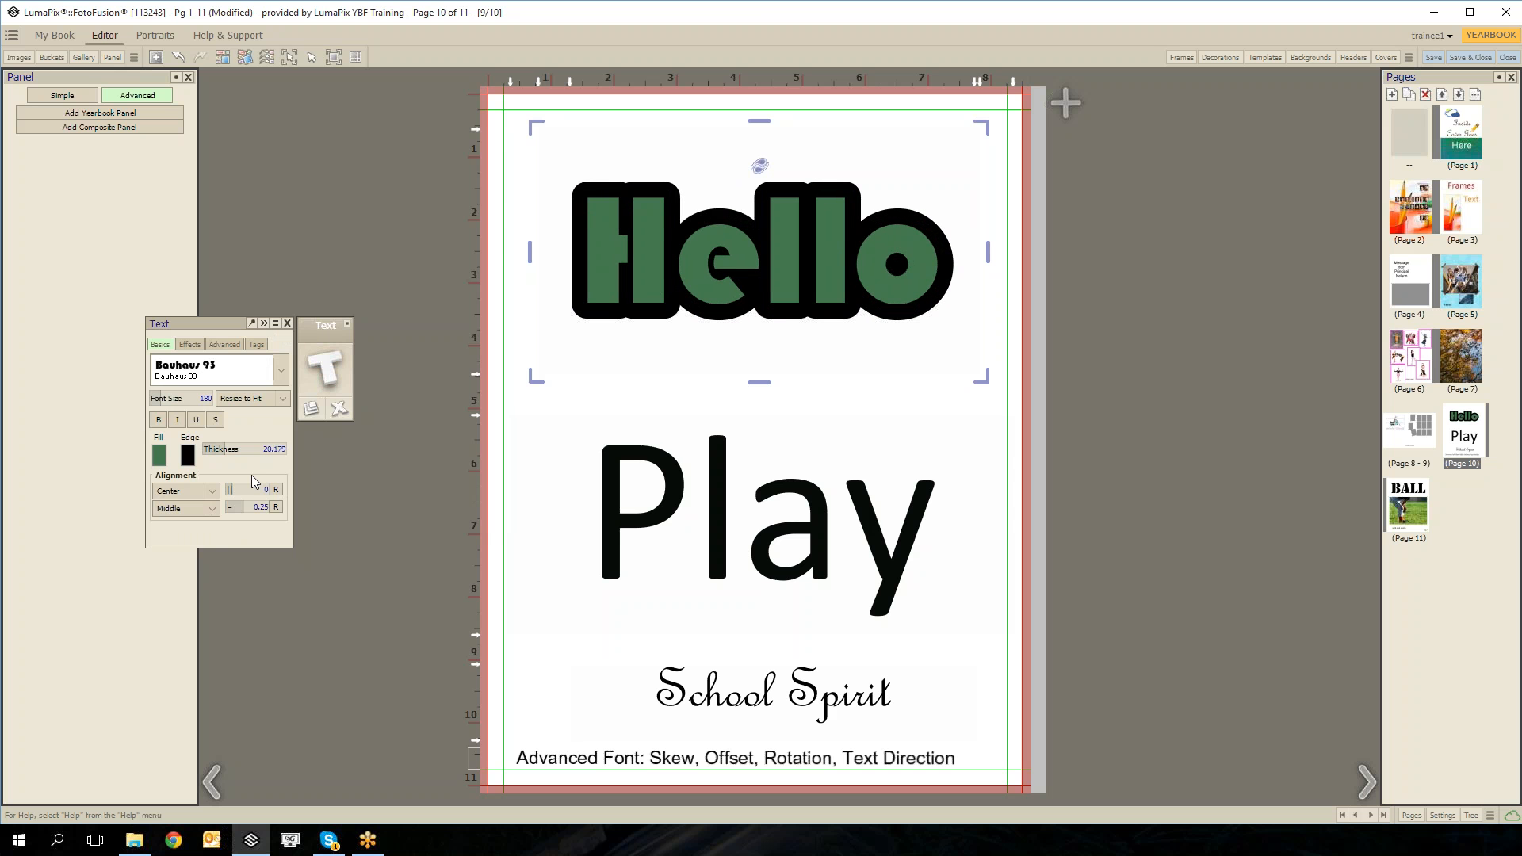
left_click(210, 494)
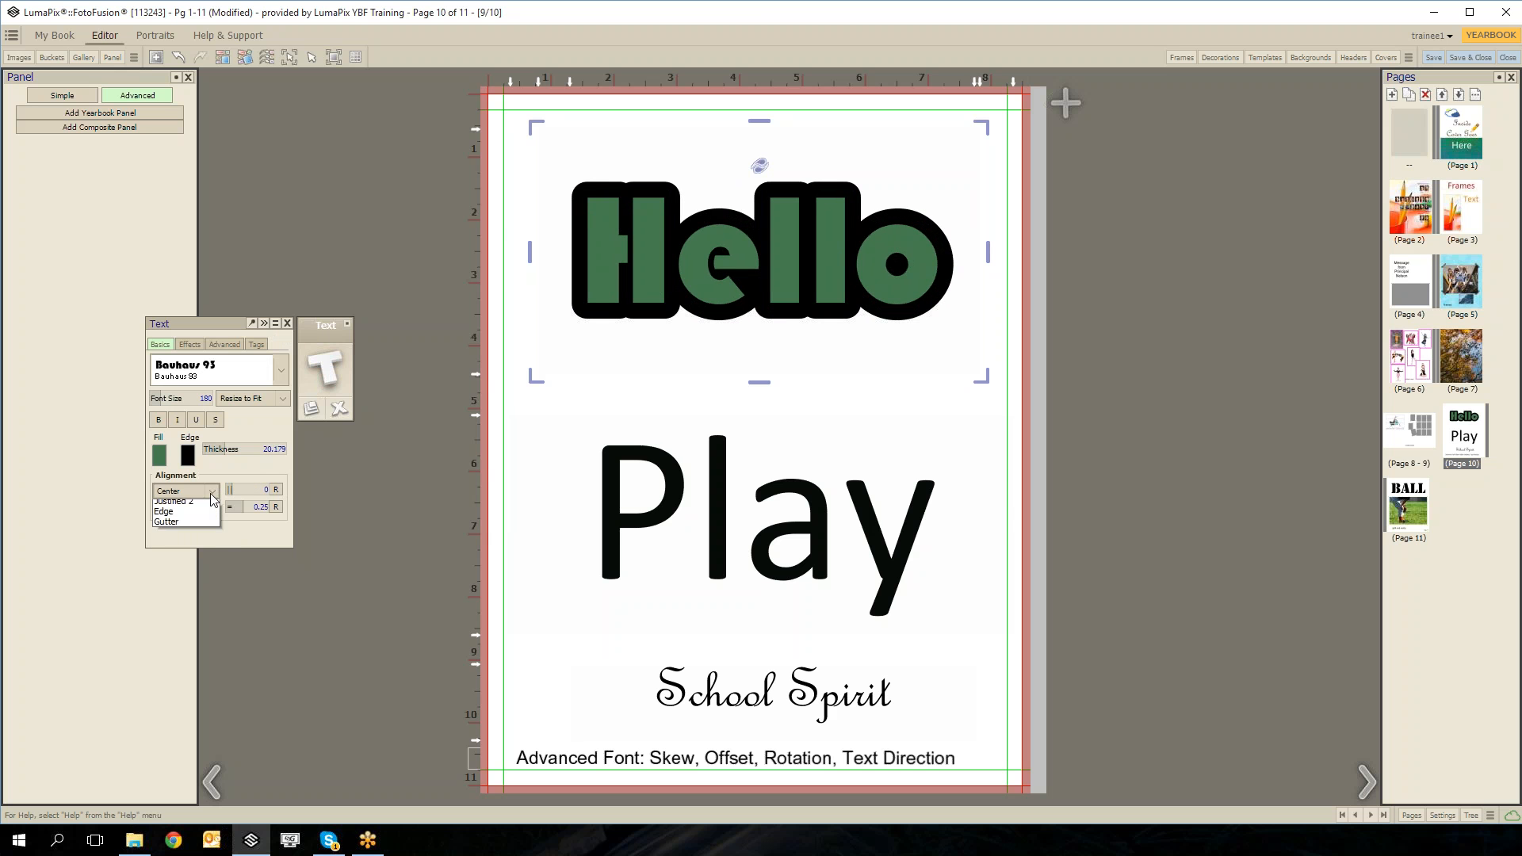
left_click(261, 544)
Turn on the shadow for the "Hello" text and set the shadow color to gray.
left_click(339, 373)
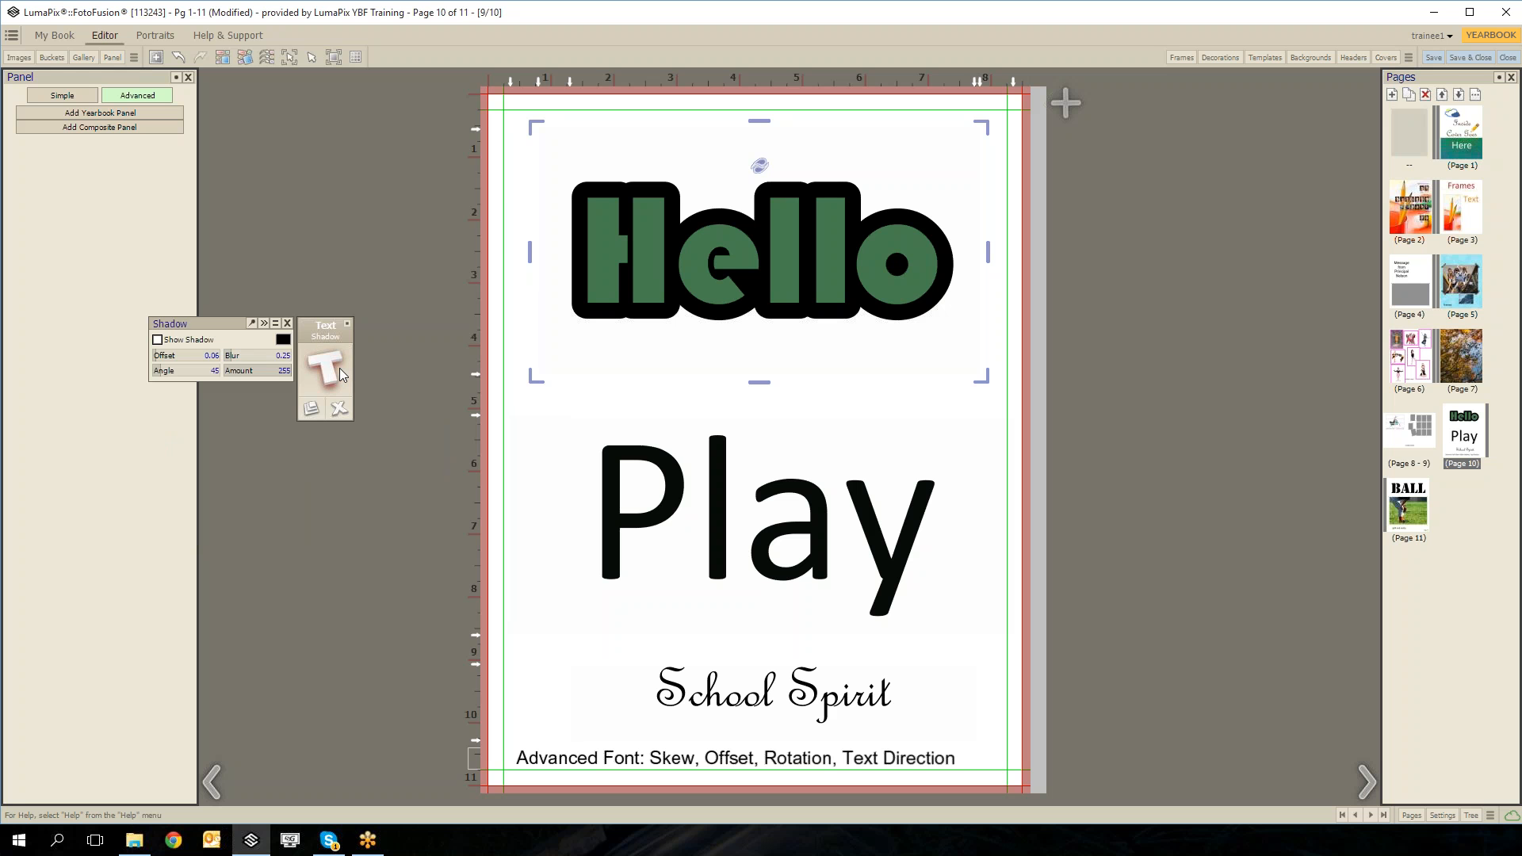
left_click(157, 340)
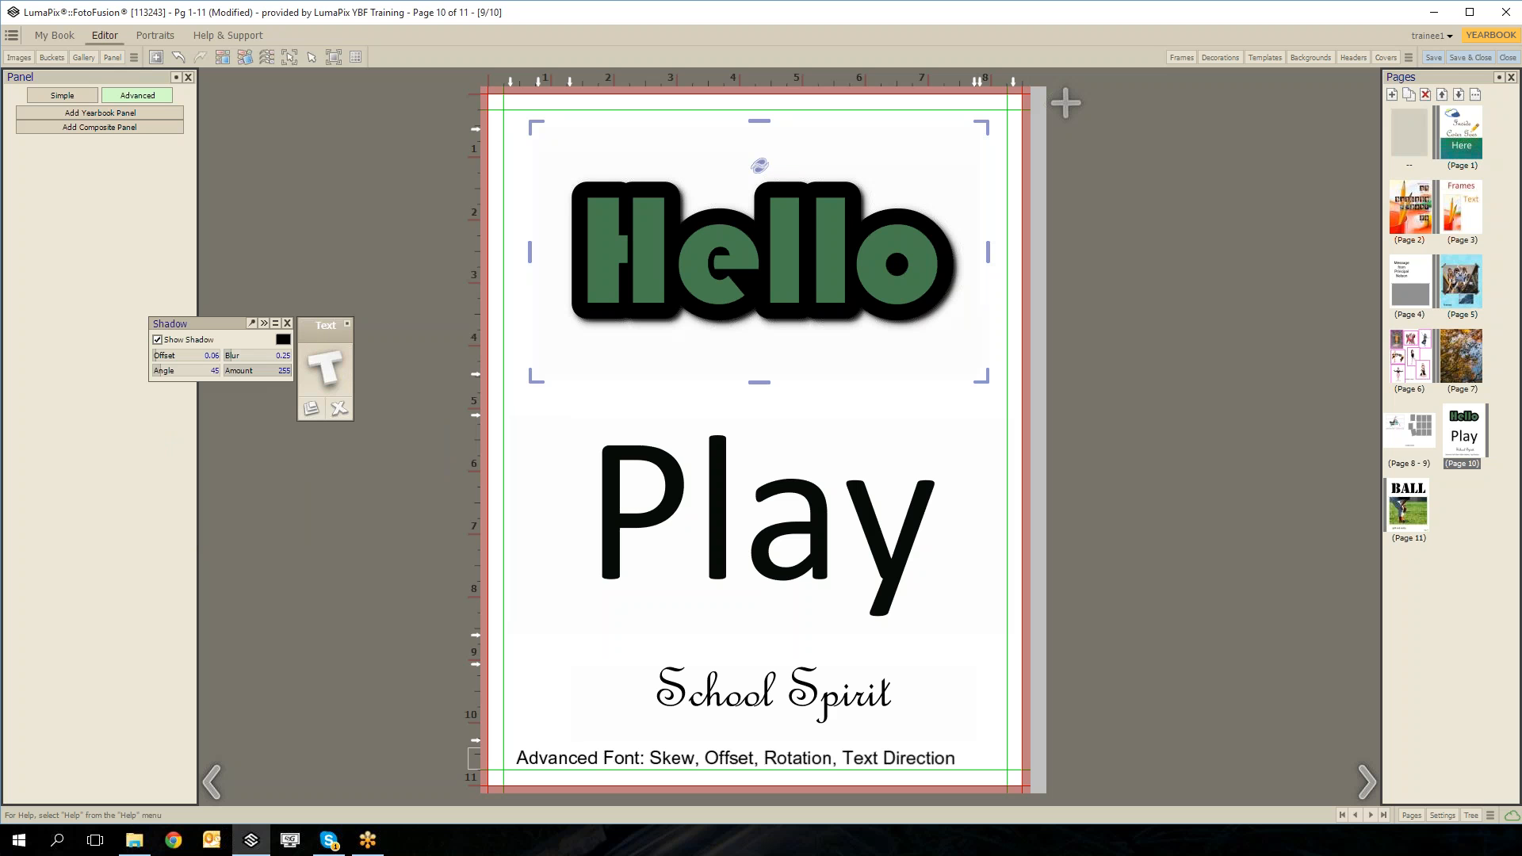
left_click(283, 340)
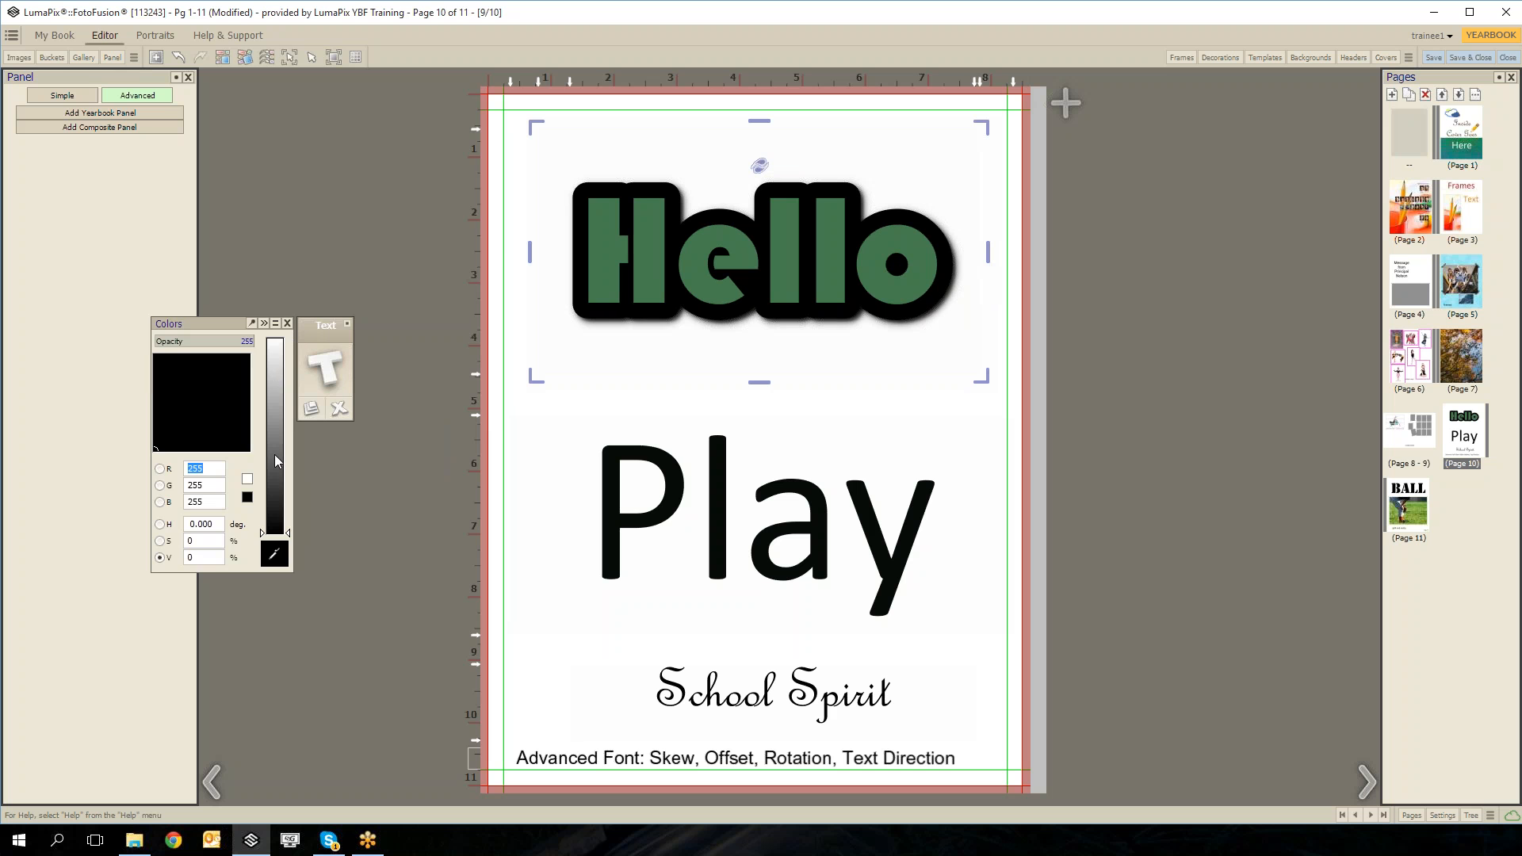
left_click(275, 455)
left_click(339, 373)
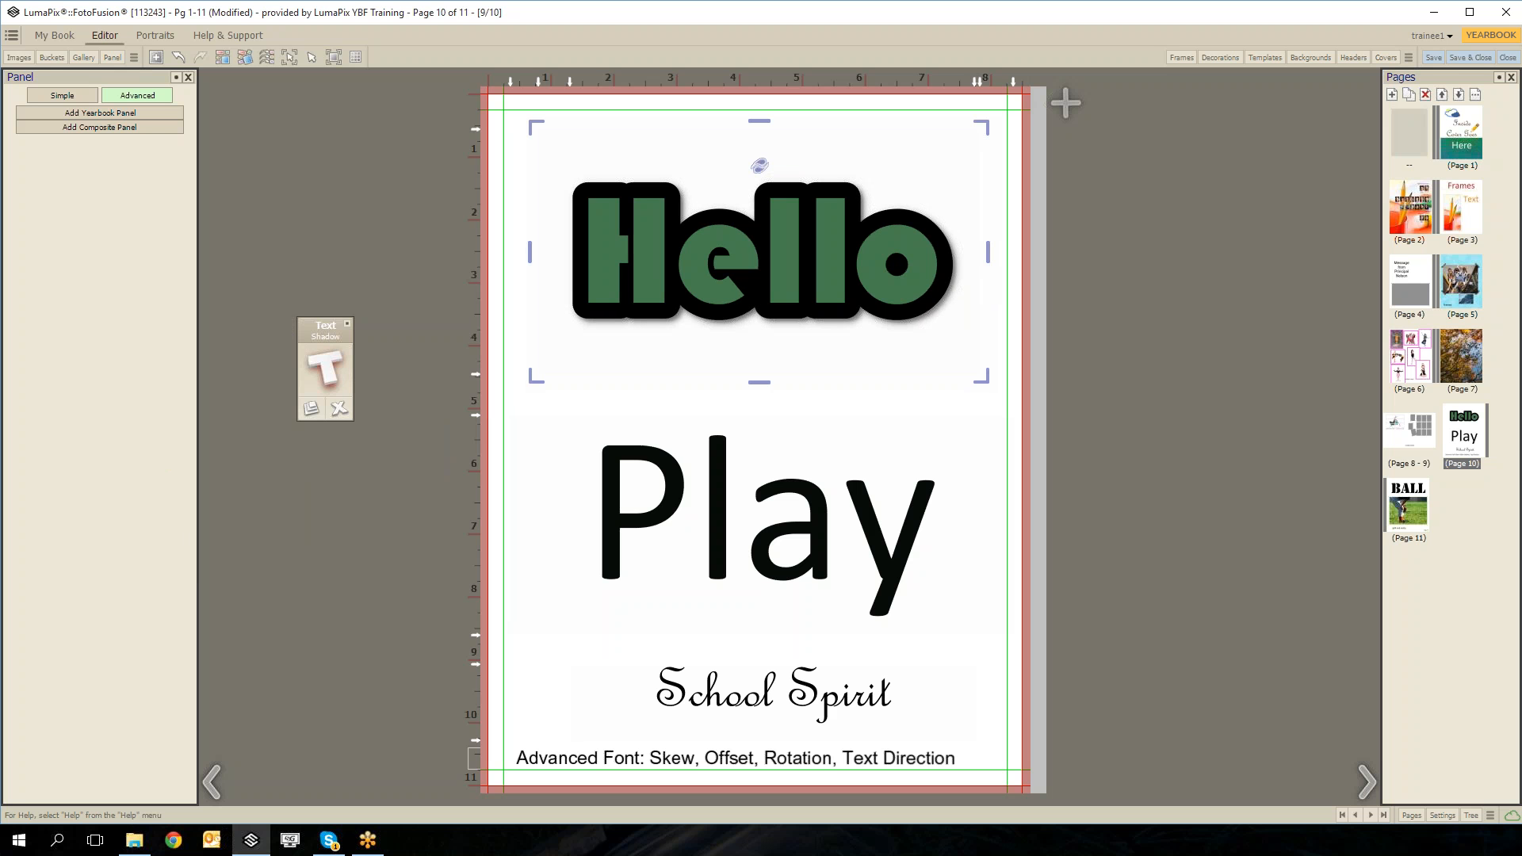
Increase the "Hello" text's shadow offset so the shadow falls clearly down and to the right of the letters.
left_click(338, 363)
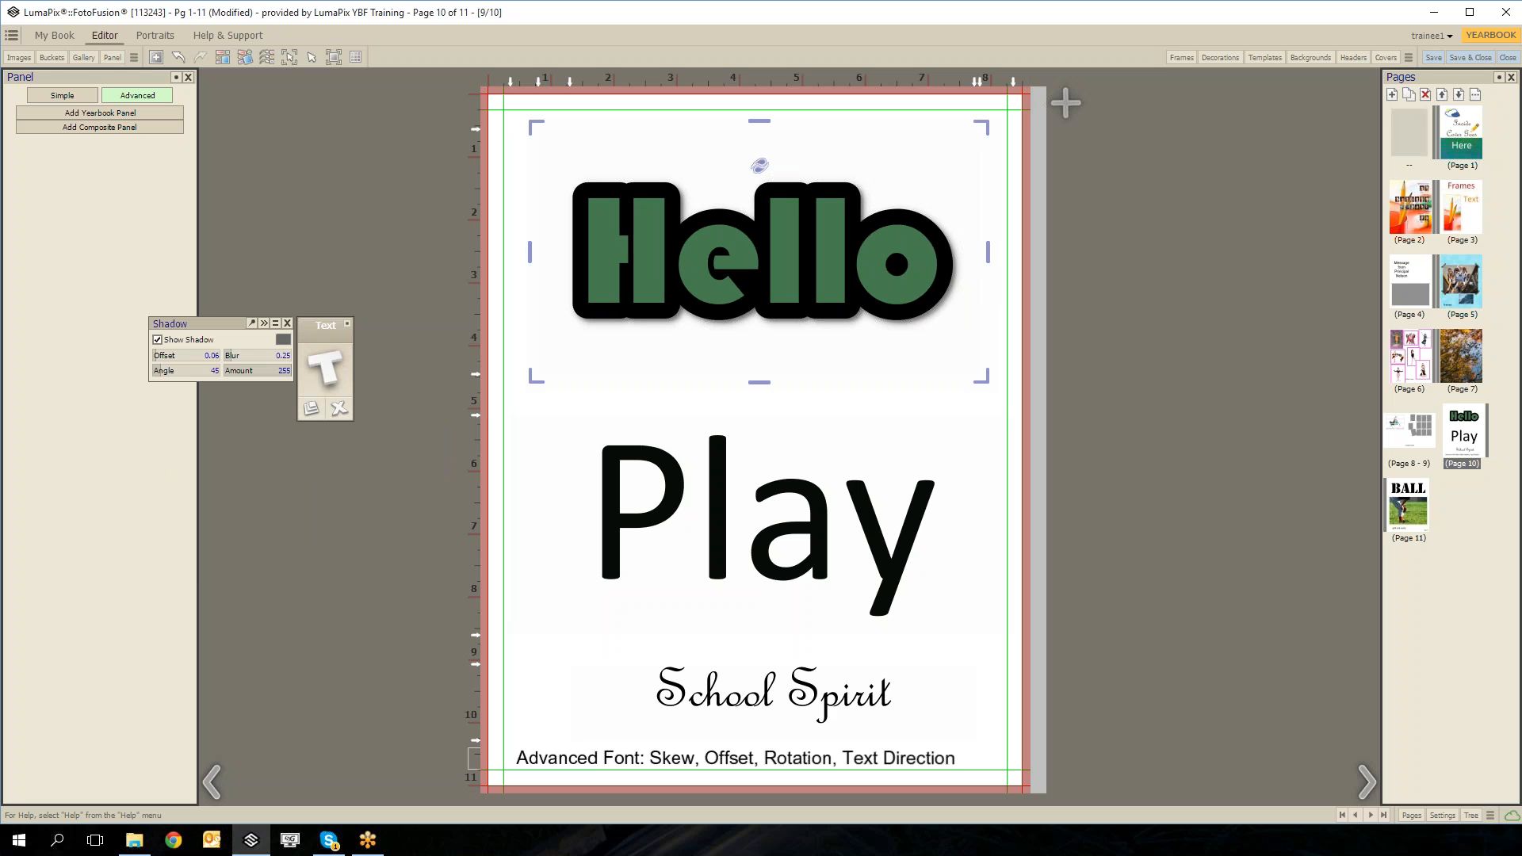
left_click(198, 355)
left_click_drag(201, 373, 307, 371)
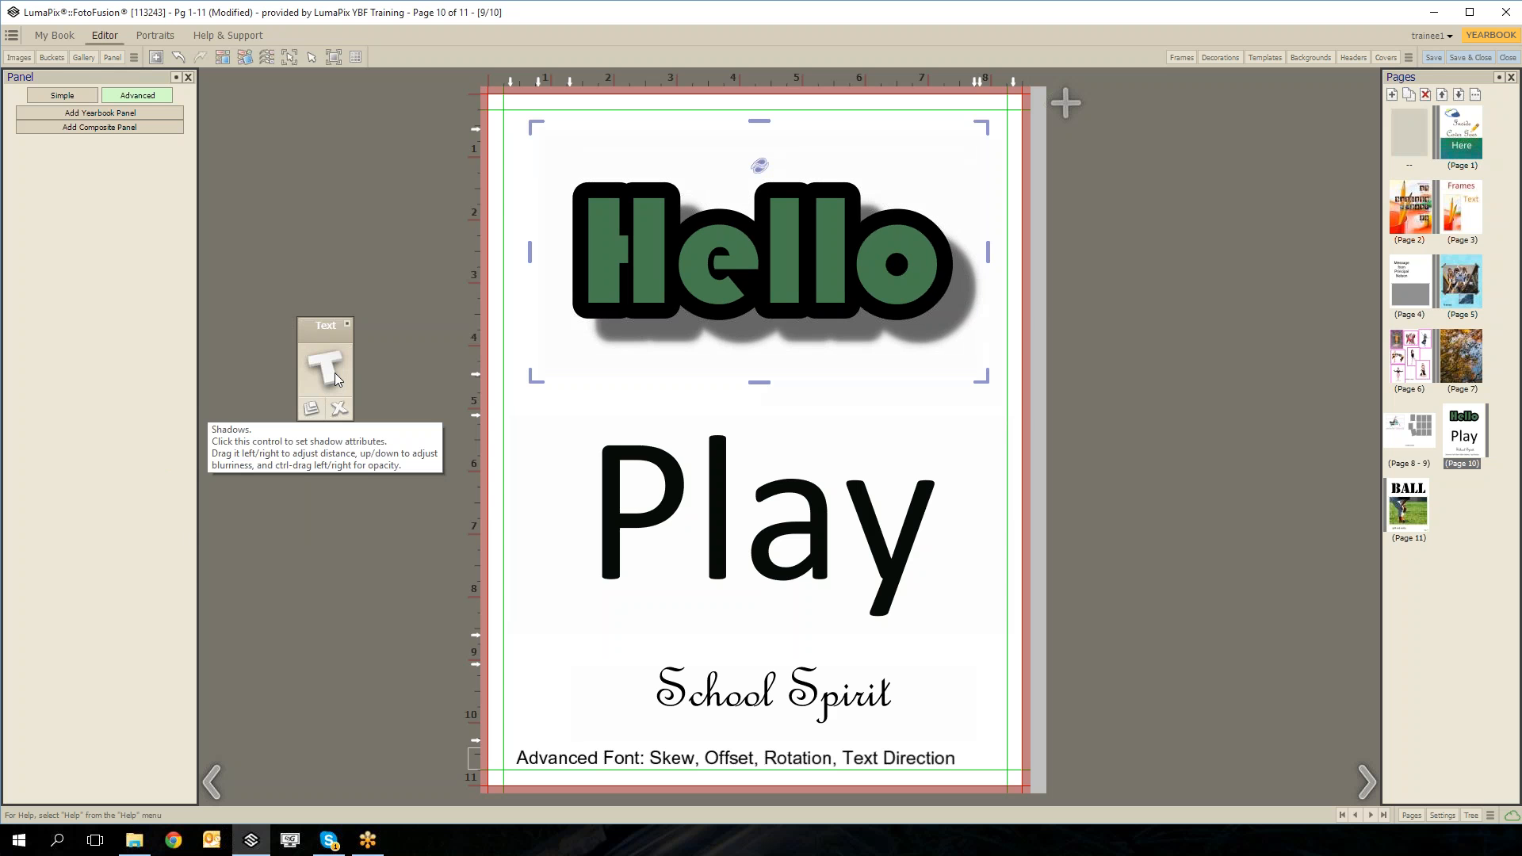
Change the fill color of the "Play" text to a muted dark green.
left_click(800, 521)
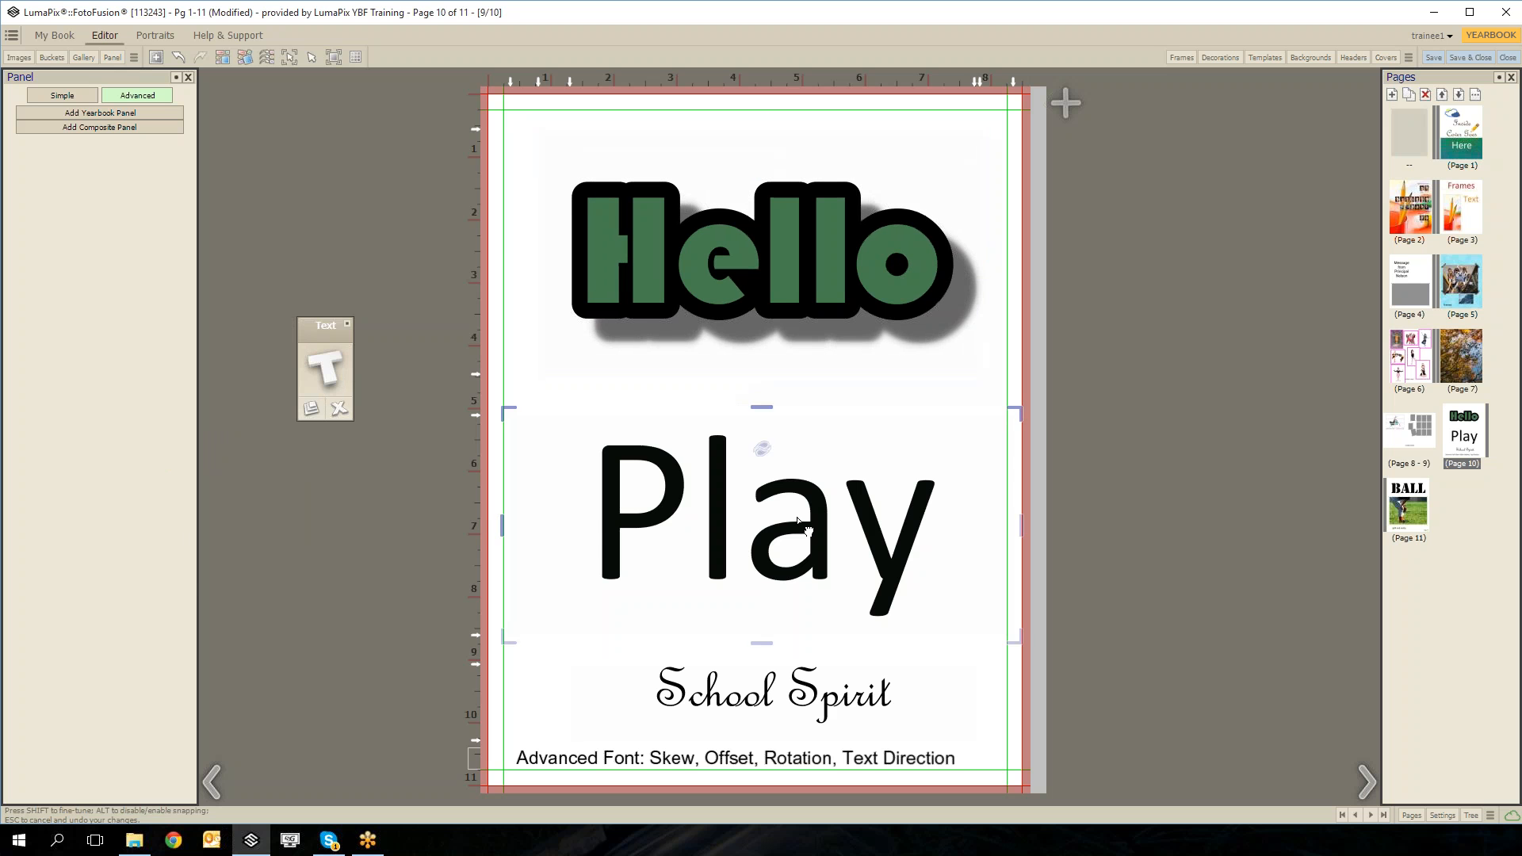
double_click(738, 517)
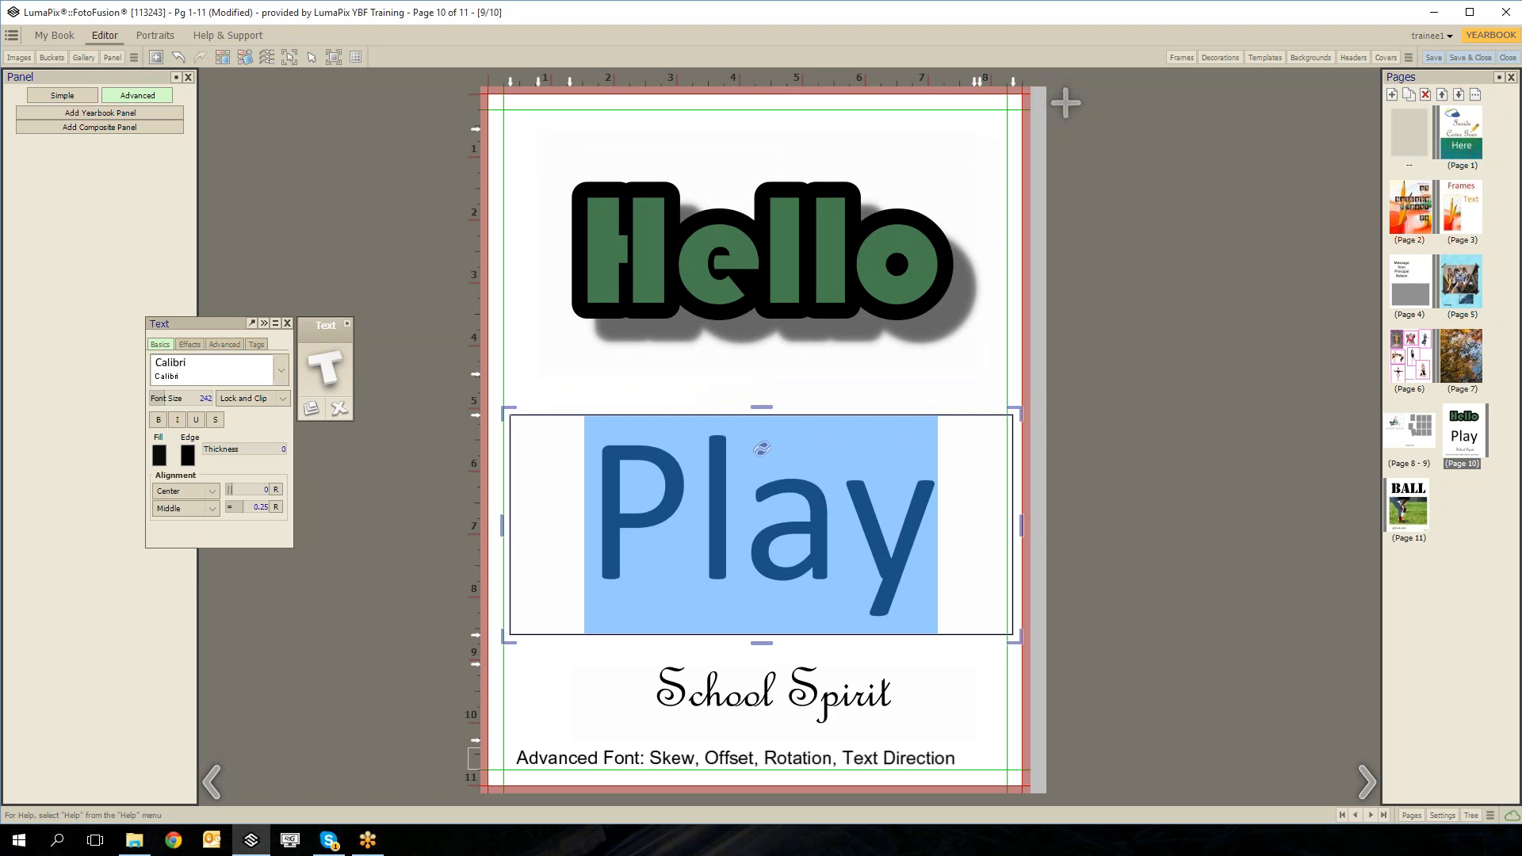
left_click(158, 455)
left_click(273, 453)
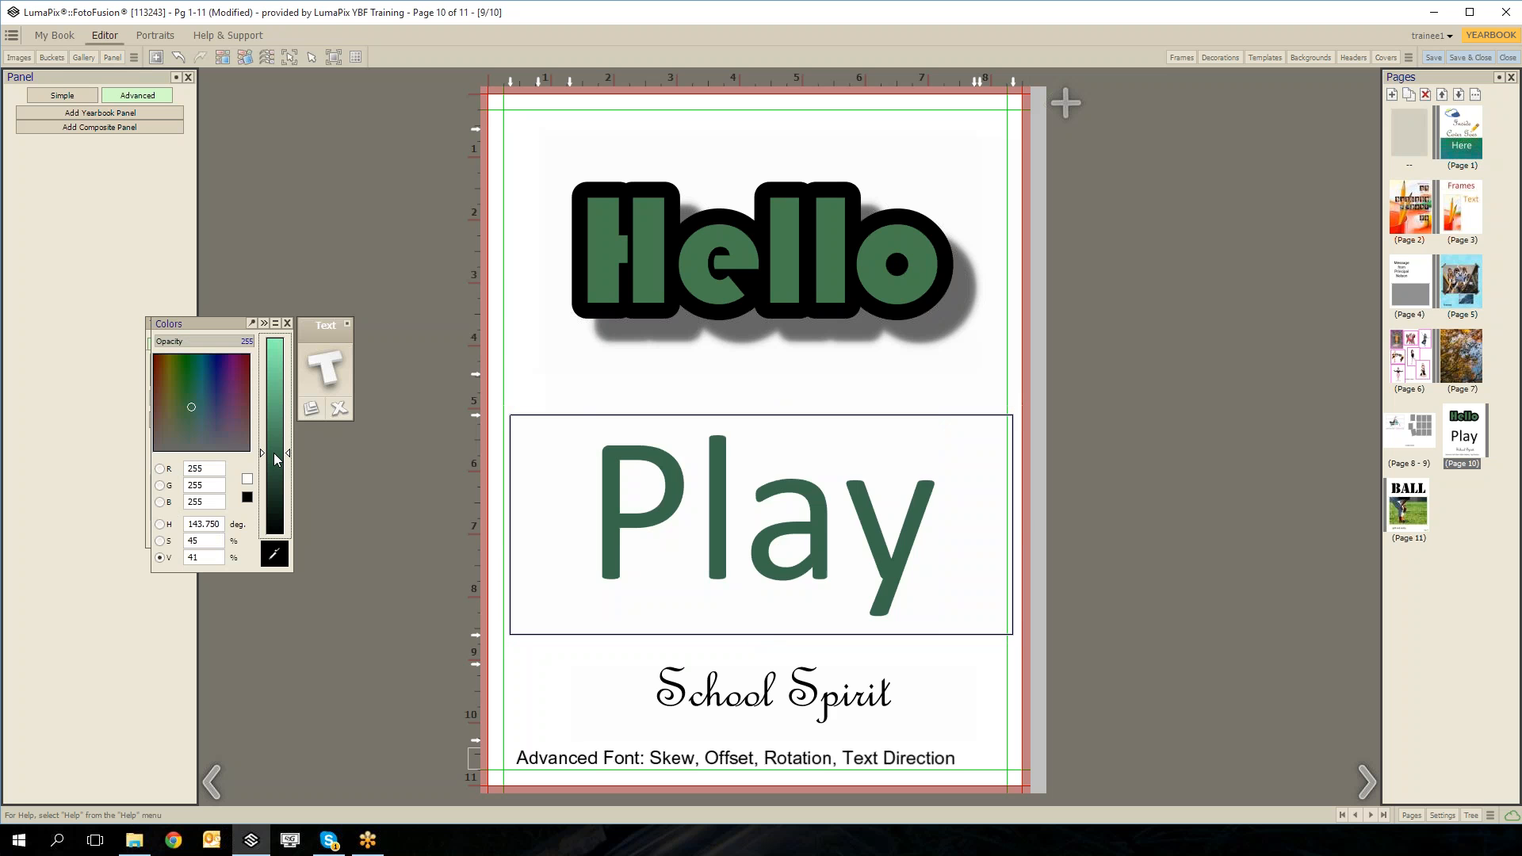
left_click(690, 527)
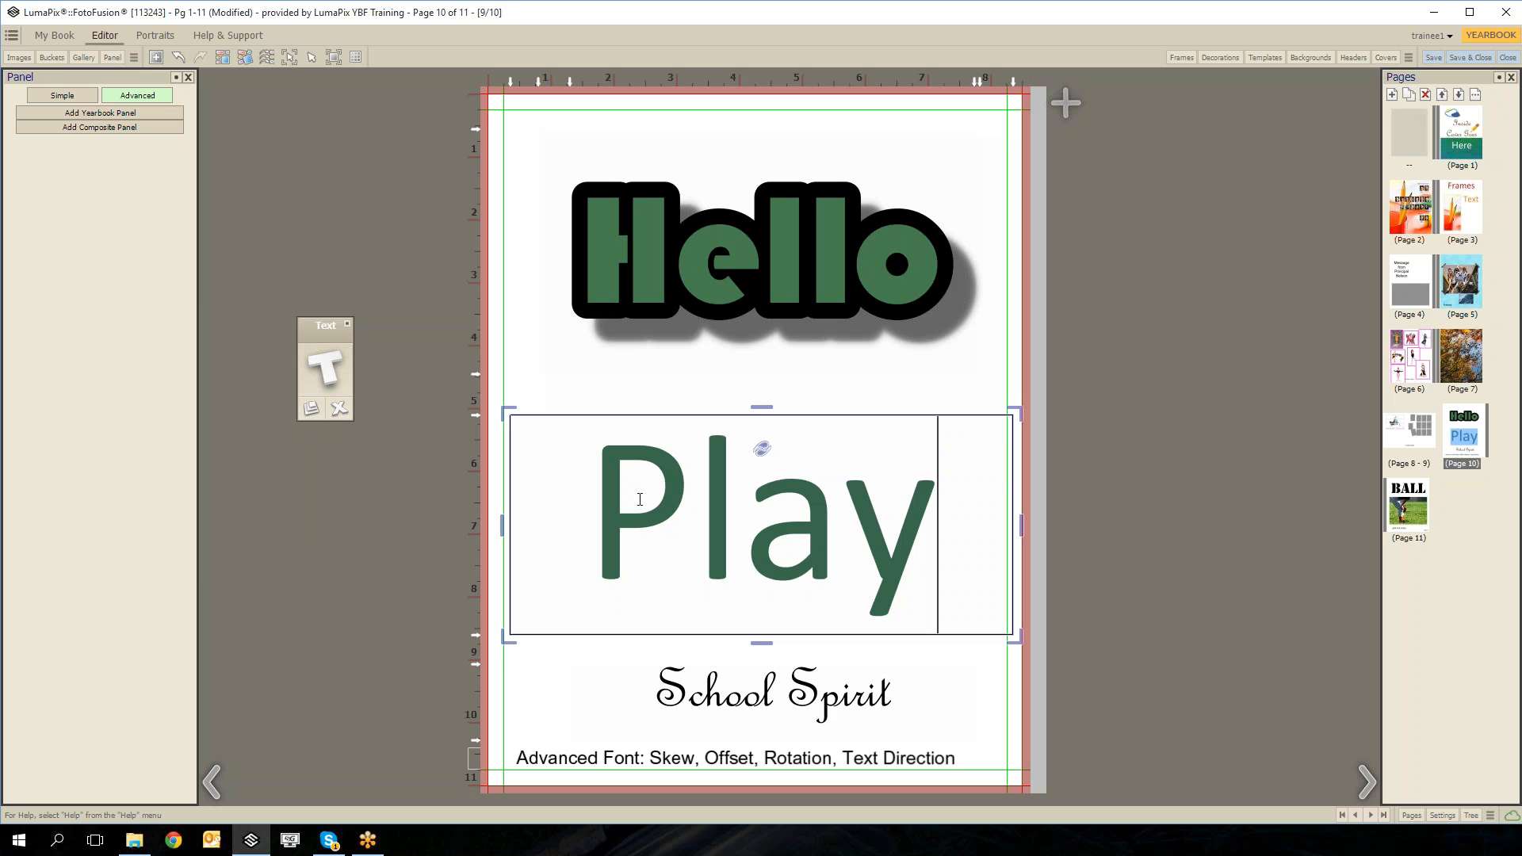
Change the fill color of only the letter "y" in "Play" to dark blue.
double_click(878, 541)
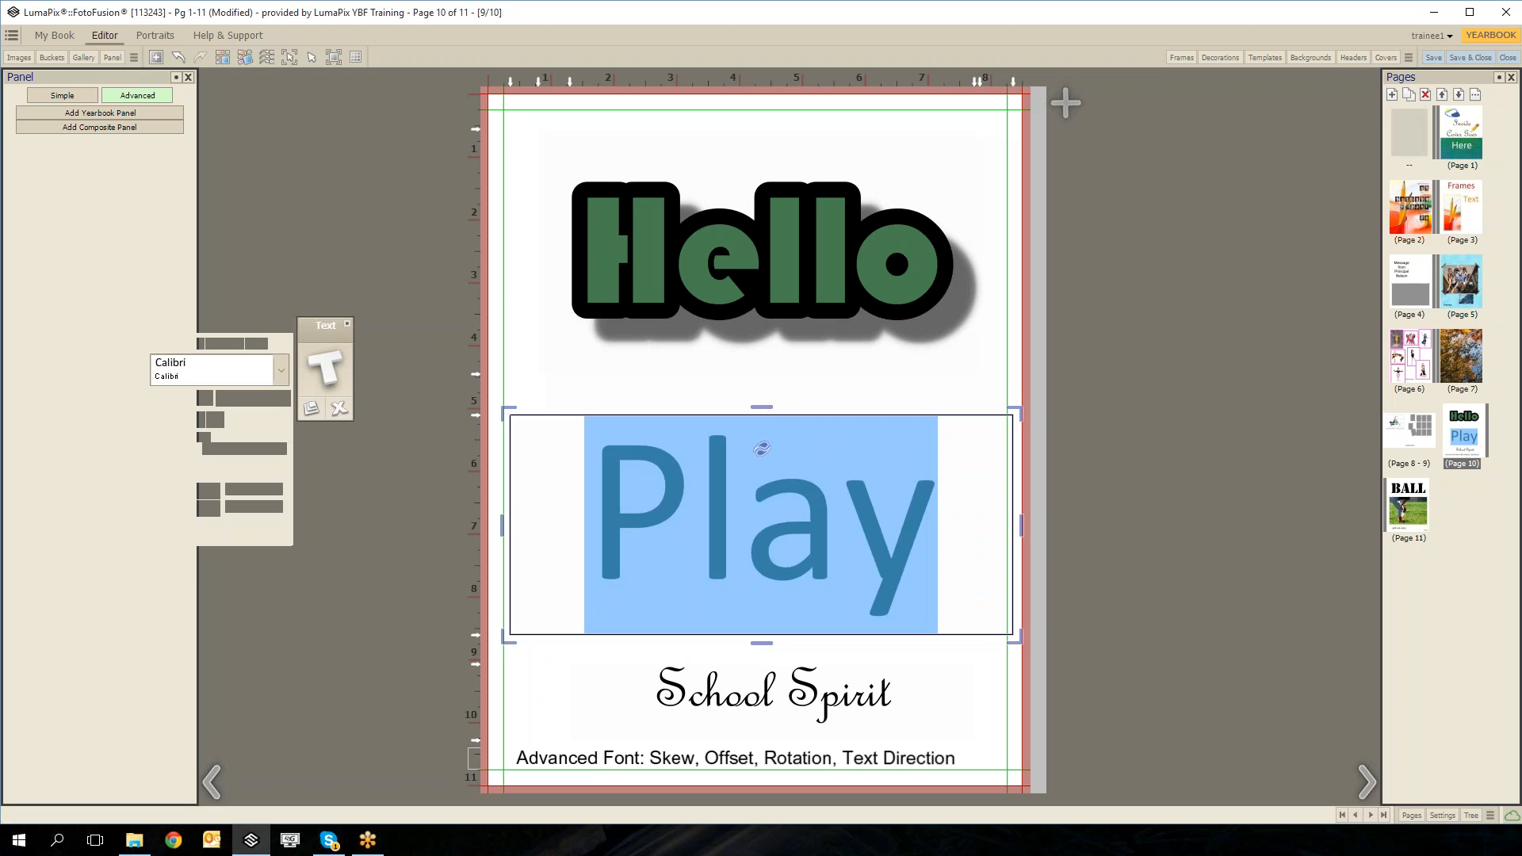
left_click(920, 542)
left_click_drag(860, 541, 939, 542)
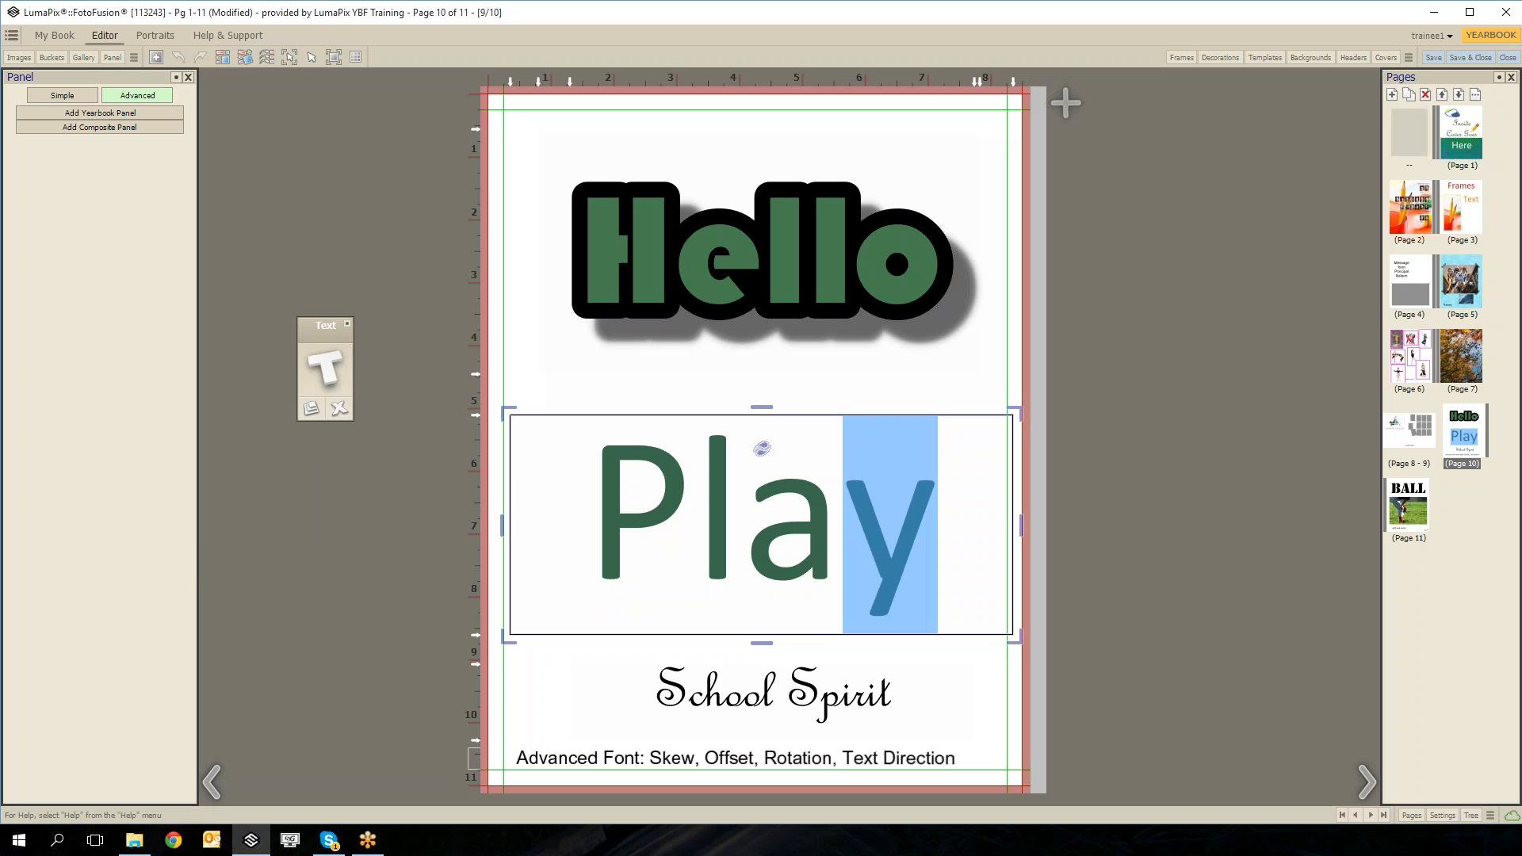
left_click(325, 367)
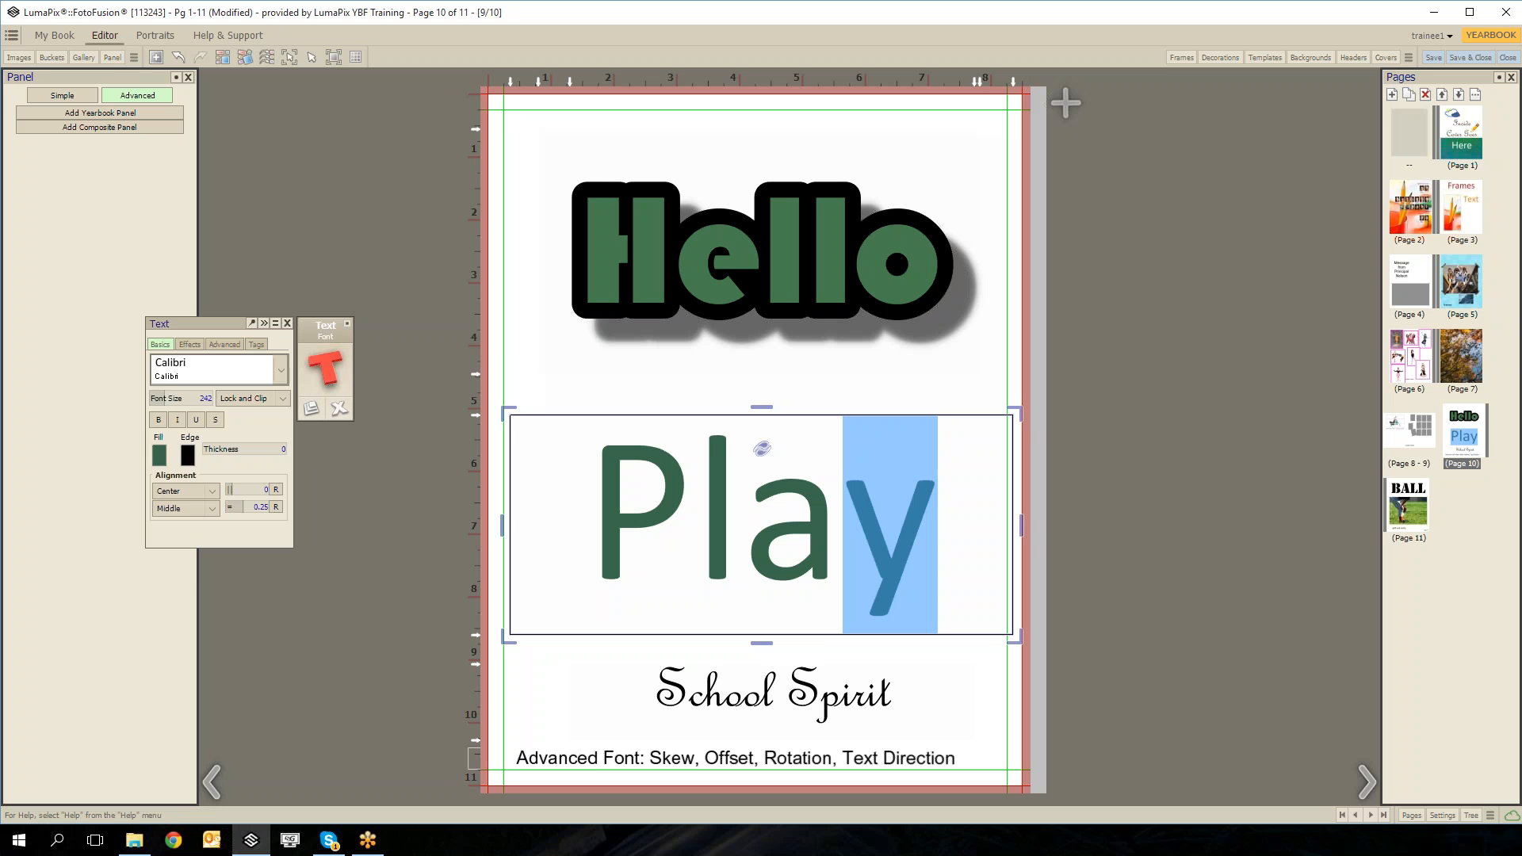
left_click(159, 455)
left_click(213, 382)
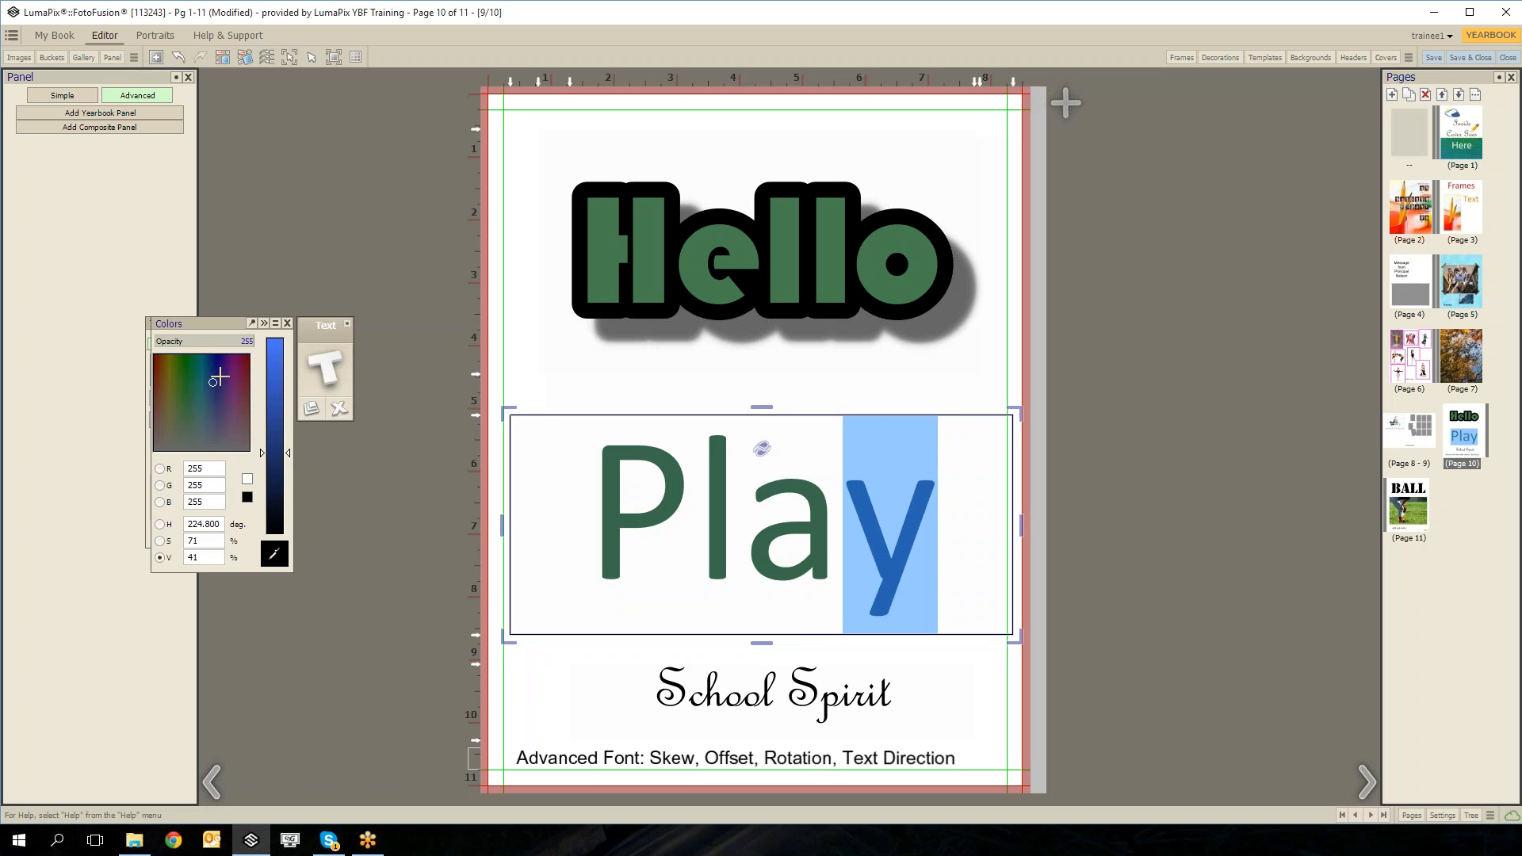
left_click(287, 322)
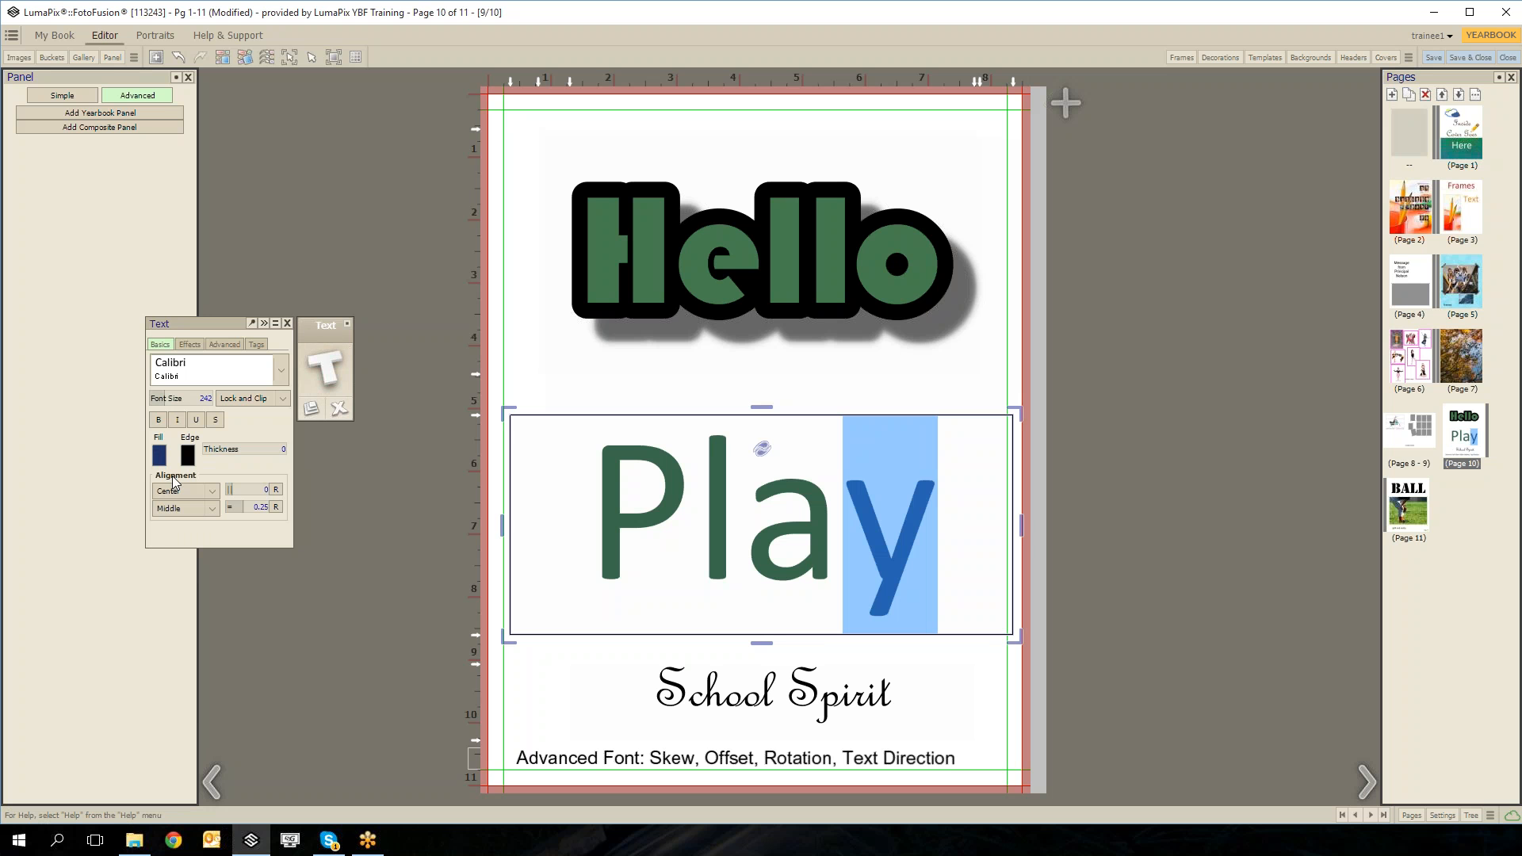
Set the font of the letter "y" in "Play" to Californian FB and finish editing the text.
left_click(282, 369)
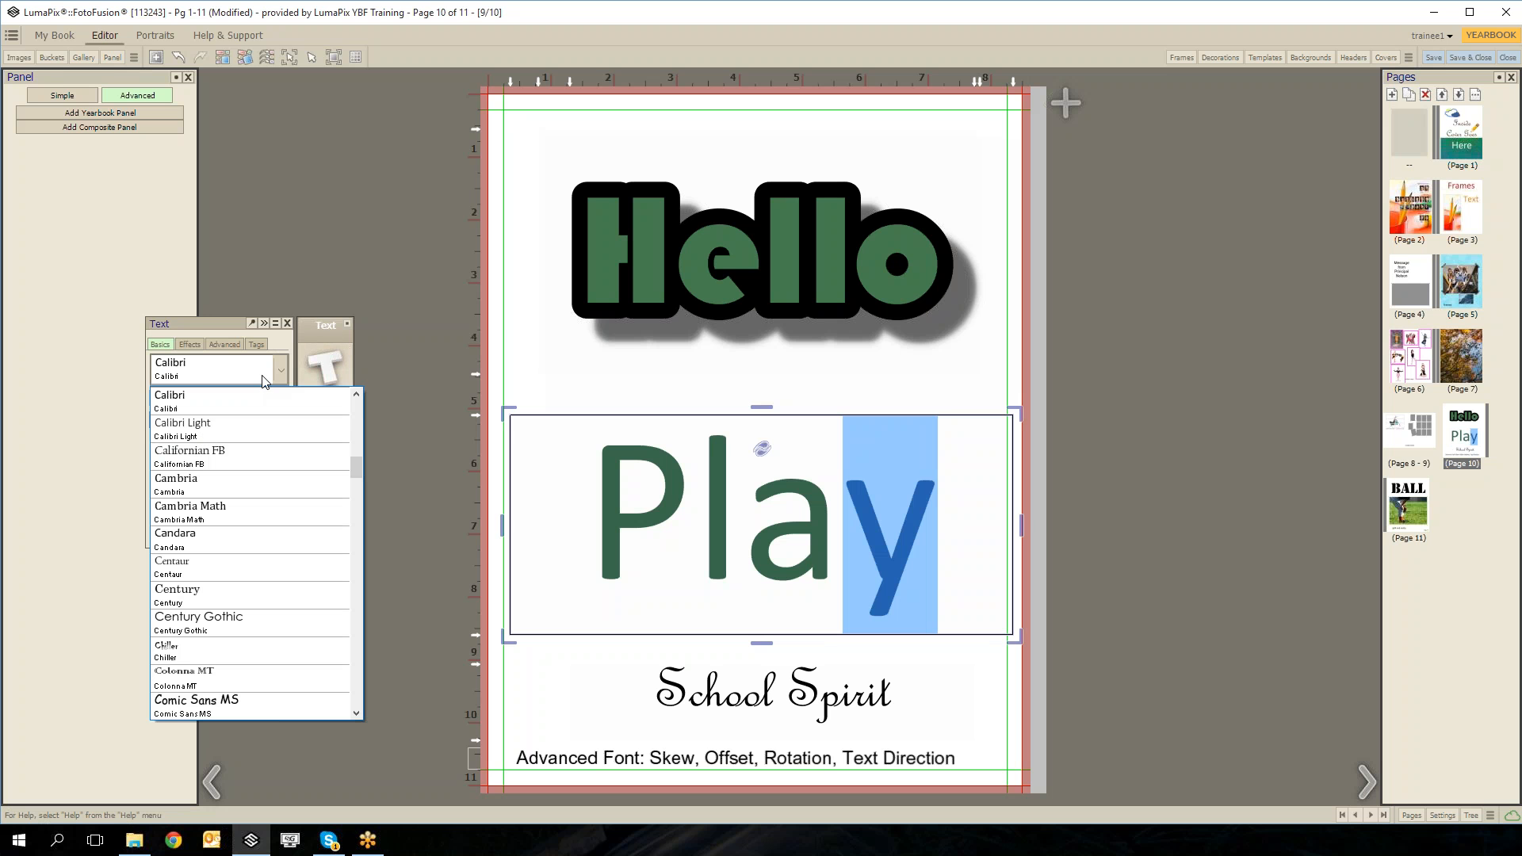
left_click(199, 444)
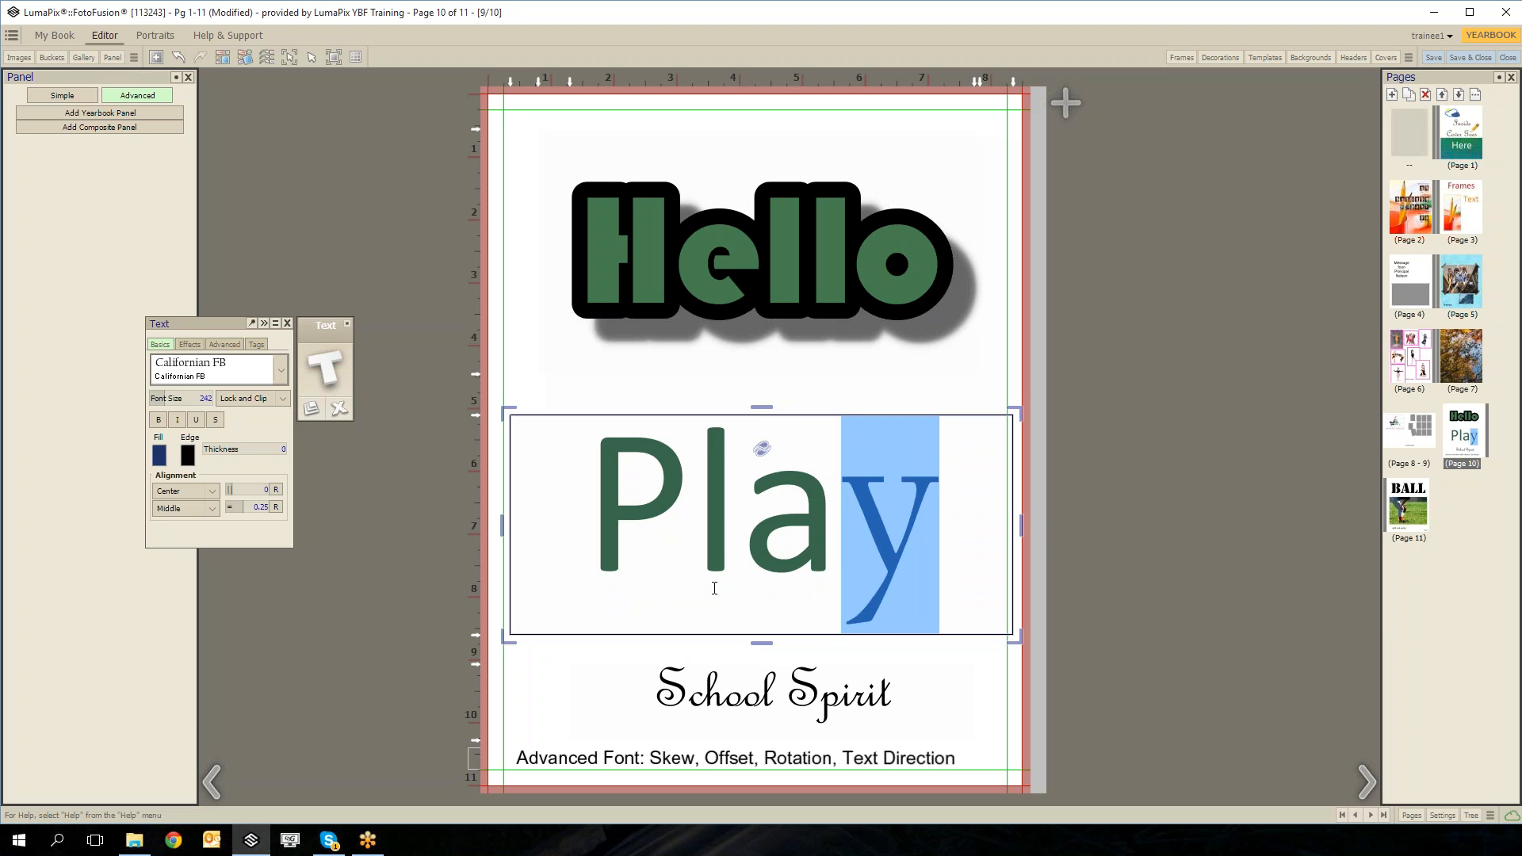
left_click(715, 389)
left_click(819, 487)
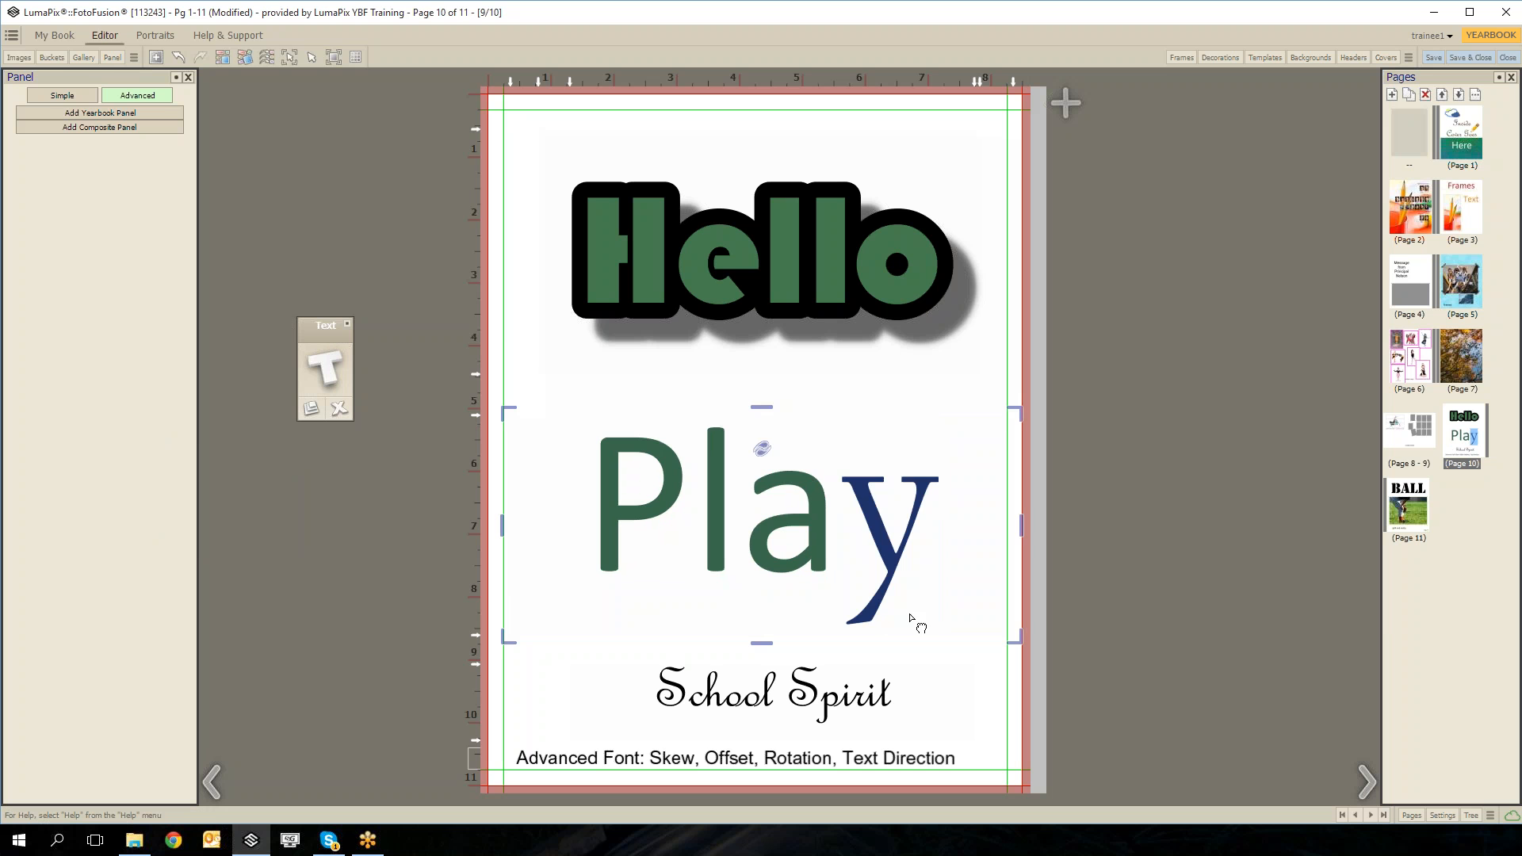
Apply the 50% Transparent Emboss - North-West fill effect to the whole word "Play".
double_click(872, 516)
left_click(868, 519)
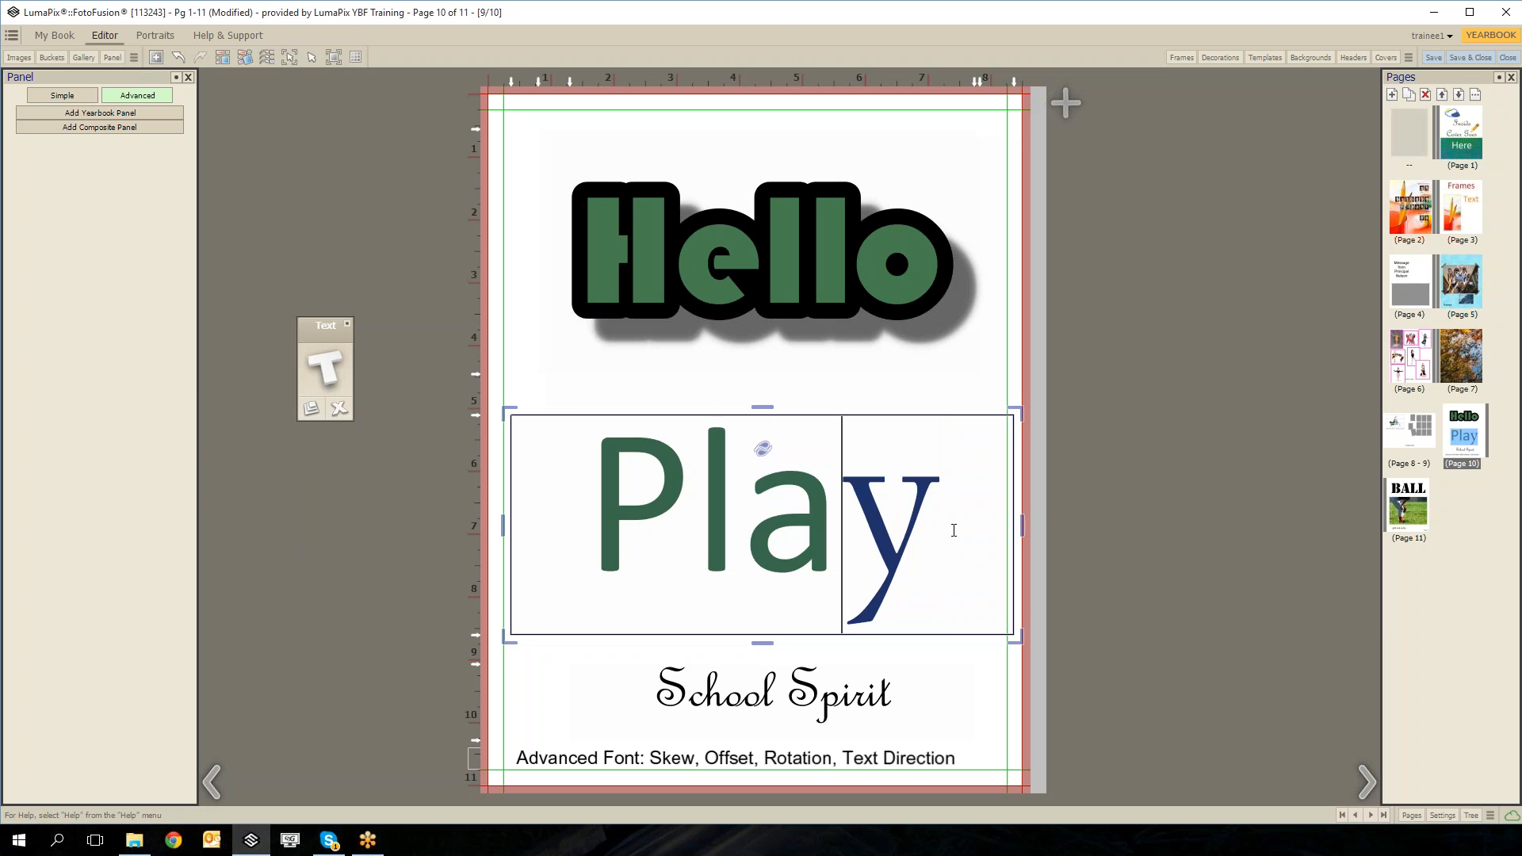
left_click_drag(953, 530, 553, 492)
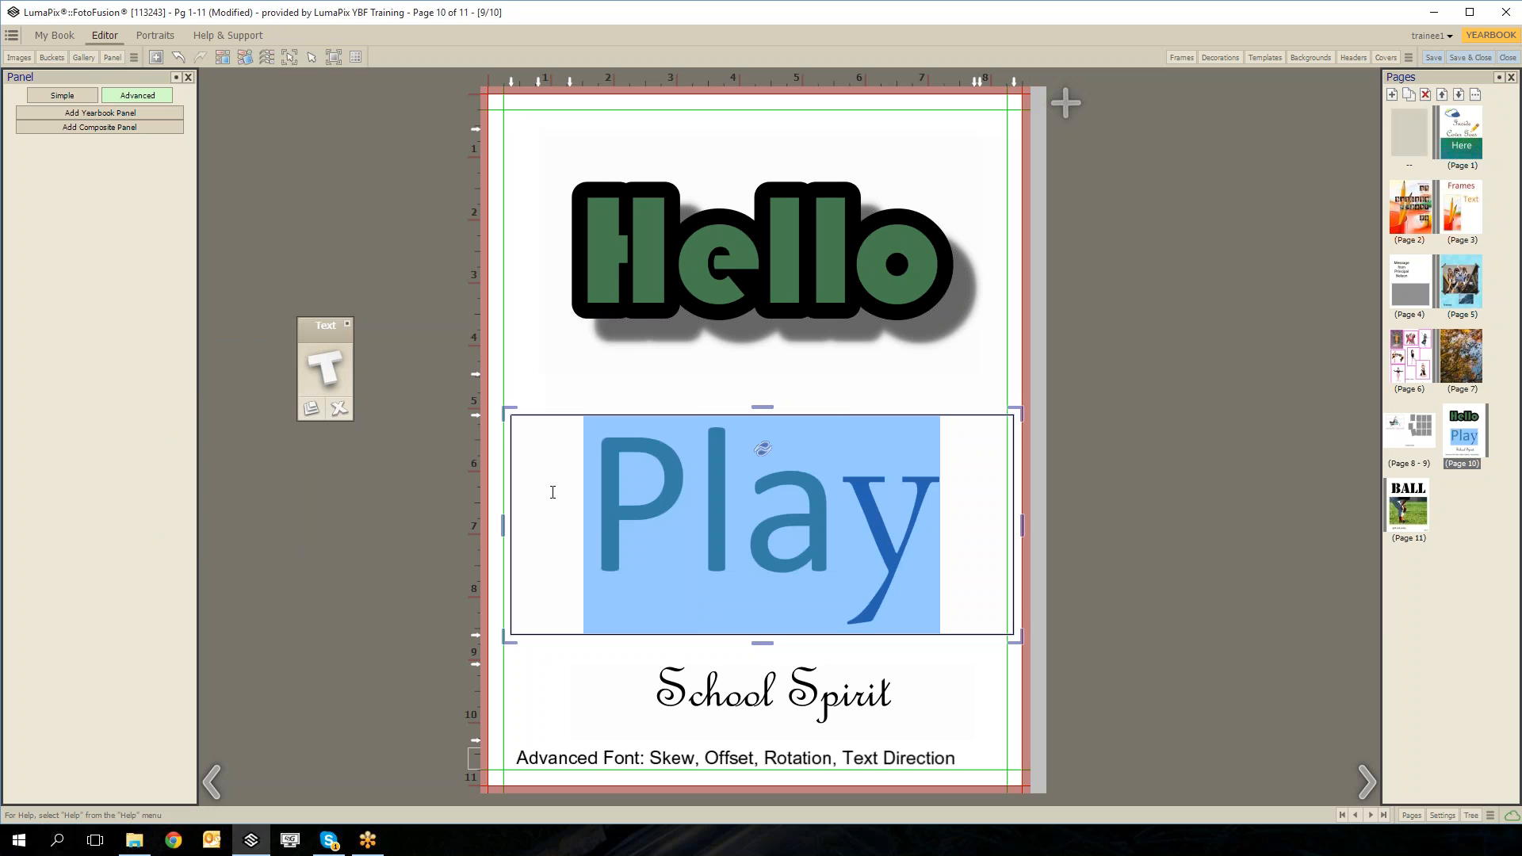
left_click(325, 367)
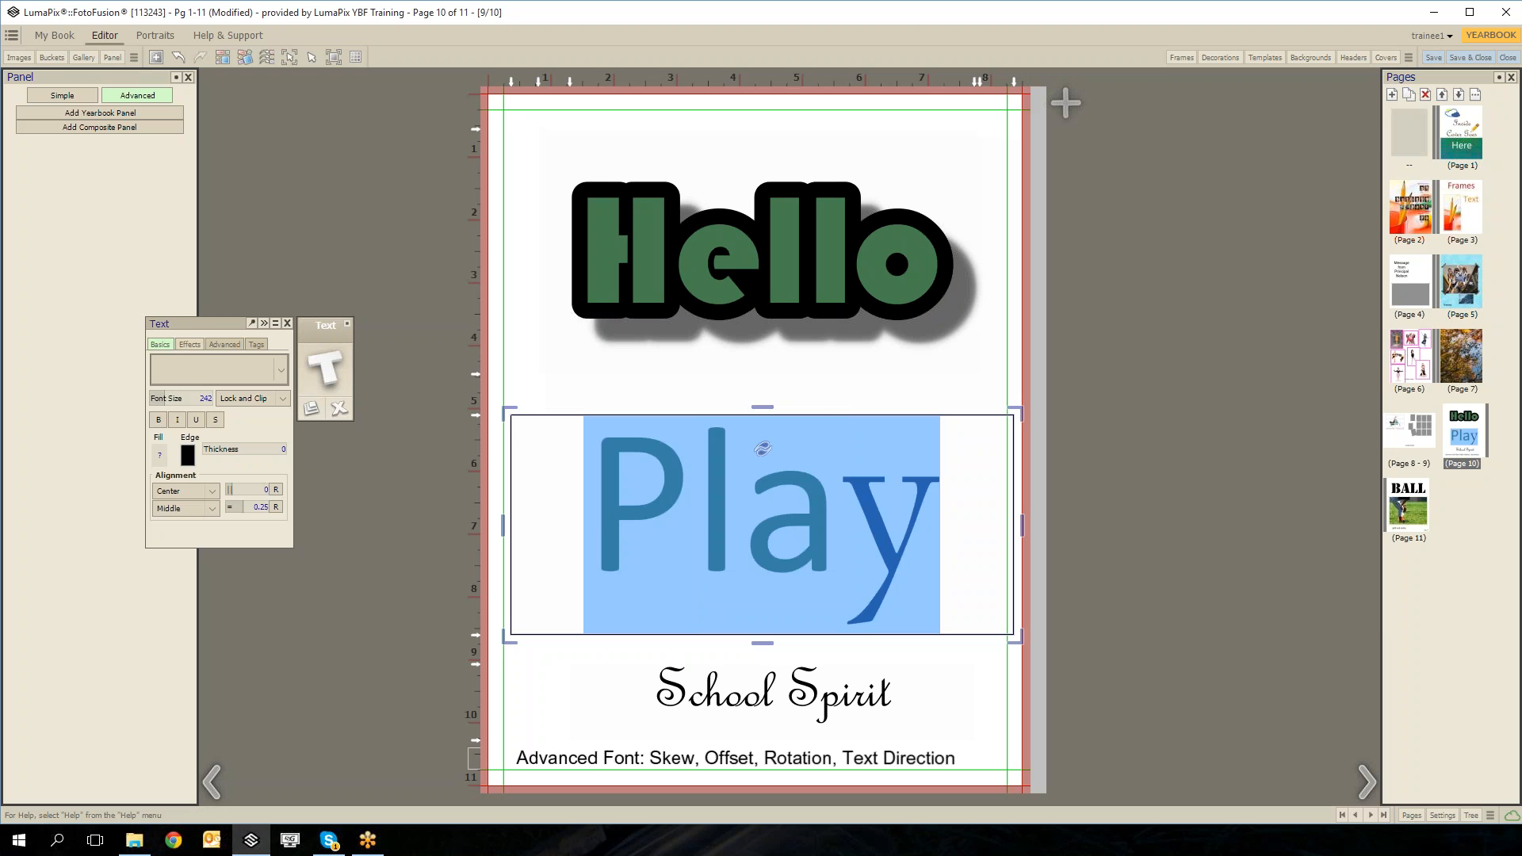
left_click(189, 344)
left_click(169, 374)
left_click(245, 376)
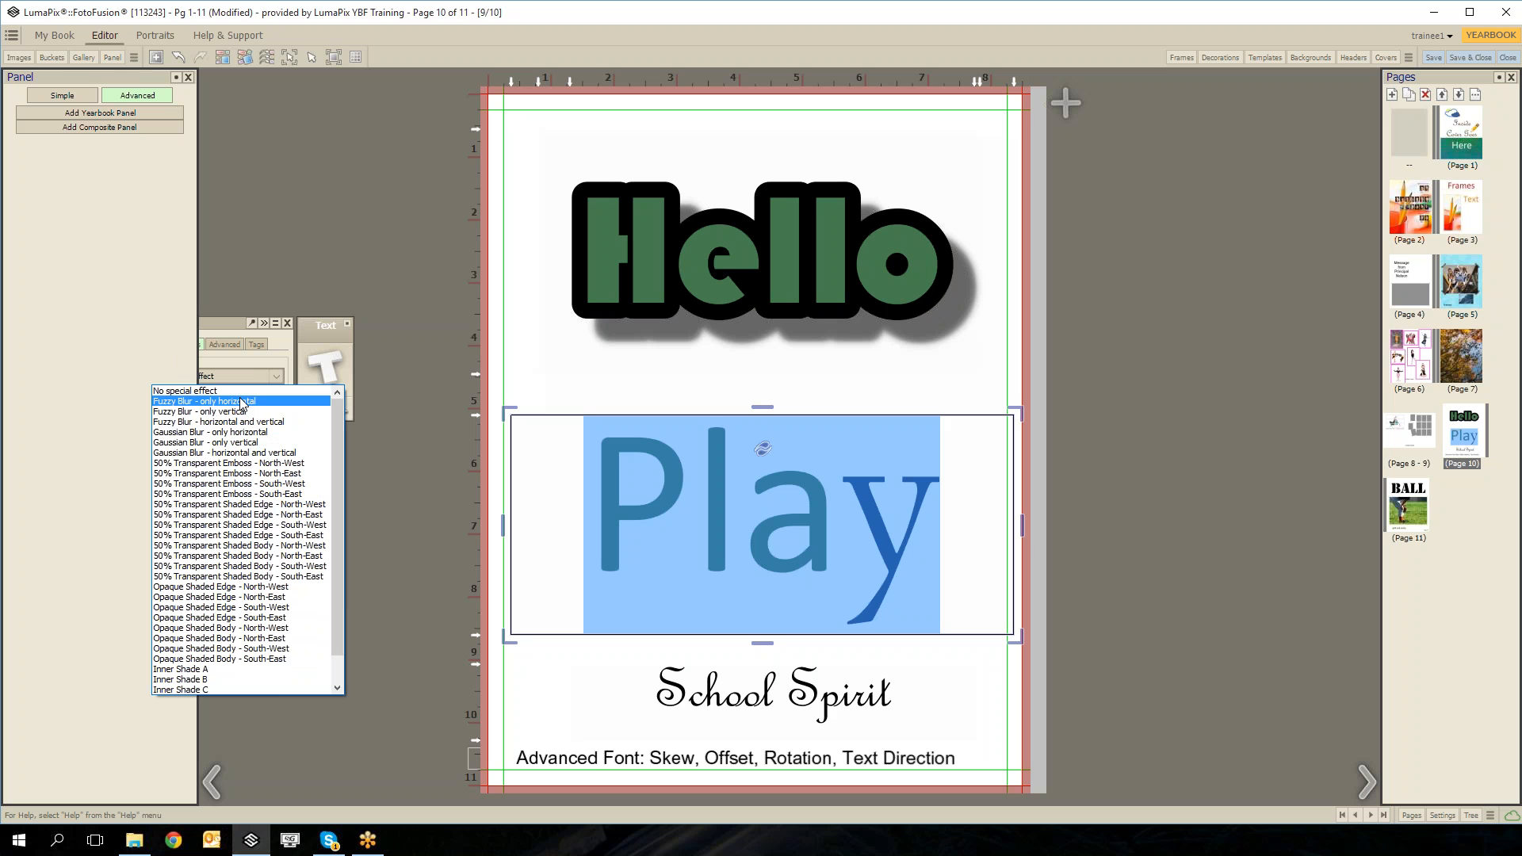
left_click(204, 465)
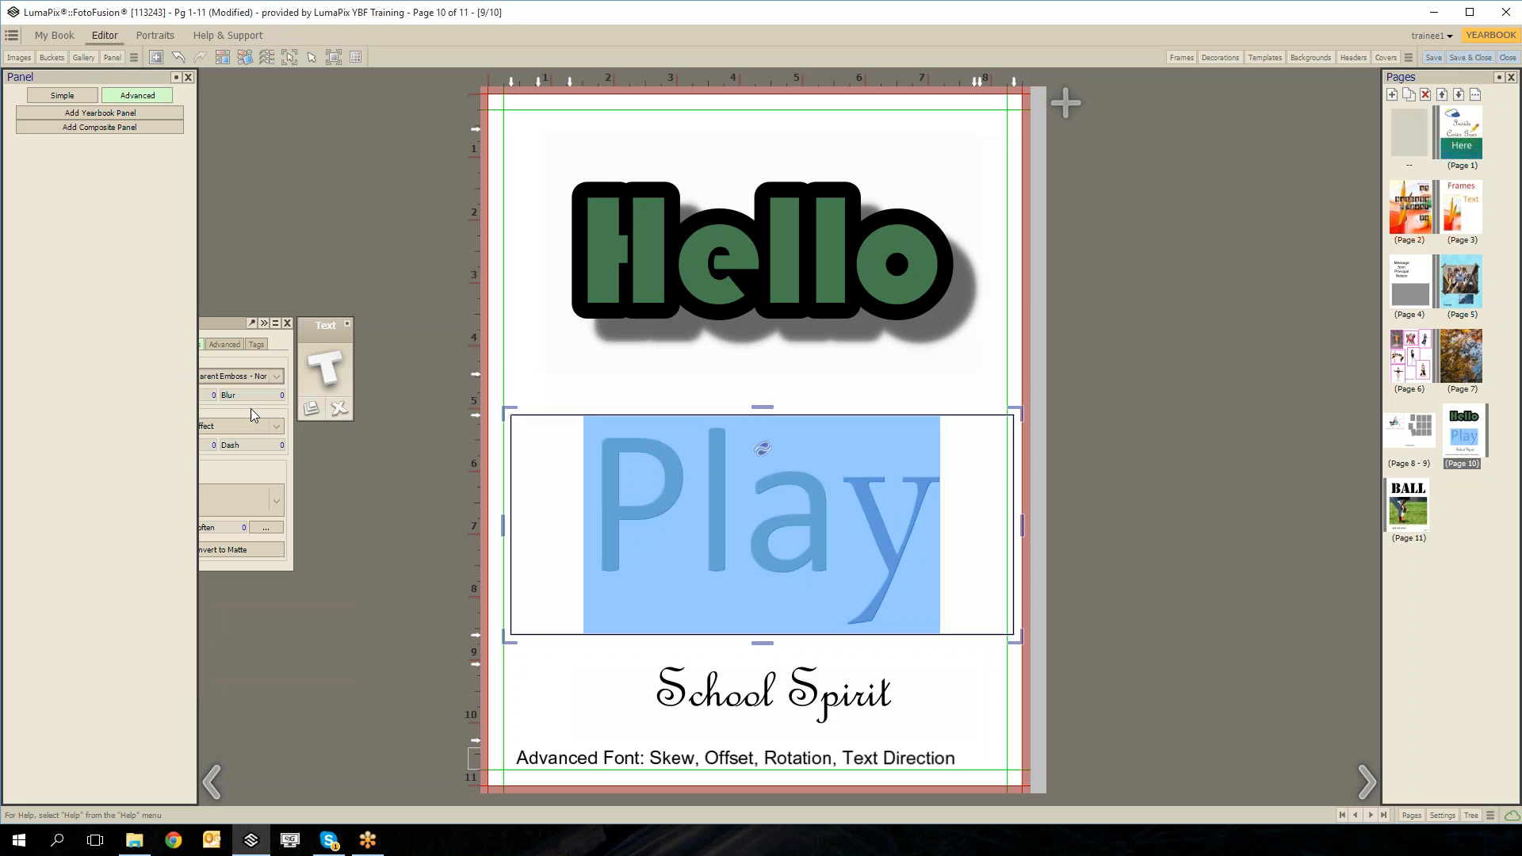
Set the emboss amount of the "Play" text's fill effect to 4.
left_click_drag(237, 328, 313, 392)
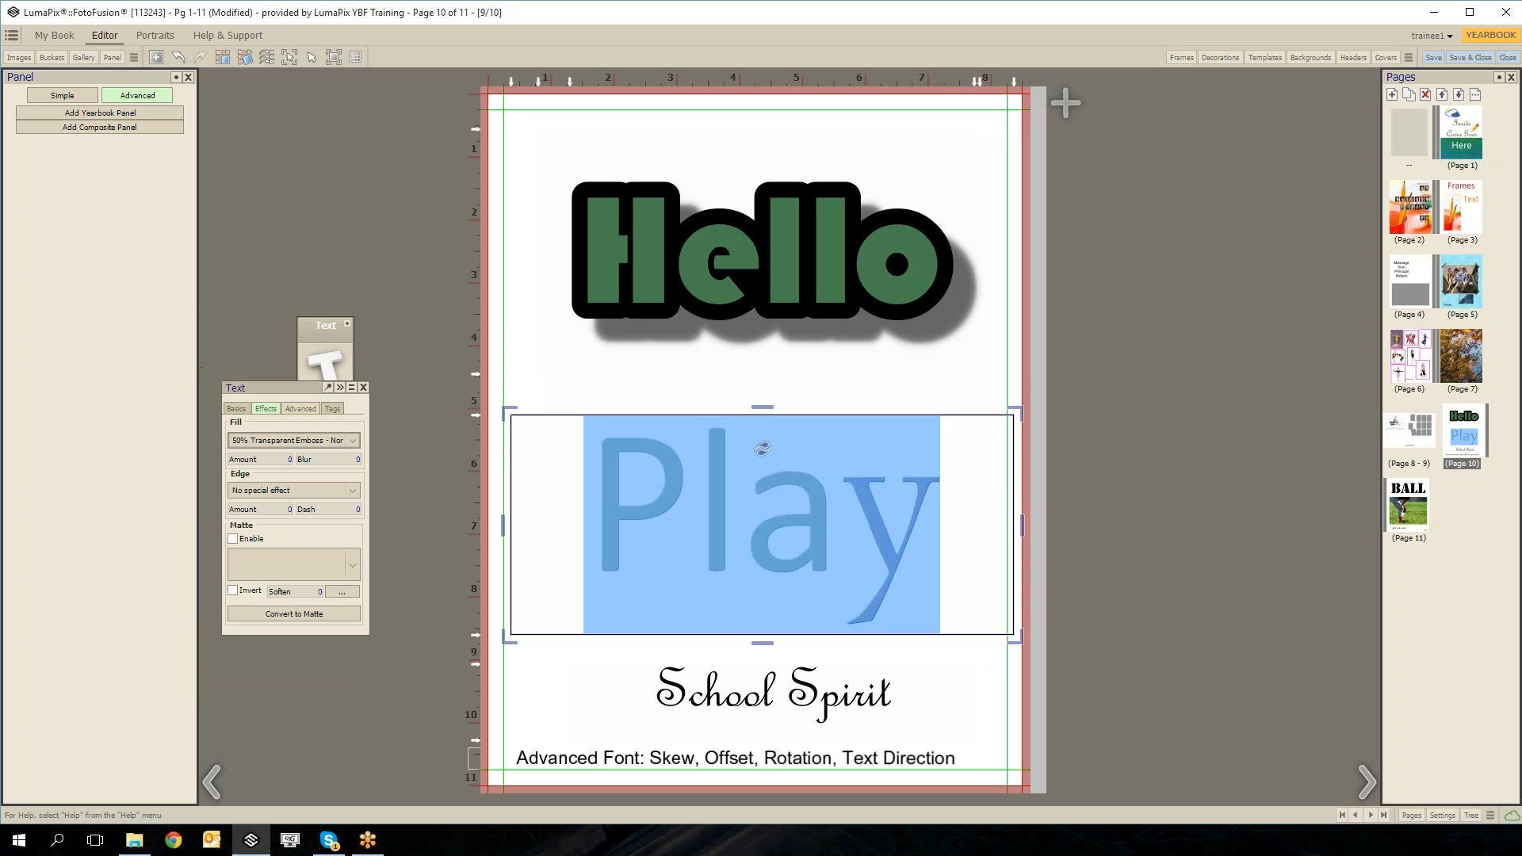
left_click(241, 460)
mouse_move(269, 471)
left_mouse_down()
mouse_move(435, 480)
mouse_move(268, 466)
left_mouse_up()
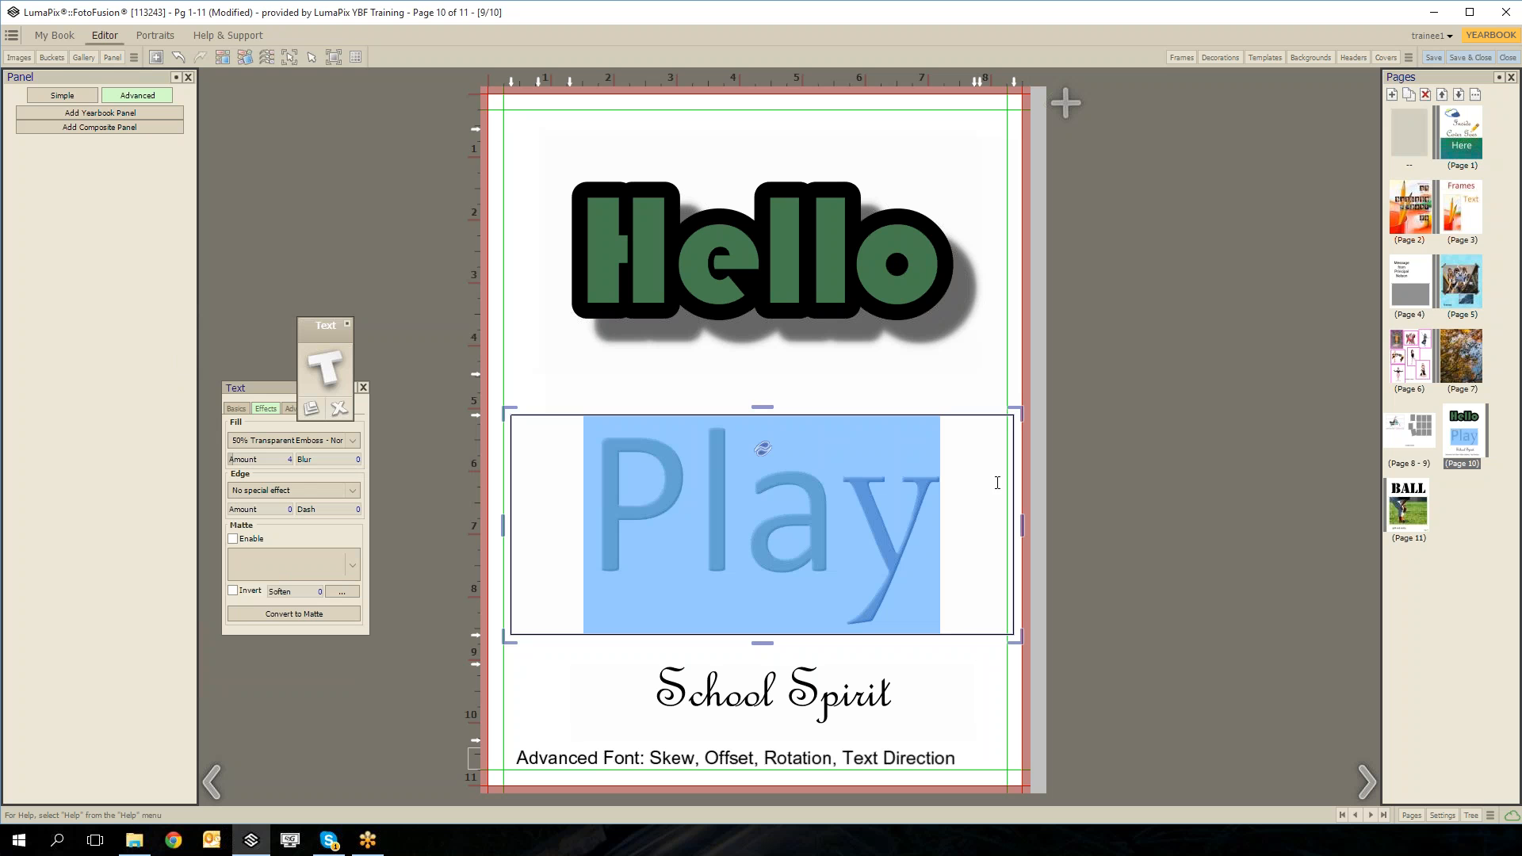
Skew the "Play" text on page 10 by -34 so its upright strokes slant backward.
left_click(1418, 543)
left_click(1463, 441)
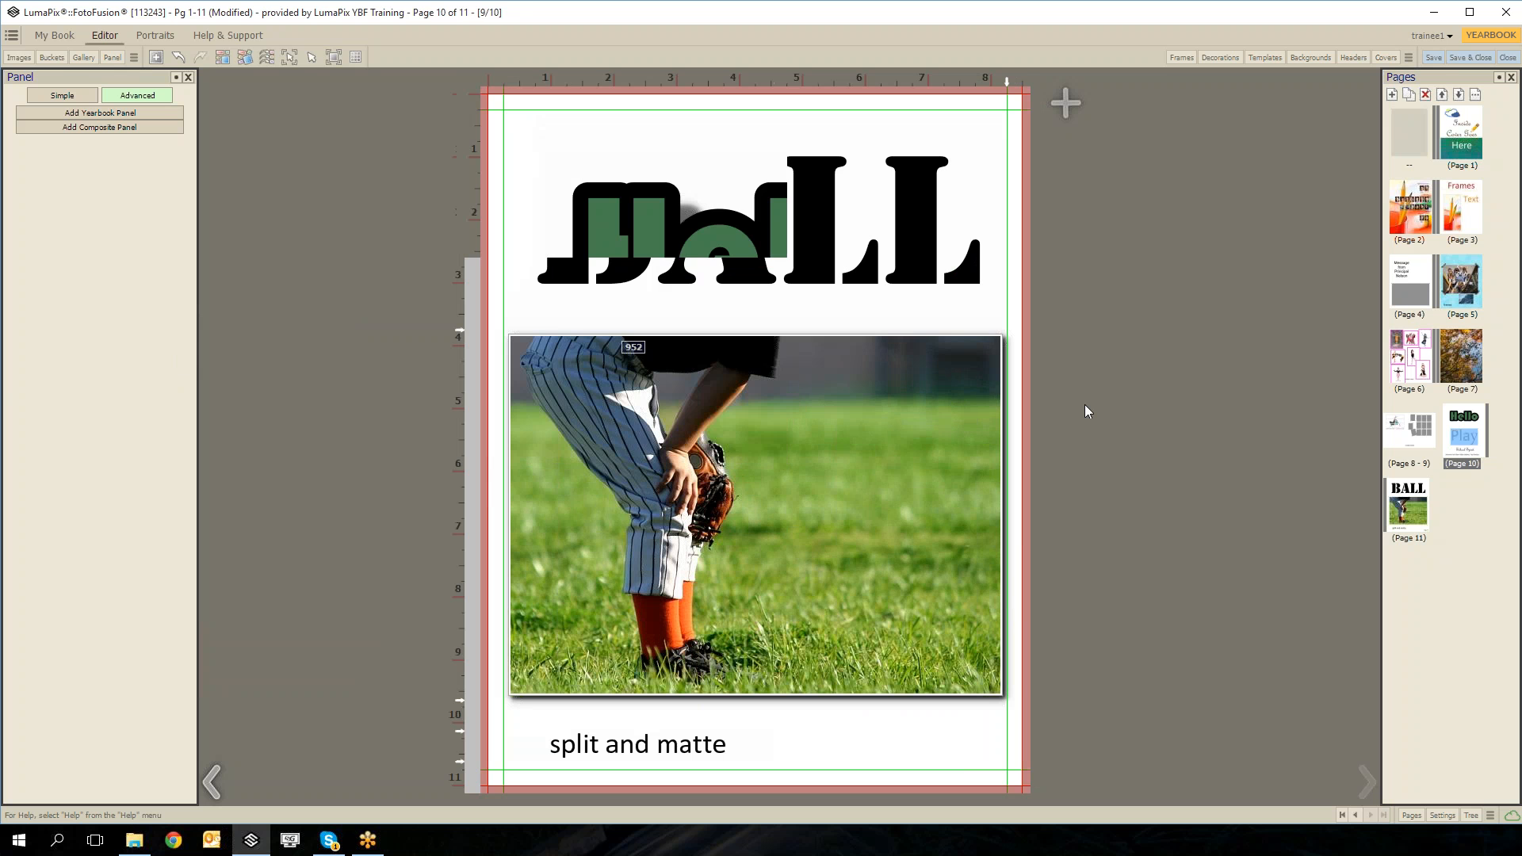
double_click(662, 493)
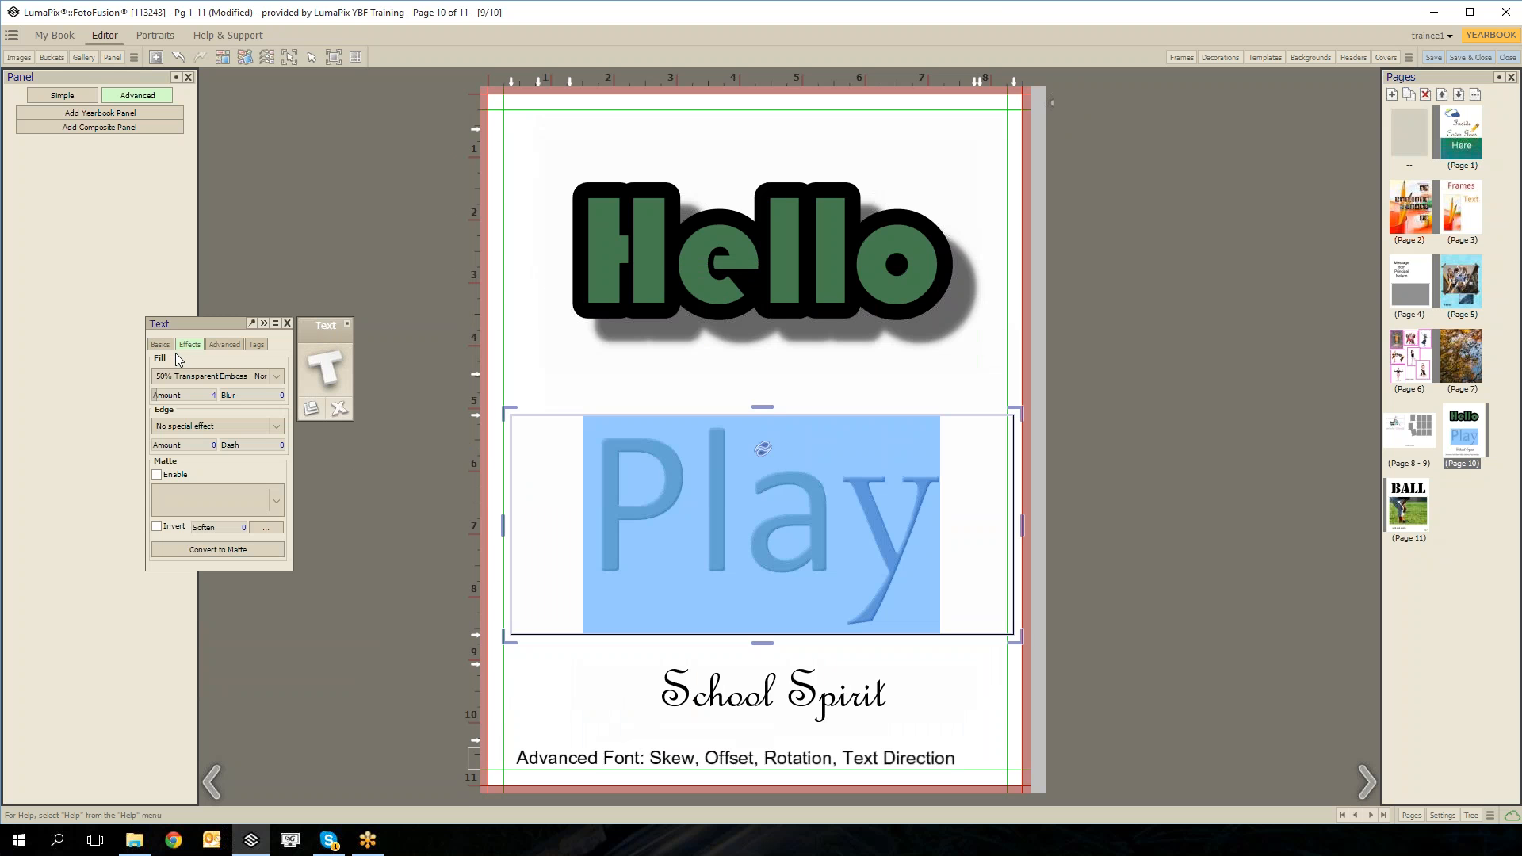
left_click(226, 345)
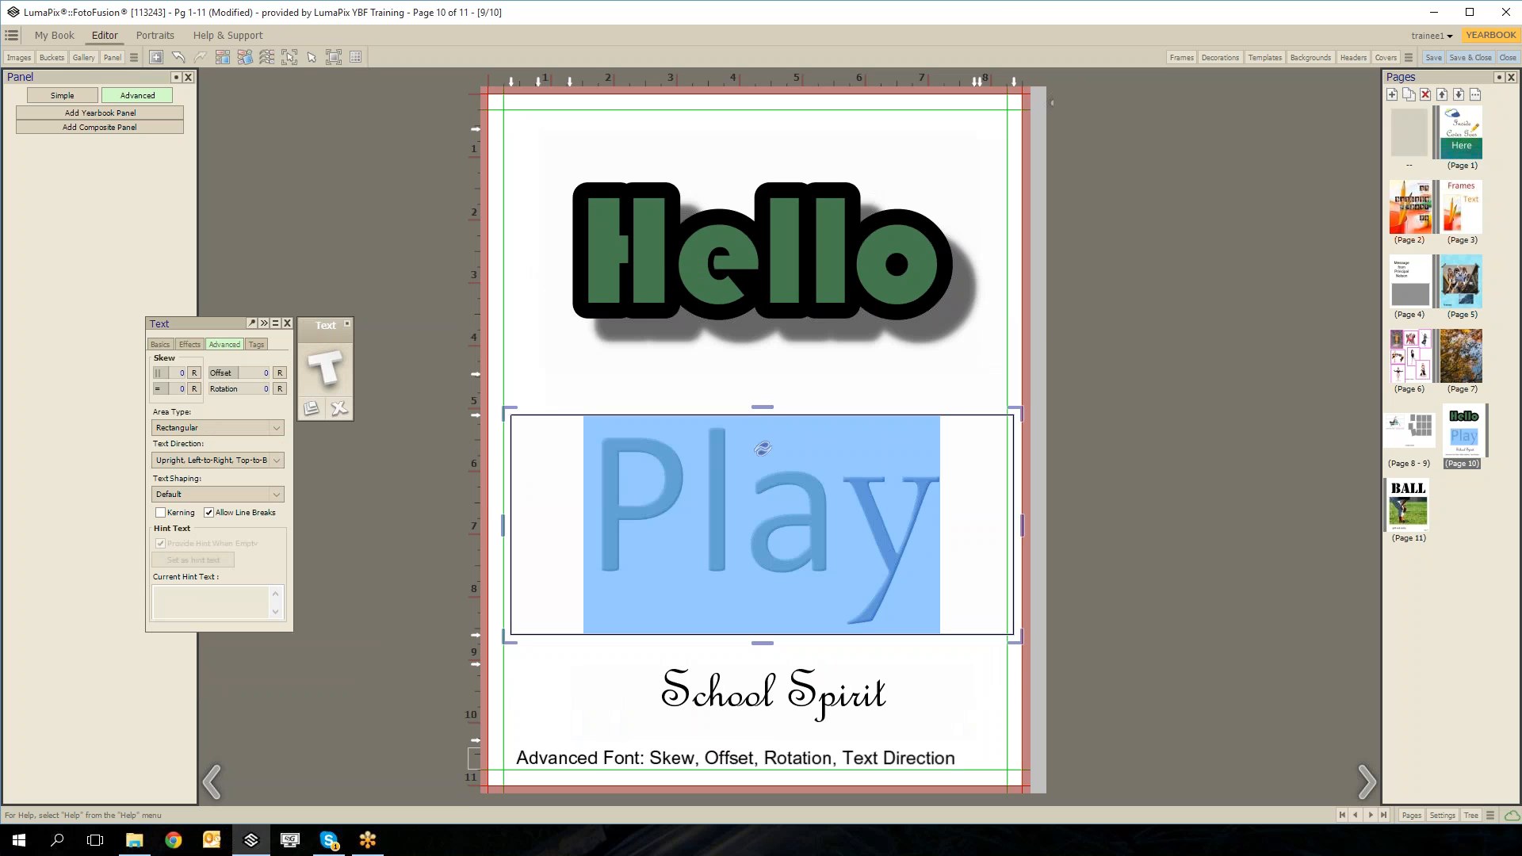
left_click(169, 370)
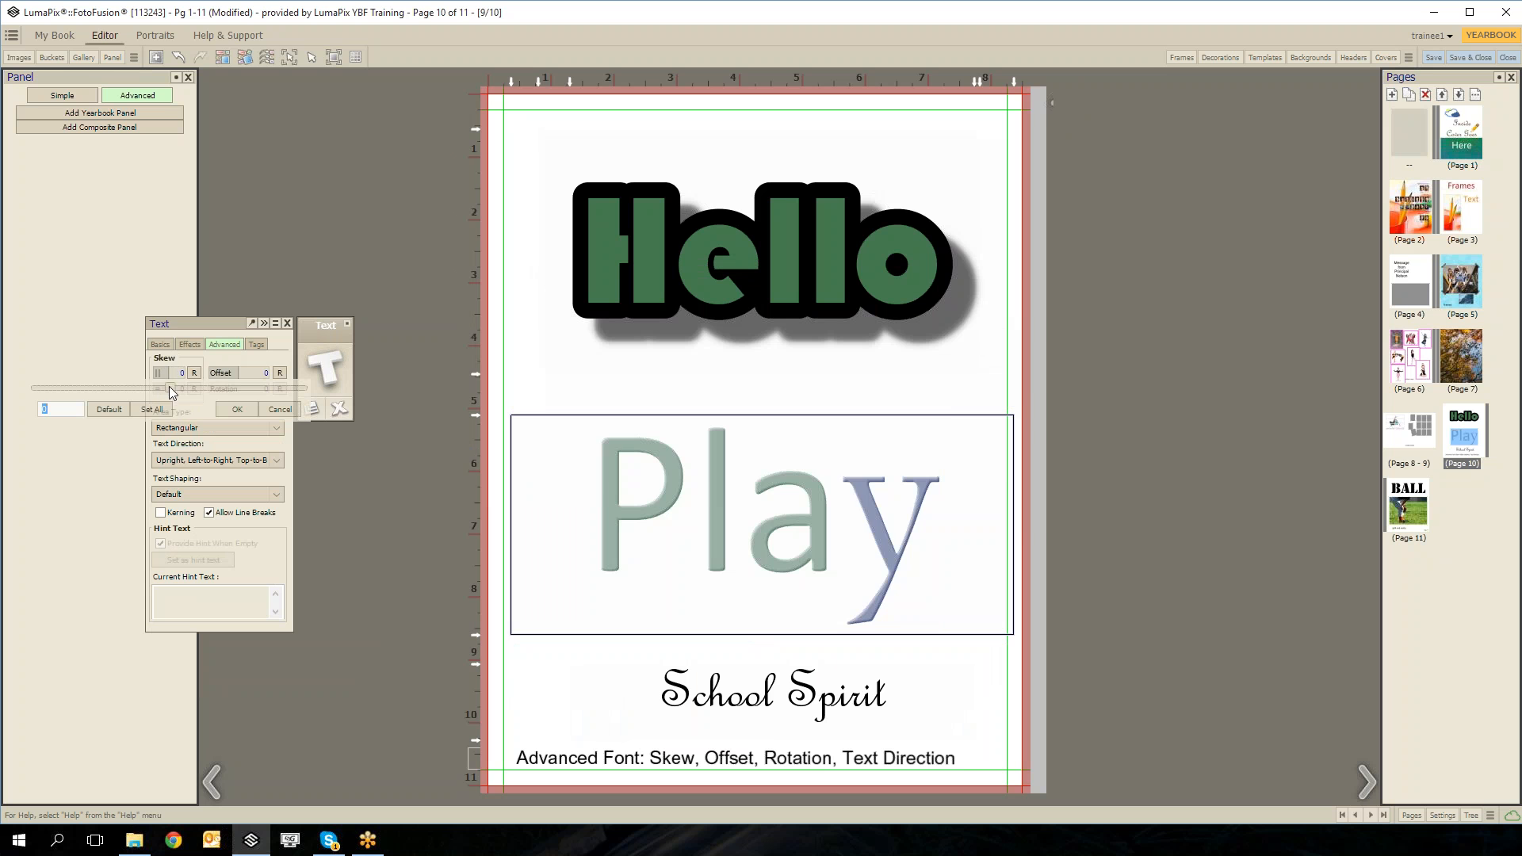
left_click_drag(169, 387, 115, 386)
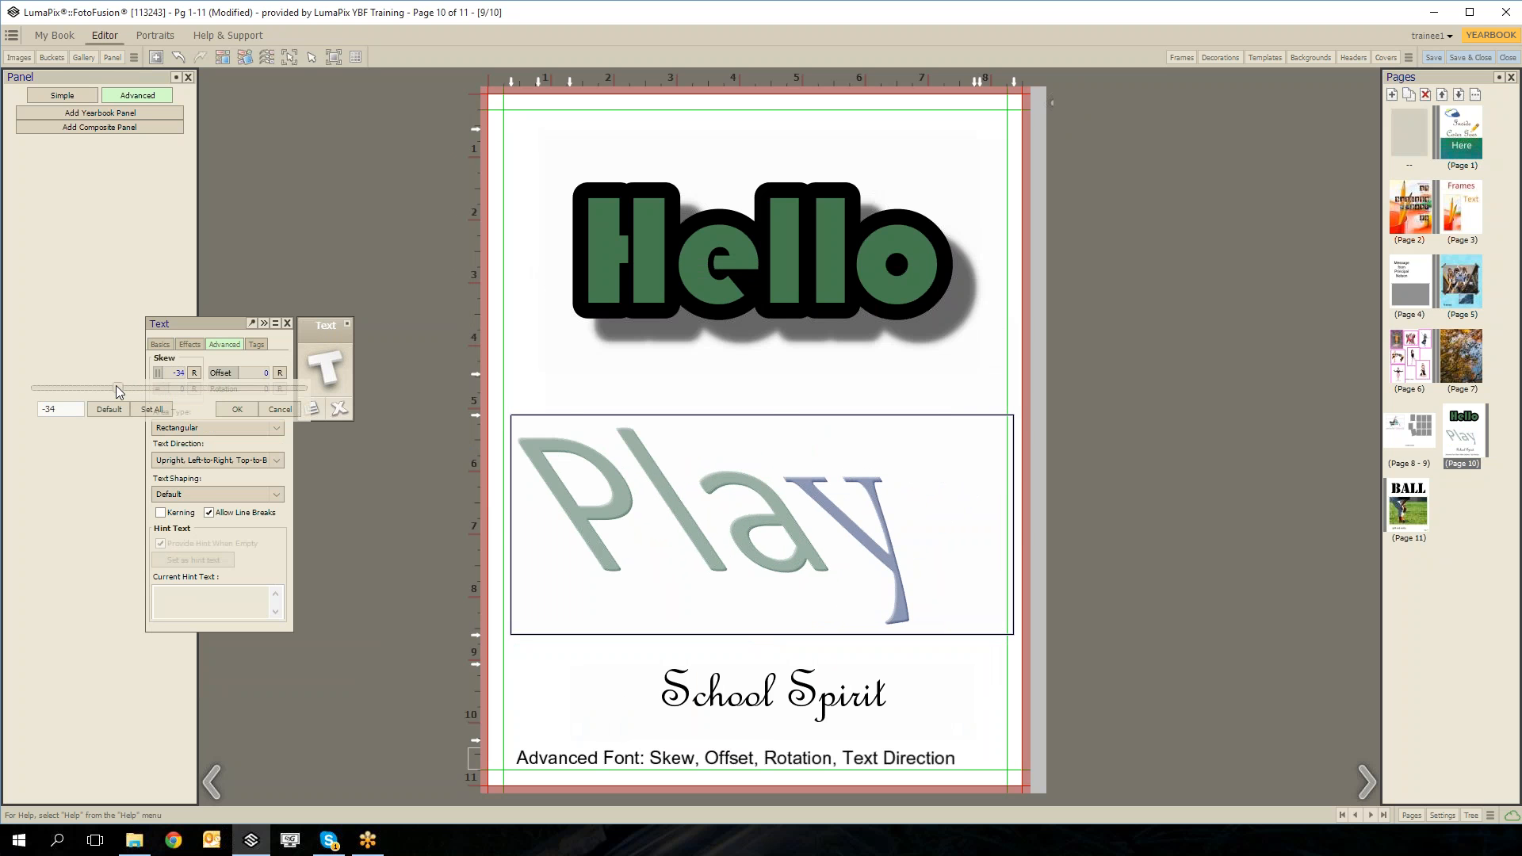
key("Return")
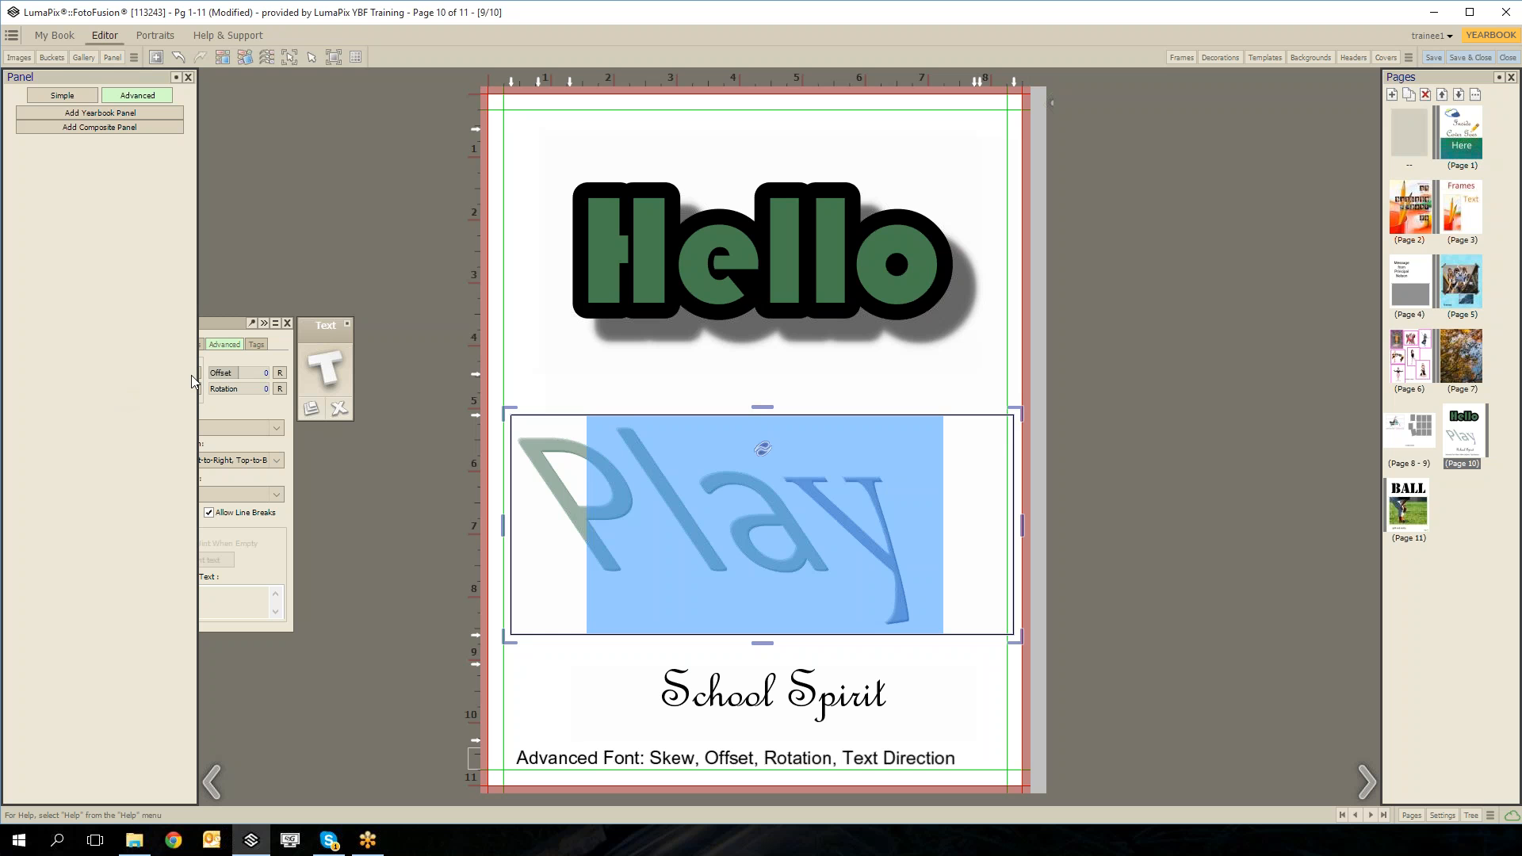
Convert the "BALL" heading on page 11 to a matte so it becomes a letter-shaped image frame.
left_click(1394, 518)
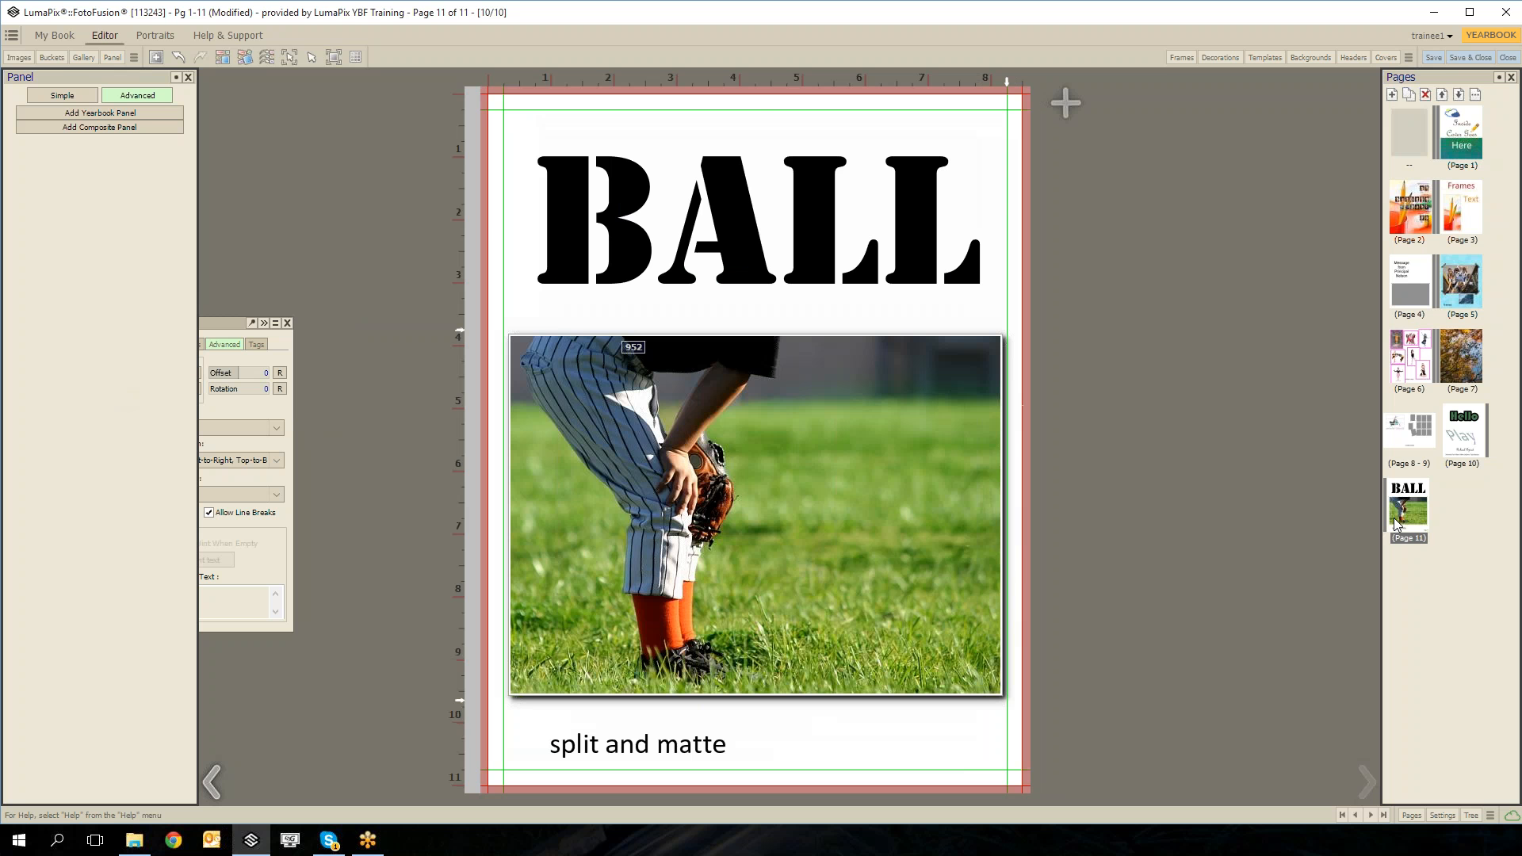
left_click(755, 143)
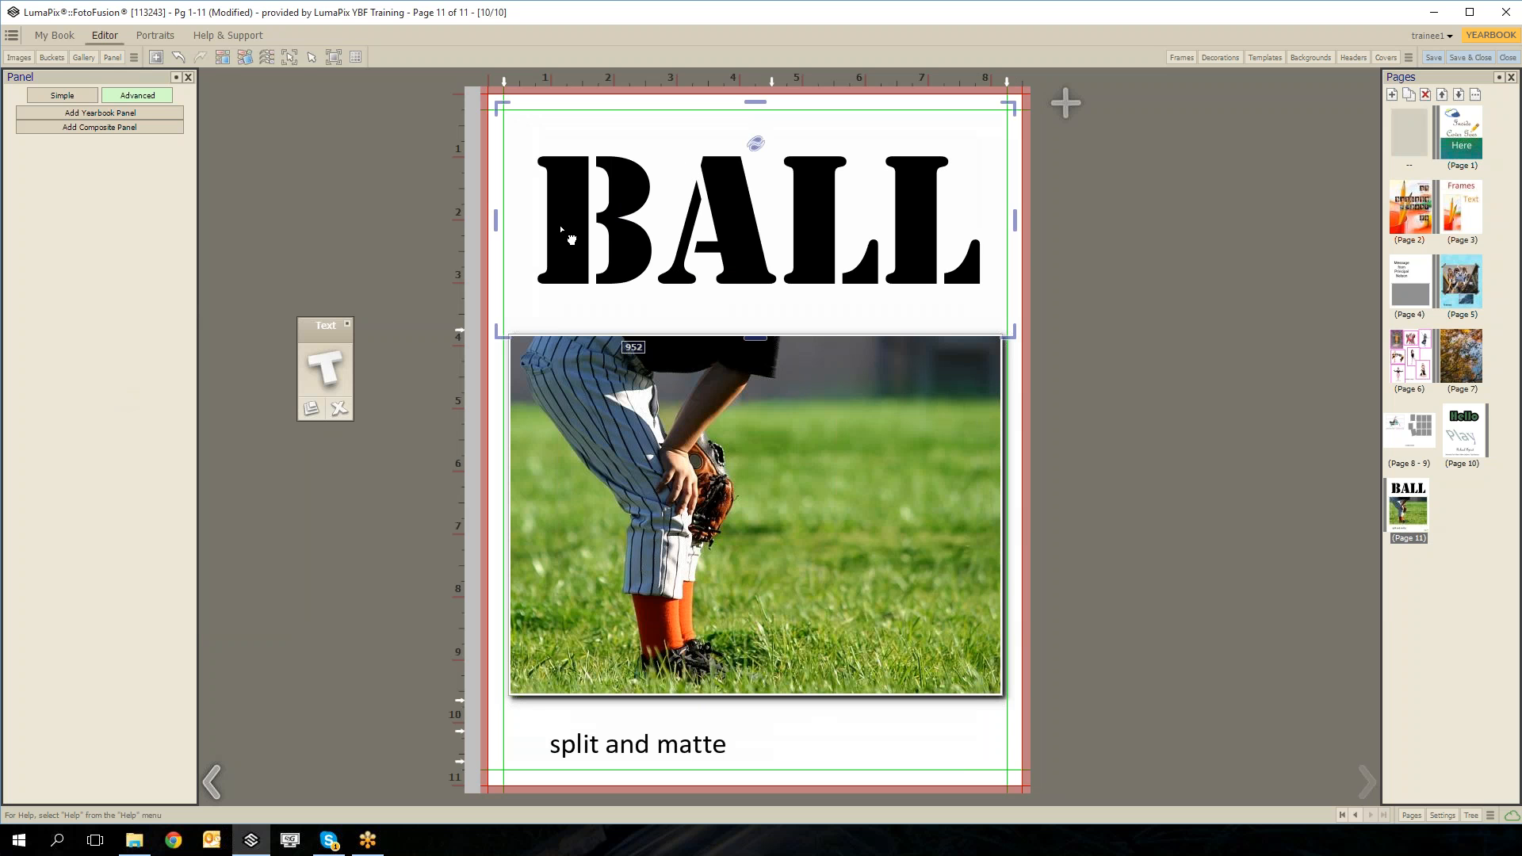
left_click(325, 366)
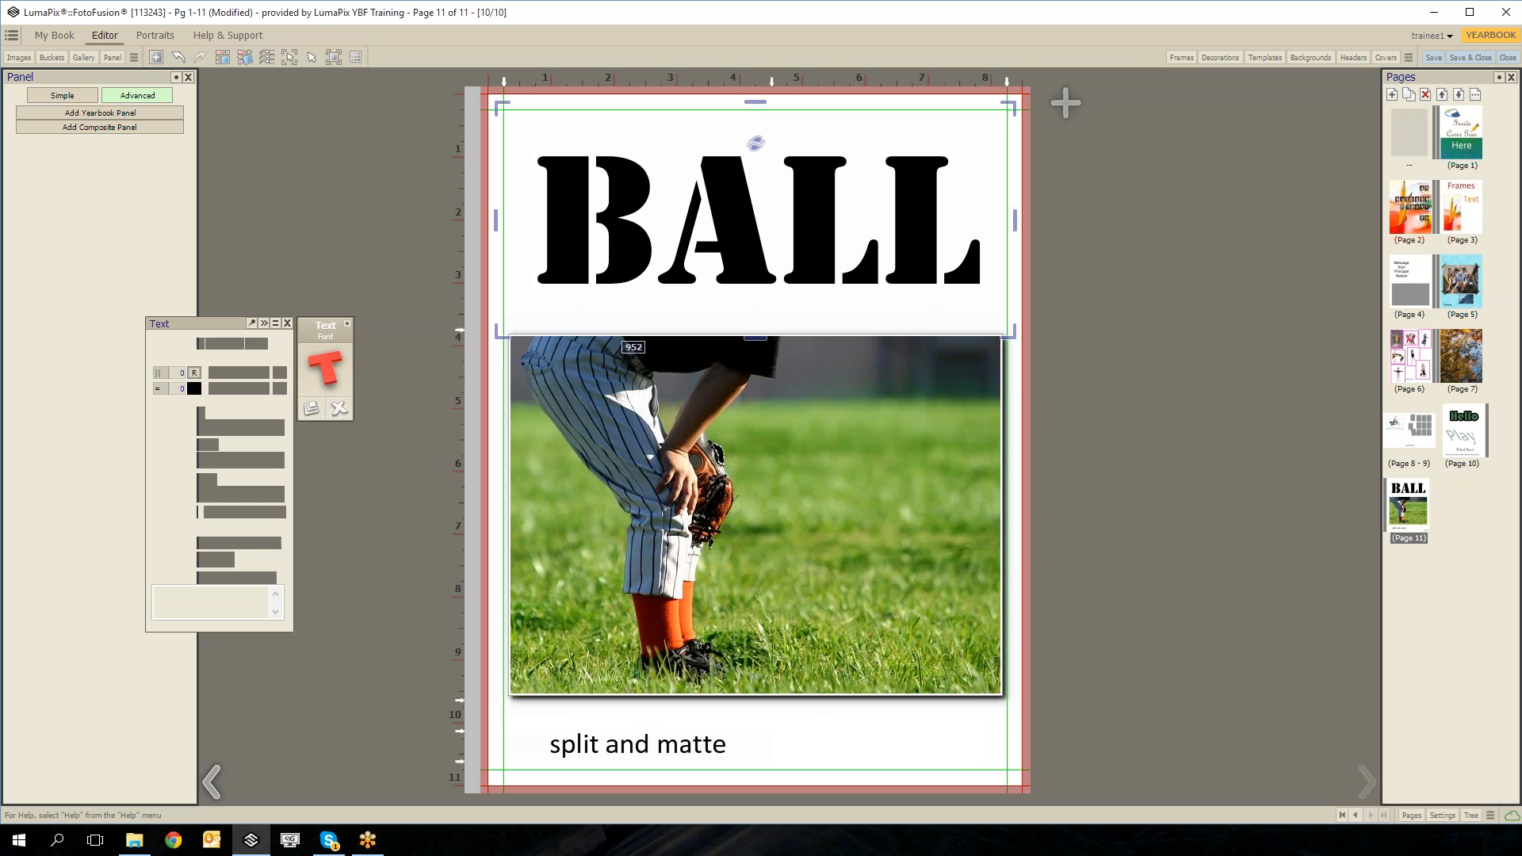
left_click(189, 344)
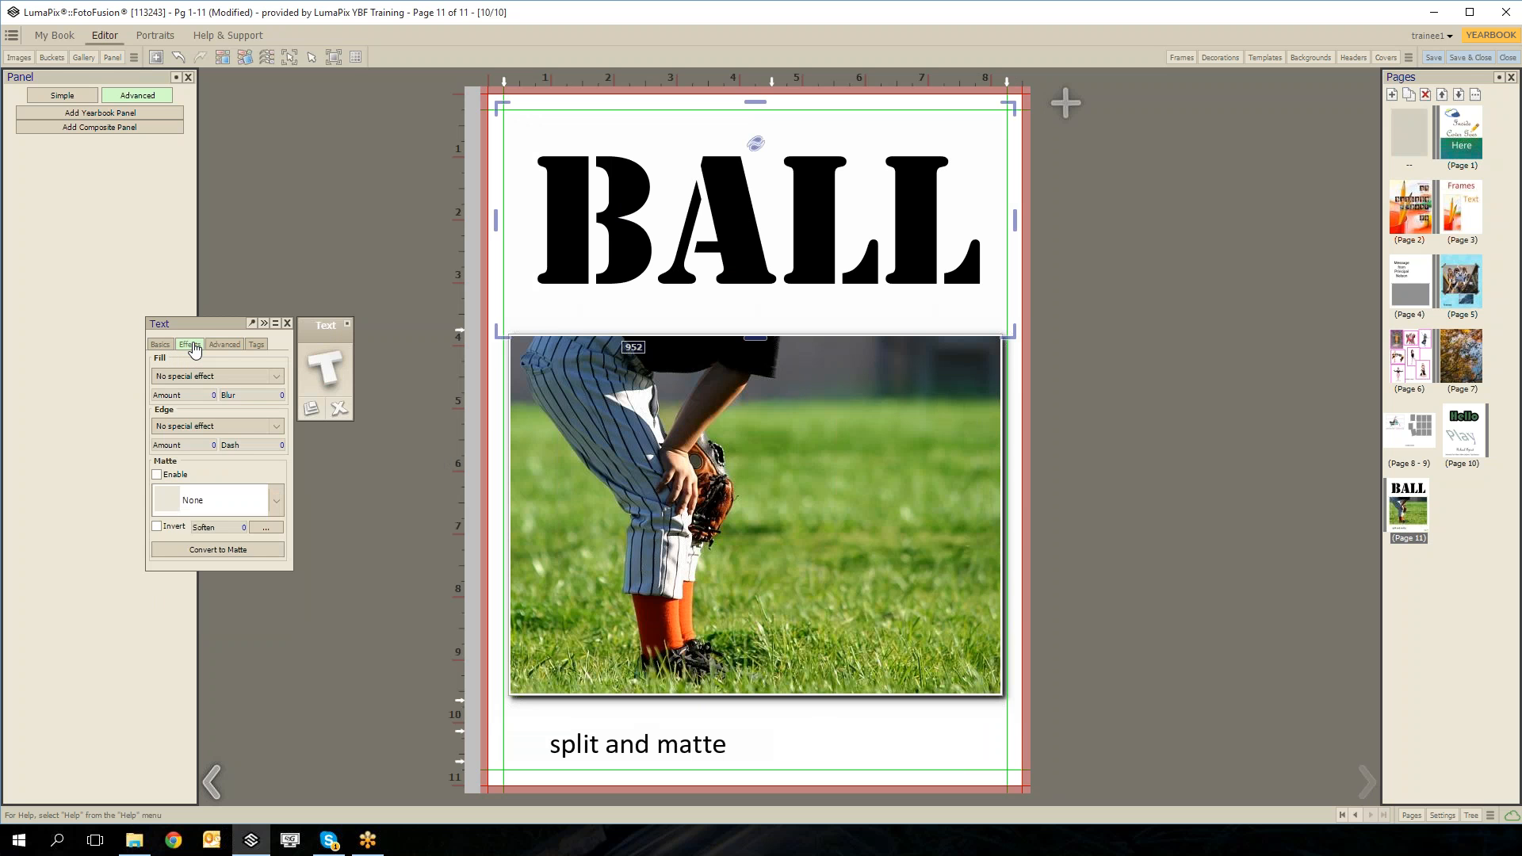
left_click(218, 550)
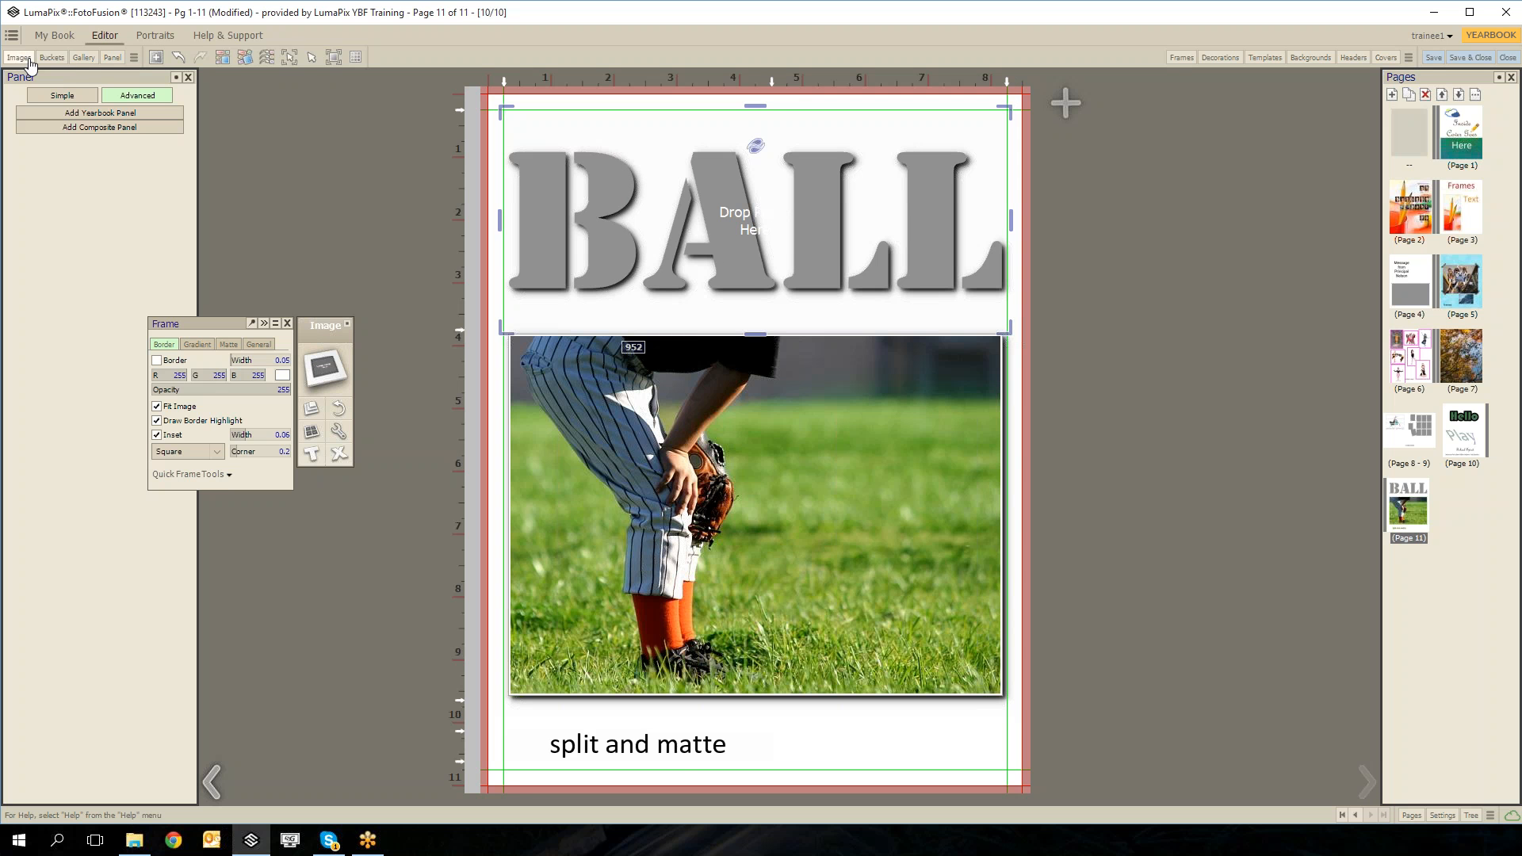
Fill the "BALL" matte frame with the autumn foliage photo from the gallery and make the frame slightly smaller.
left_click(84, 58)
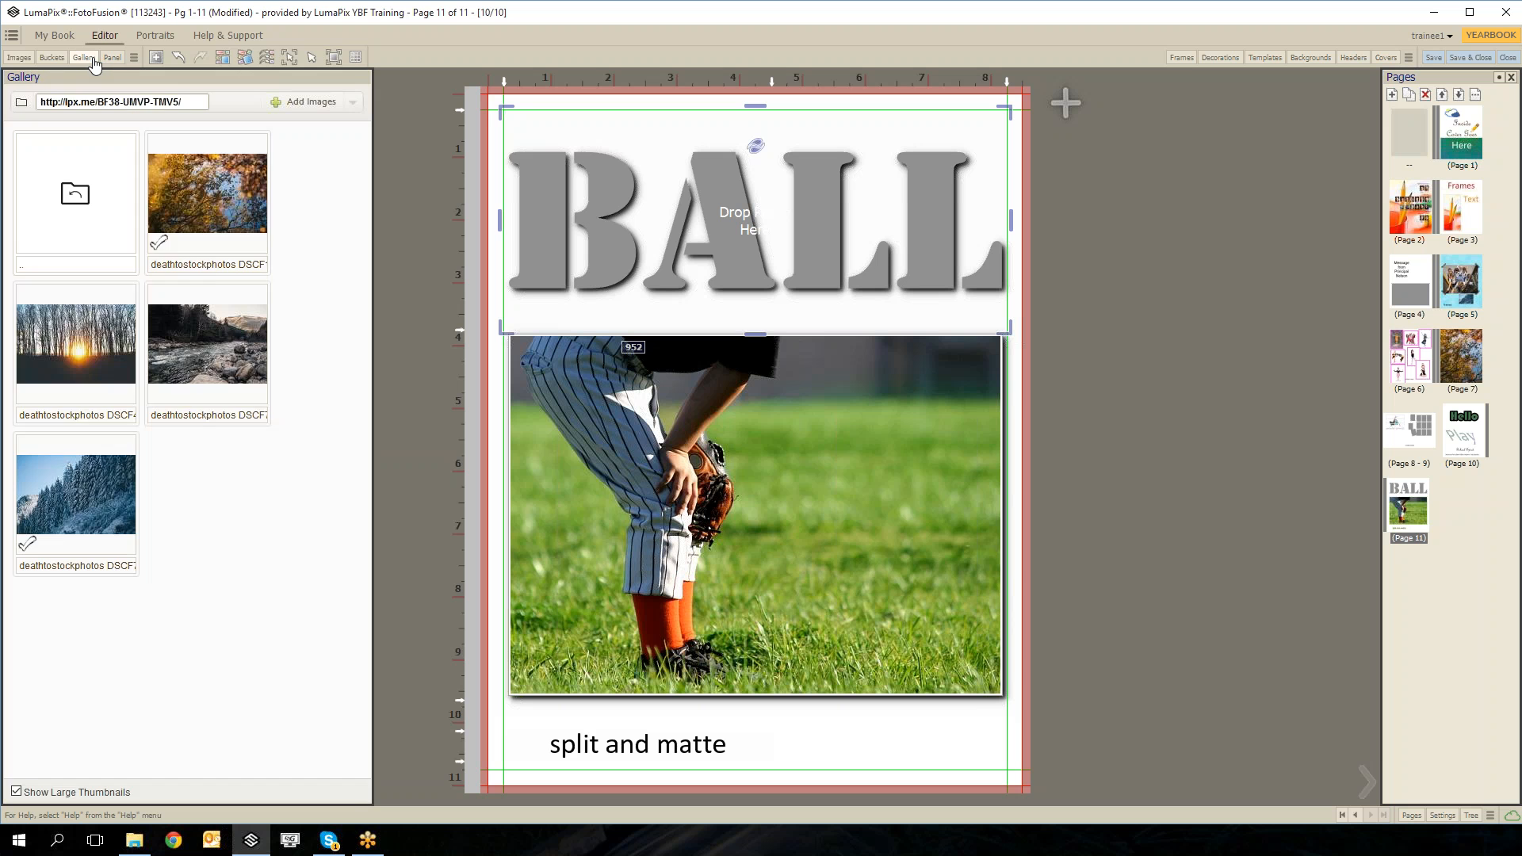
mouse_move(176, 206)
left_click_drag(197, 182, 641, 234)
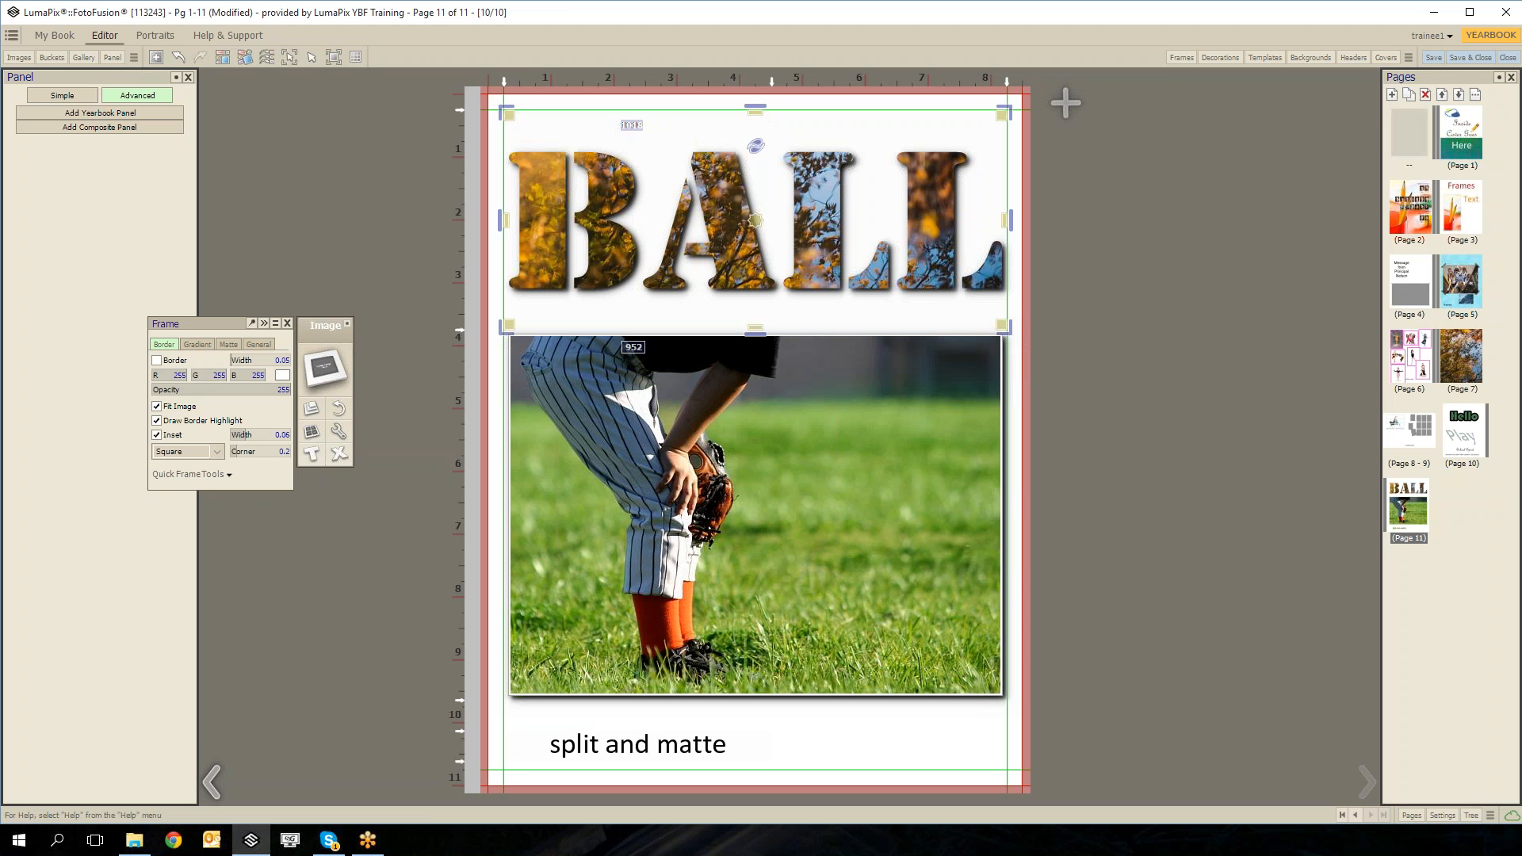
mouse_move(1002, 325)
left_mouse_down()
mouse_move(938, 225)
mouse_move(1023, 288)
mouse_move(1020, 337)
mouse_move(996, 317)
left_mouse_up()
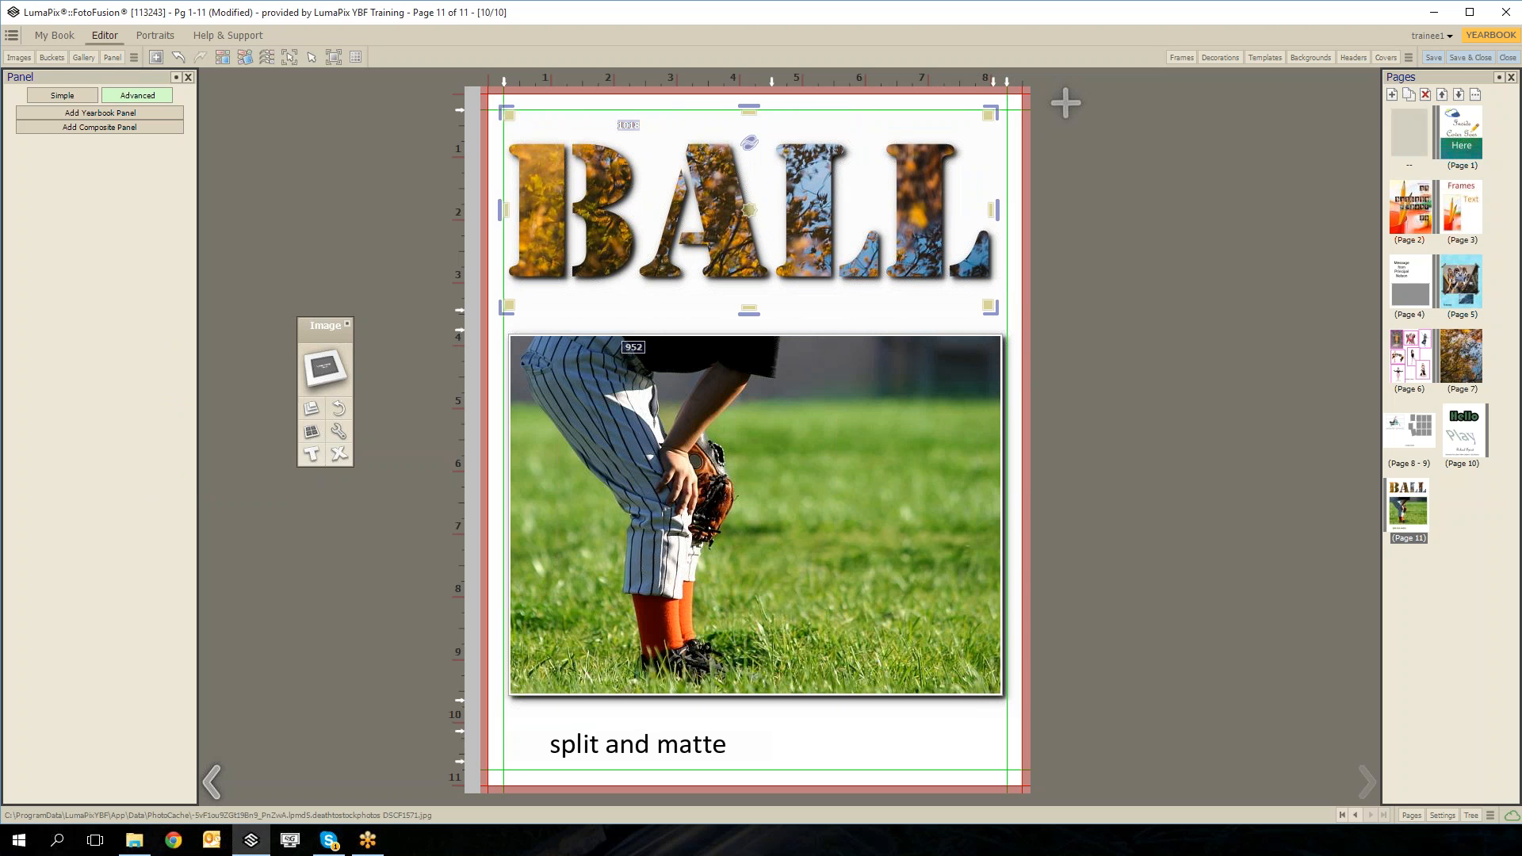